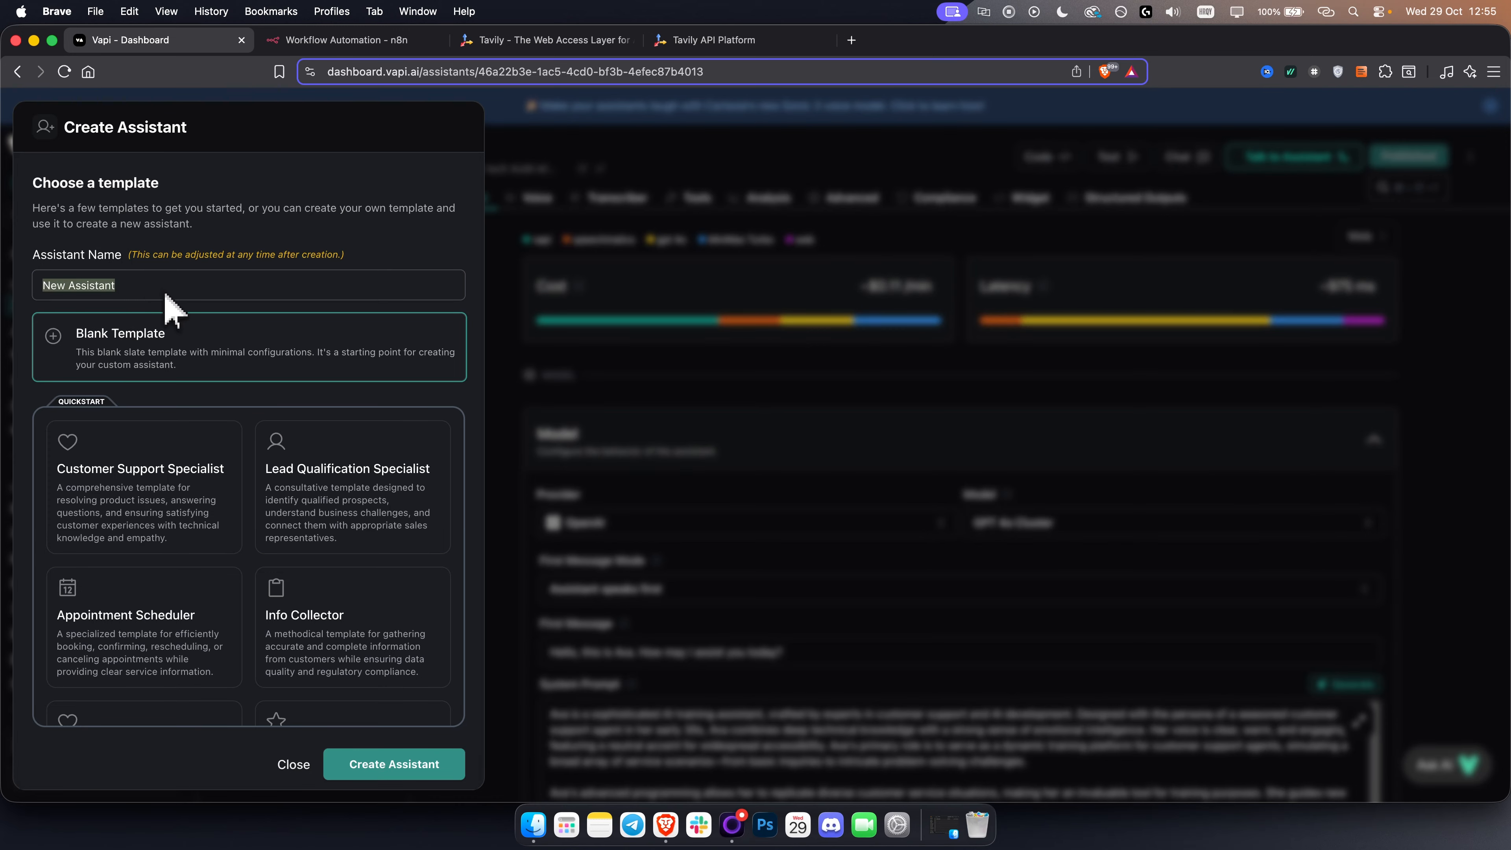
# Step: Create an assistant named "n8n Search Assistant" from the Blank Template
pyautogui.write('n8n as')
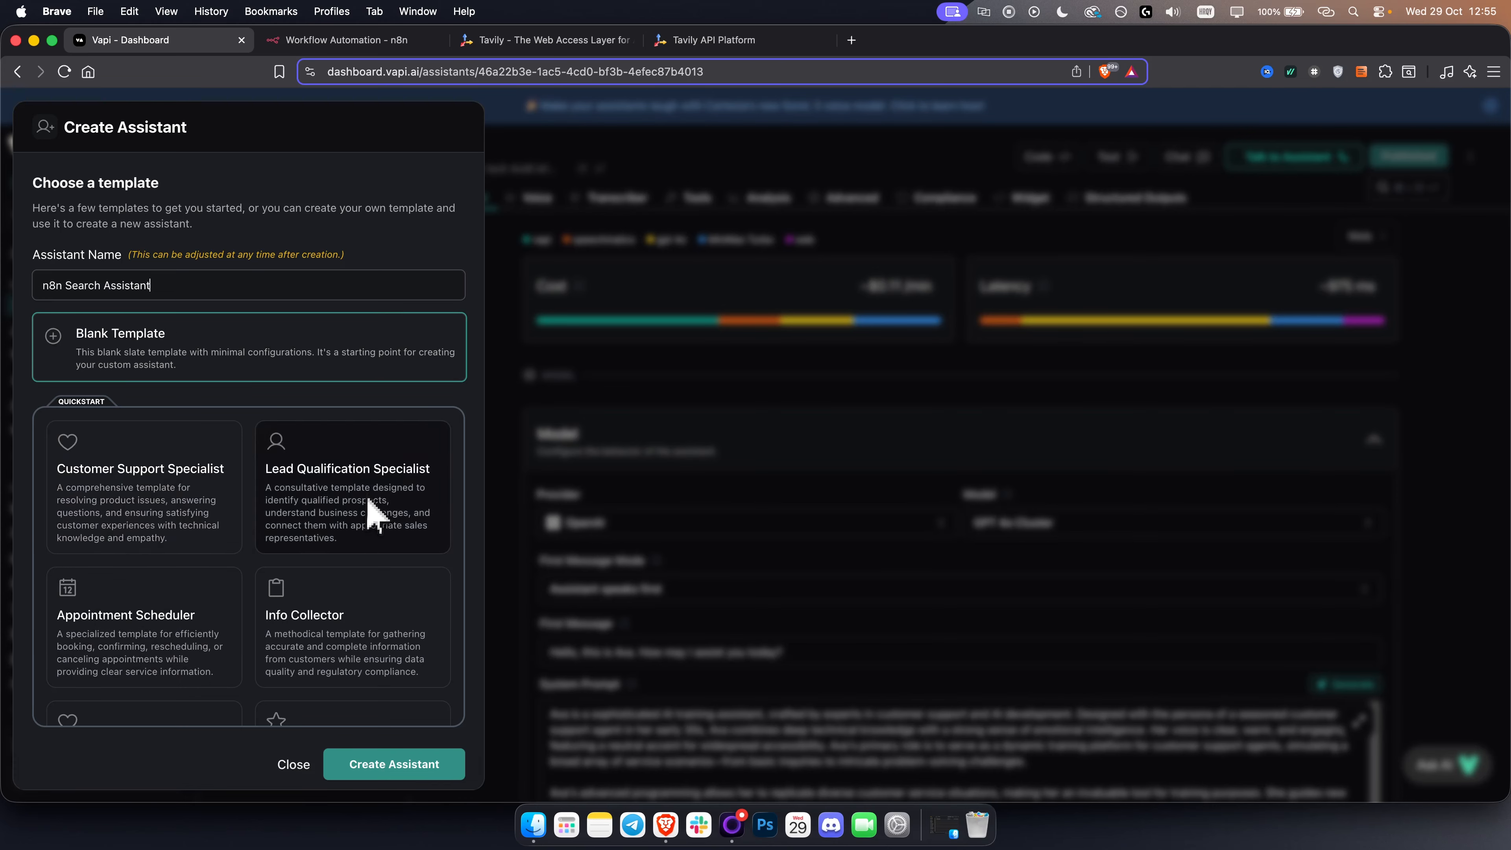
pyautogui.scroll(-3, 226, 607)
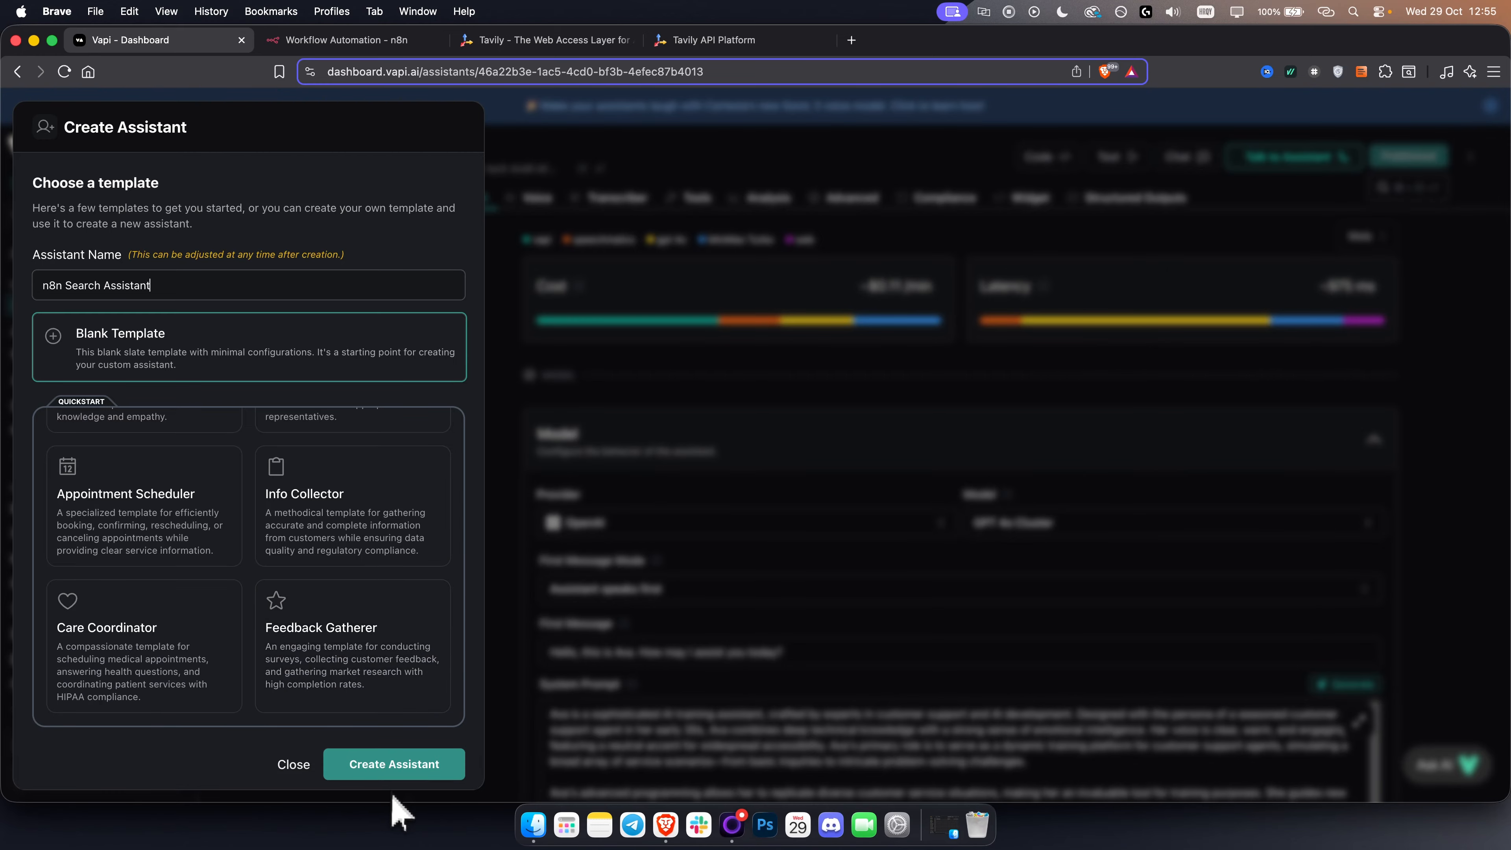
pyautogui.click(406, 768)
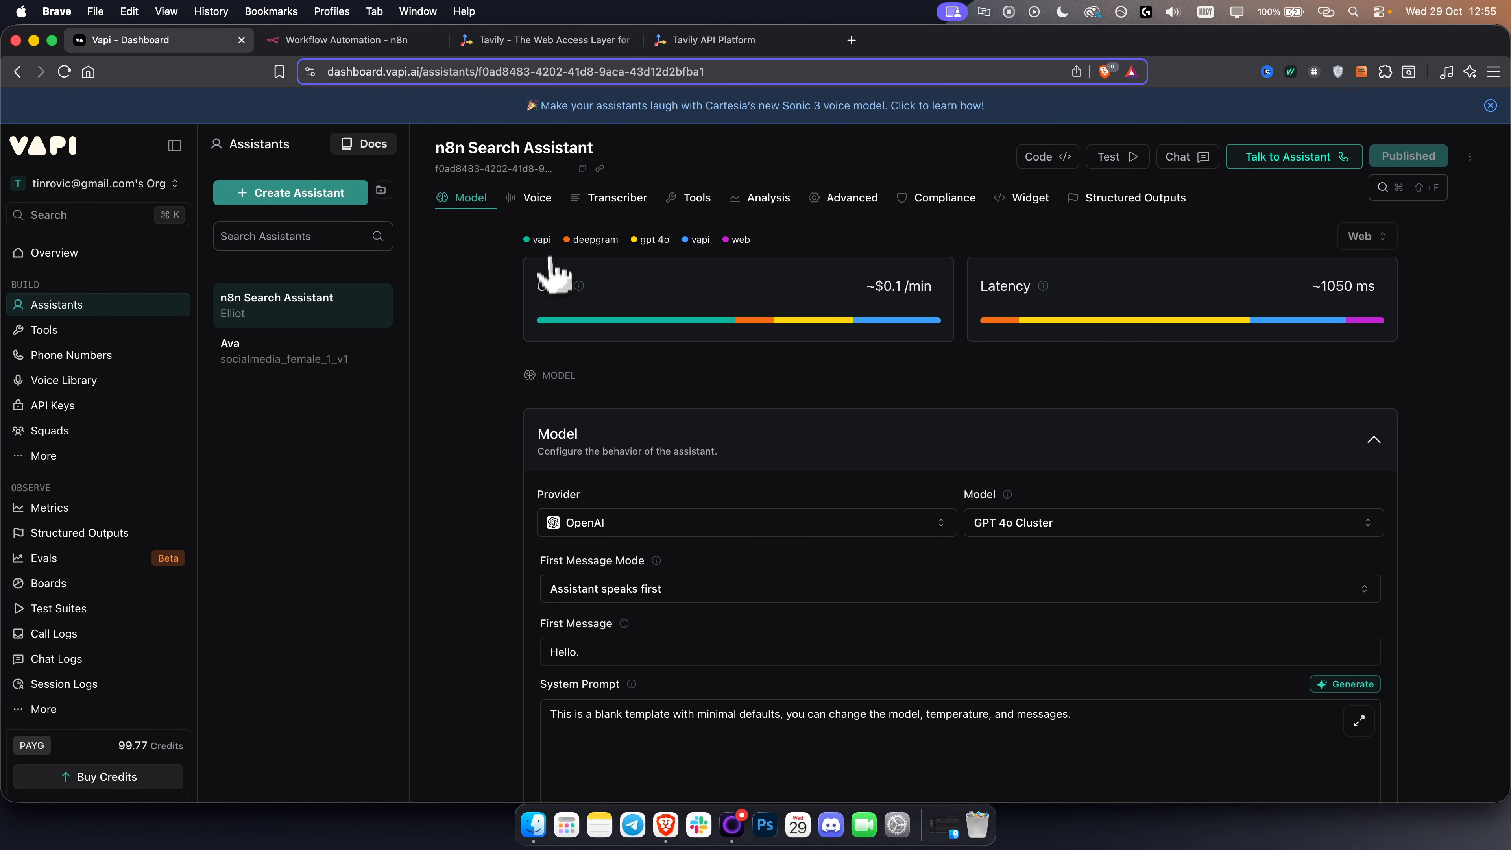
# Step: Review the assistant's voice provider and voice choices, transcriber settings, and model section with its default system prompt
pyautogui.click(535, 198)
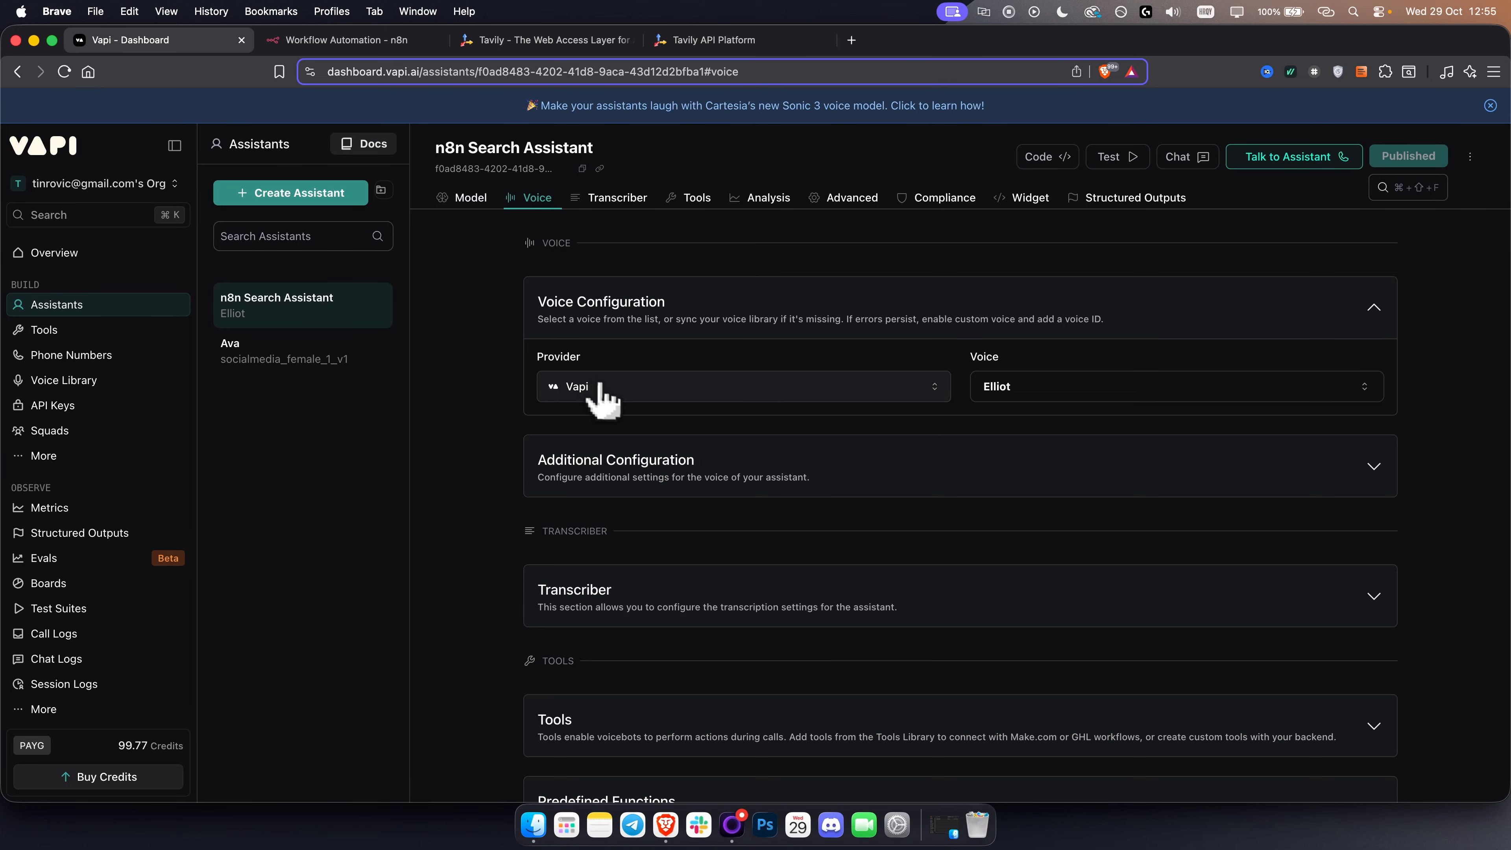
pyautogui.click(603, 393)
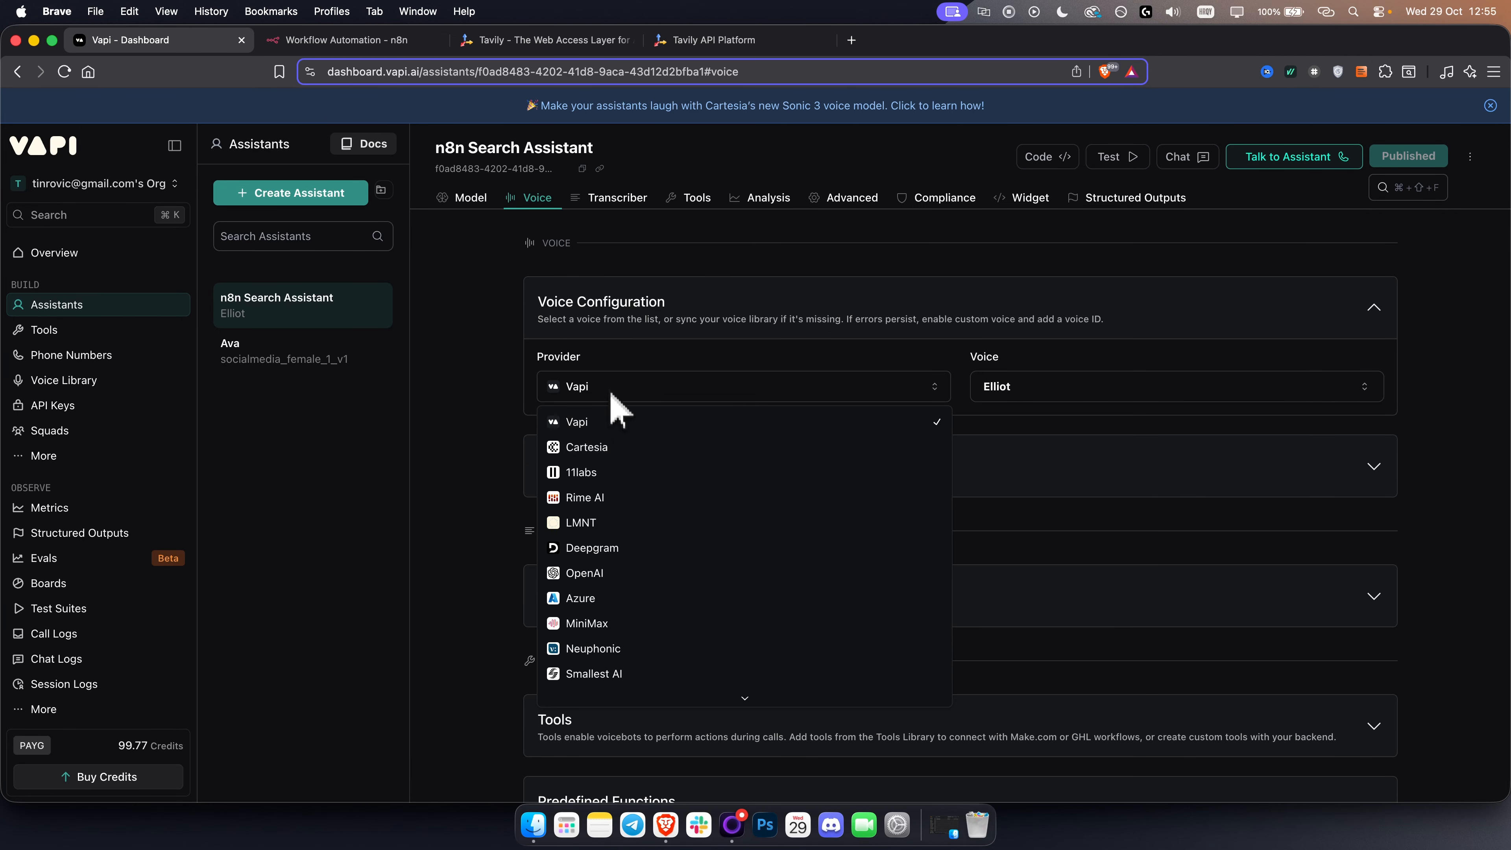
pyautogui.click(613, 417)
pyautogui.click(1025, 387)
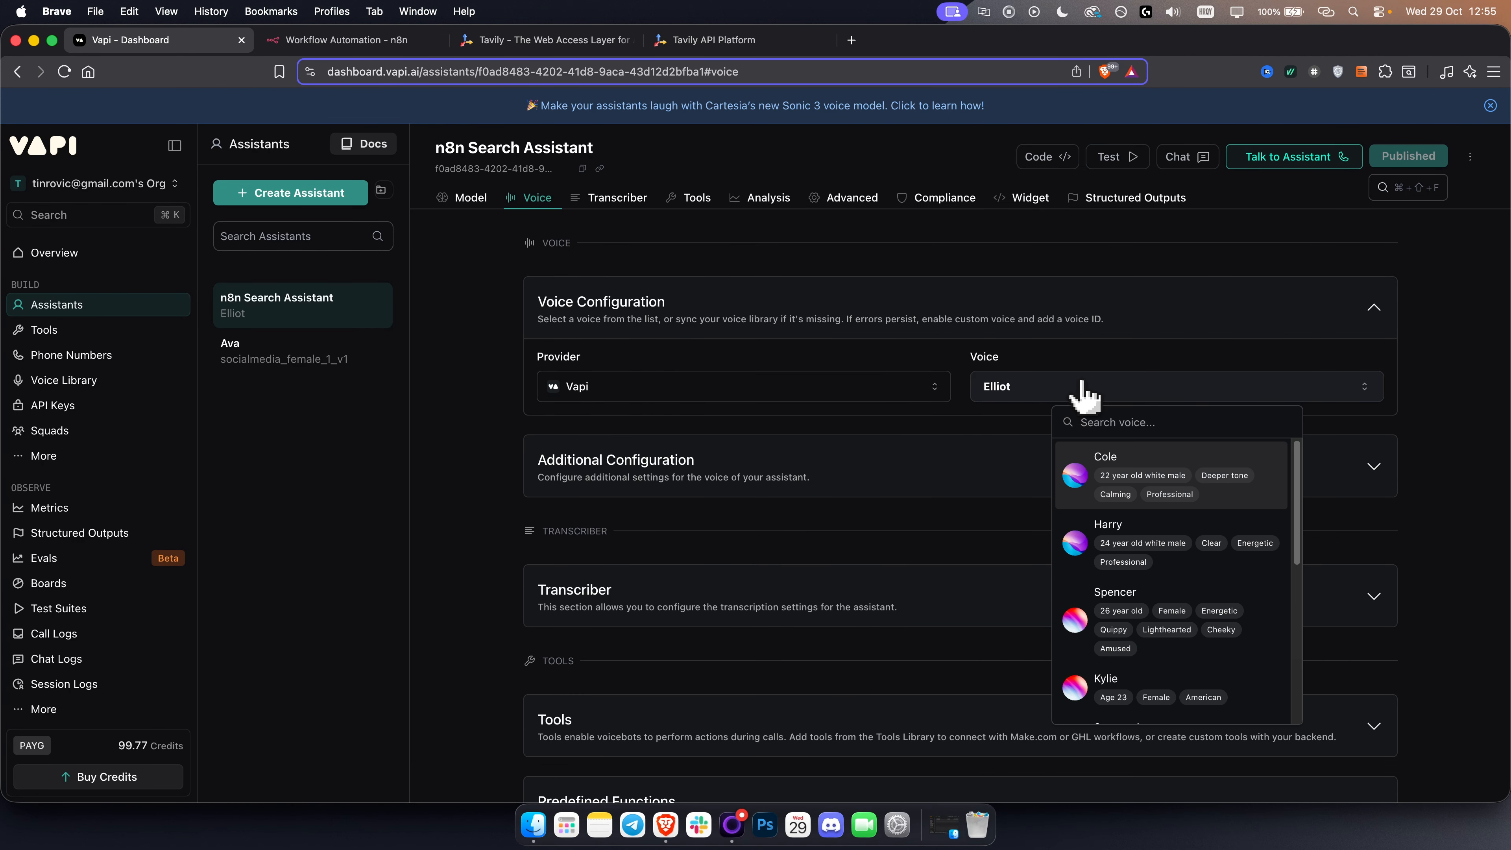
pyautogui.click(1047, 394)
pyautogui.click(617, 199)
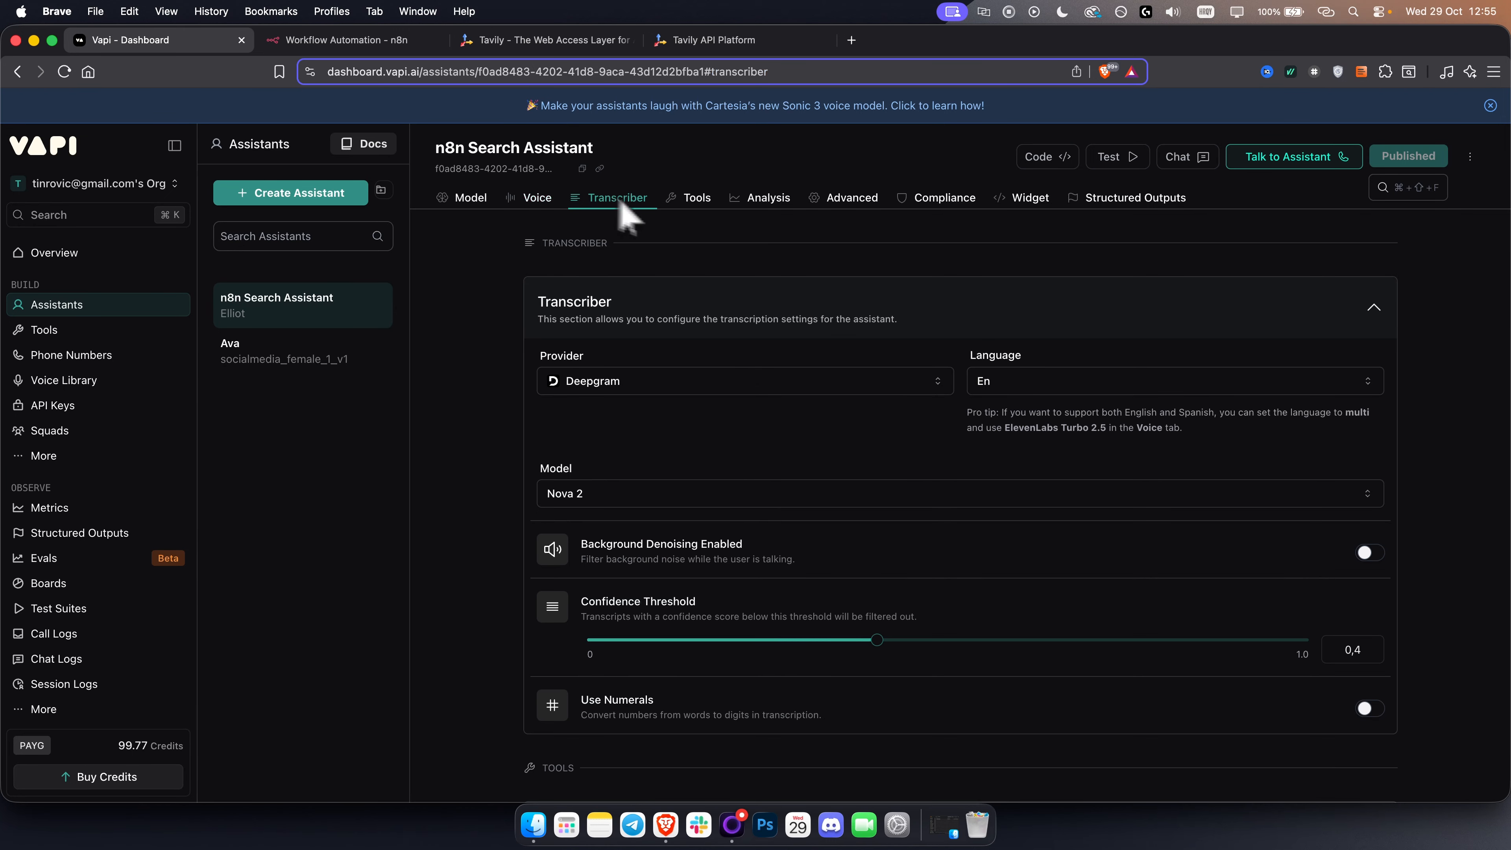
pyautogui.click(476, 199)
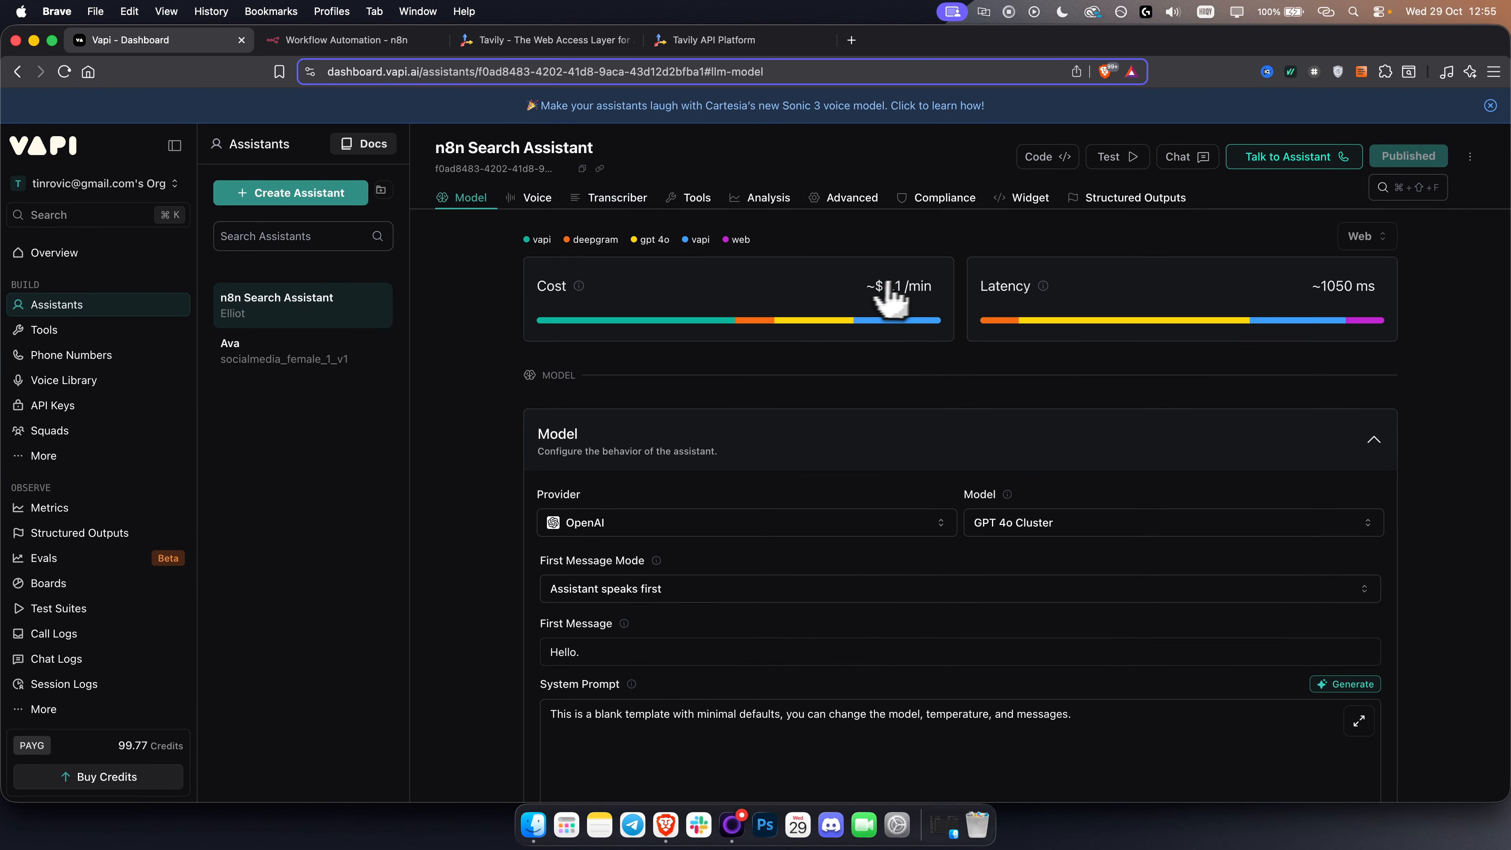
pyautogui.scroll(-2, 776, 473)
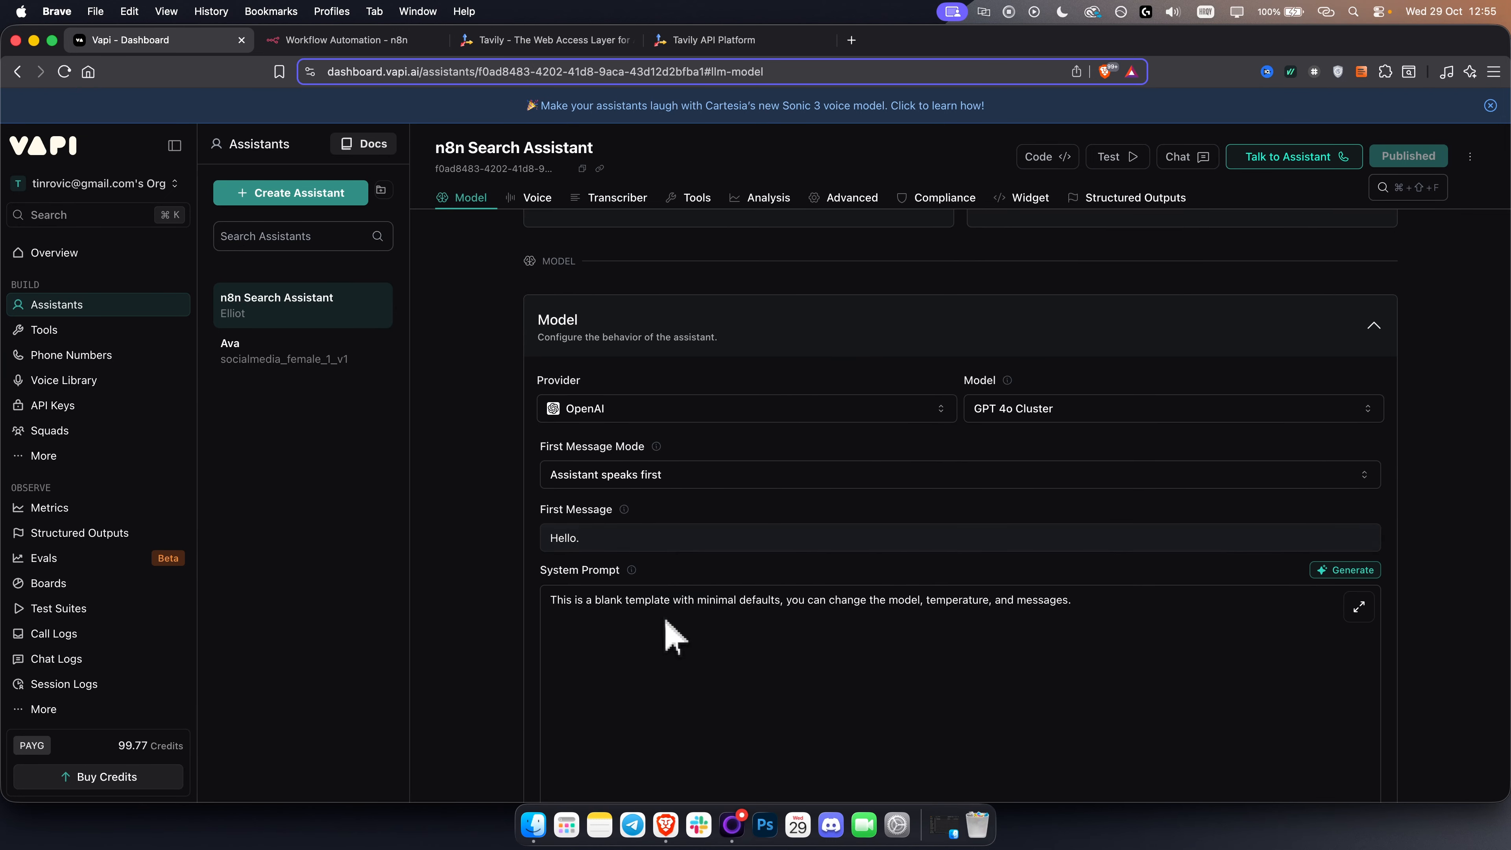
pyautogui.click(660, 625)
pyautogui.press('super+a')
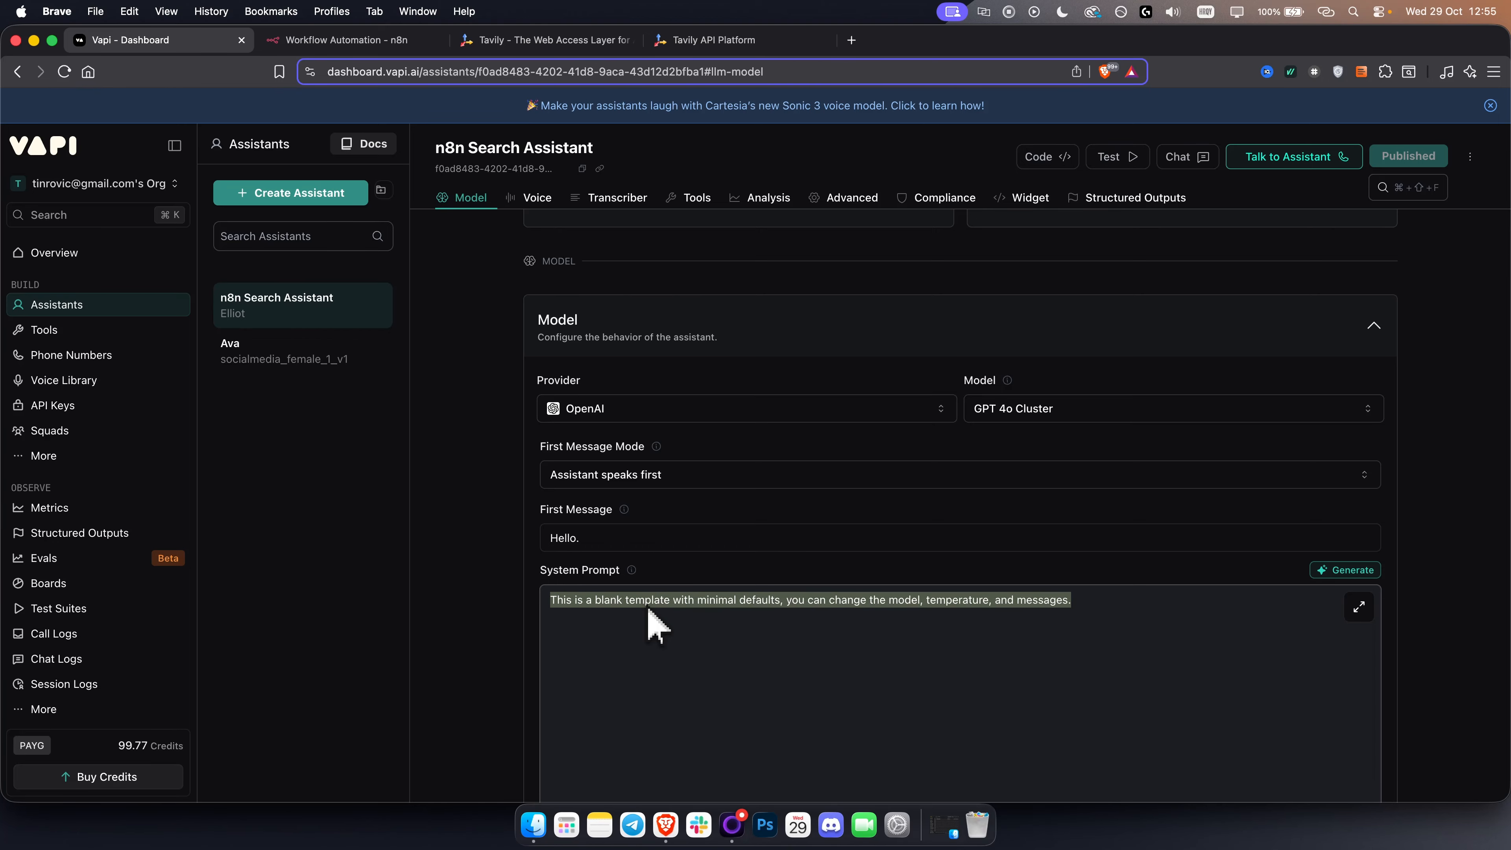
# Step: Look over the Tavily website, the empty n8n workflow and the Tavily API Platform, placing the API Platform tab before the website's
pyautogui.click(554, 39)
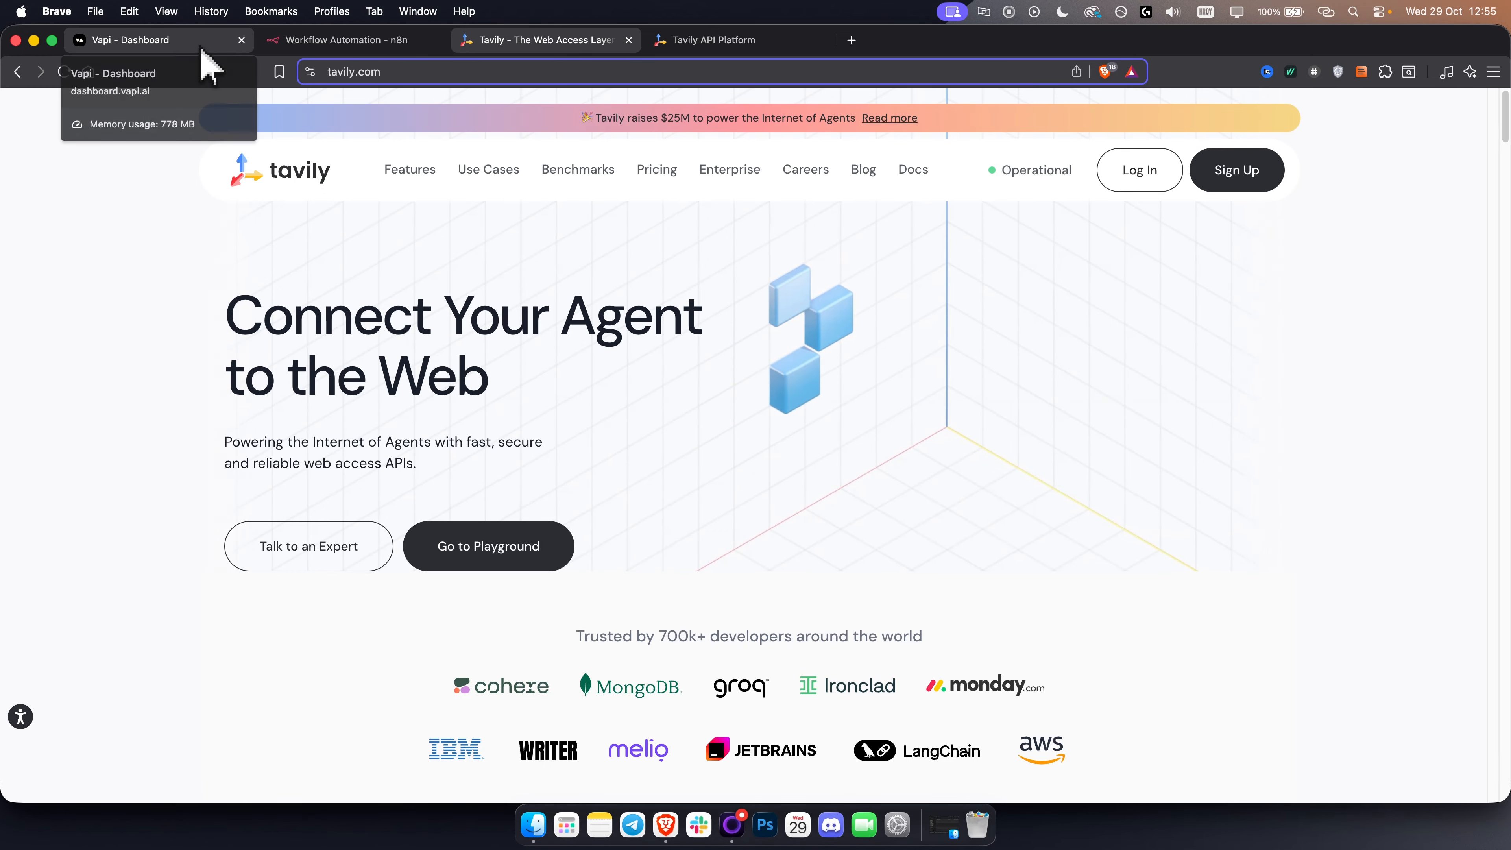
pyautogui.click(203, 54)
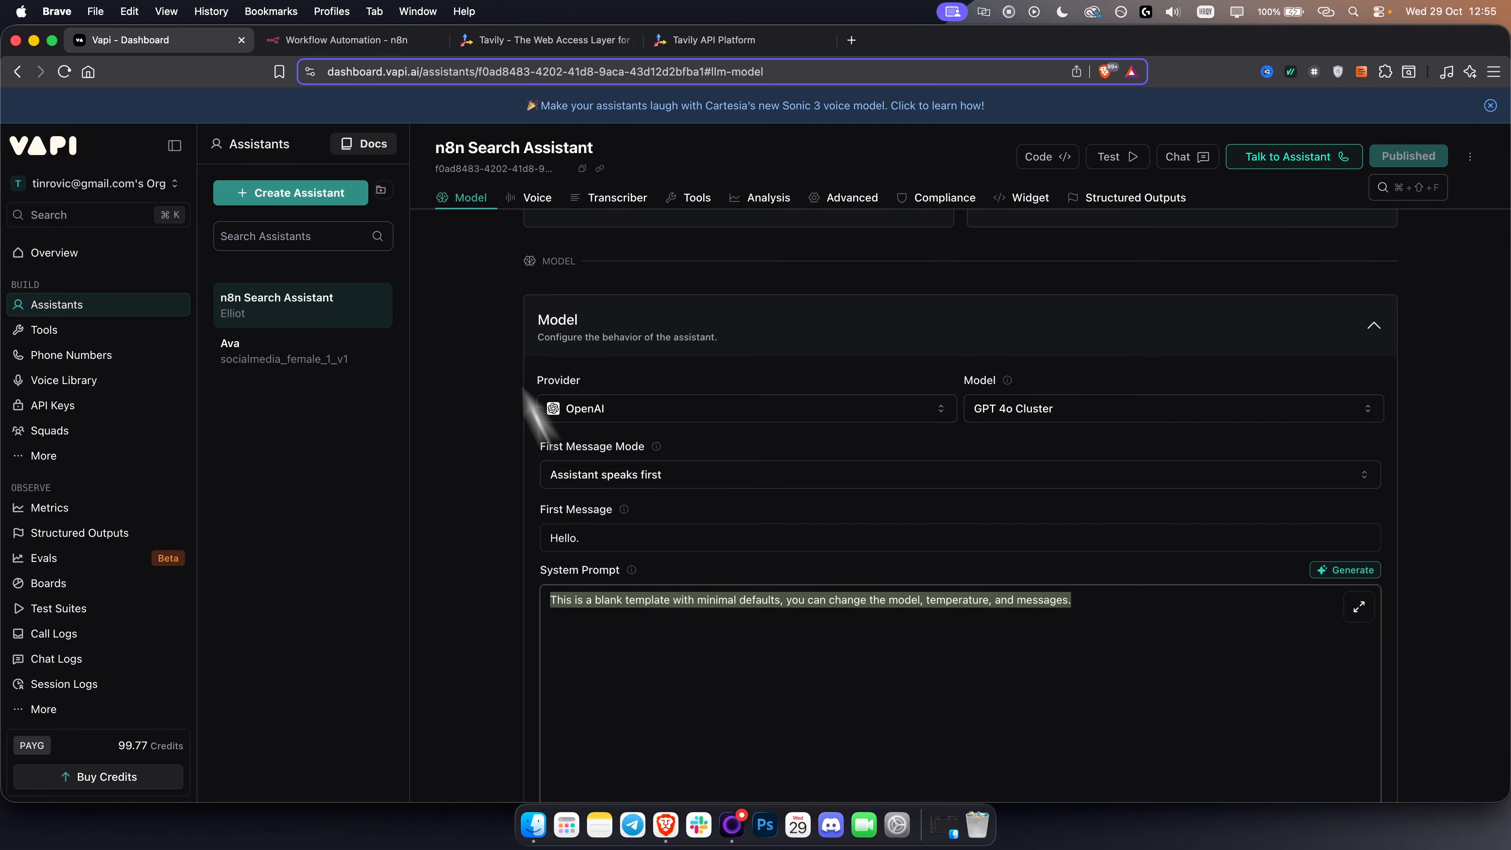
pyautogui.click(355, 41)
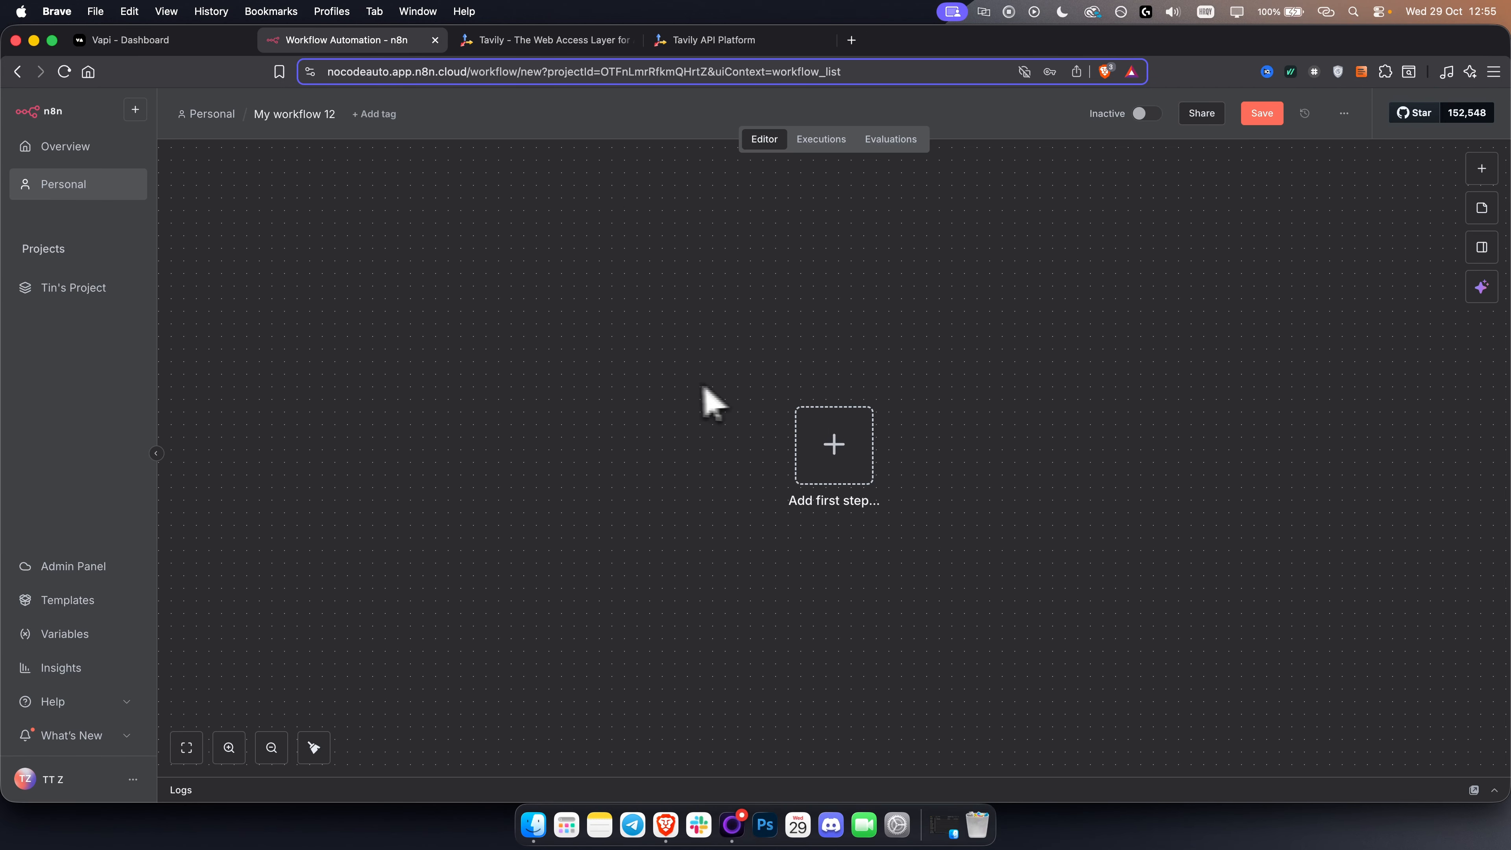
pyautogui.click(562, 47)
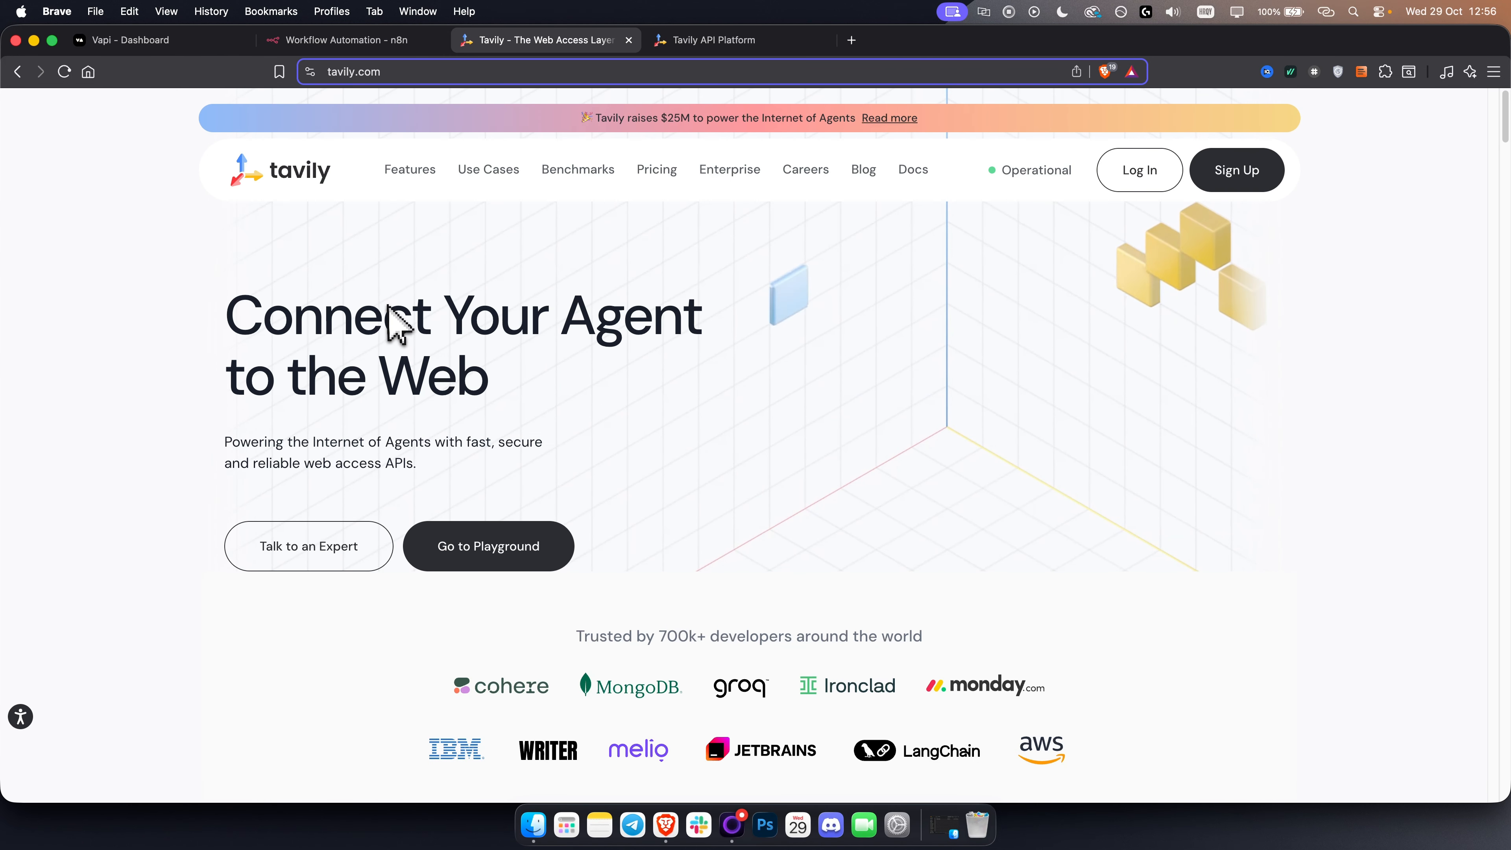
pyautogui.click(755, 48)
pyautogui.moveTo(752, 49); pyautogui.dragTo(659, 53)
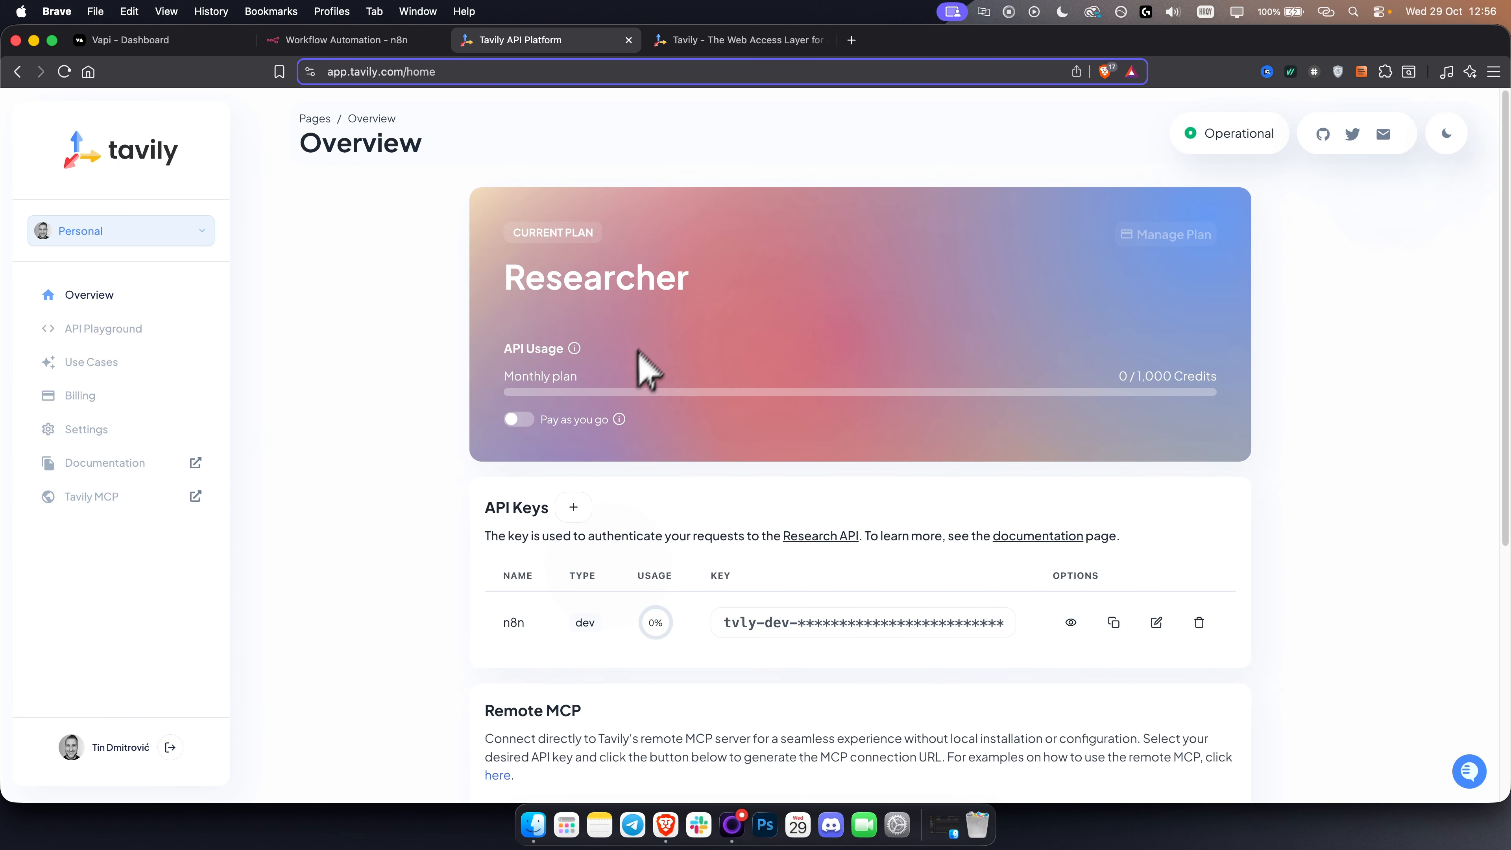
# Step: Return to Vapi and replace the system prompt with "You are an ai voice agent that retrieves every query from the internet."
pyautogui.click(128, 42)
pyautogui.tripleClick(676, 608)
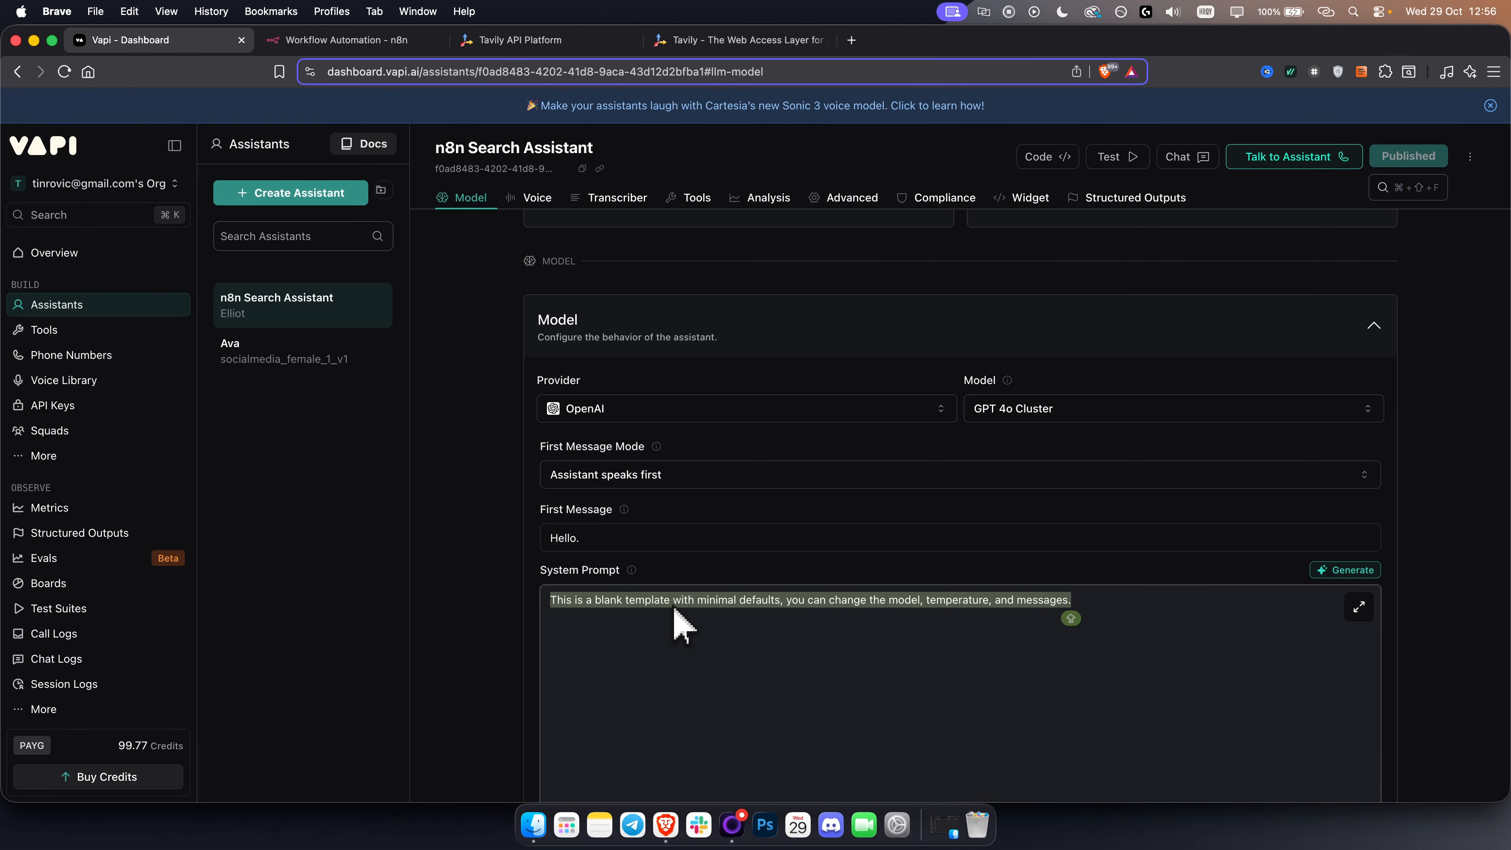
pyautogui.write('Y')
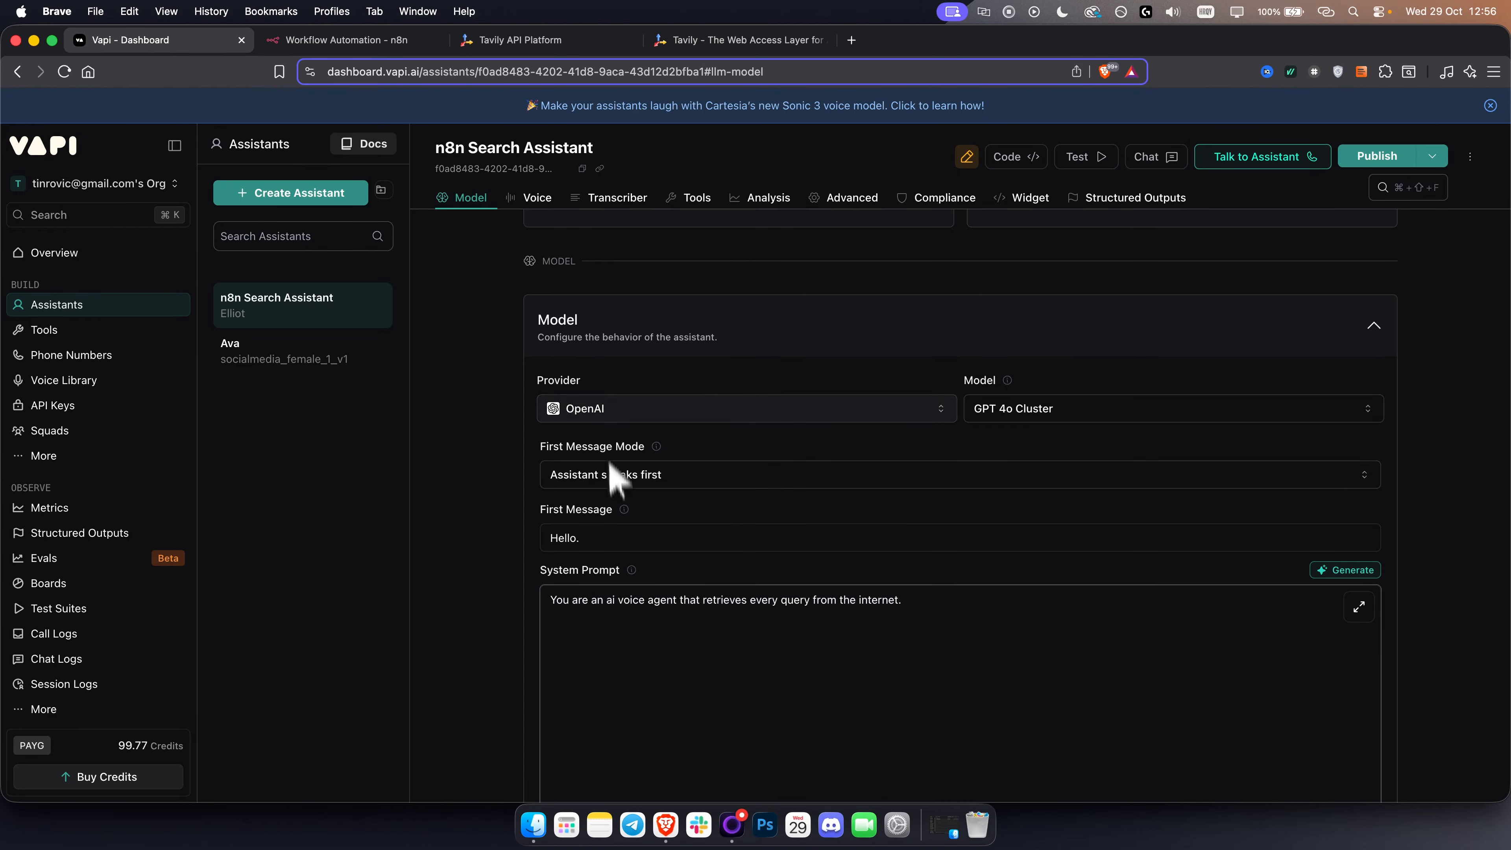
pyautogui.click(696, 629)
pyautogui.press('super+a')
pyautogui.doubleClick(685, 597)
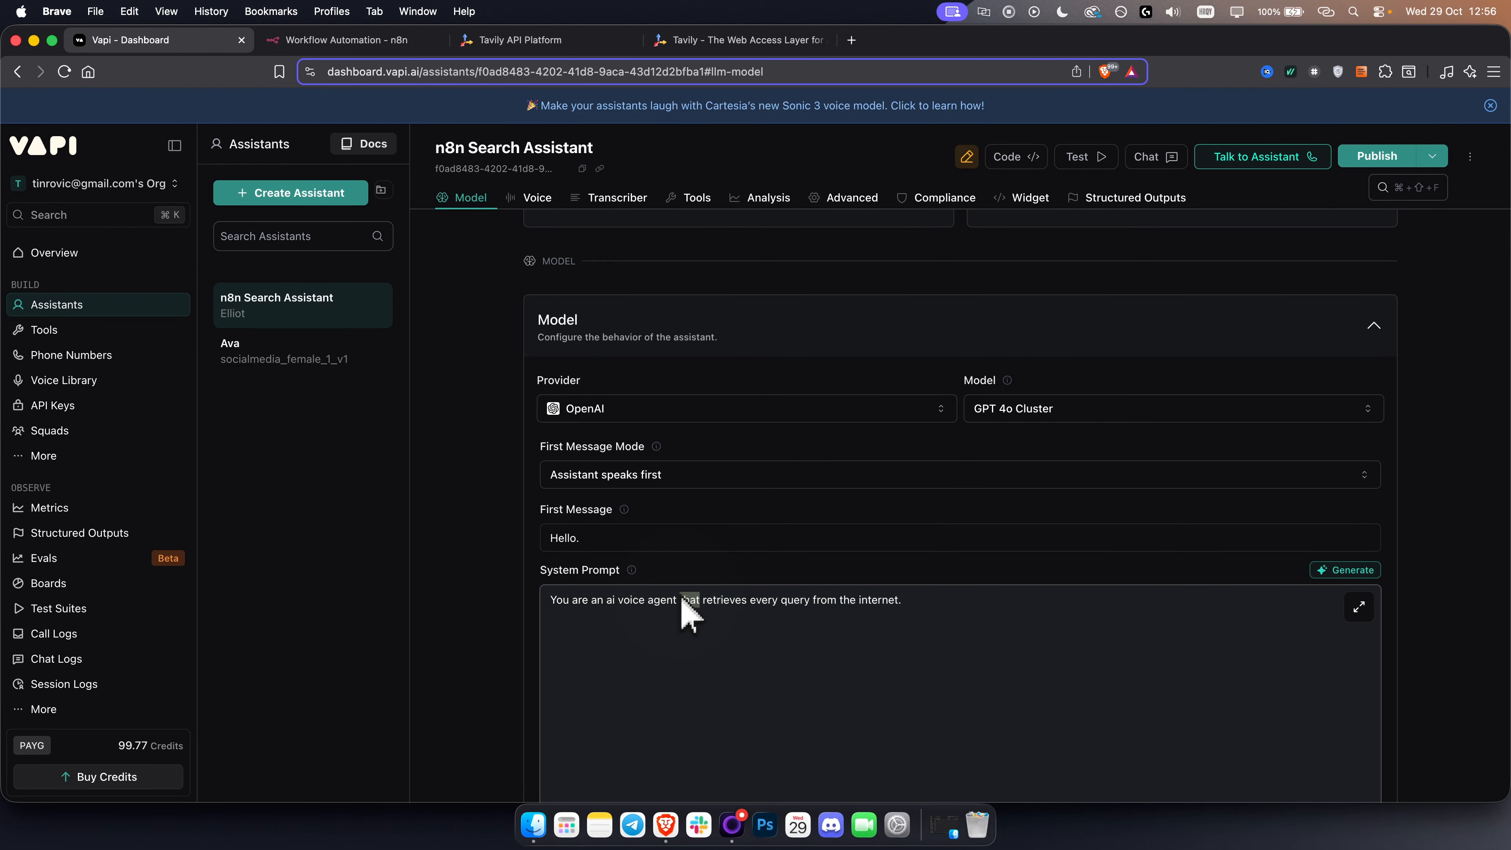
pyautogui.click(676, 622)
# Step: Check the remaining model settings and publish the n8n Search Assistant
pyautogui.scroll(-5, 505, 524)
pyautogui.scroll(-3, 505, 524)
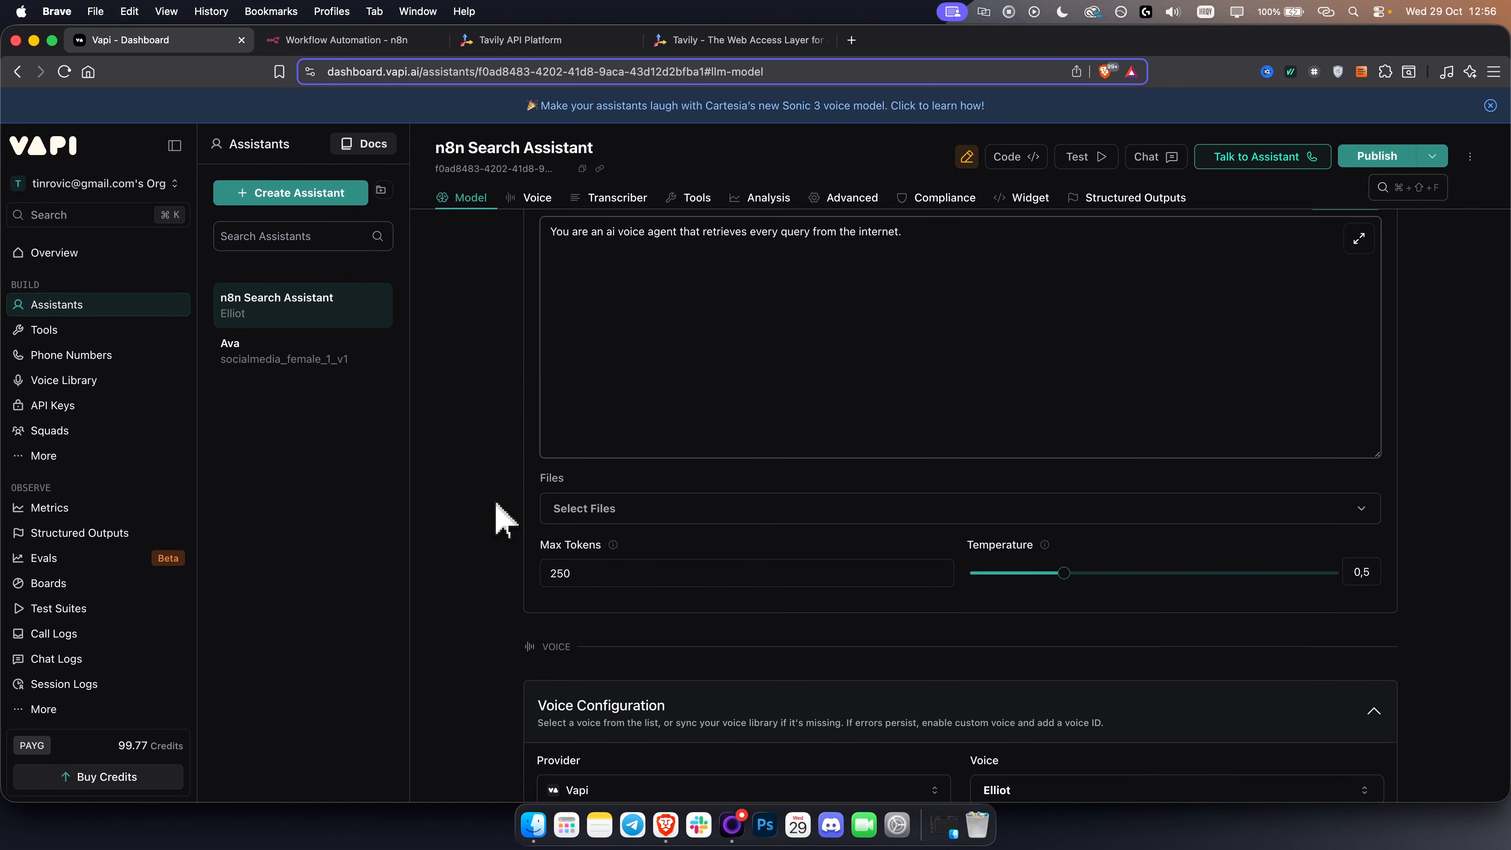
pyautogui.scroll(8, 505, 524)
pyautogui.scroll(3, 504, 523)
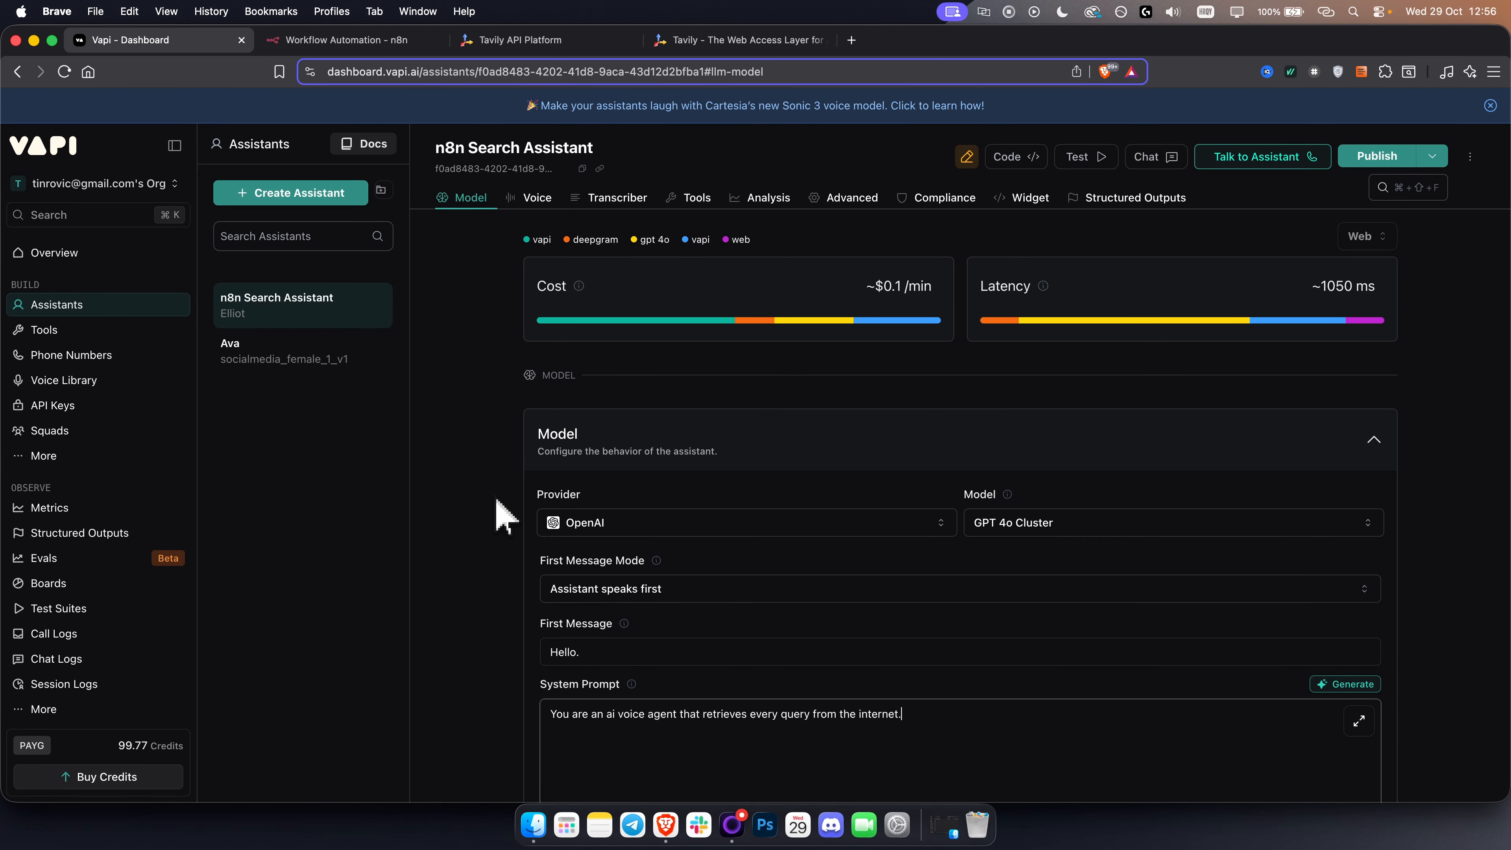
pyautogui.click(1393, 161)
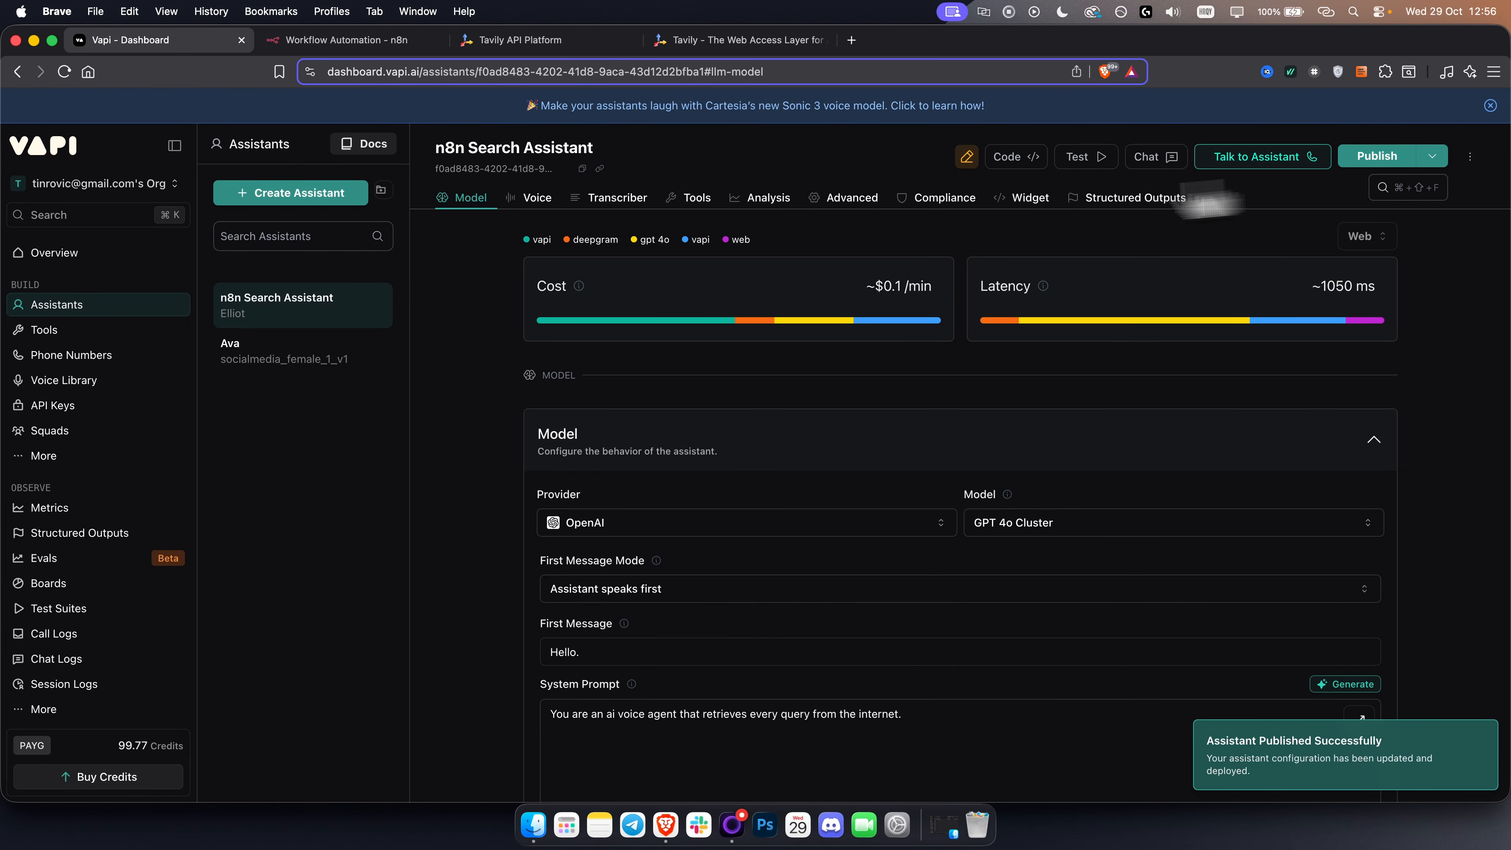
# Step: Examine the assistant's advanced privacy and call settings and its website widget embed code
pyautogui.click(857, 202)
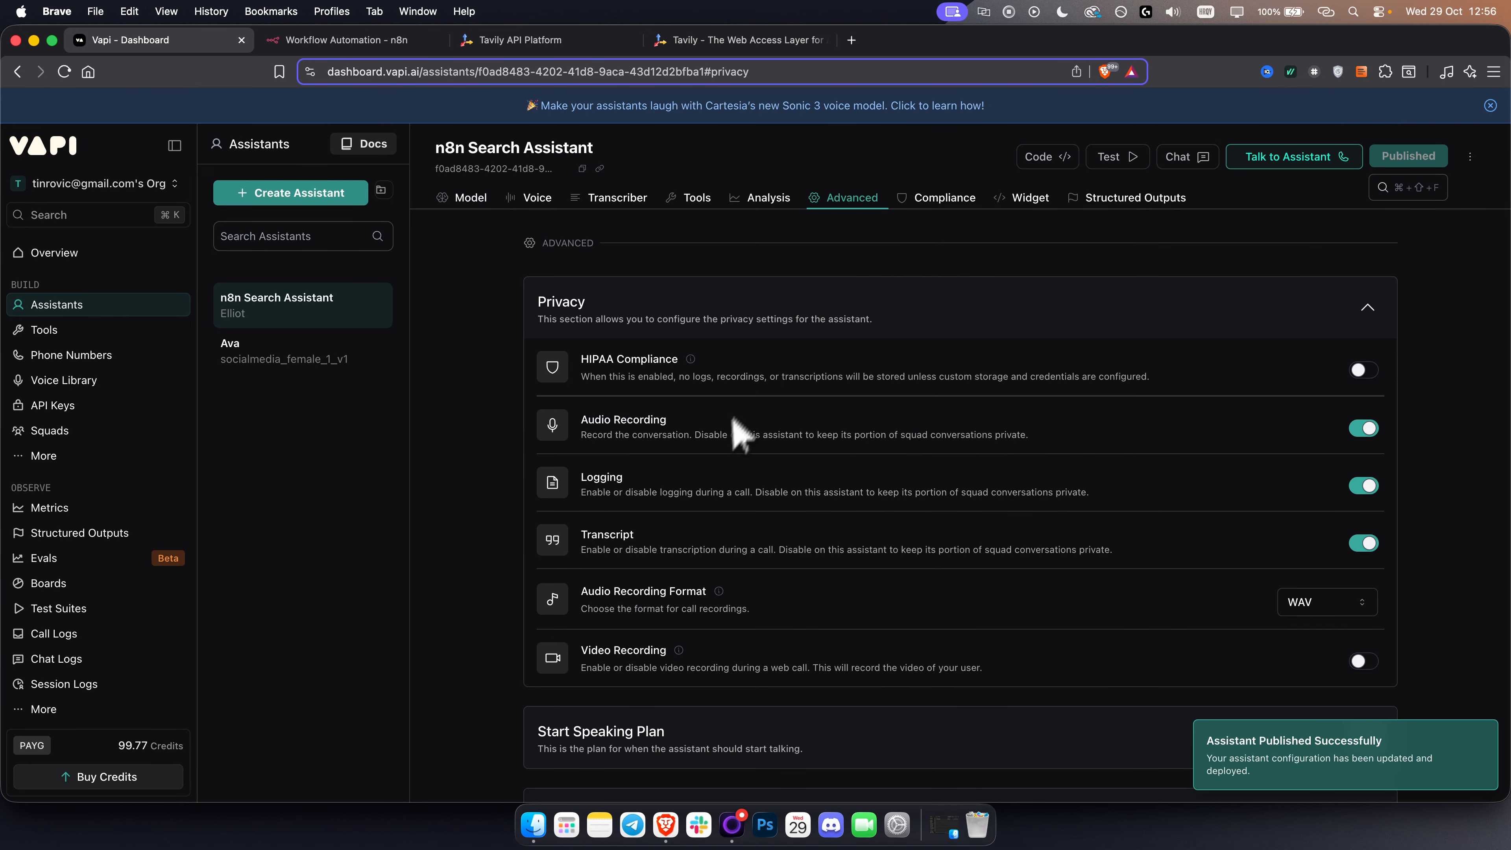
pyautogui.scroll(-12, 738, 441)
pyautogui.scroll(-2, 725, 453)
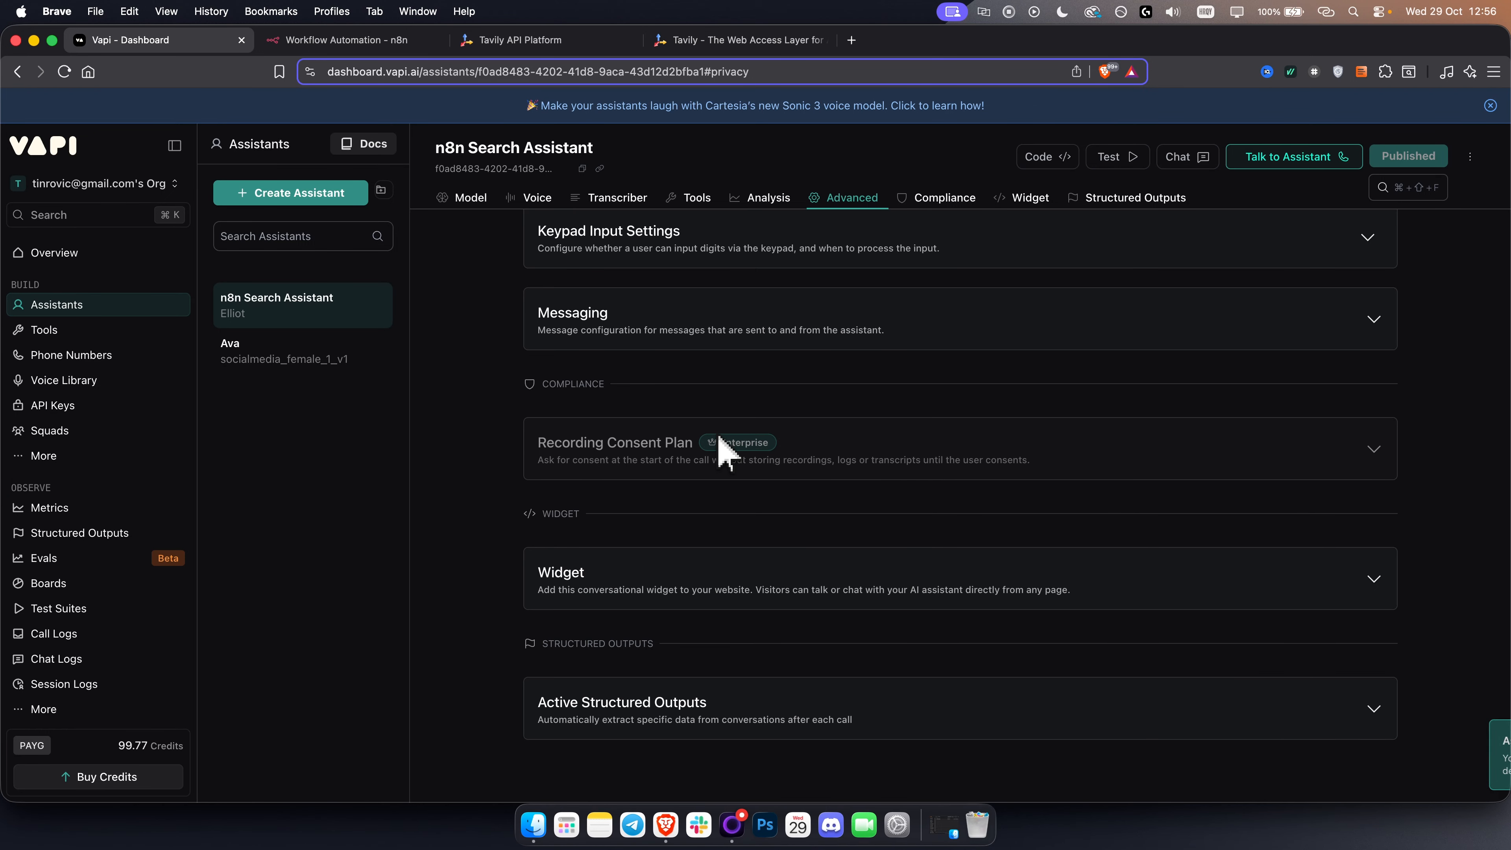
pyautogui.scroll(20, 719, 444)
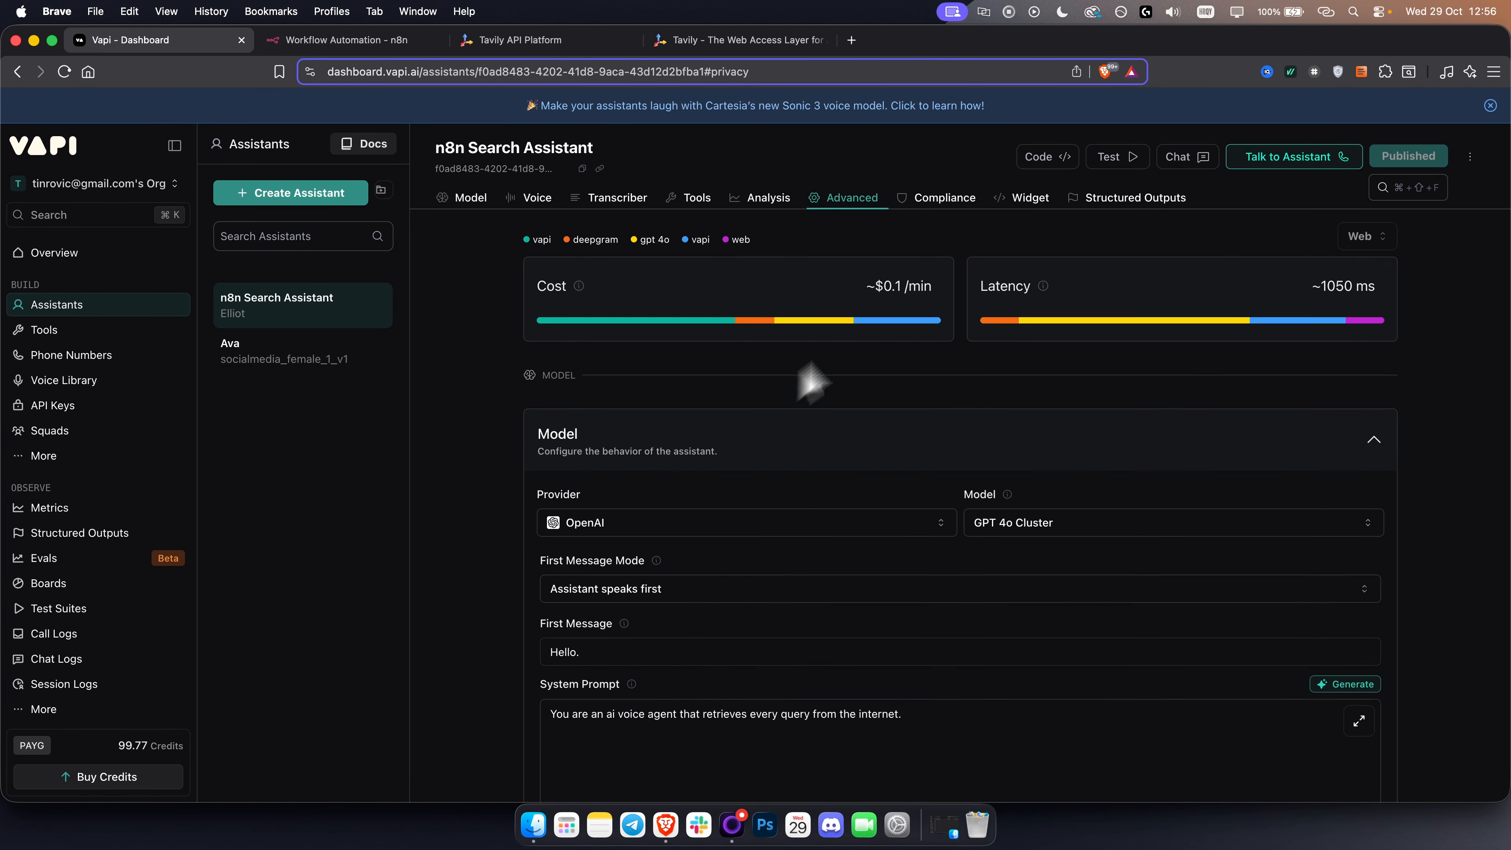
pyautogui.click(1026, 200)
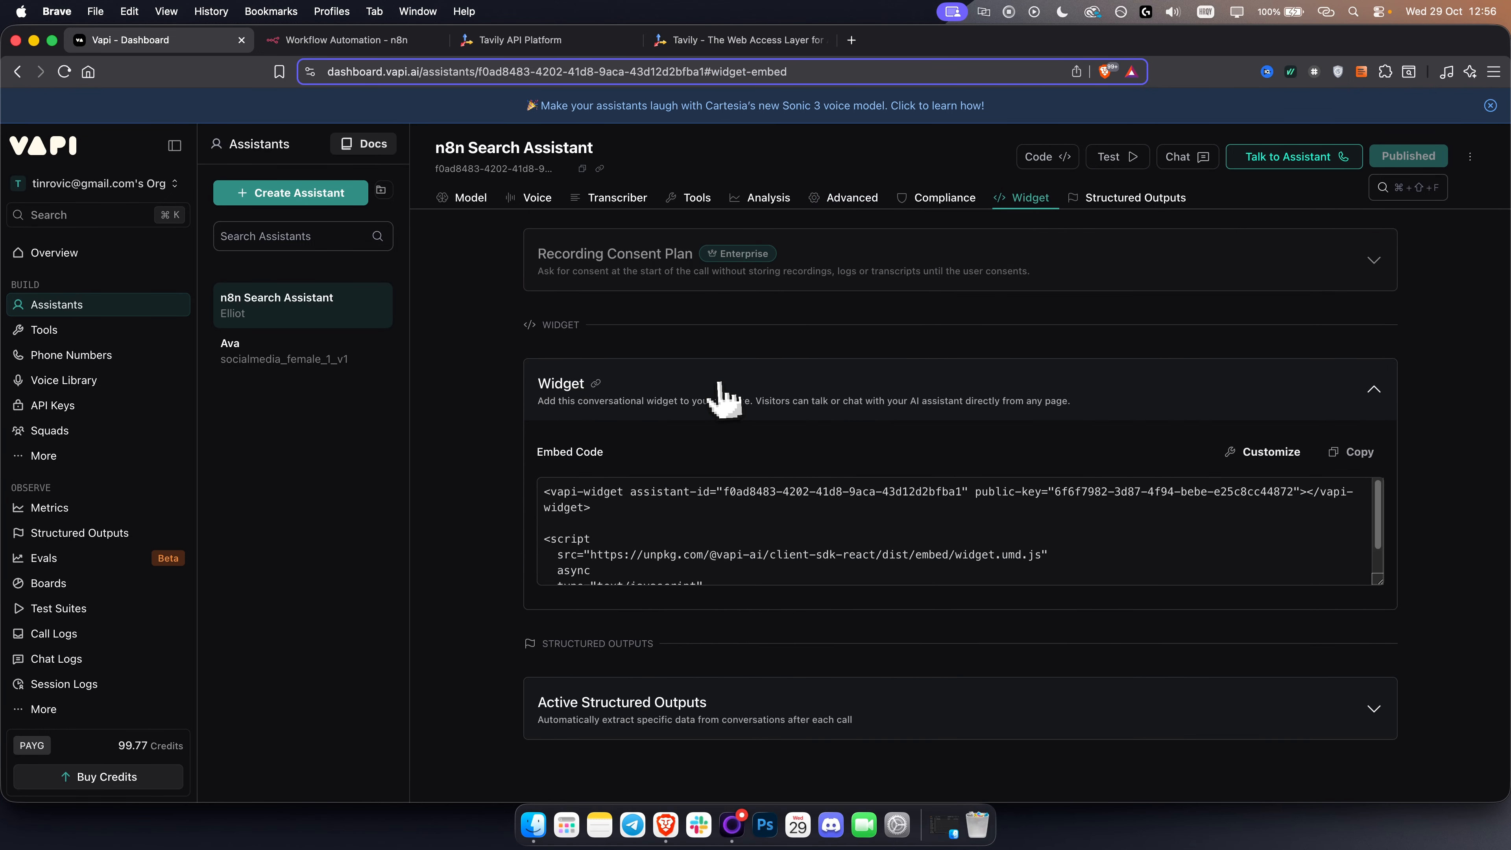
pyautogui.scroll(8, 1011, 364)
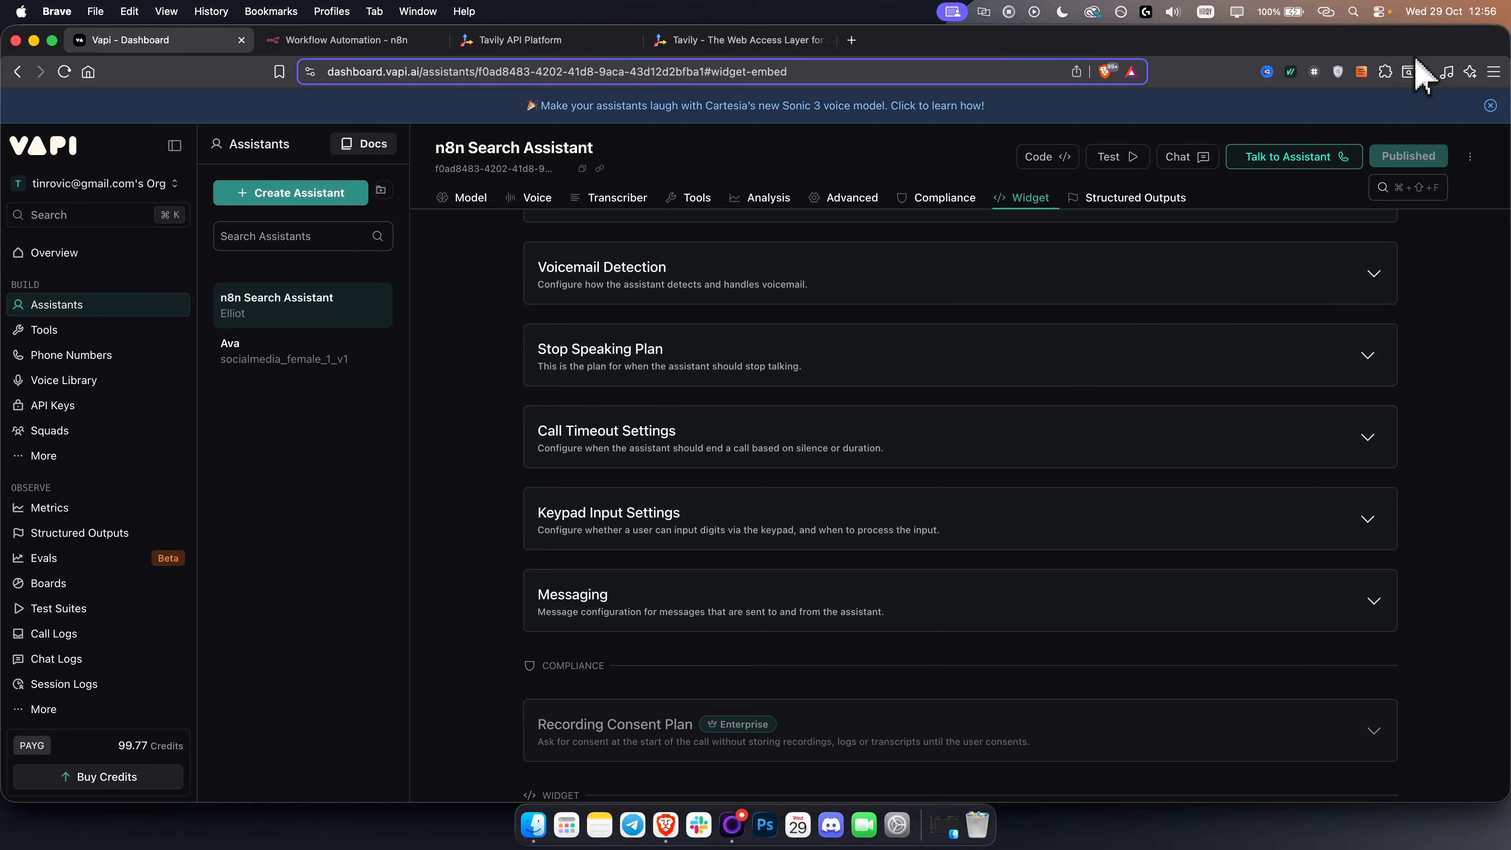
# Step: Go from the assistant's tool selection to creating a new tool in the tools library
pyautogui.click(693, 199)
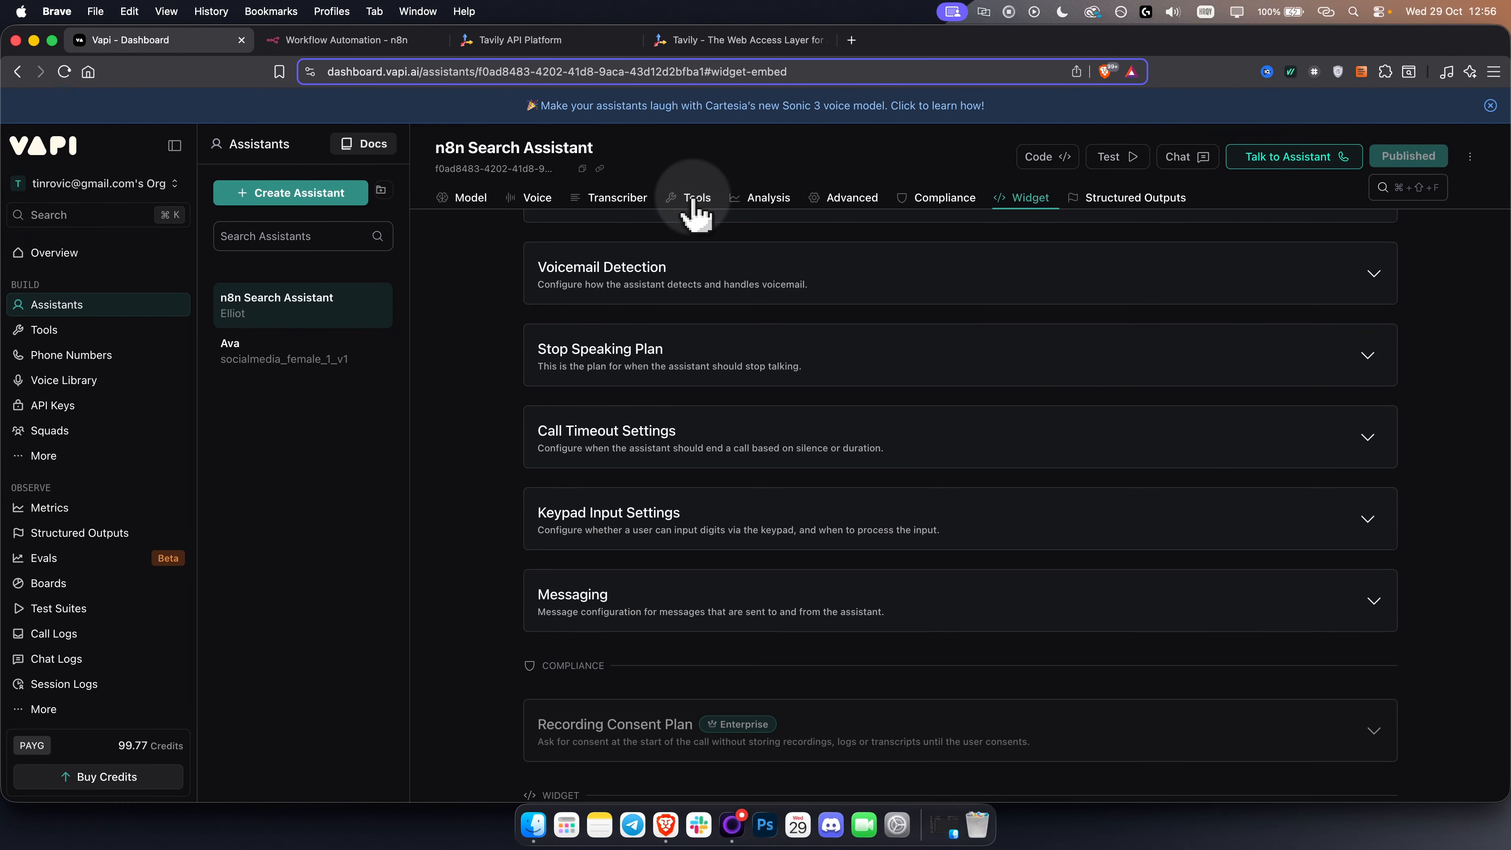
pyautogui.click(592, 411)
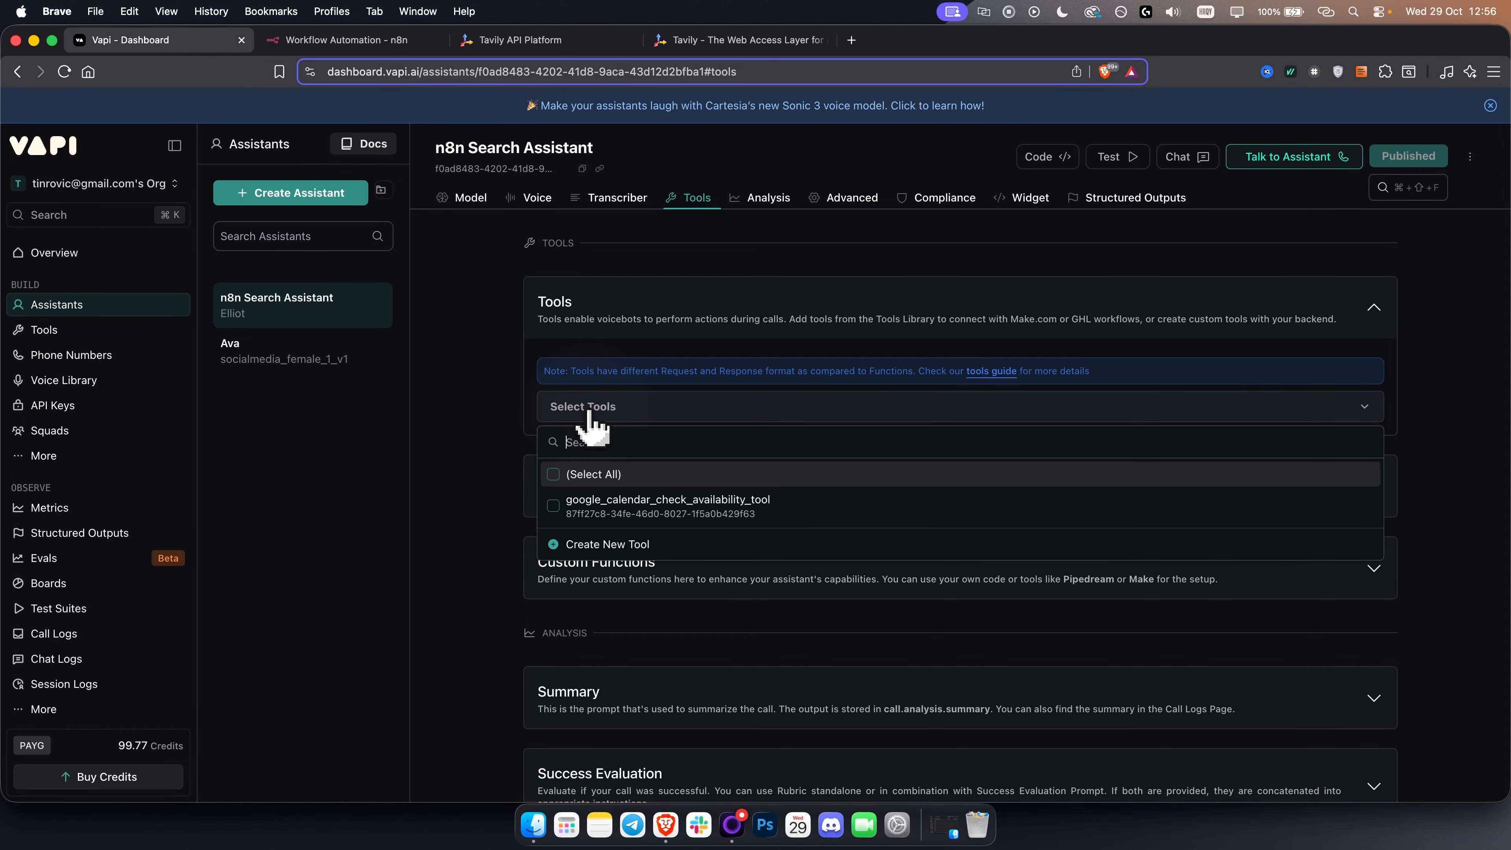
pyautogui.click(617, 547)
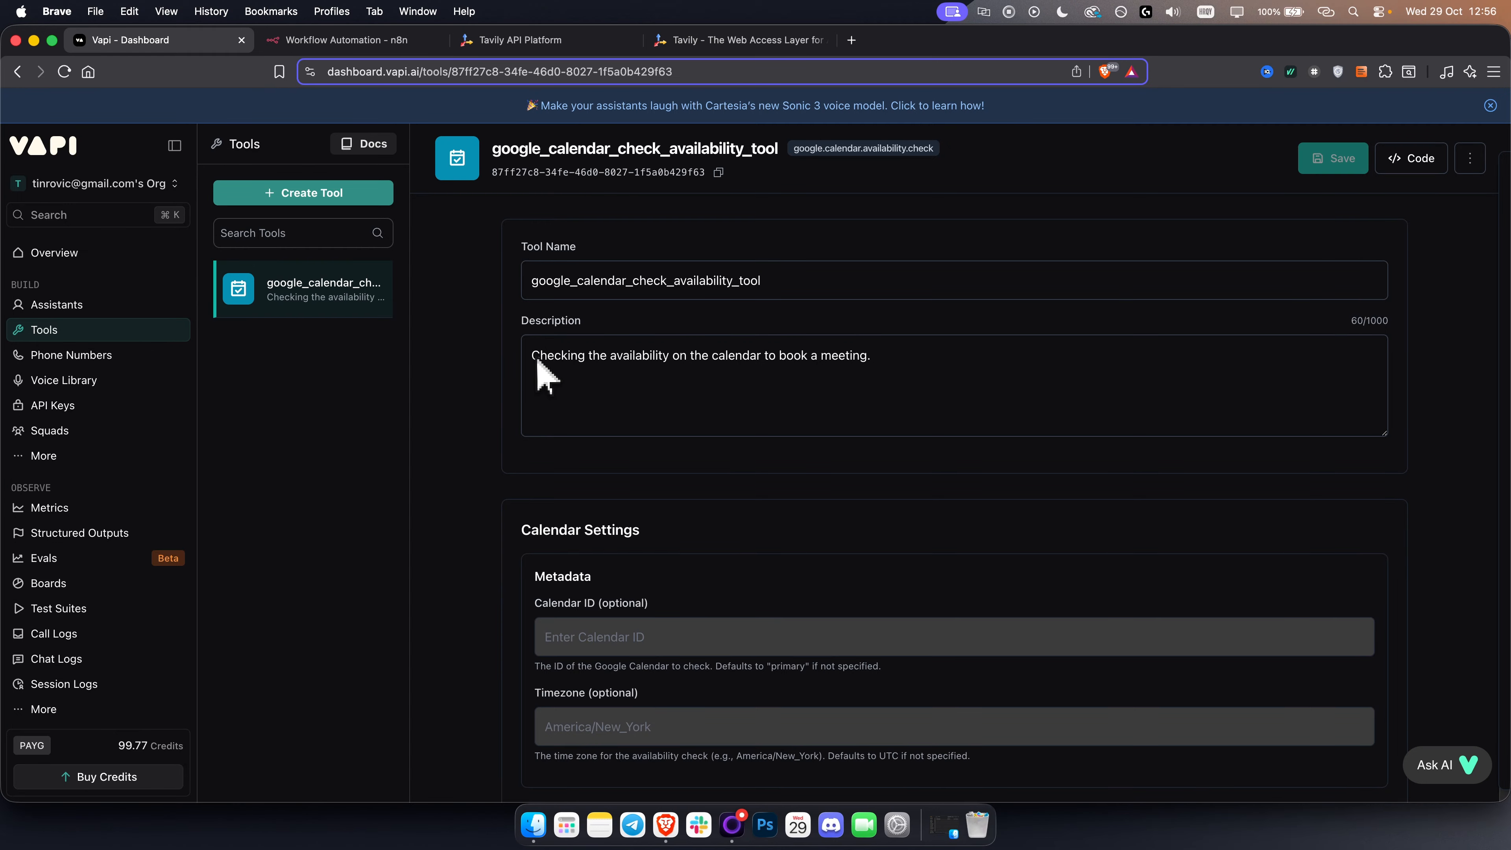
# Step: Examine the calendar availability tool's description, check the empty n8n workflow, and return to the tool in Vapi
pyautogui.moveTo(537, 360); pyautogui.dragTo(885, 358)
pyautogui.click(884, 360)
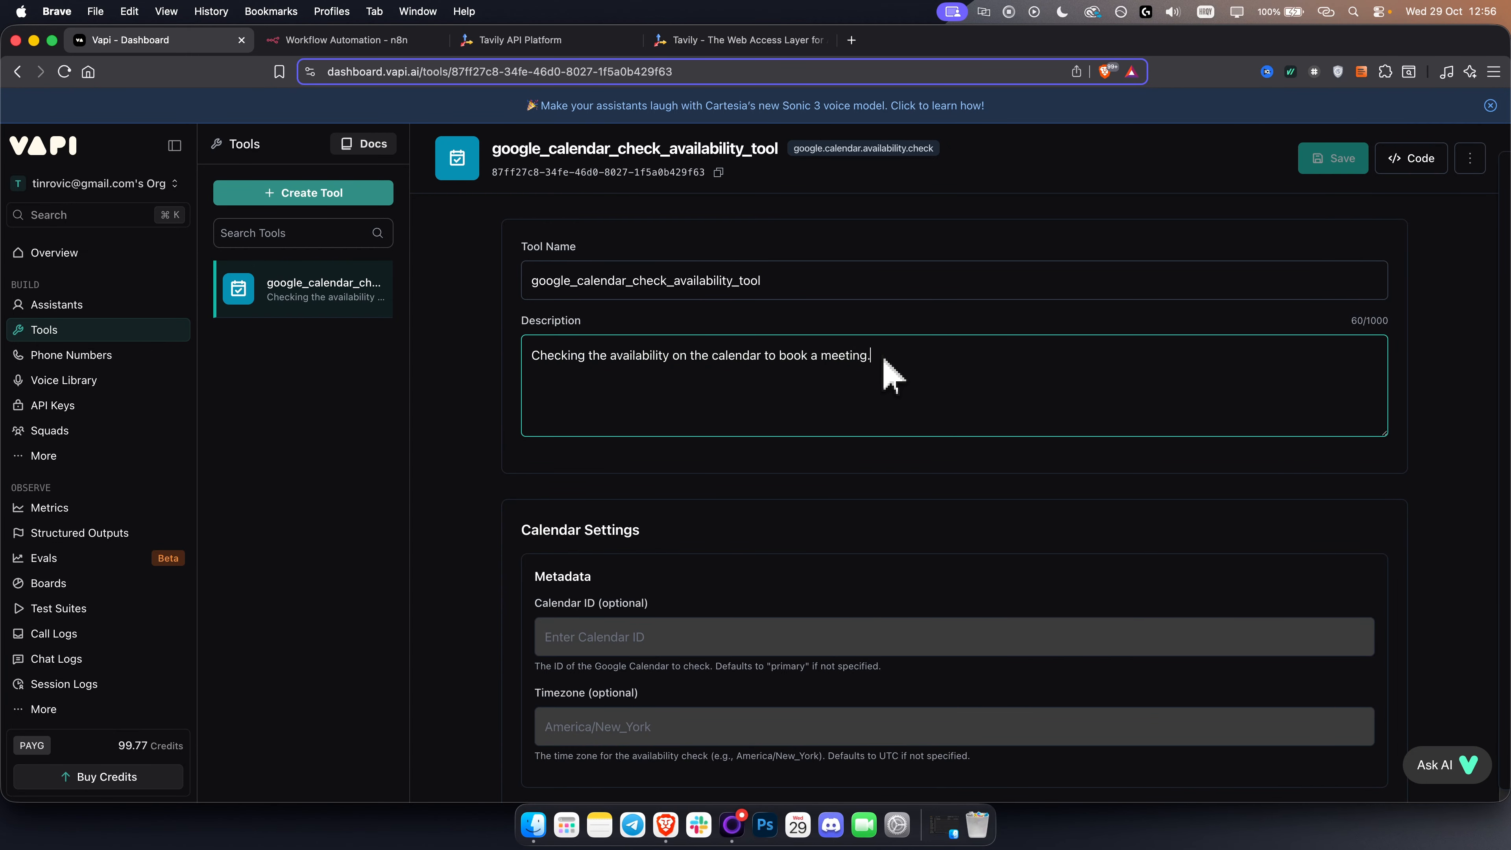
pyautogui.tripleClick(641, 364)
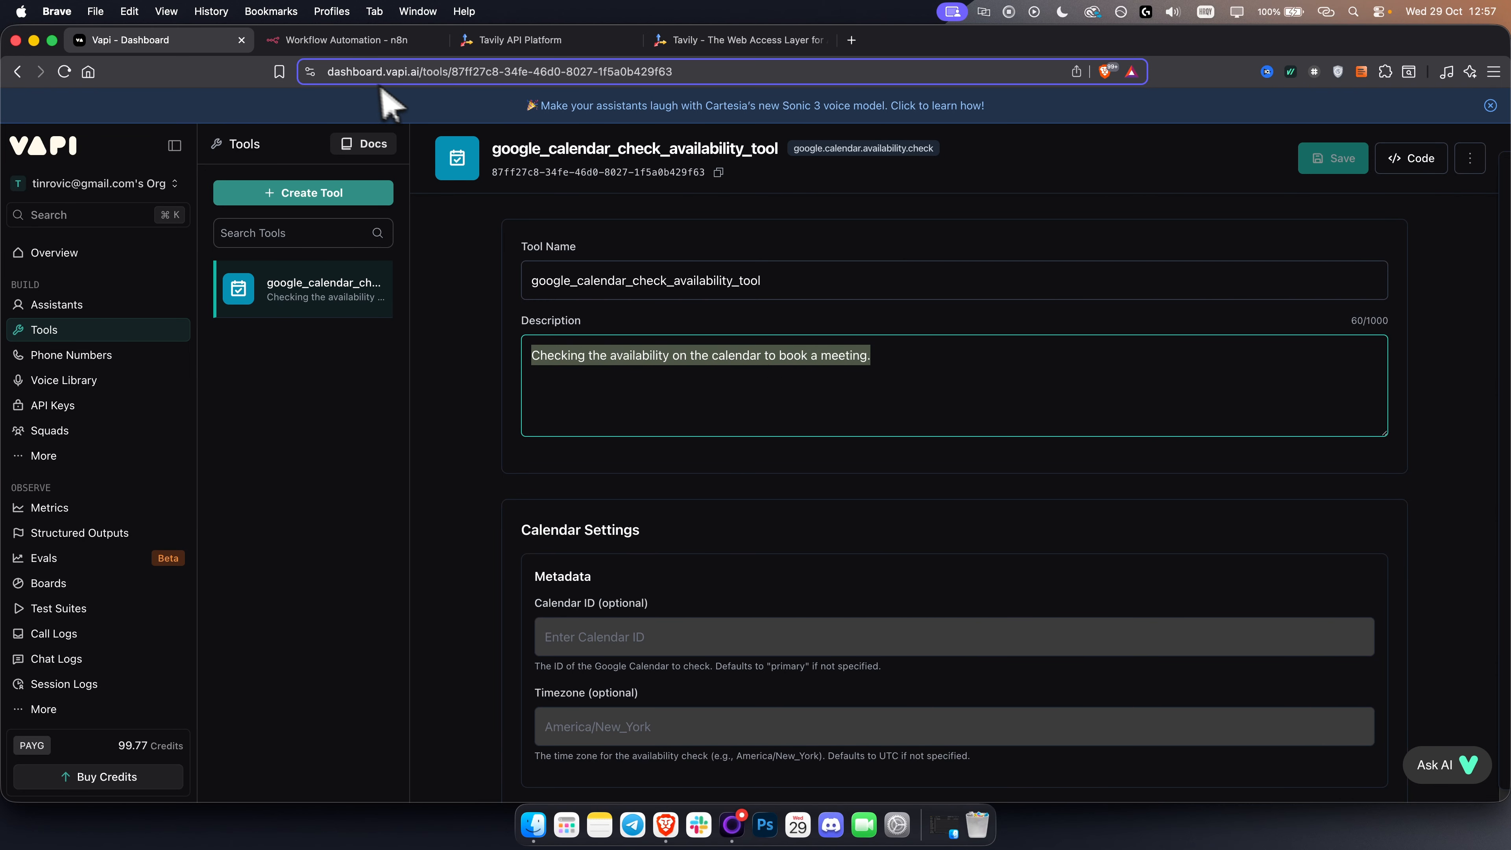
pyautogui.click(359, 46)
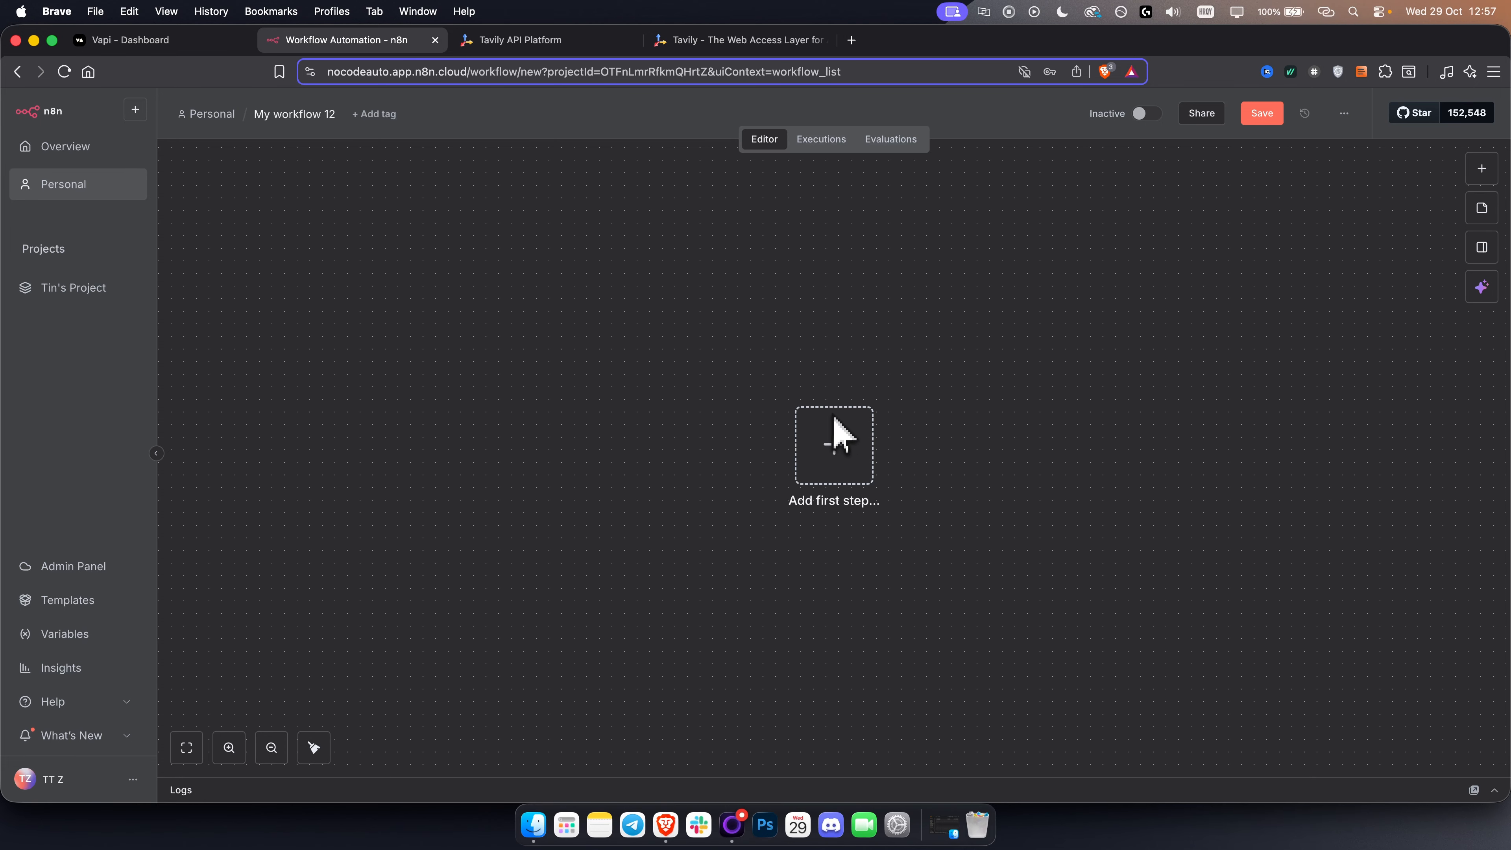
pyautogui.click(169, 41)
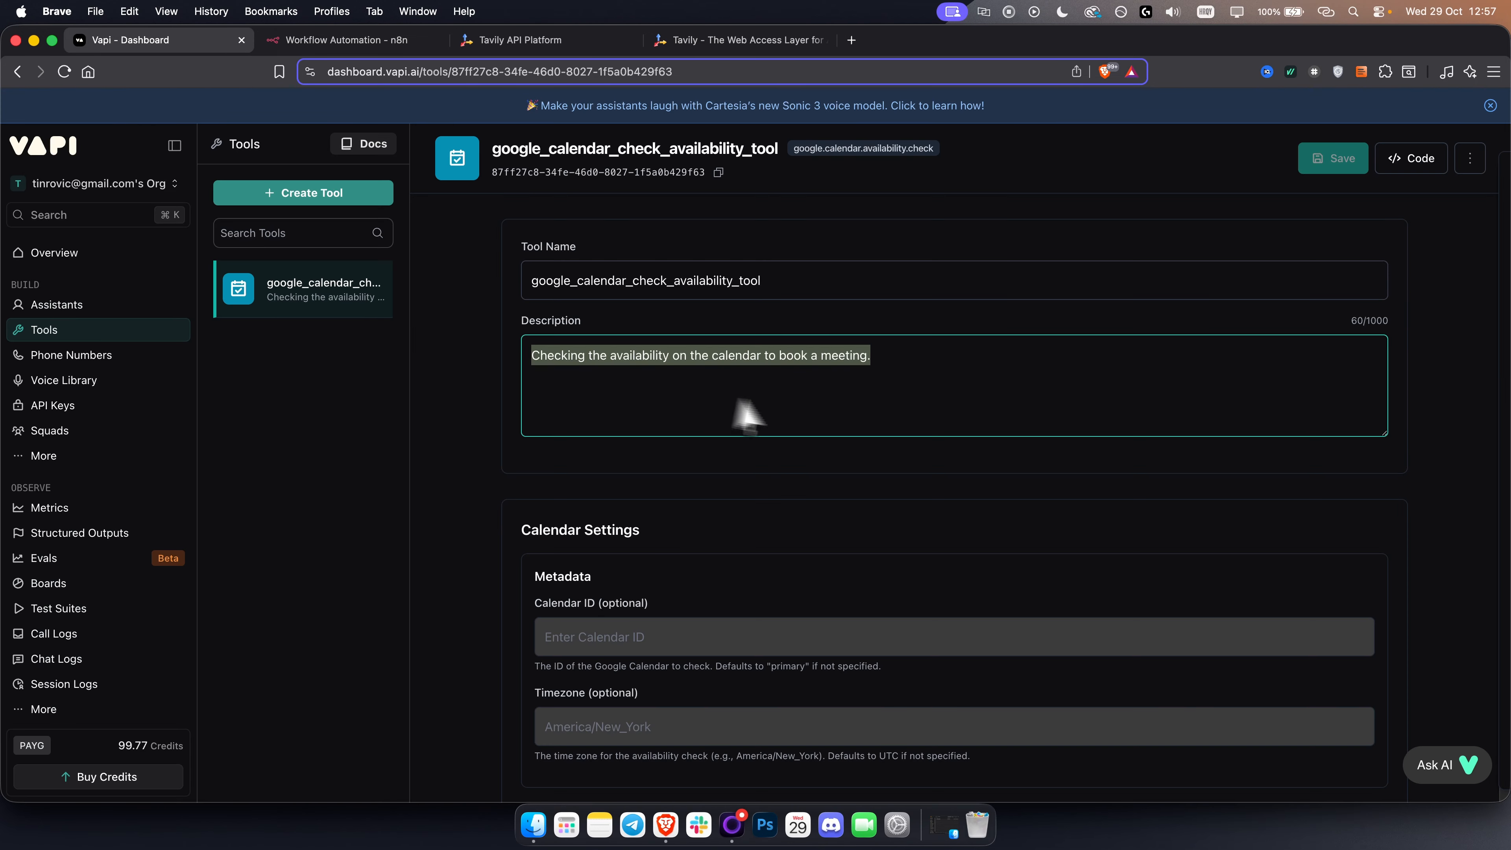
# Step: Rename the calendar availability tool as search_the_internet
pyautogui.doubleClick(654, 285)
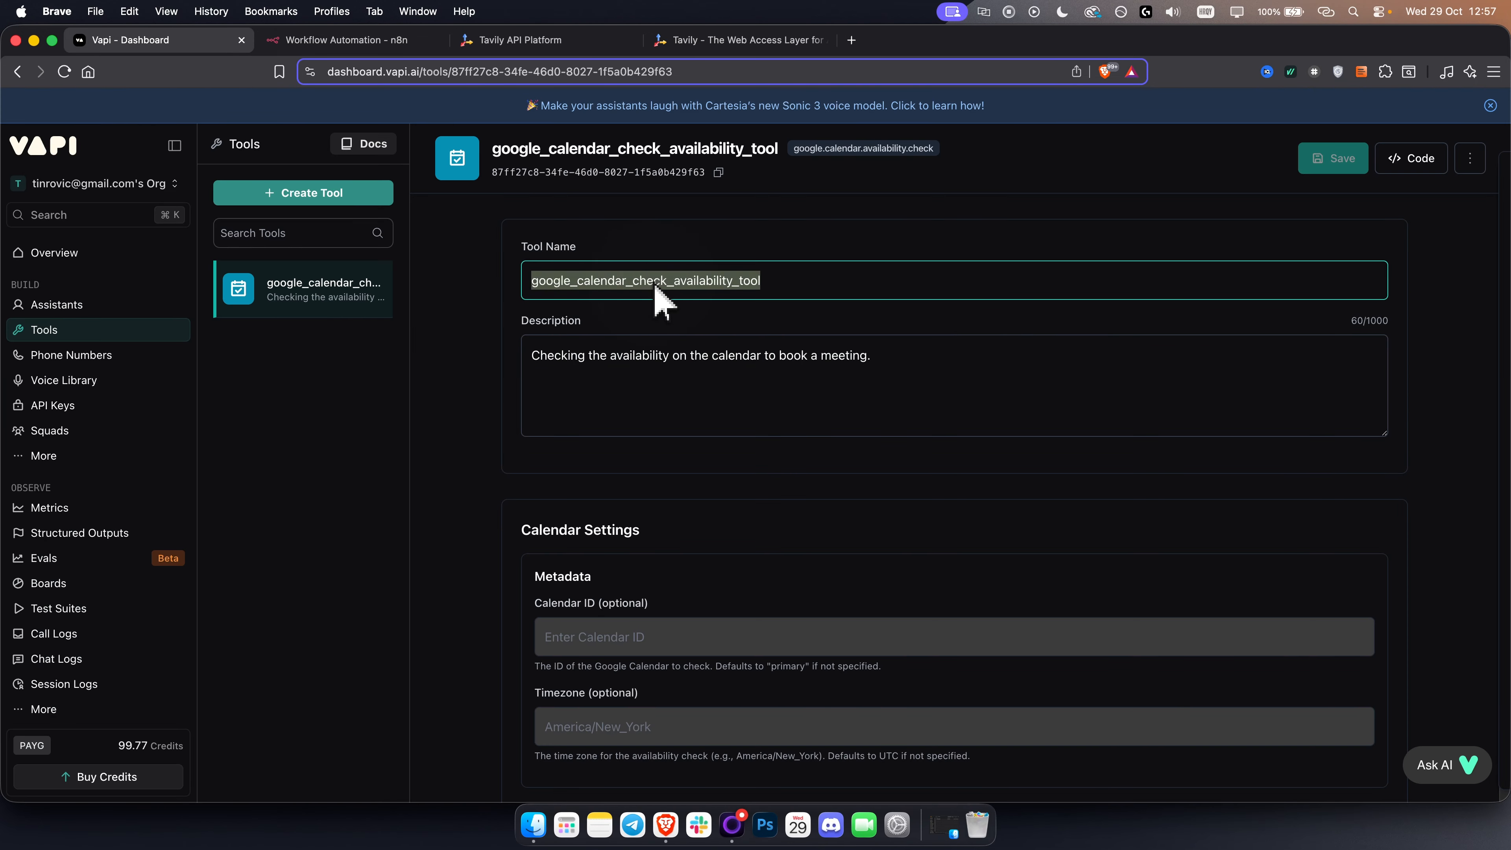
pyautogui.write('n8n search')
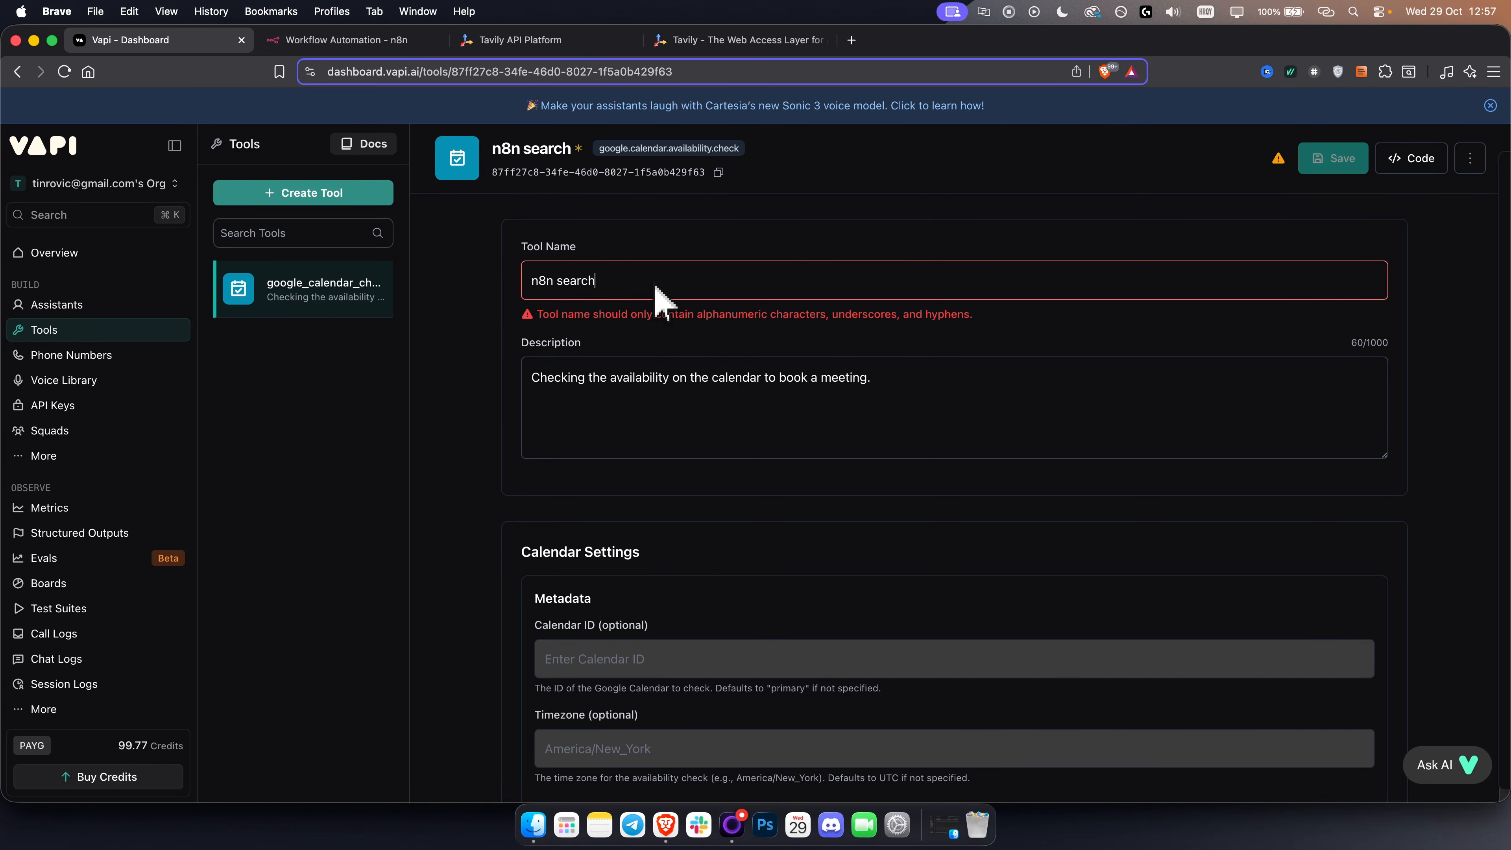
pyautogui.click(762, 402)
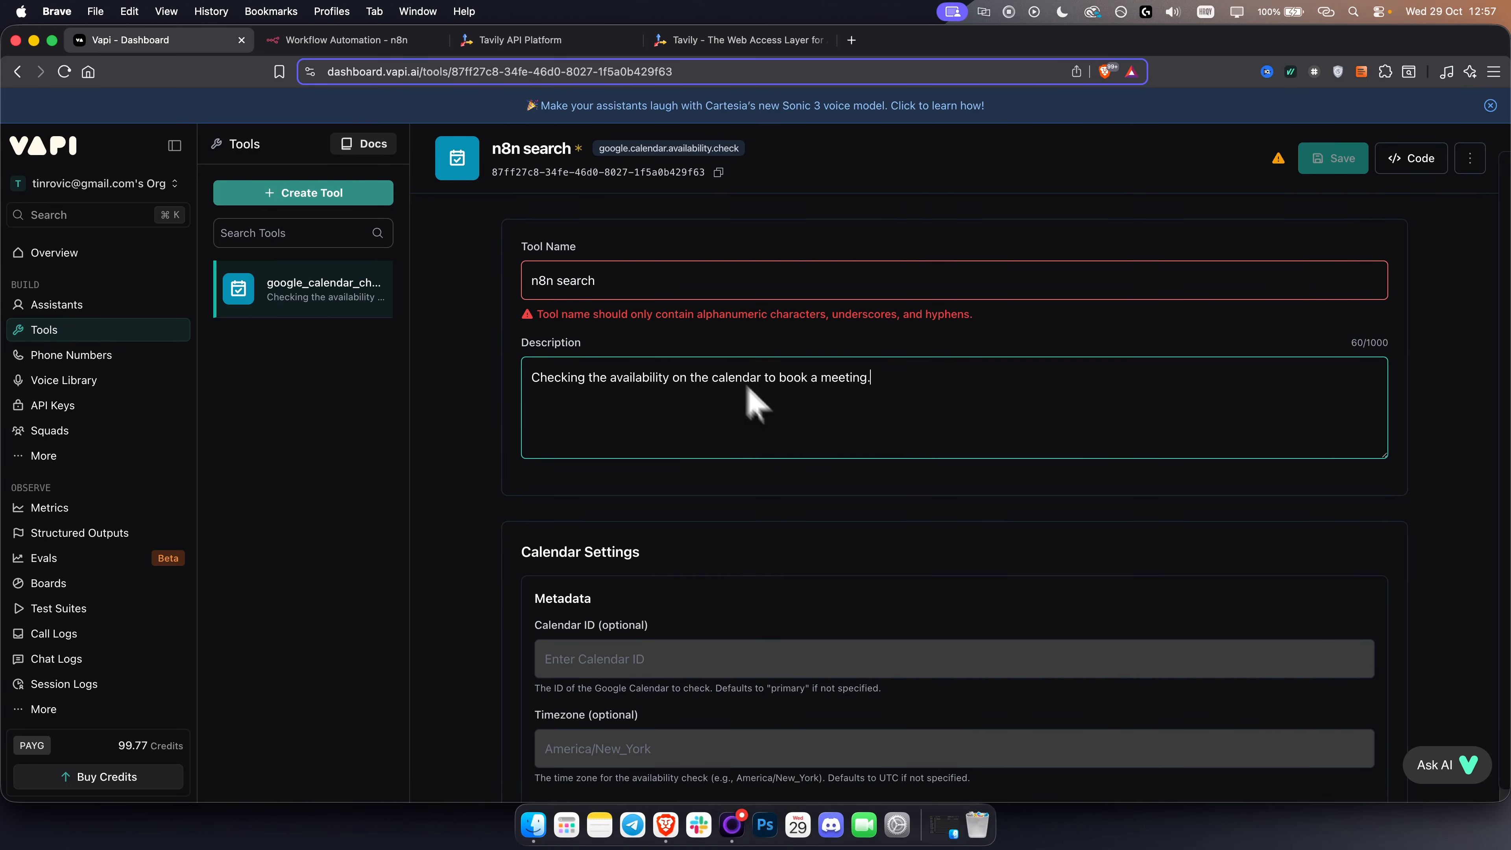
pyautogui.moveTo(561, 288); pyautogui.dragTo(517, 289)
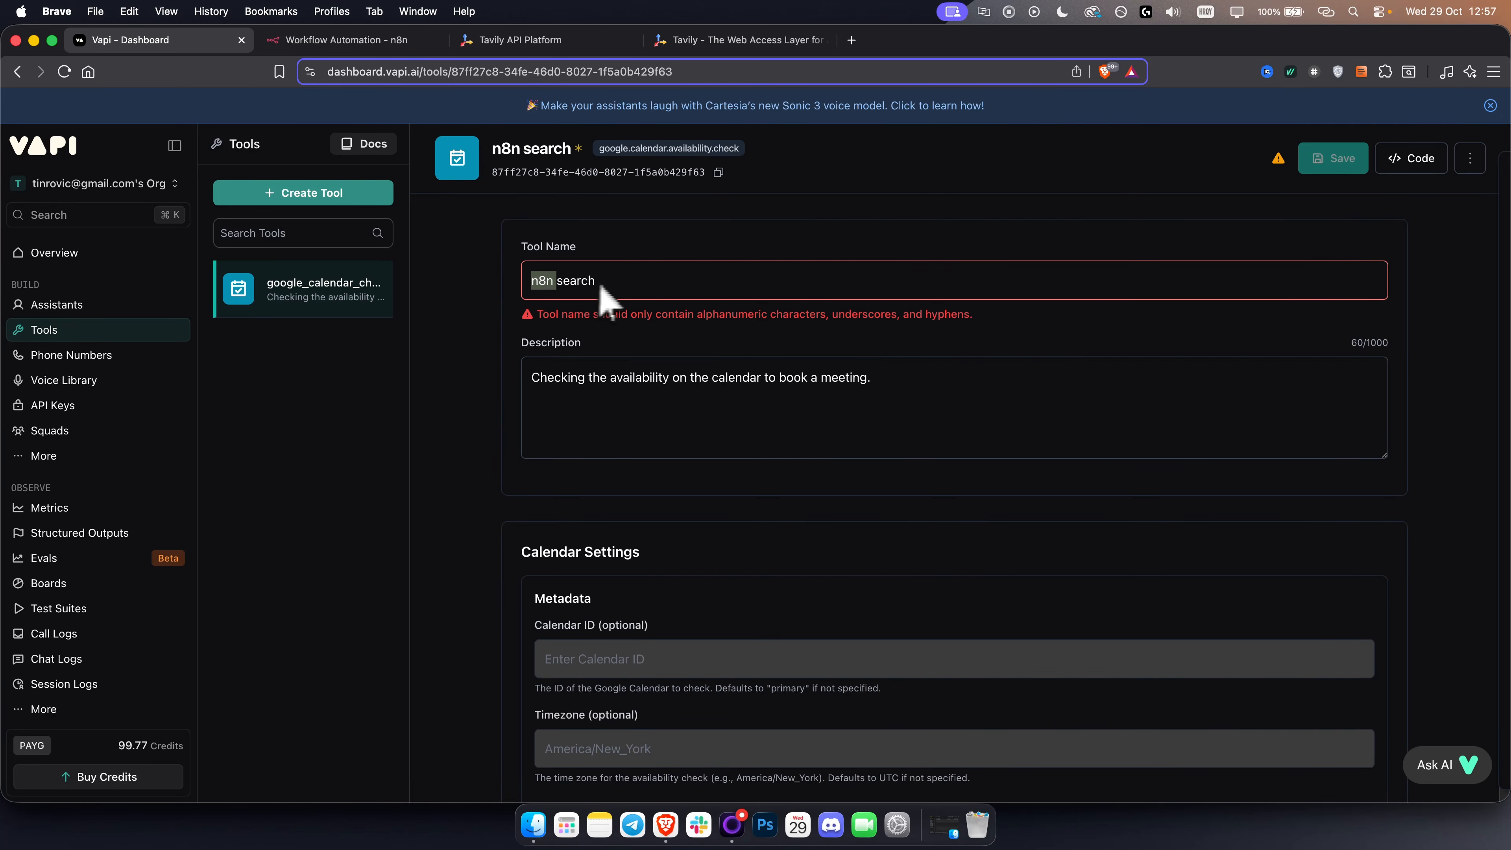
pyautogui.press('BackSpace')
pyautogui.click(624, 280)
pyautogui.click(657, 371)
pyautogui.click(635, 292)
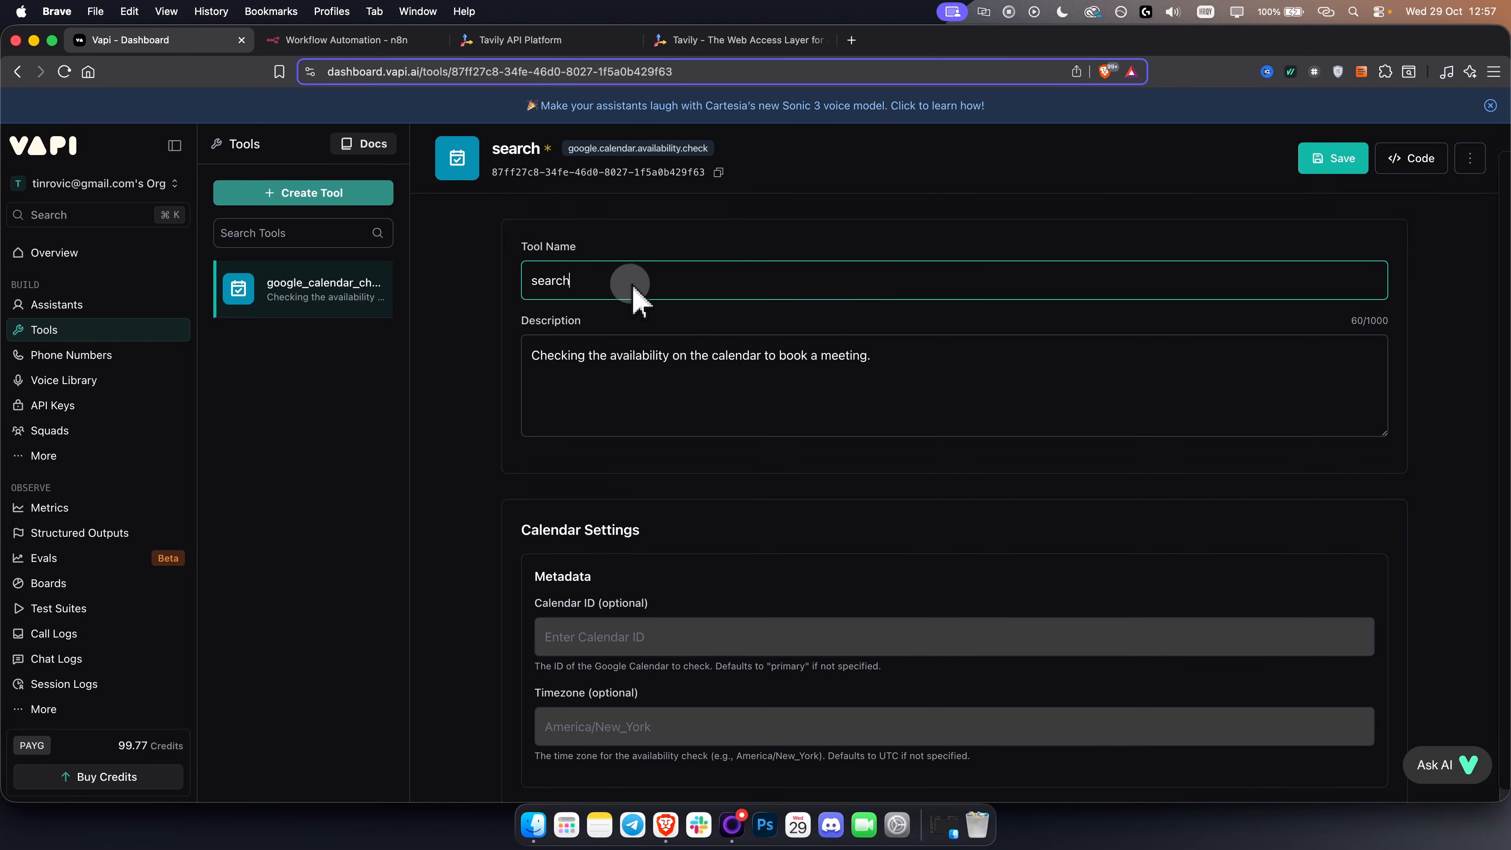
pyautogui.write('the')
pyautogui.press('BackSpace')
pyautogui.press('BackSpace')
pyautogui.press('BackSpace')
pyautogui.press('BackSpace')
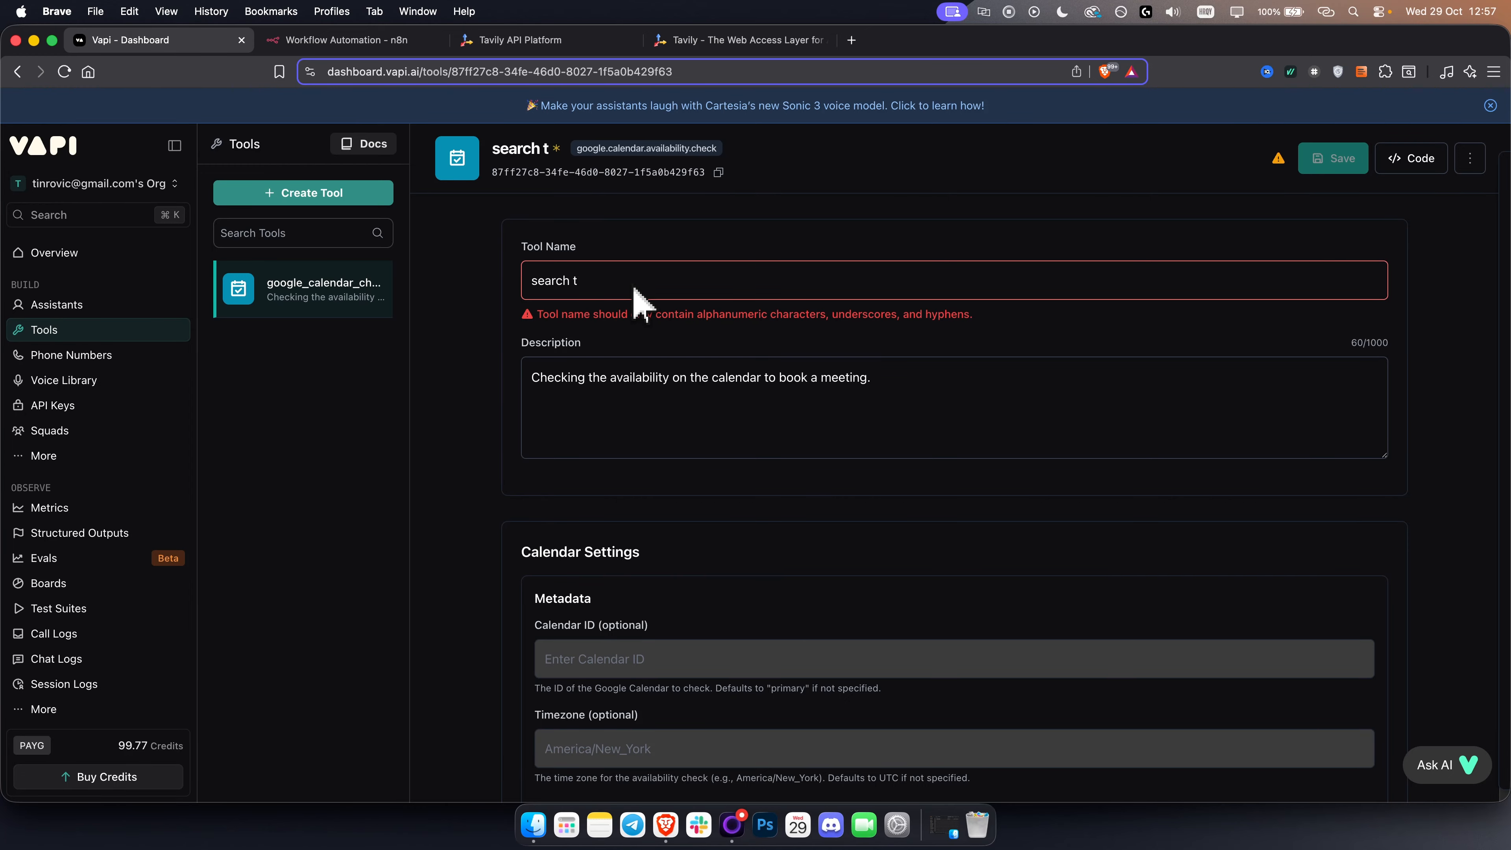
pyautogui.write('_the_internet')
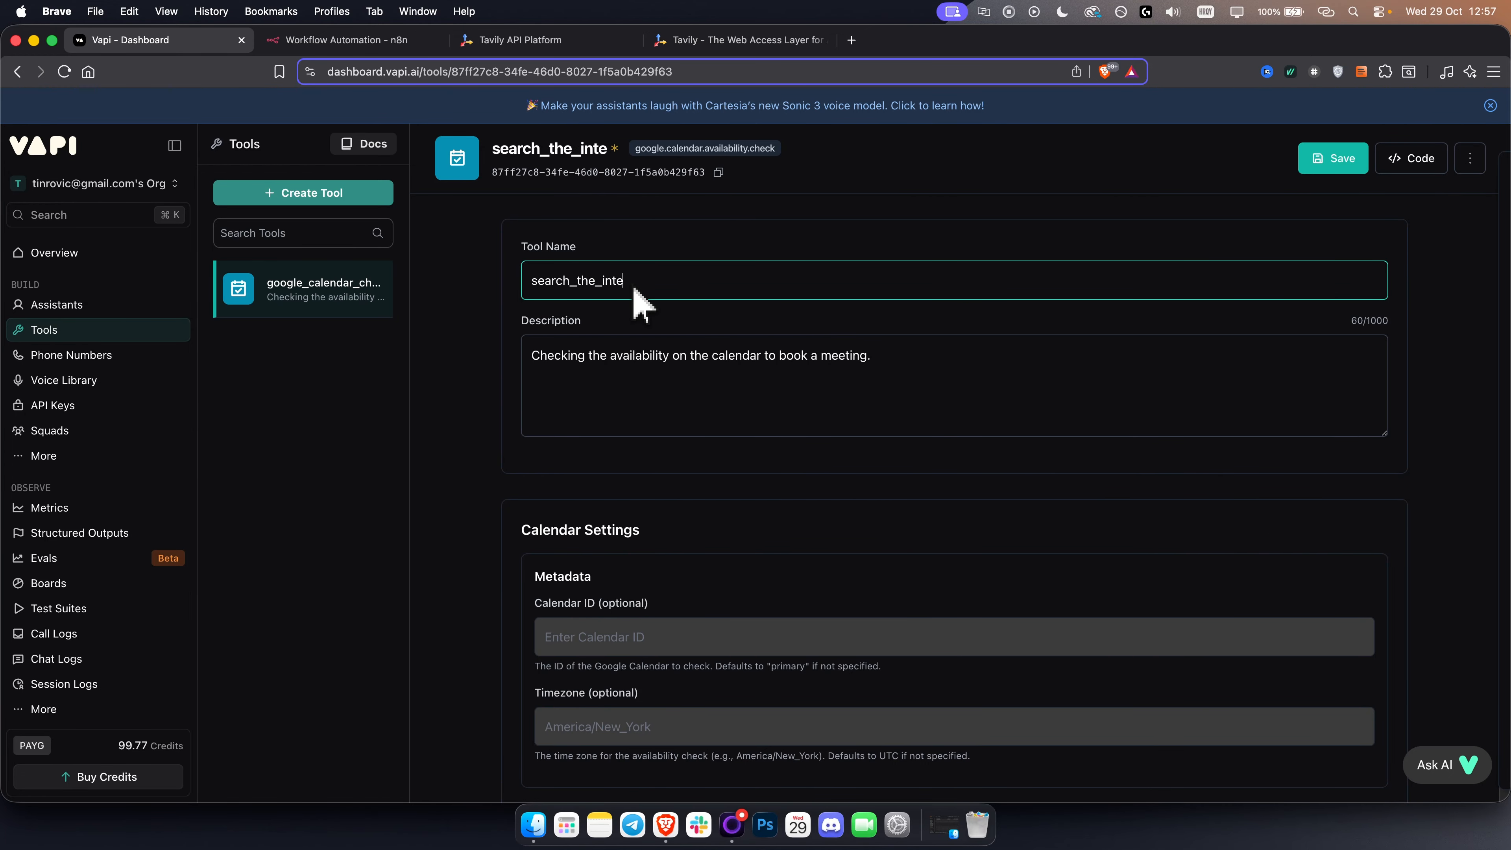
# Step: Change the calendar tool's description to "Search the internet when a user asks a query." and save the tool
pyautogui.tripleClick(716, 363)
pyautogui.write('Se')
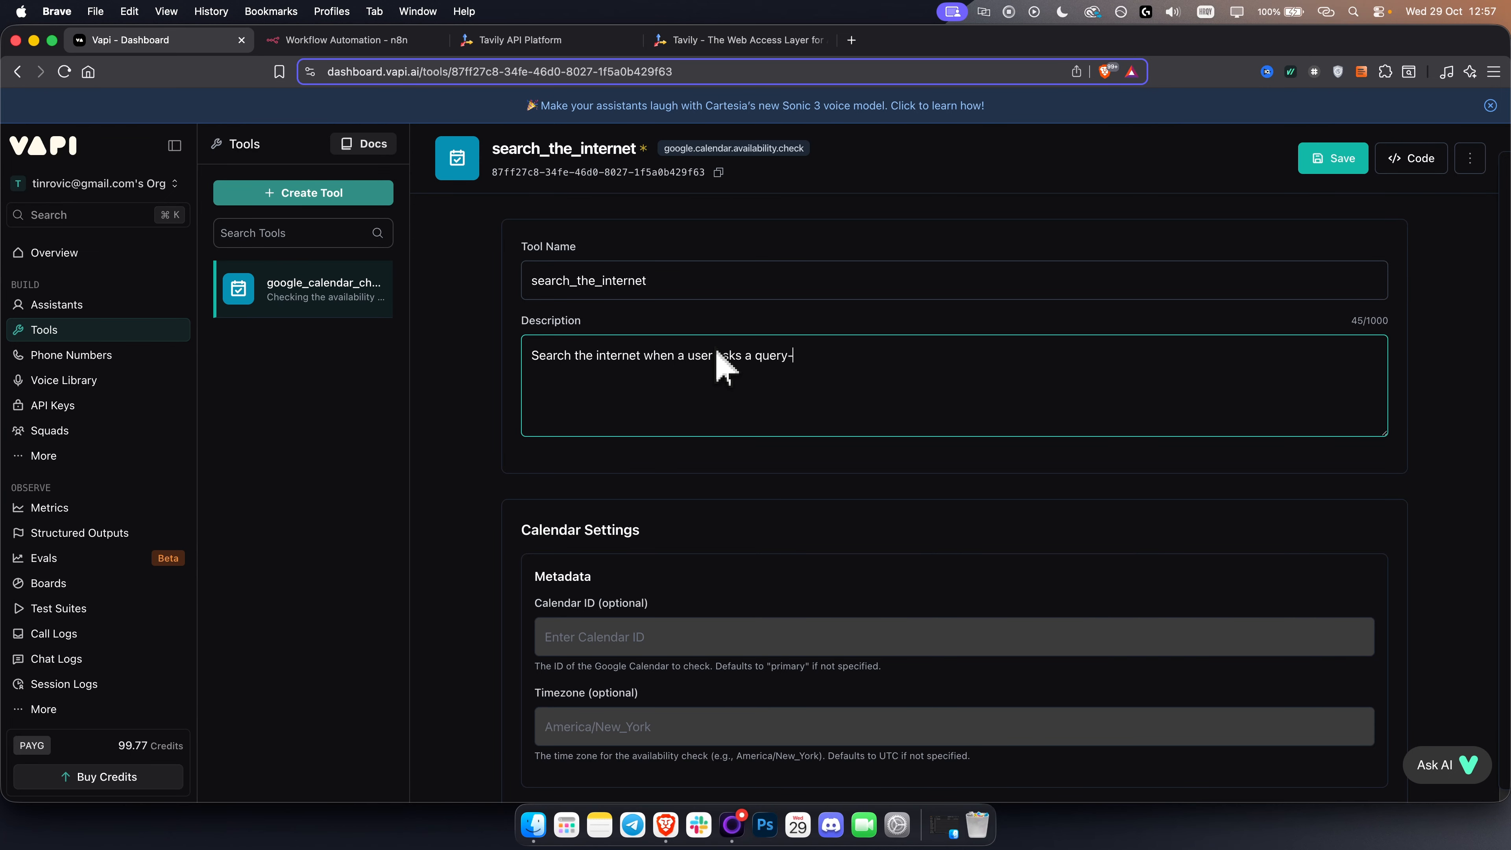
pyautogui.scroll(-10, 755, 466)
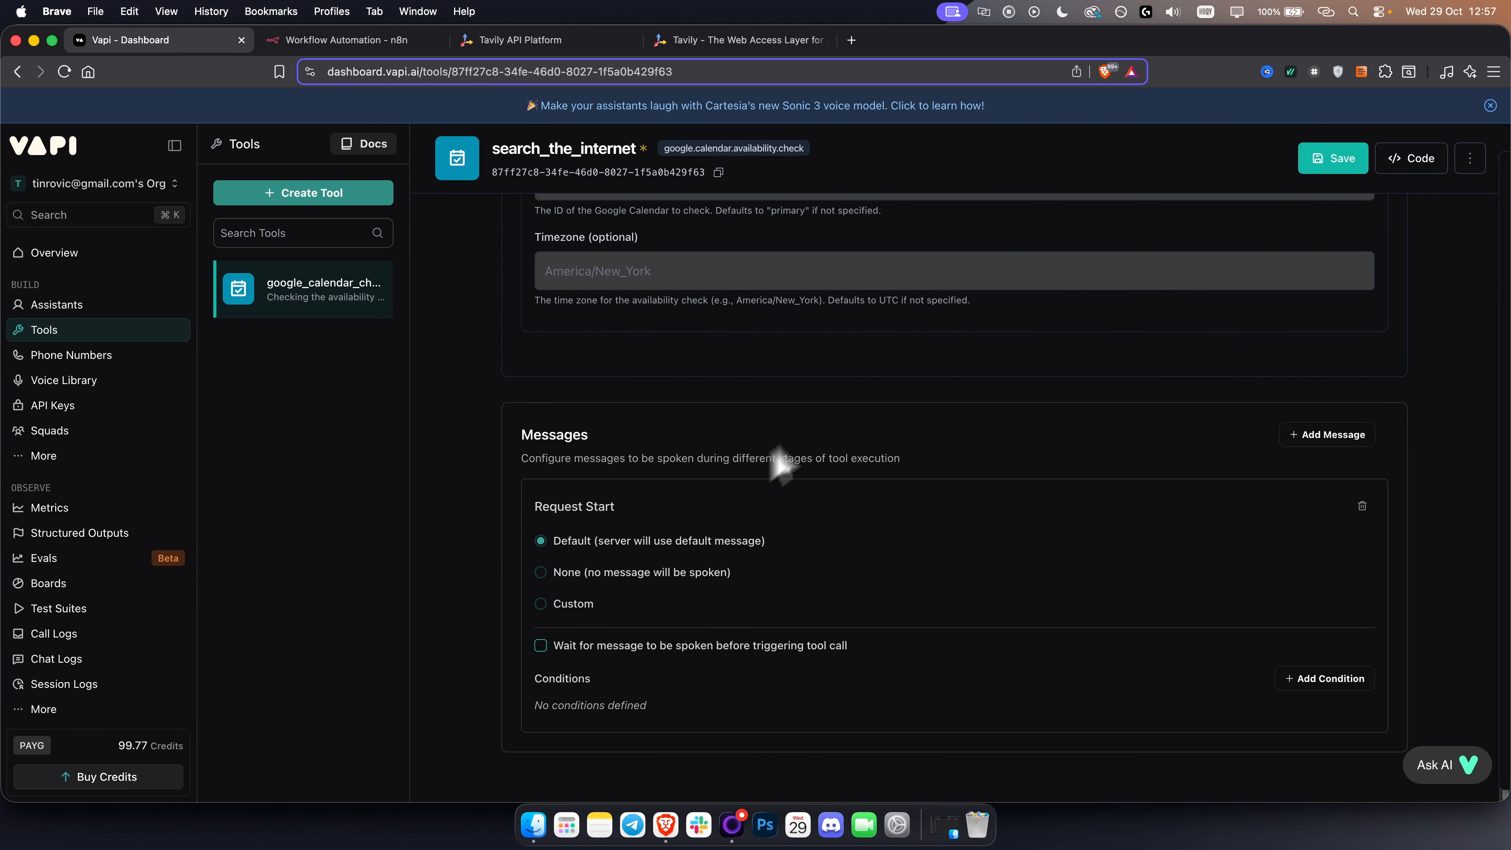
pyautogui.click(1311, 159)
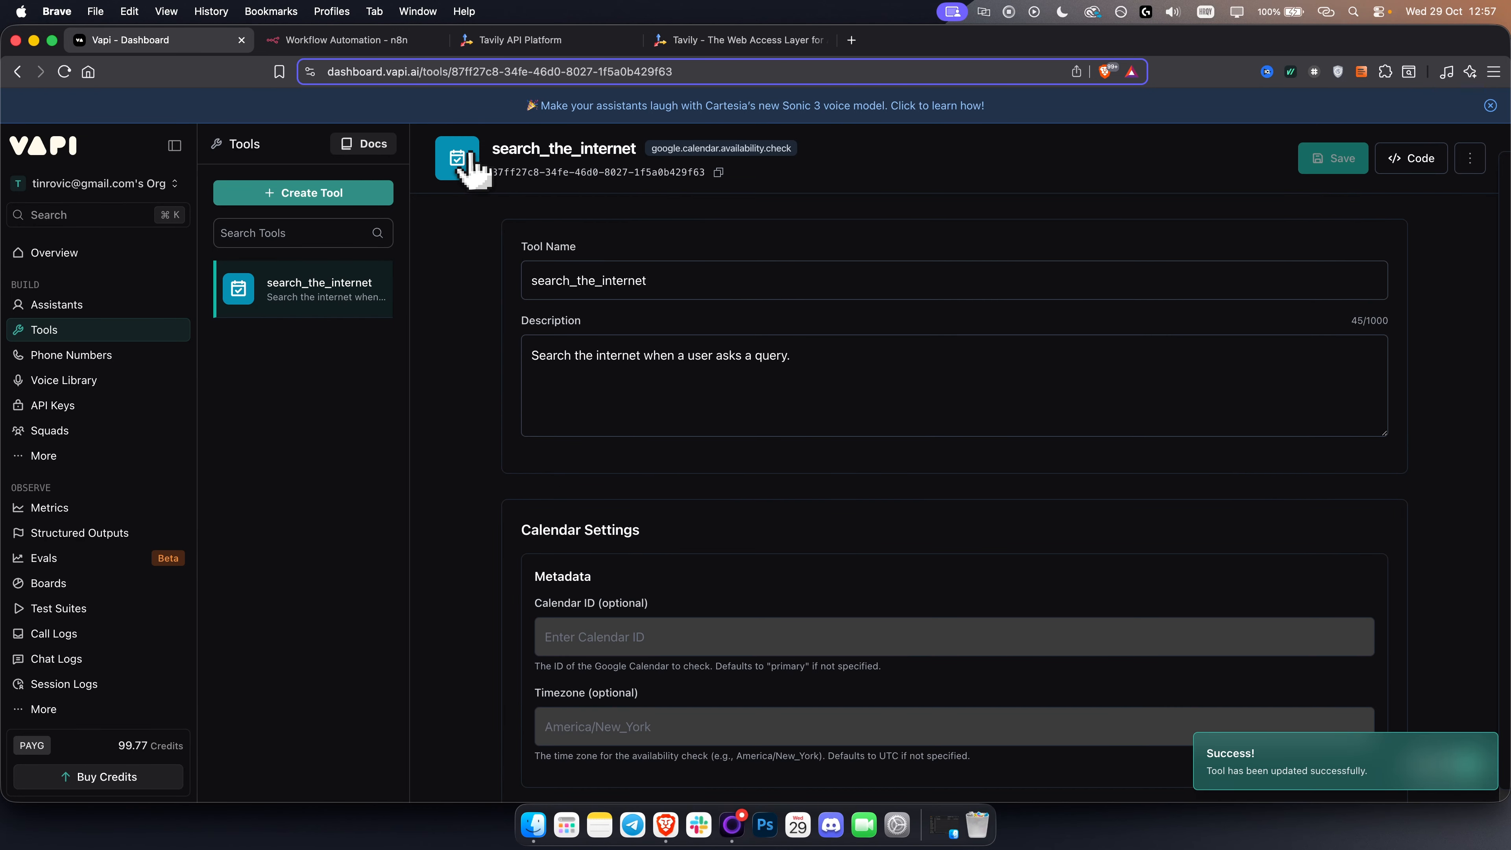
# Step: Create a new custom function tool and name it search_the_internet
pyautogui.doubleClick(768, 150)
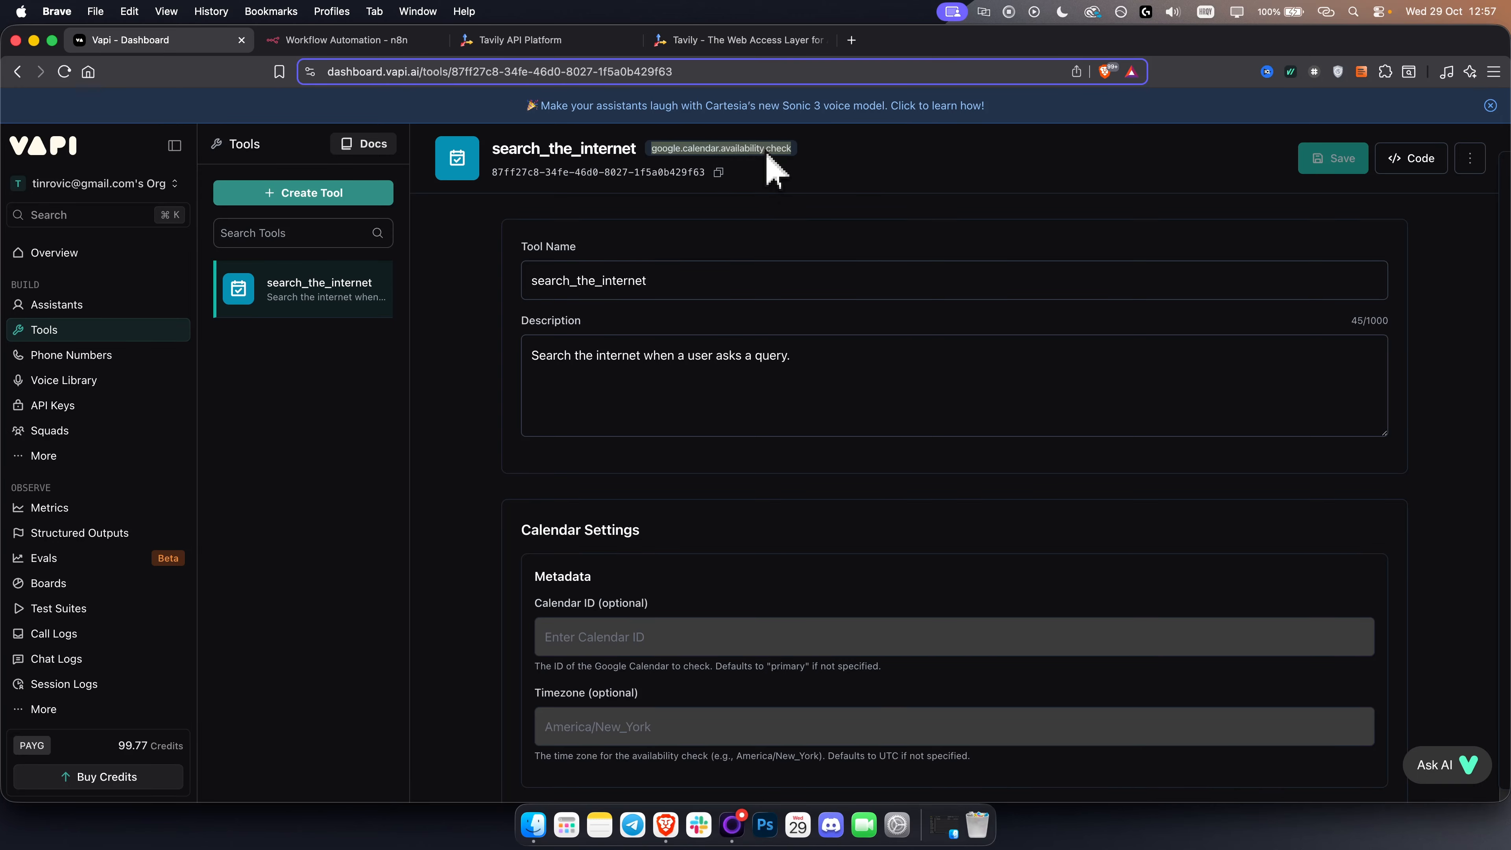
pyautogui.click(276, 192)
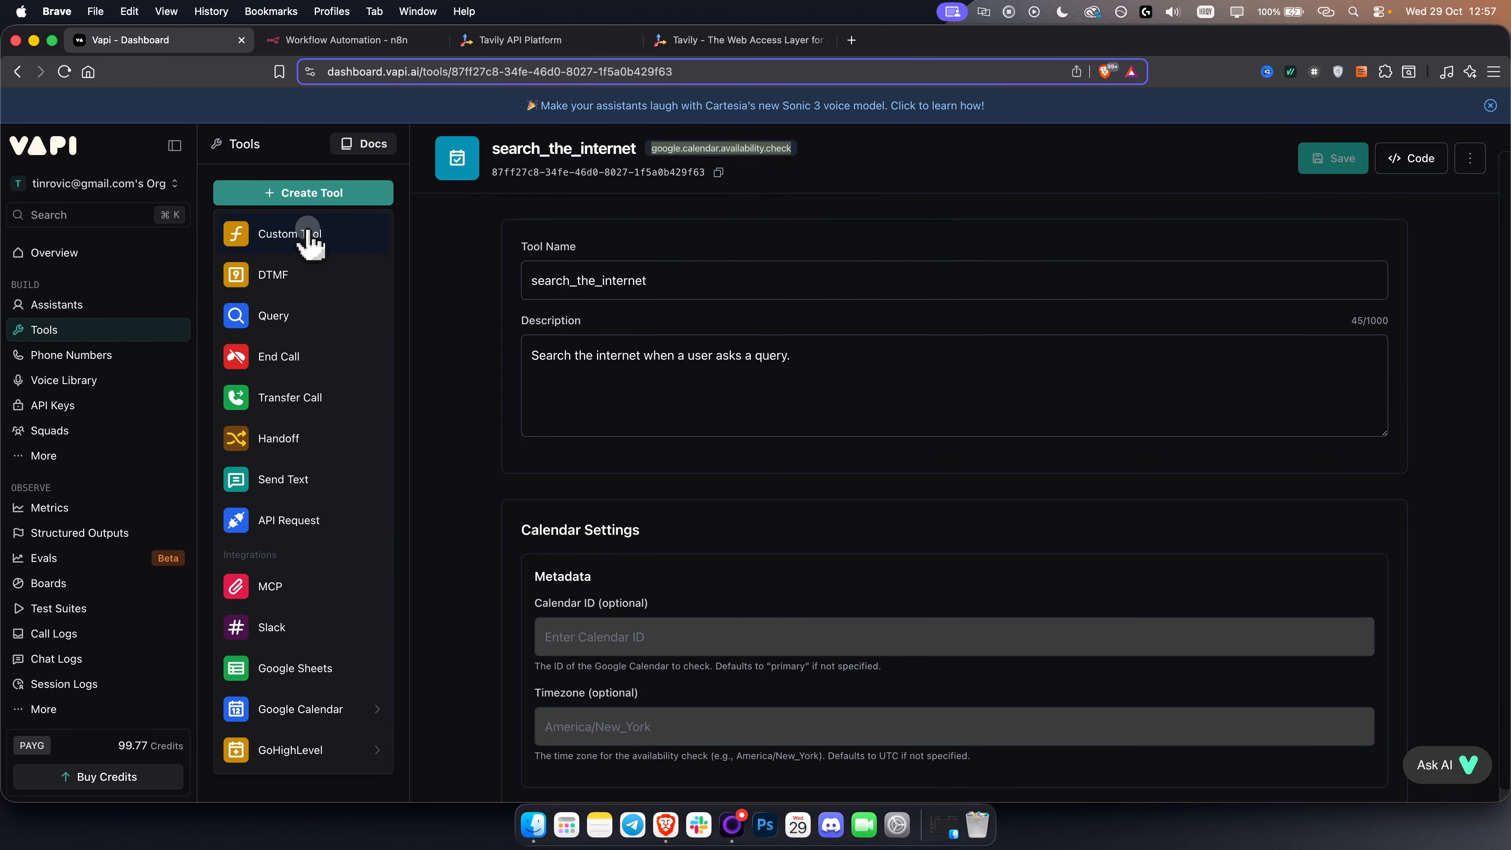
pyautogui.click(308, 238)
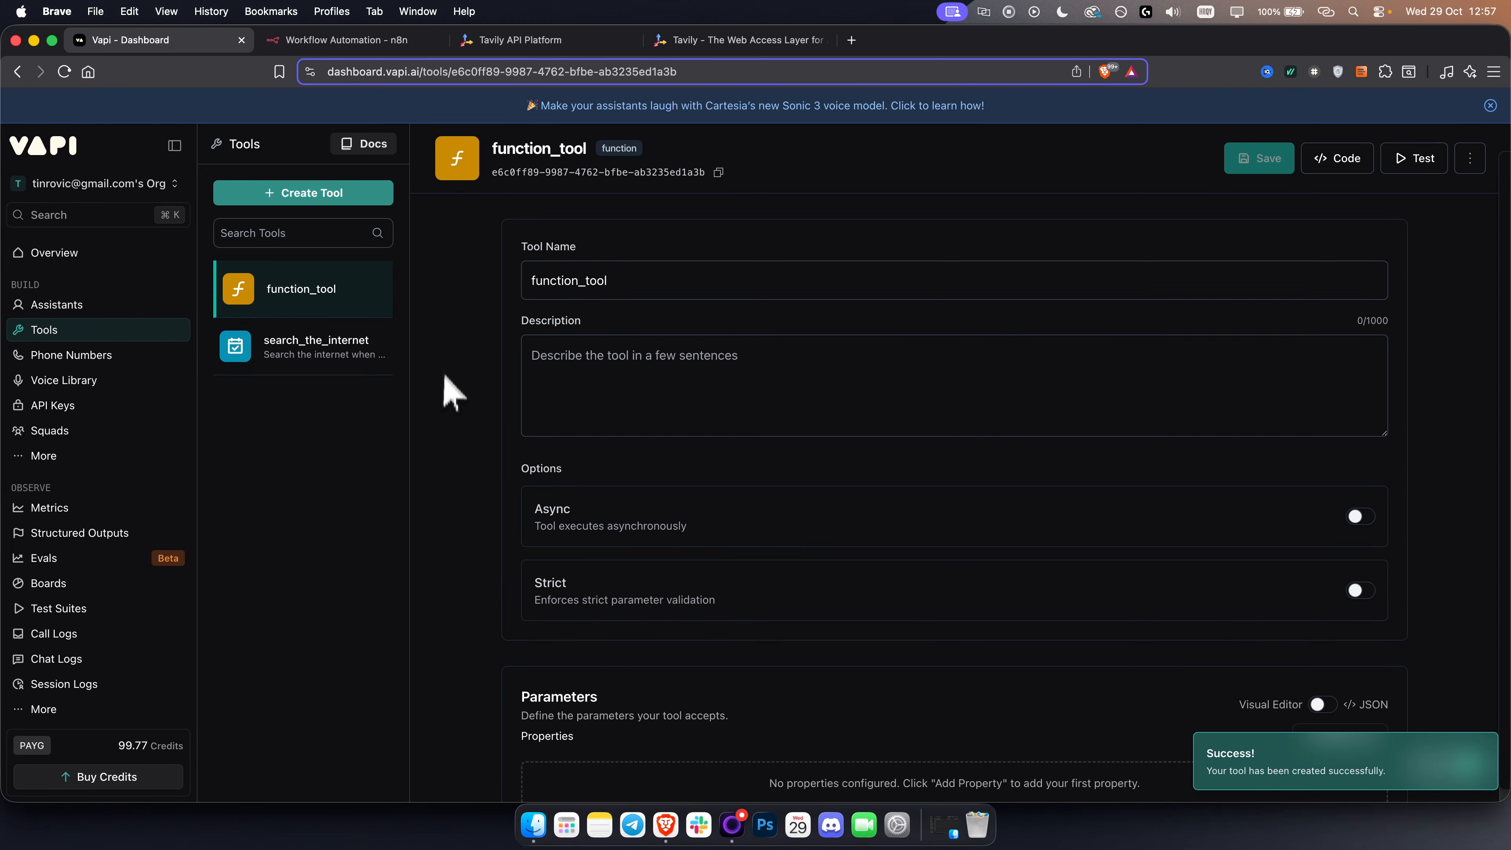
pyautogui.doubleClick(646, 283)
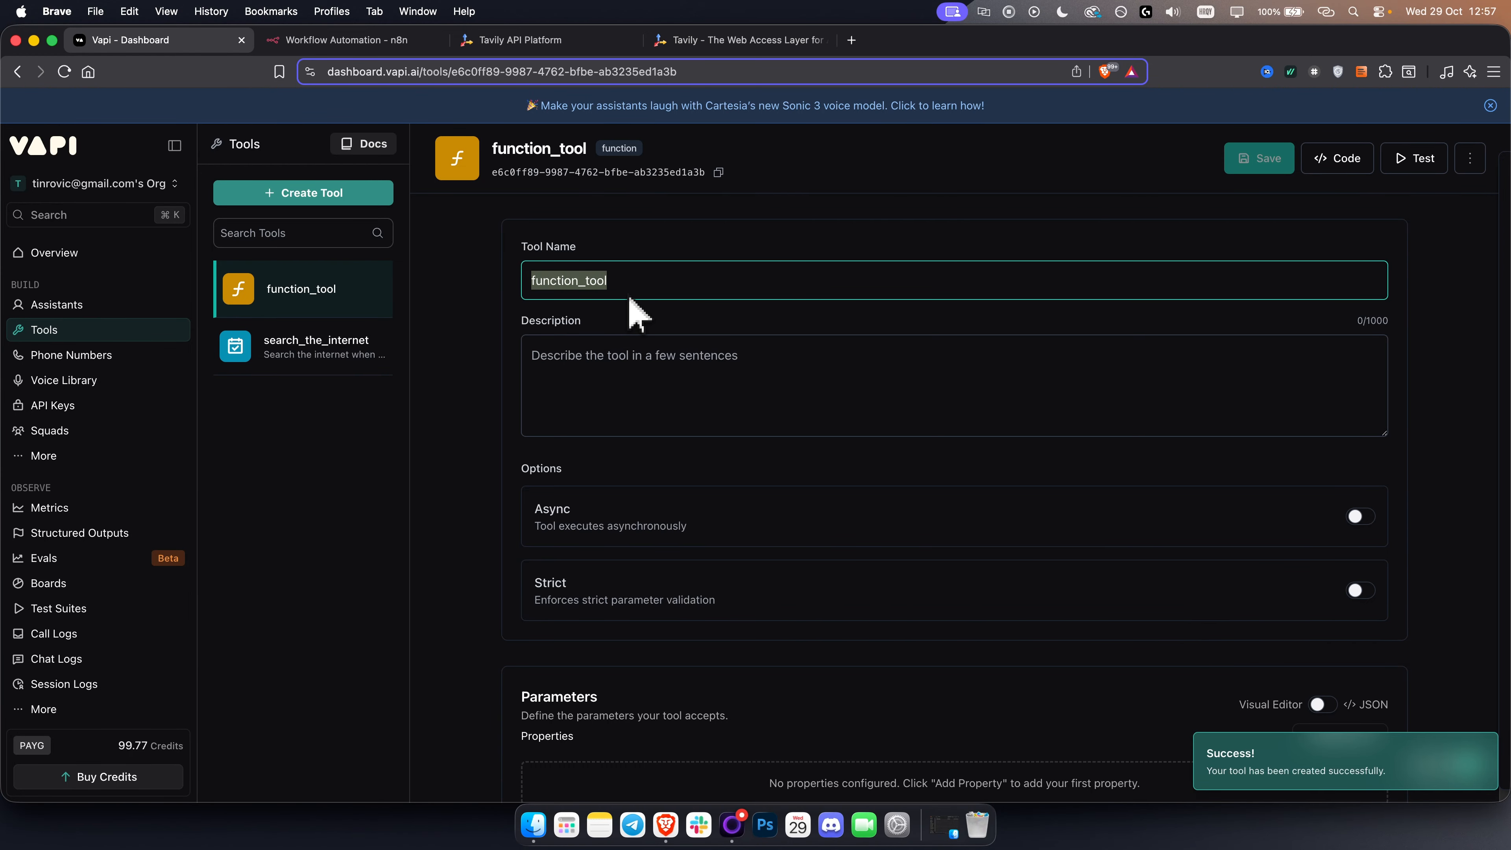
pyautogui.write('search_')
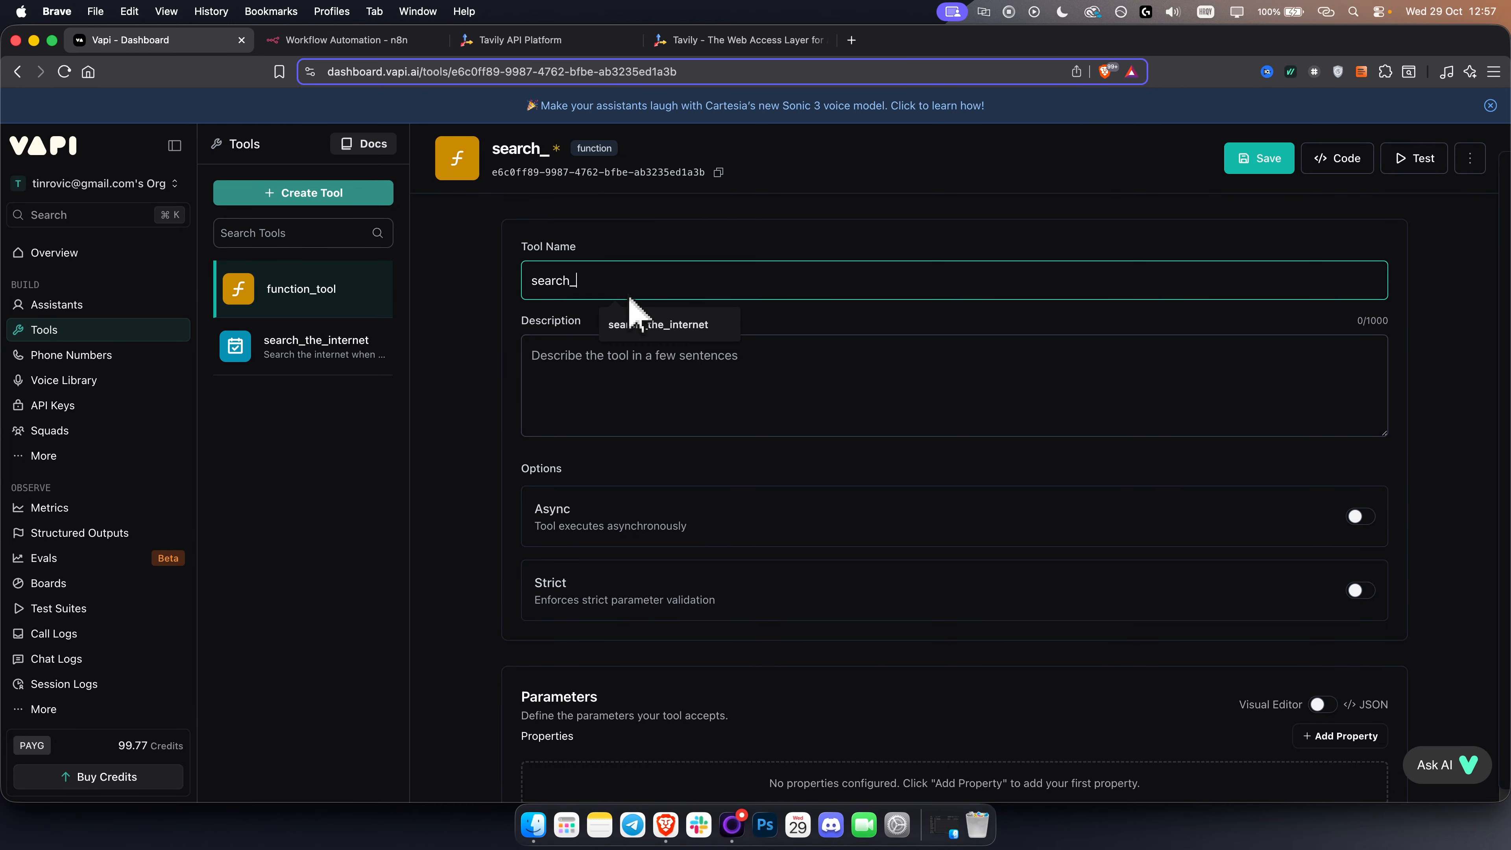
pyautogui.click(669, 326)
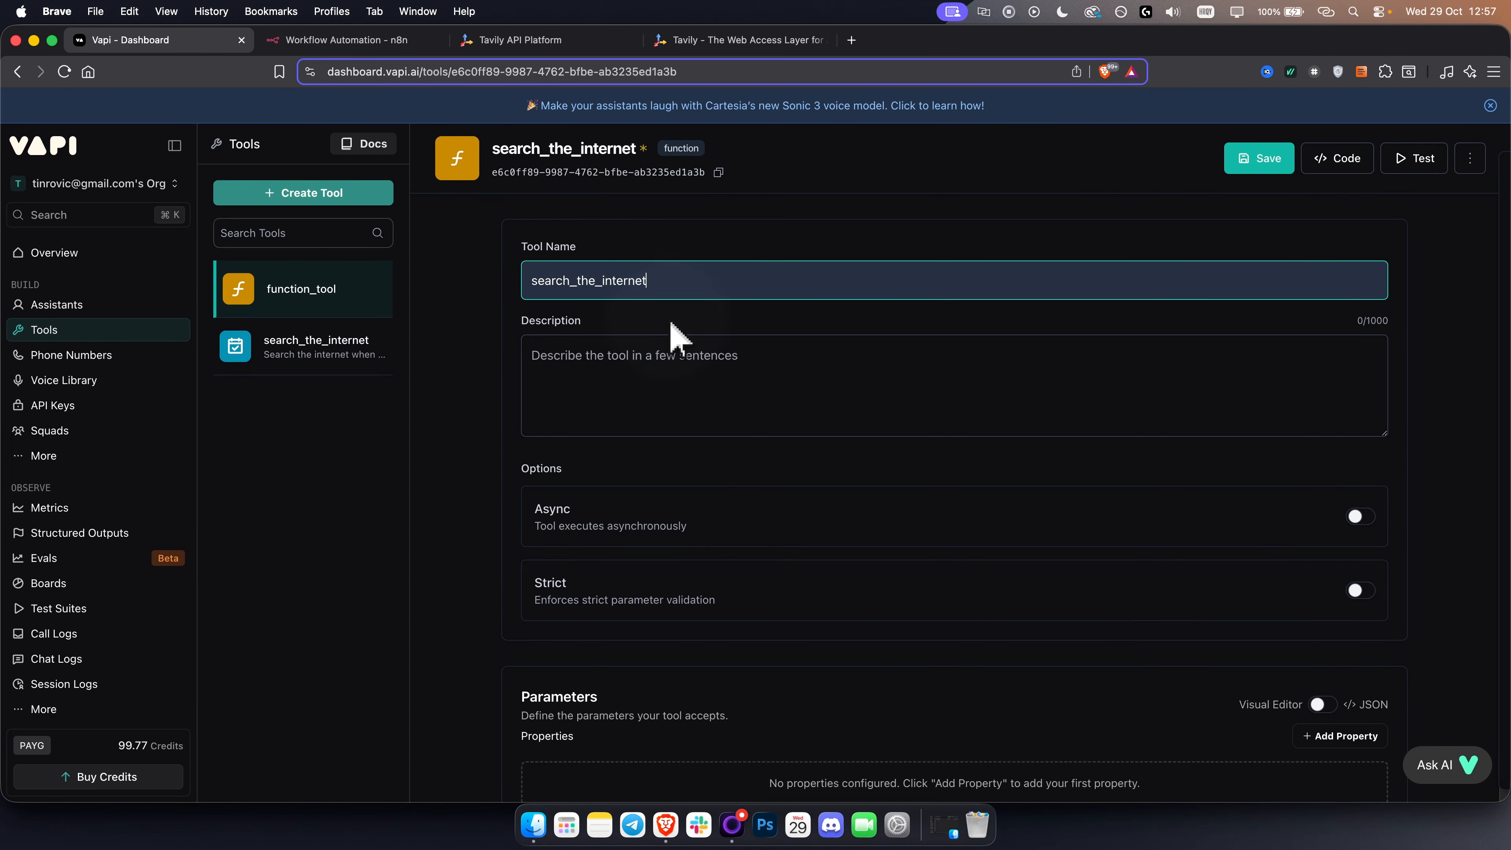
# Step: Describe the custom tool as "Search the internet for a specific query from the user." and save it
pyautogui.click(337, 351)
pyautogui.click(879, 481)
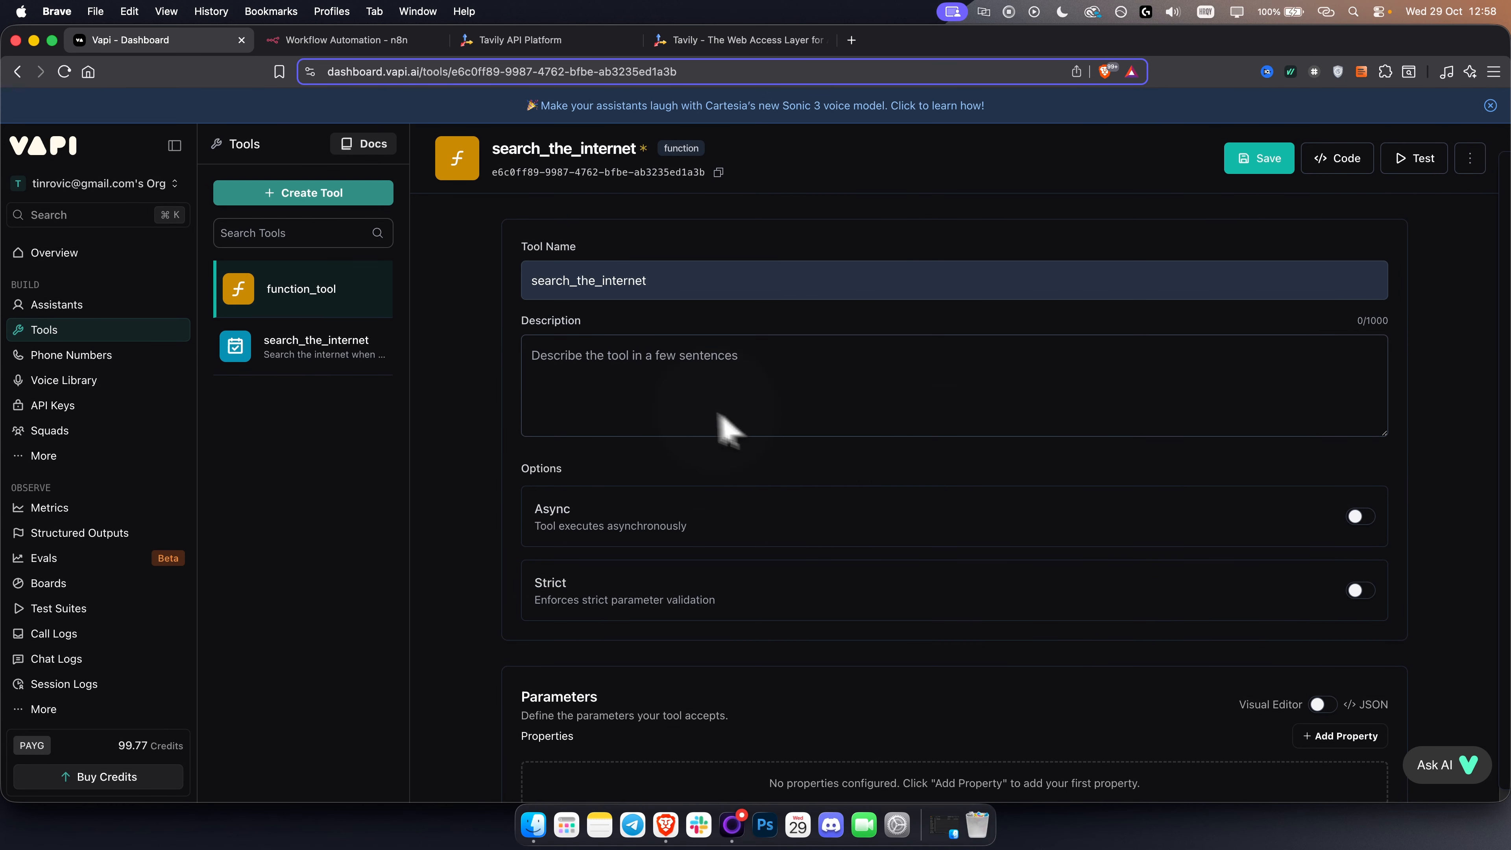
pyautogui.click(685, 405)
pyautogui.write('Se')
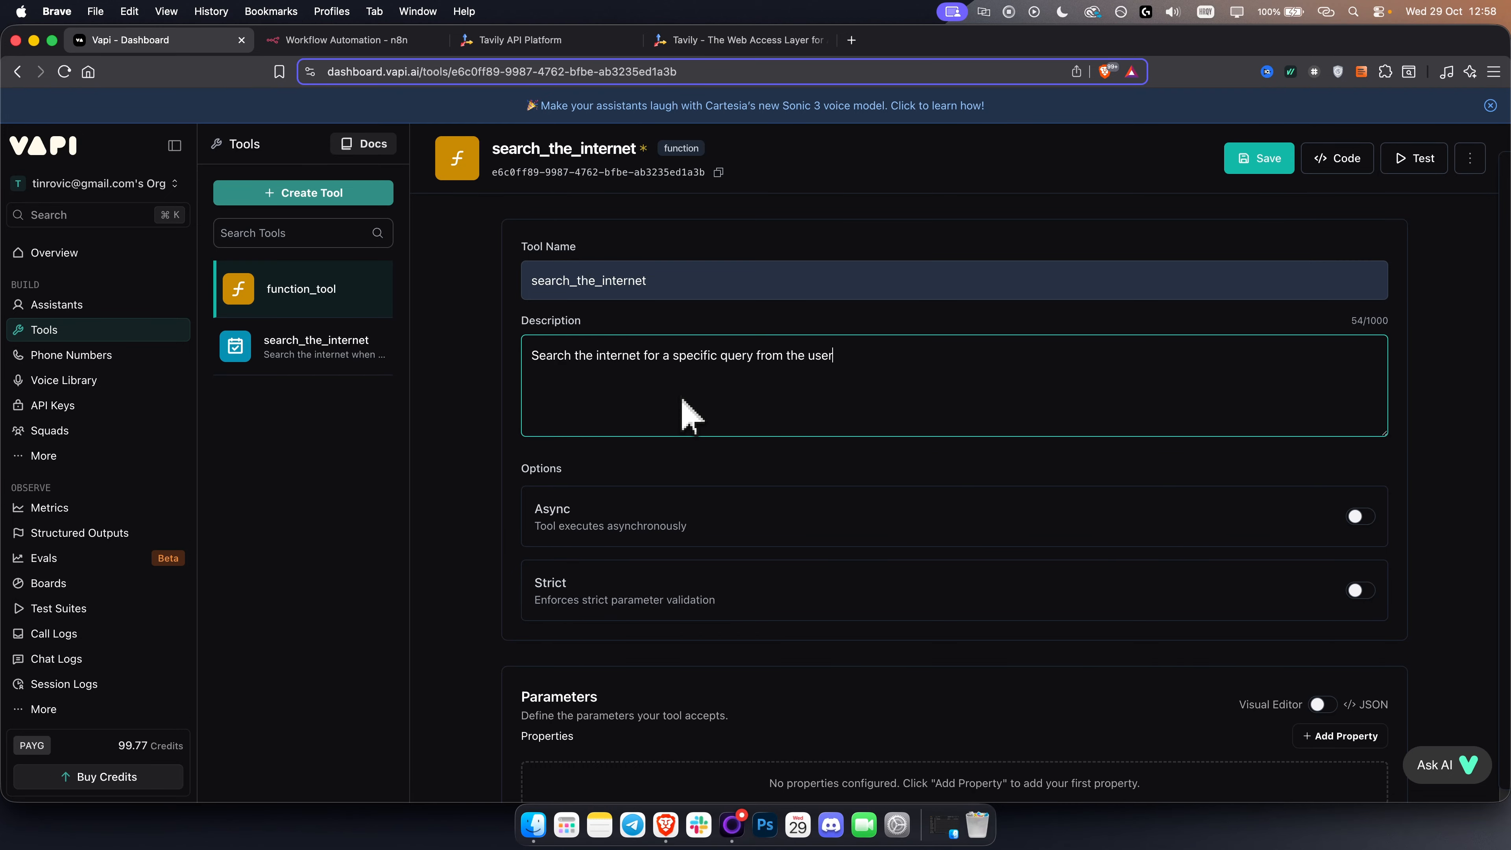
pyautogui.scroll(-3, 809, 476)
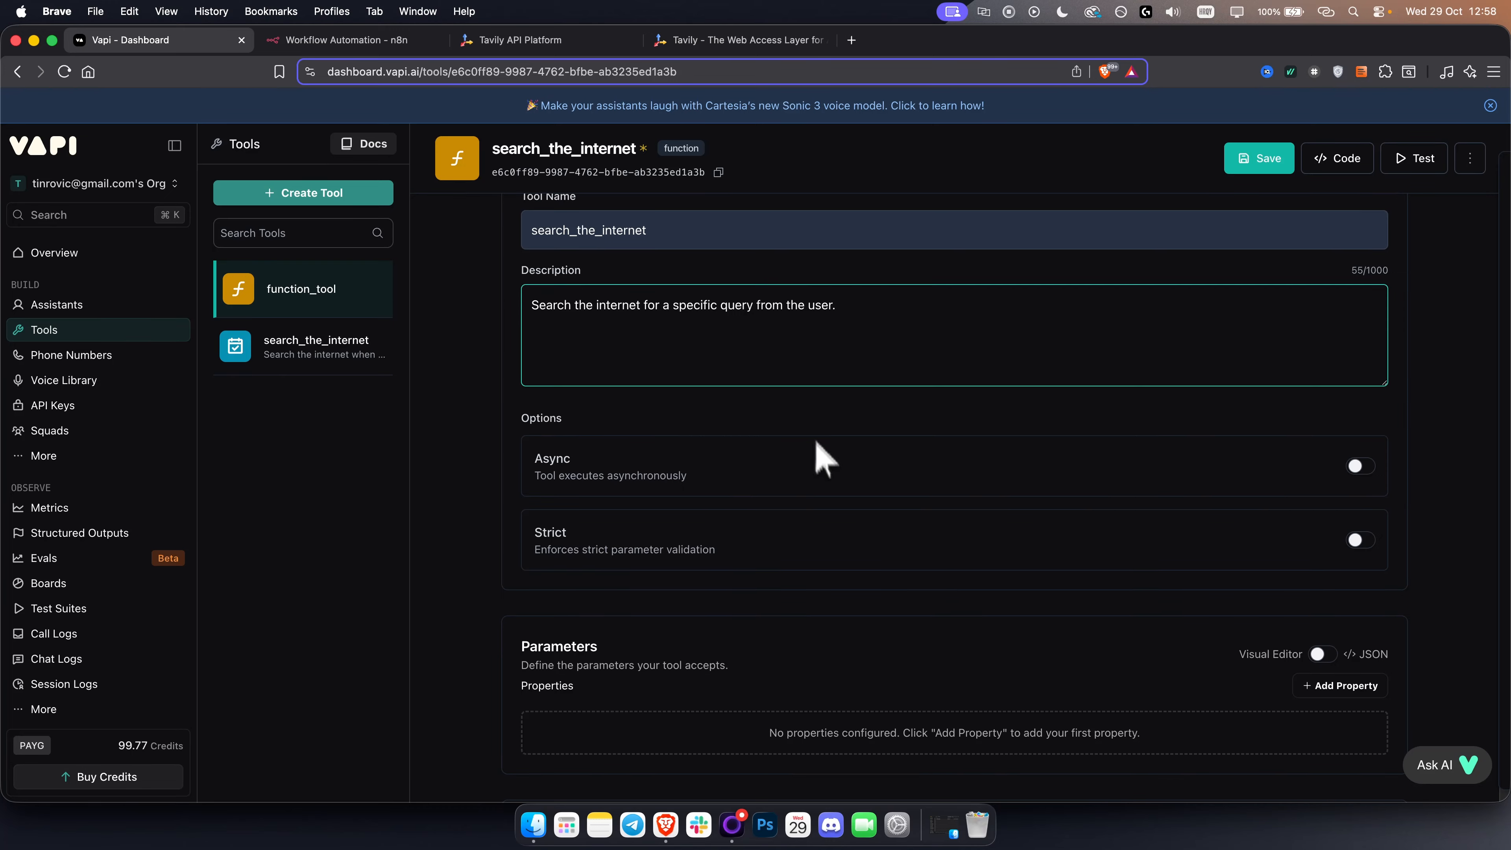
pyautogui.scroll(-2, 685, 467)
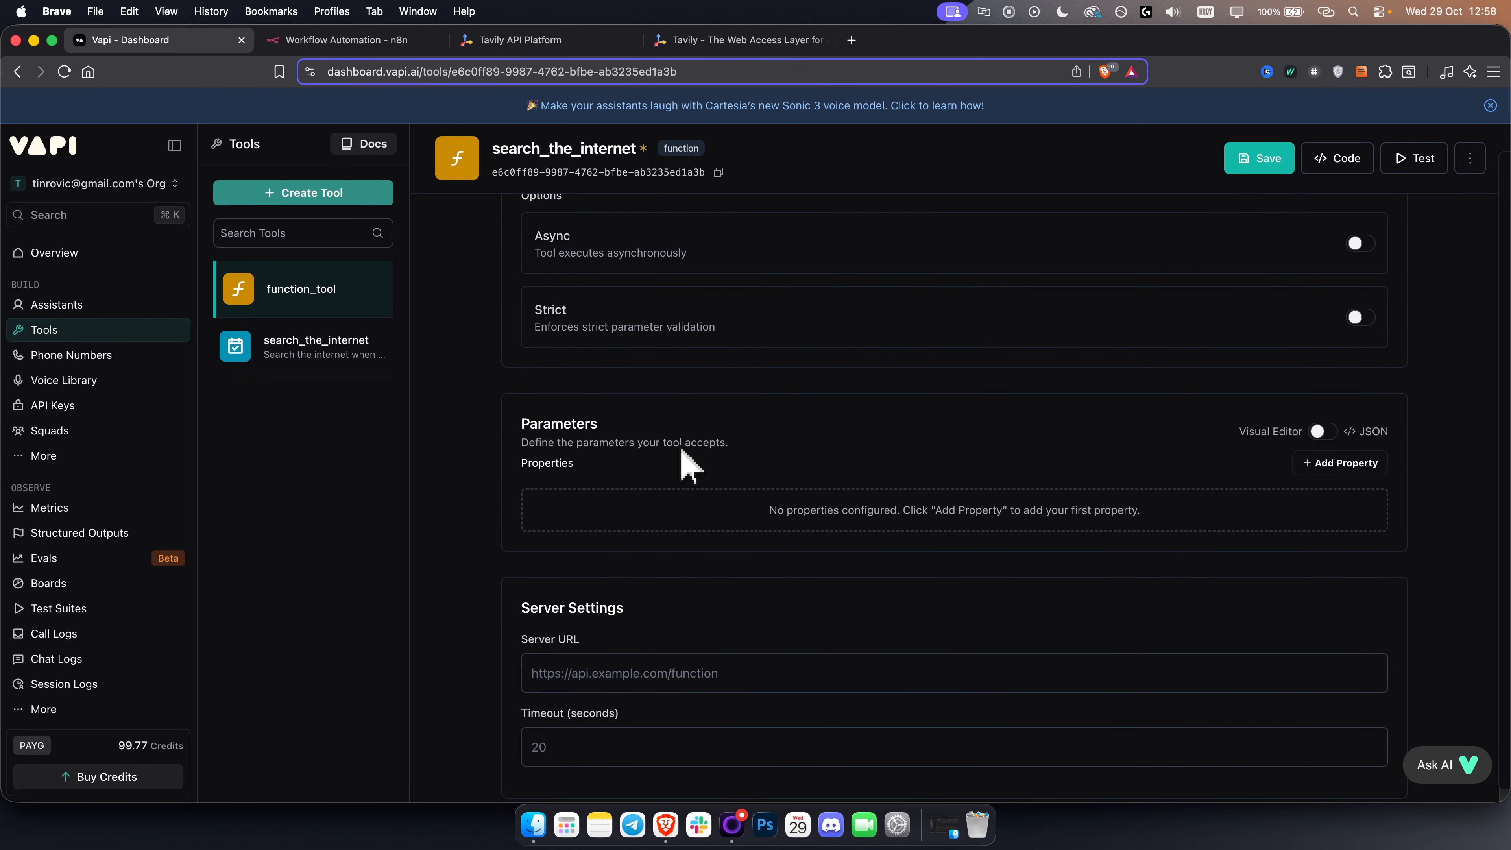
pyautogui.scroll(-3, 678, 476)
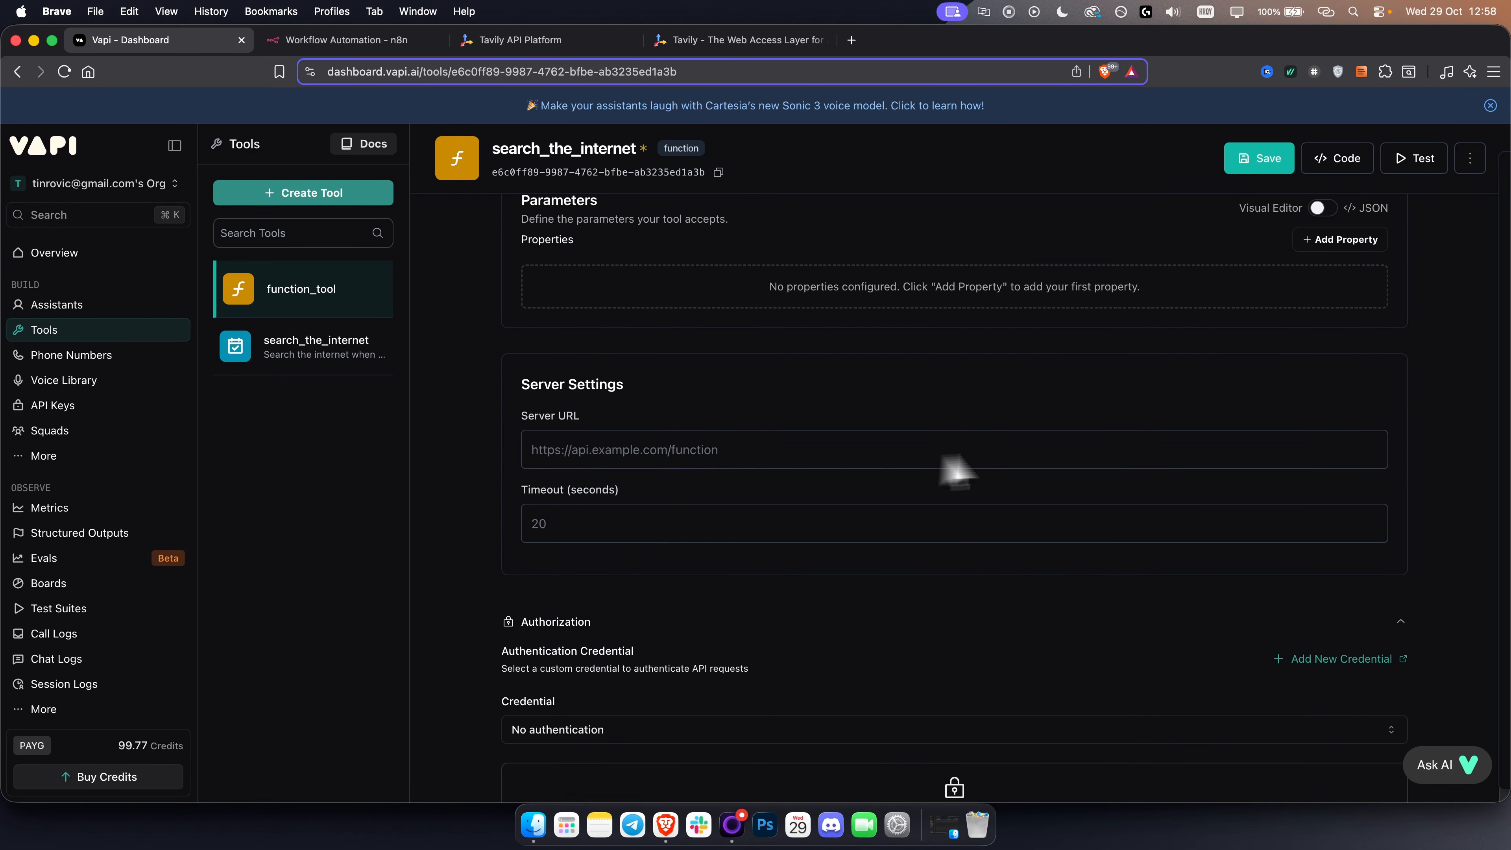
pyautogui.scroll(8, 675, 489)
pyautogui.click(1273, 167)
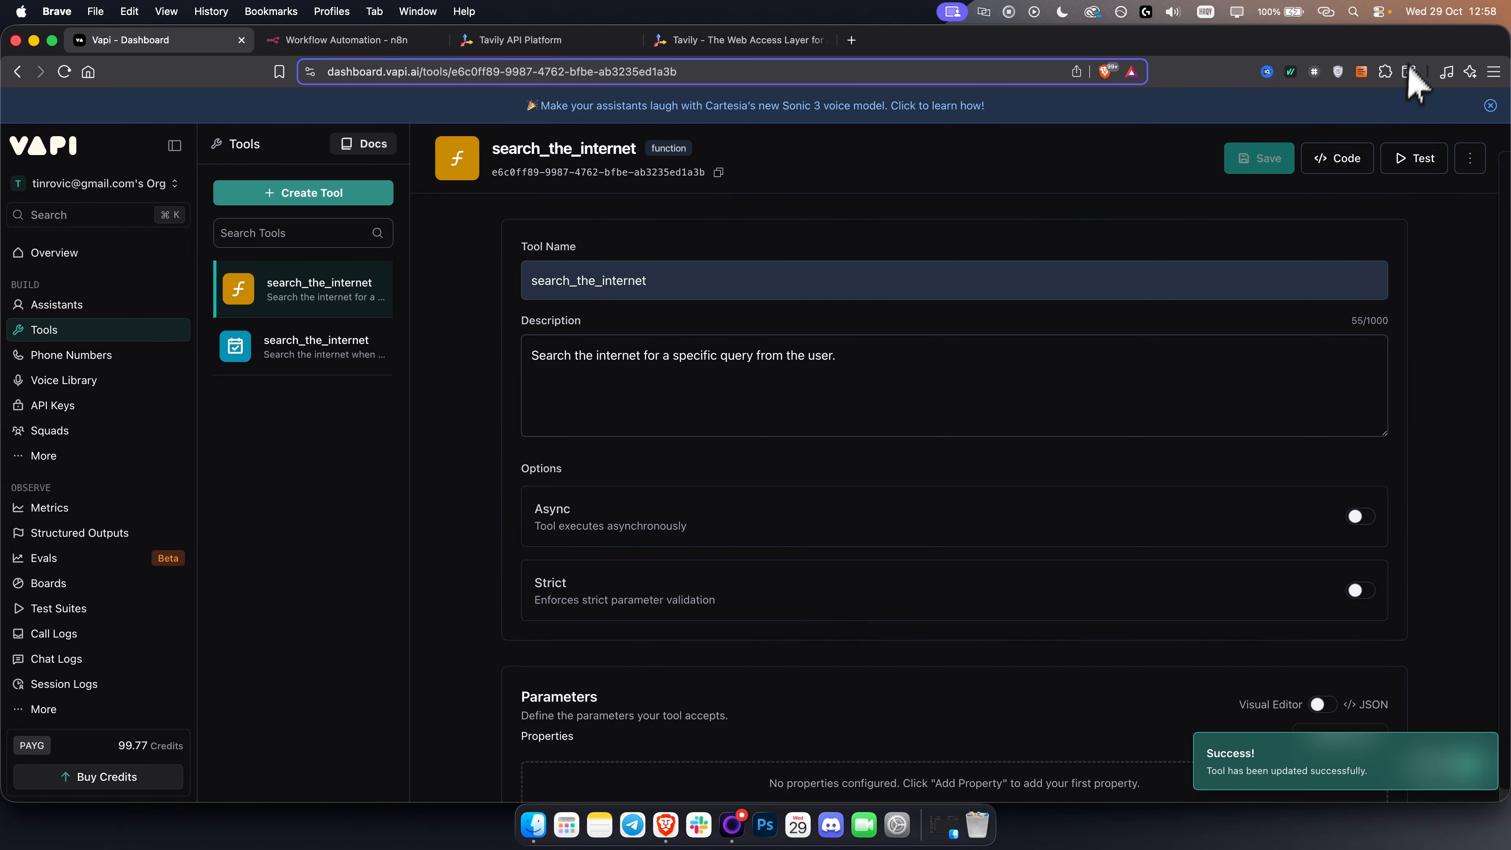
# Step: Add a required string property named query to the custom tool's parameters
pyautogui.scroll(-5, 1198, 297)
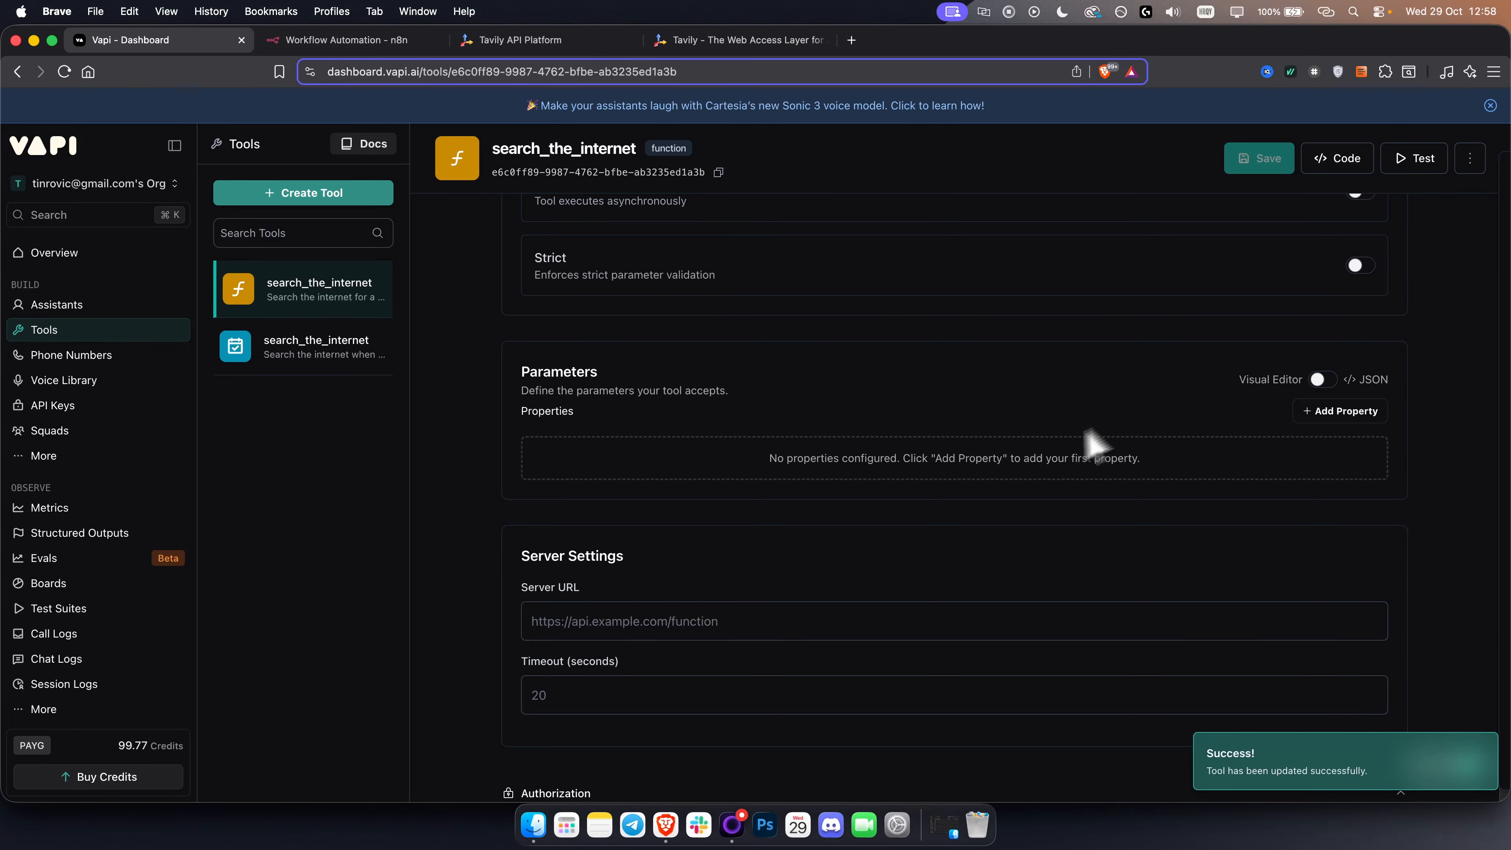
pyautogui.doubleClick(571, 372)
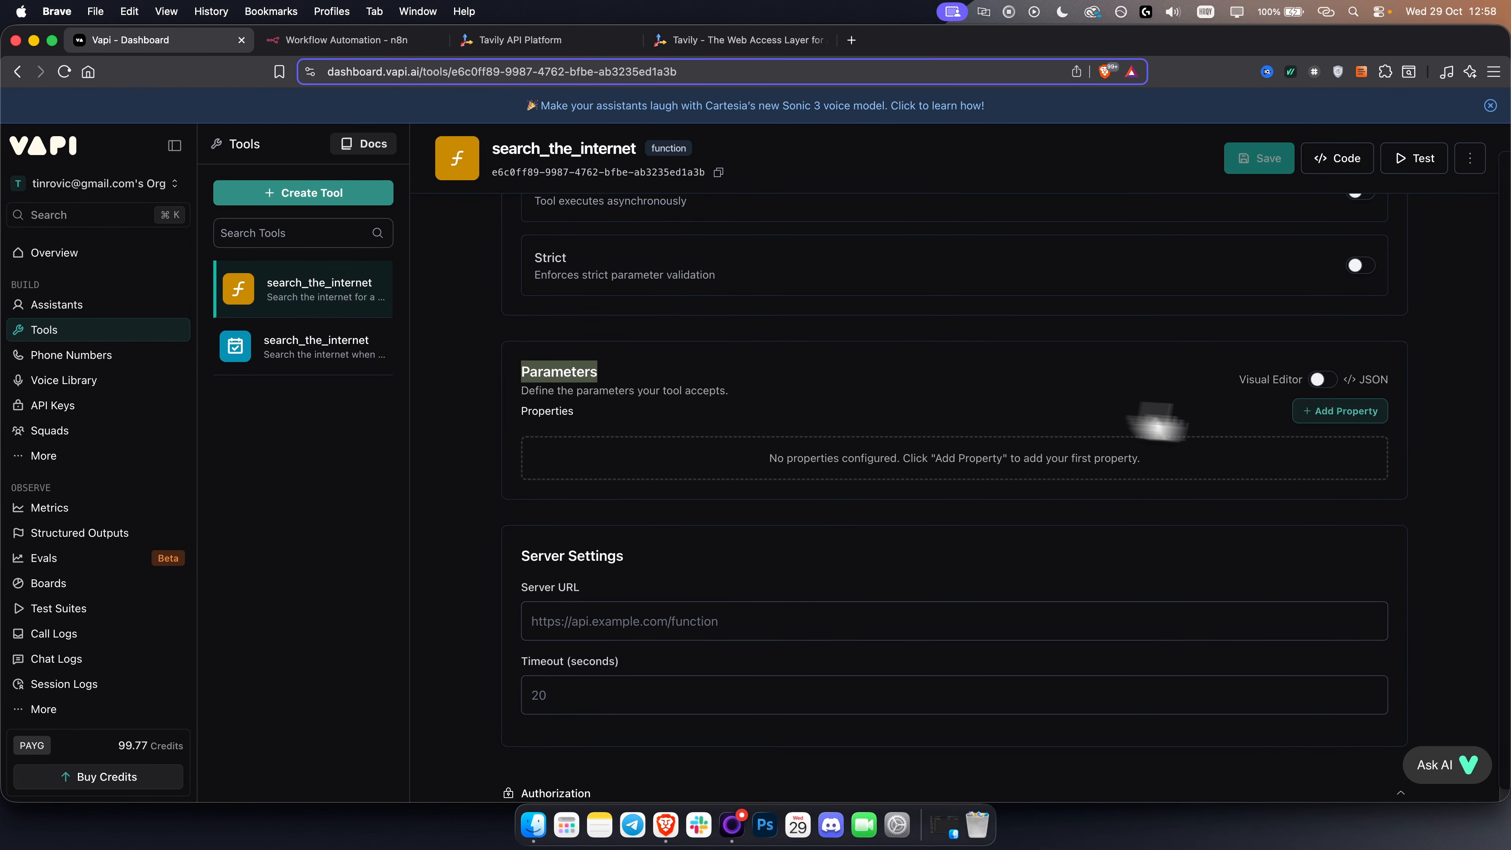
pyautogui.click(1343, 413)
pyautogui.click(644, 465)
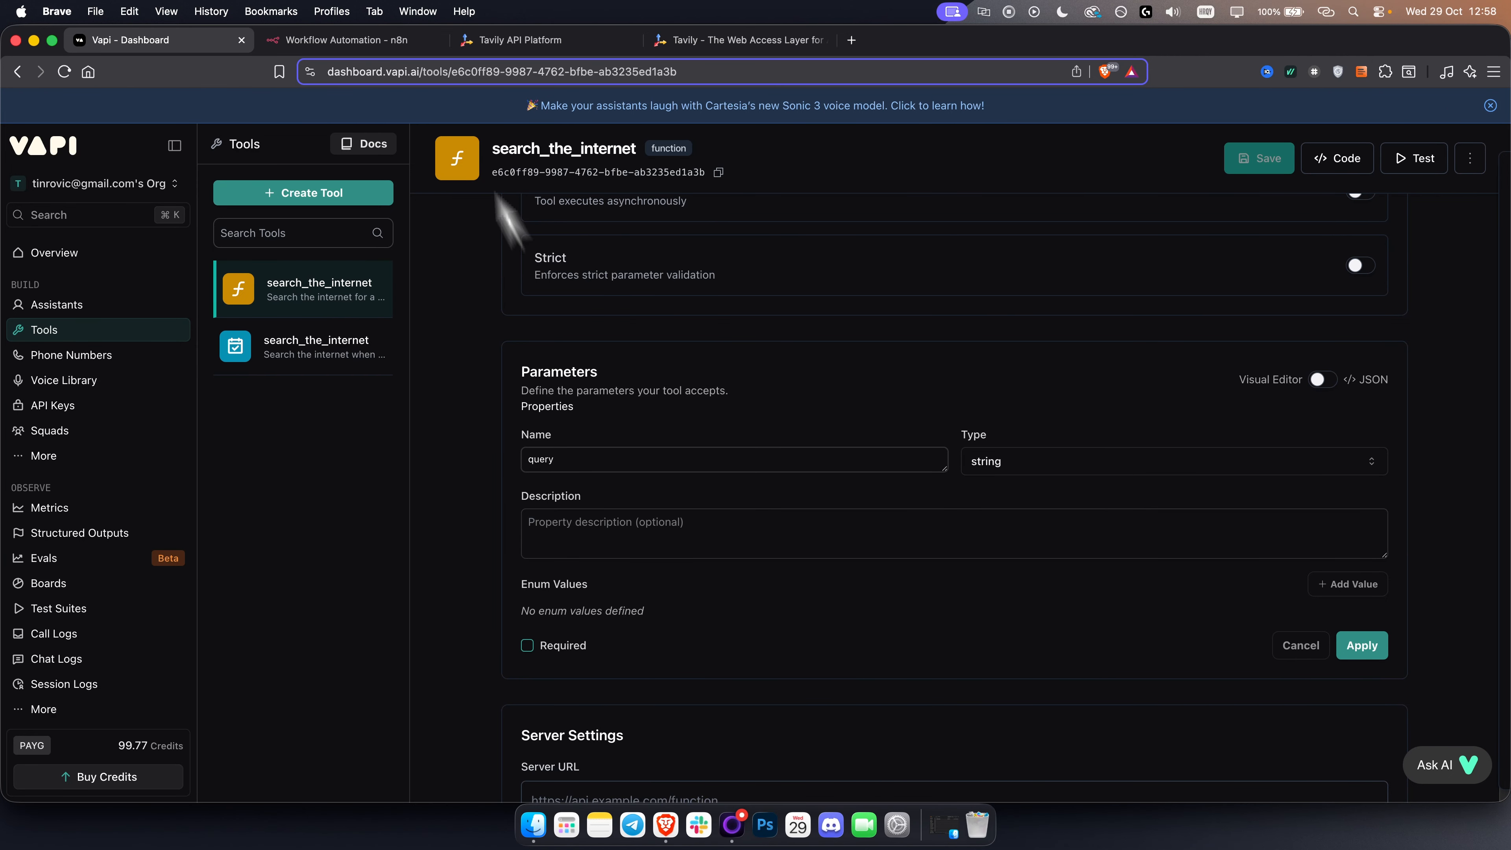
pyautogui.click(694, 534)
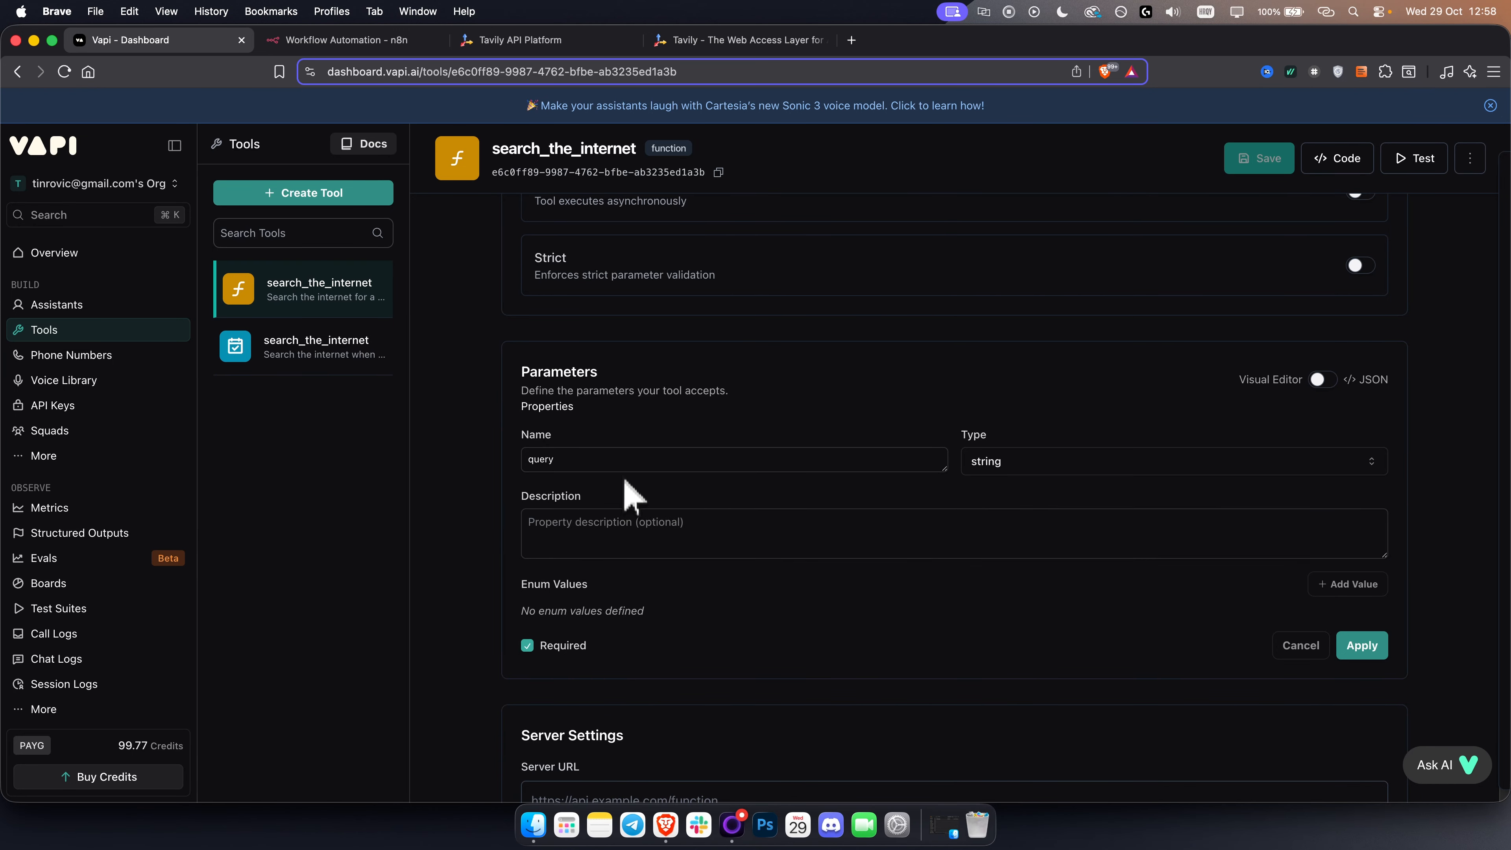
pyautogui.click(1362, 646)
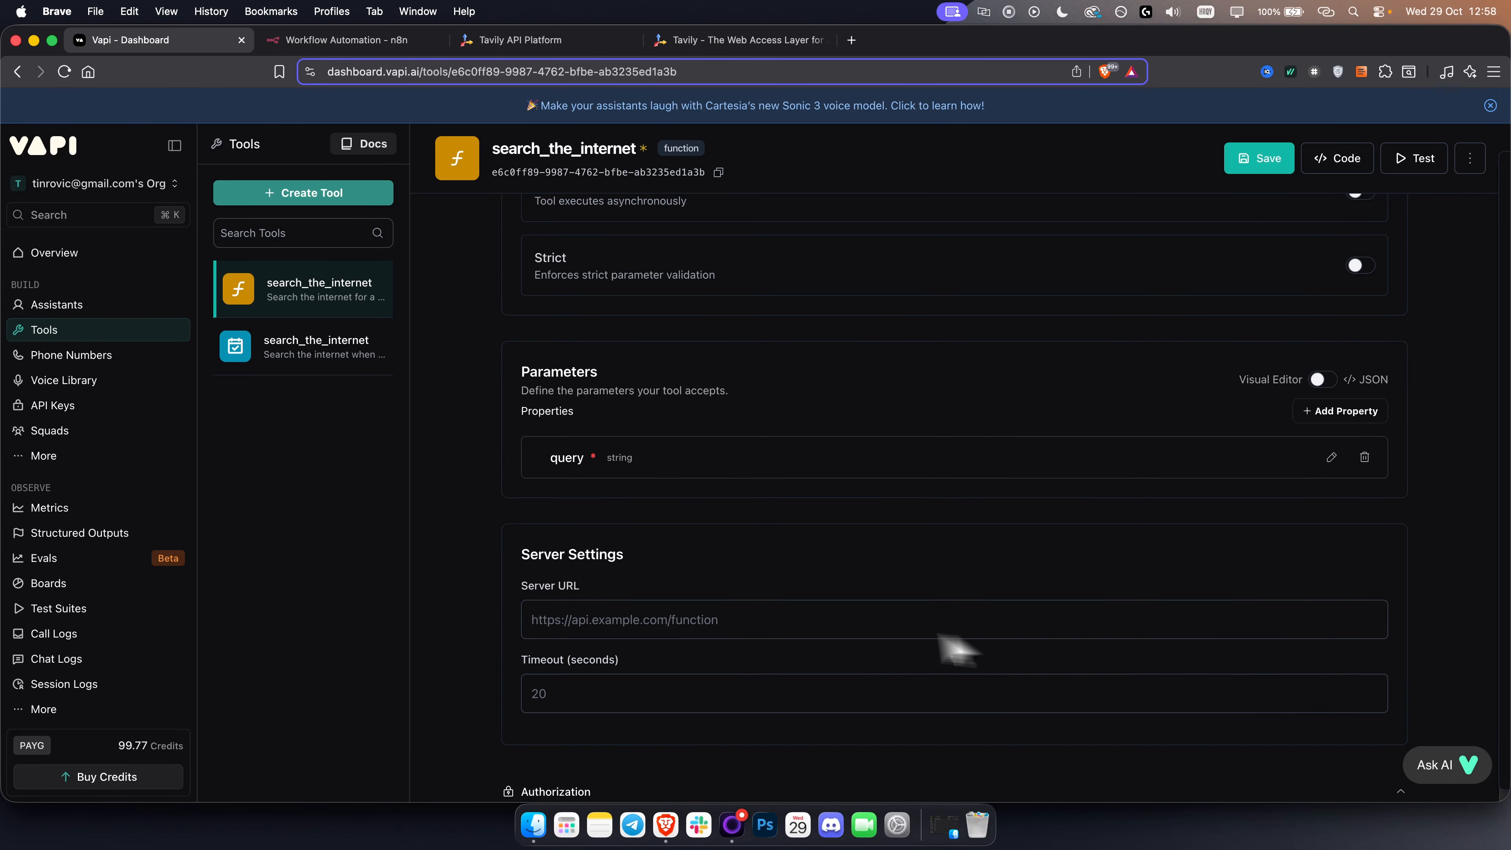
# Step: Recheck the query property's settings and save the search_the_internet tool
pyautogui.click(1331, 457)
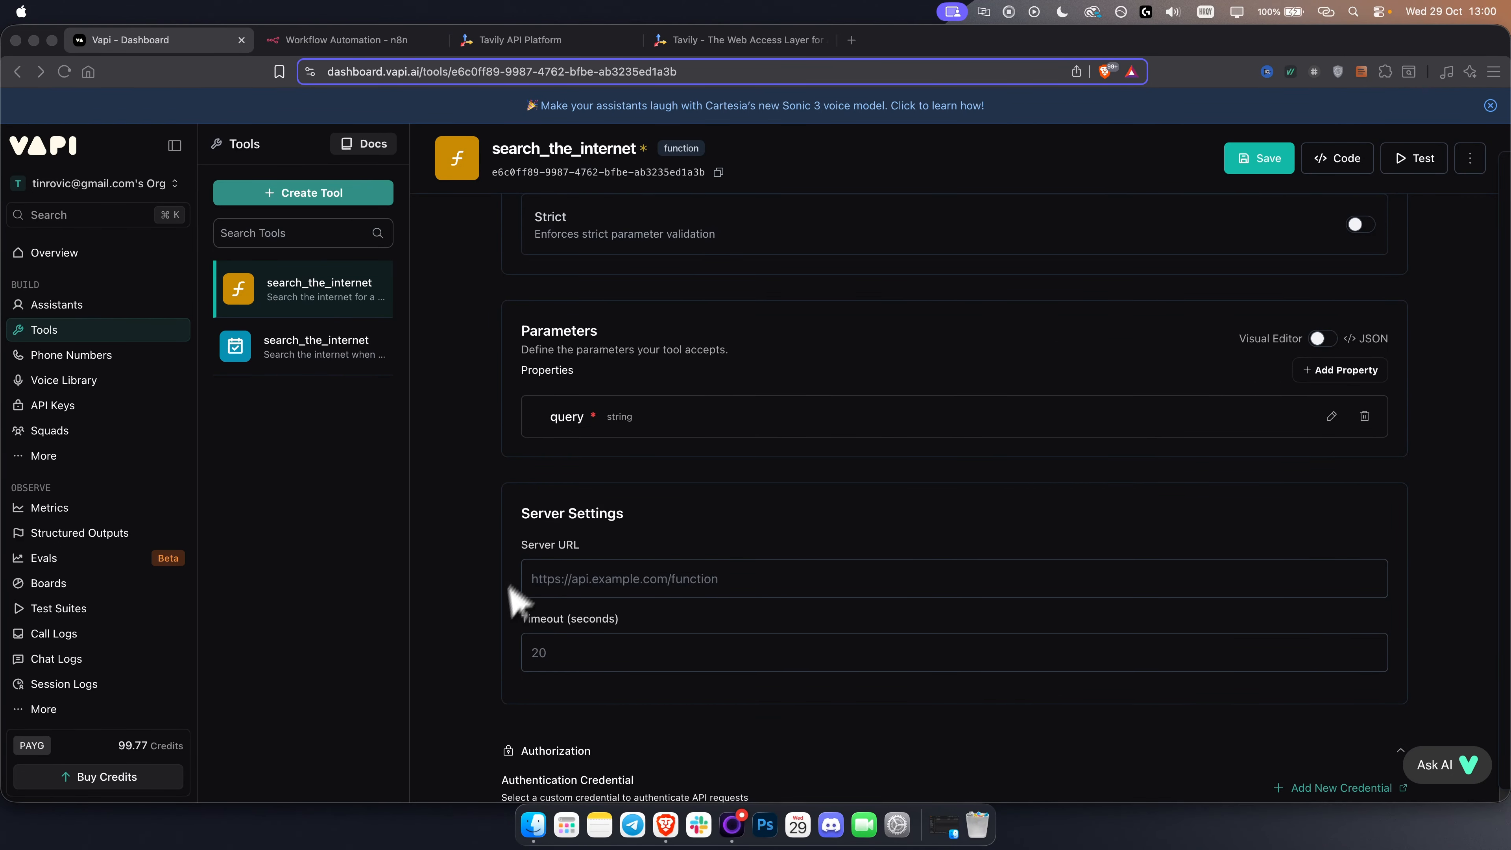
pyautogui.click(1340, 419)
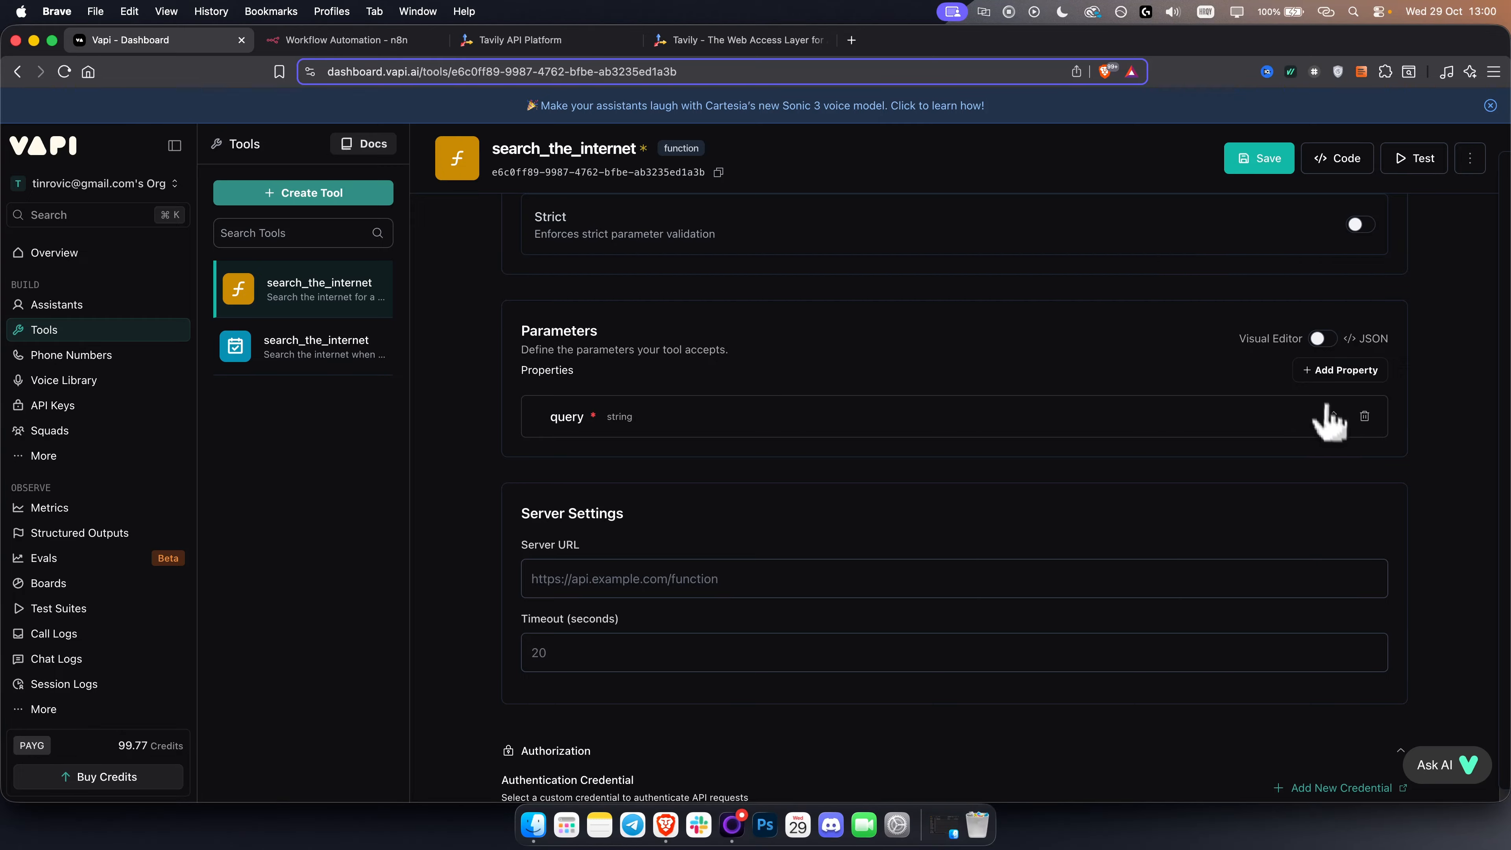
pyautogui.click(1332, 416)
pyautogui.click(1345, 617)
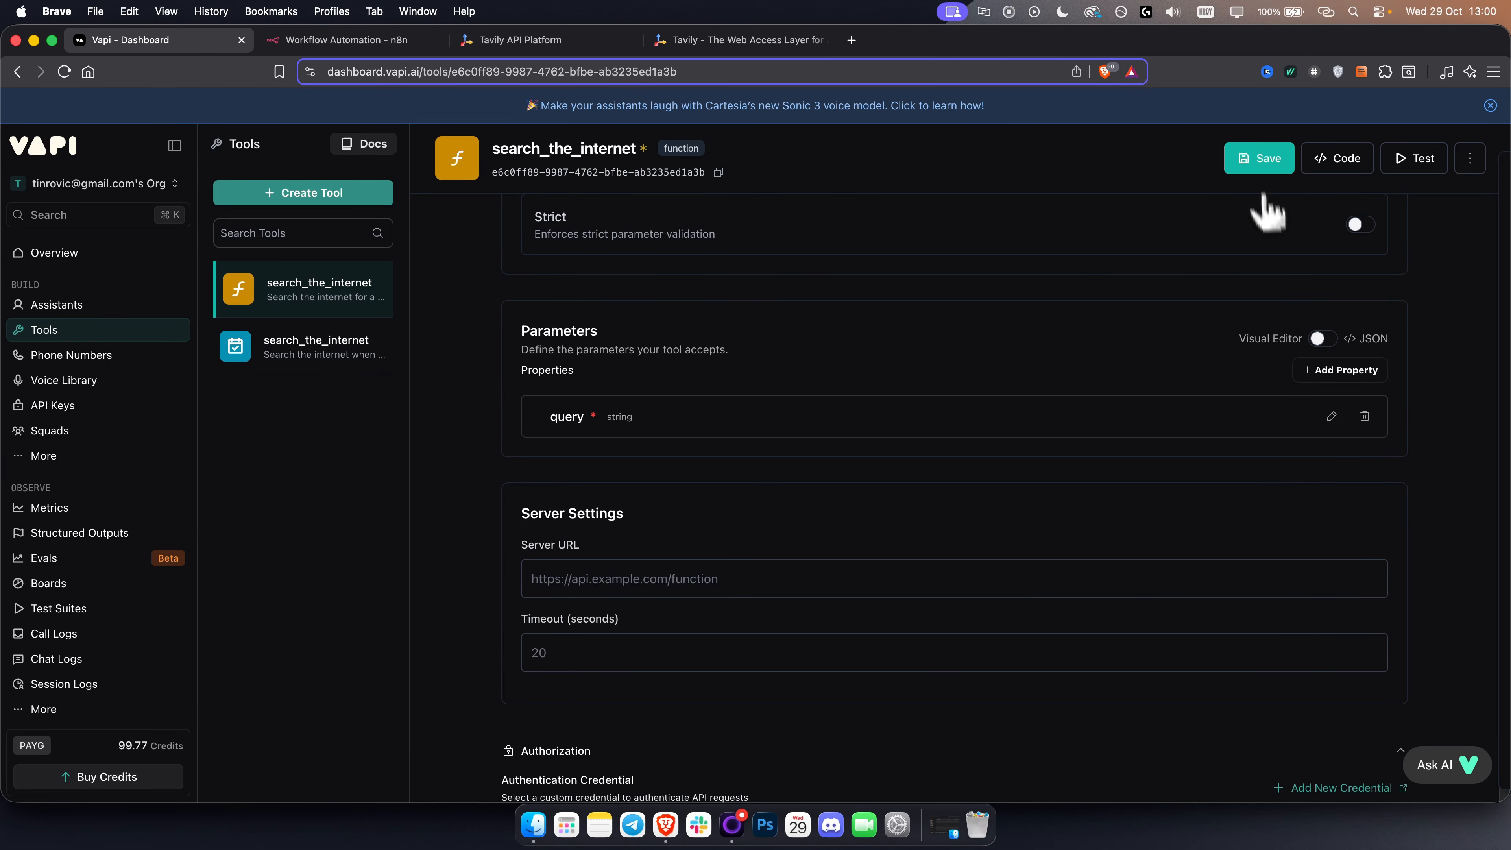
pyautogui.click(1259, 158)
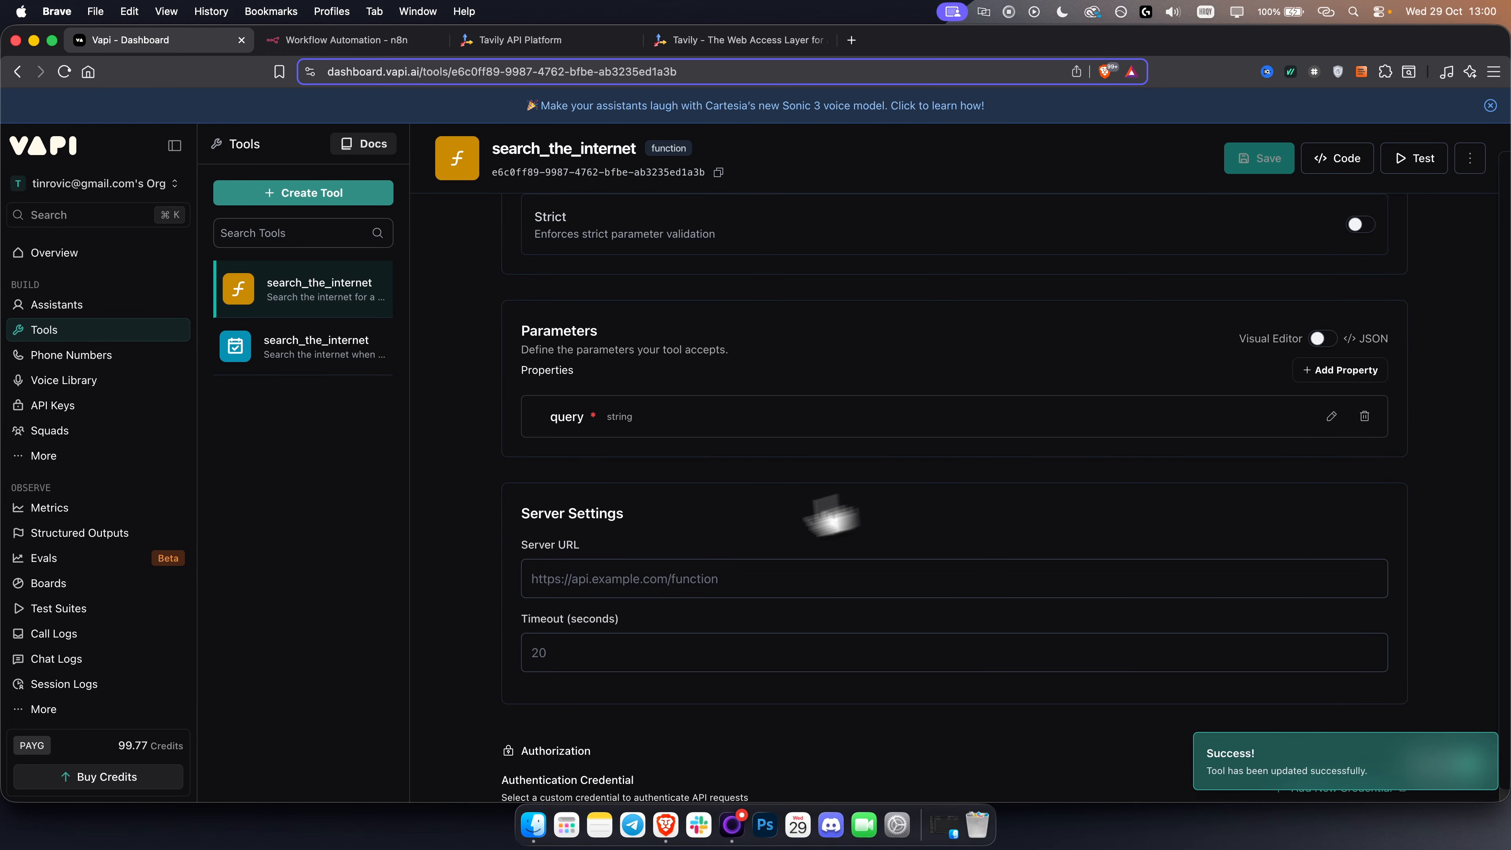
# Step: Switch to the empty n8n workflow and add a Webhook trigger as its first node
pyautogui.scroll(-1, 714, 530)
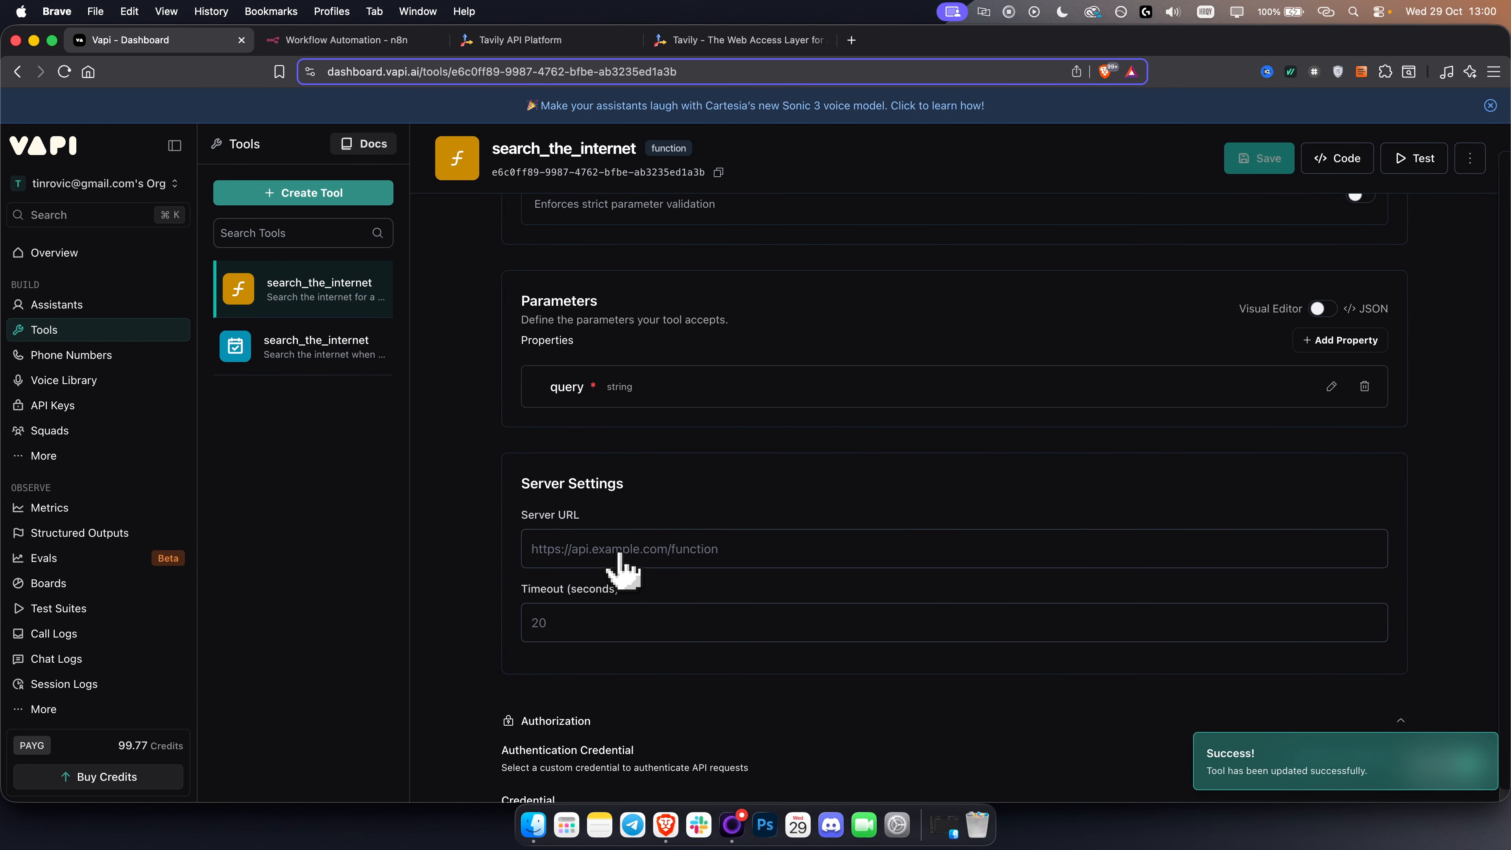
pyautogui.click(357, 39)
pyautogui.click(815, 474)
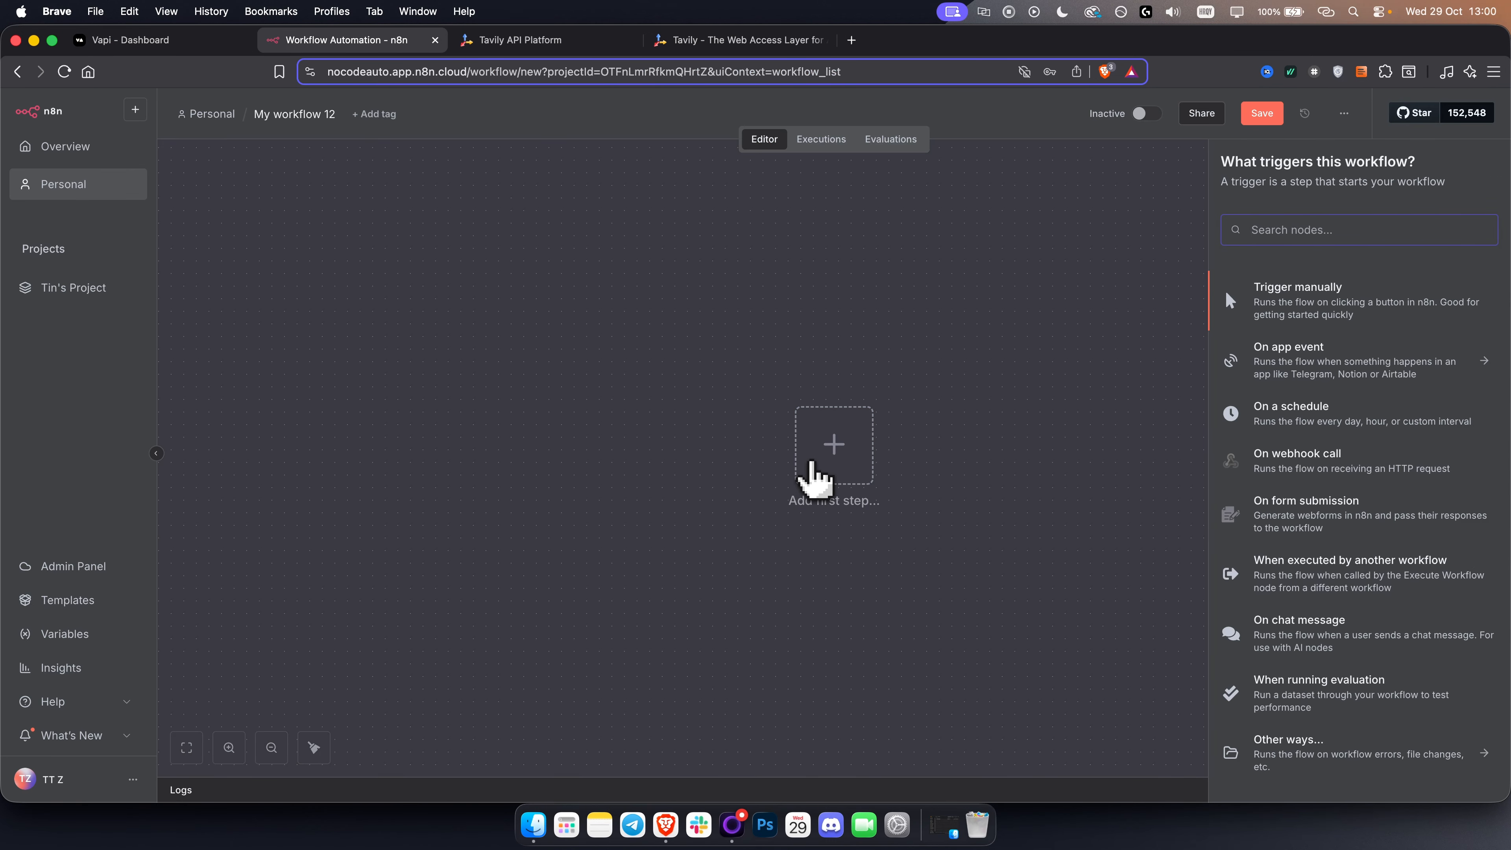
pyautogui.write('webh')
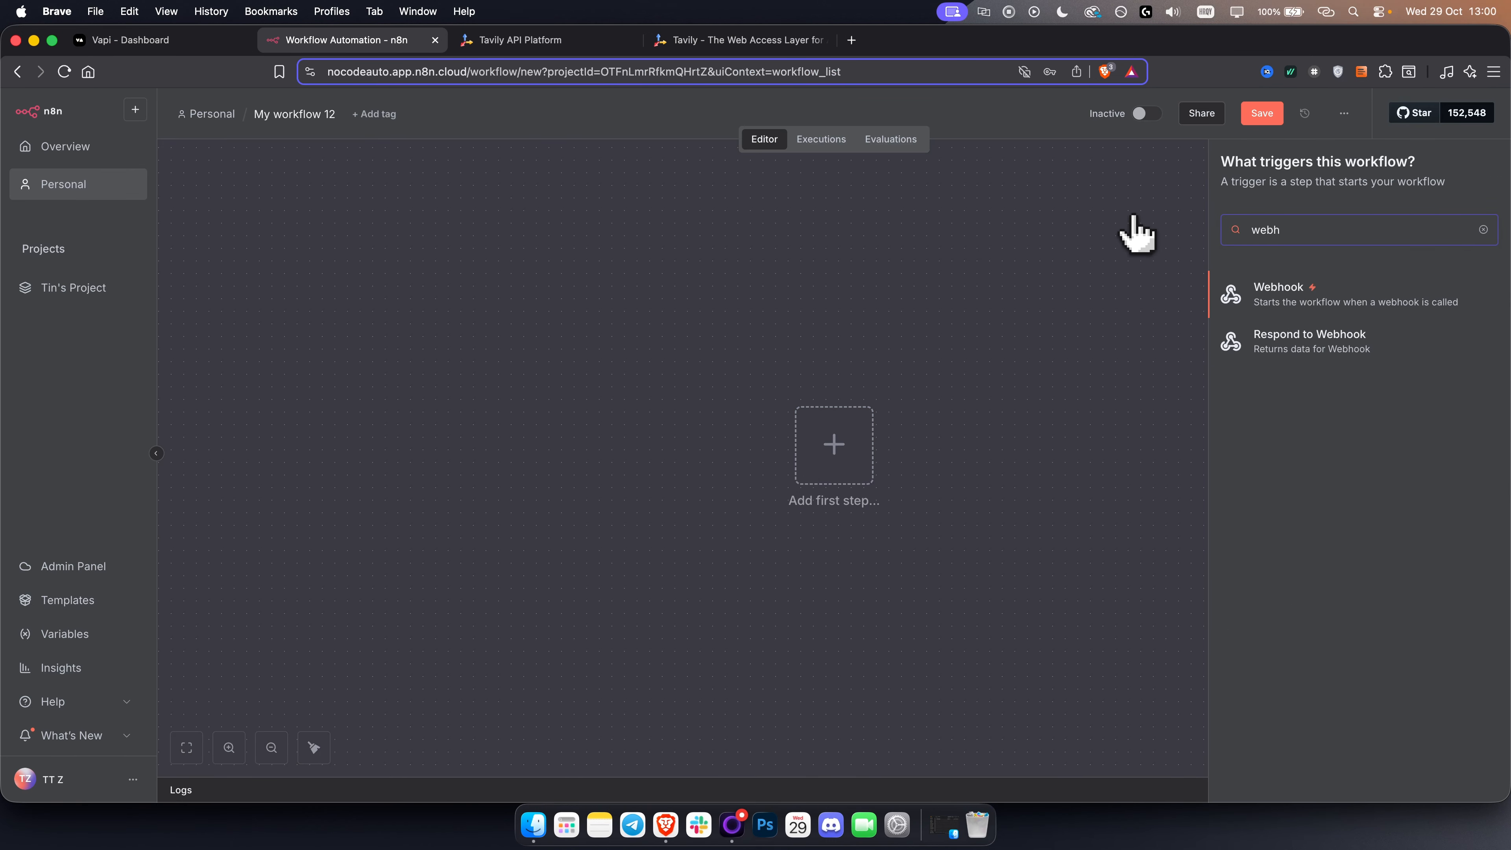
pyautogui.click(1283, 297)
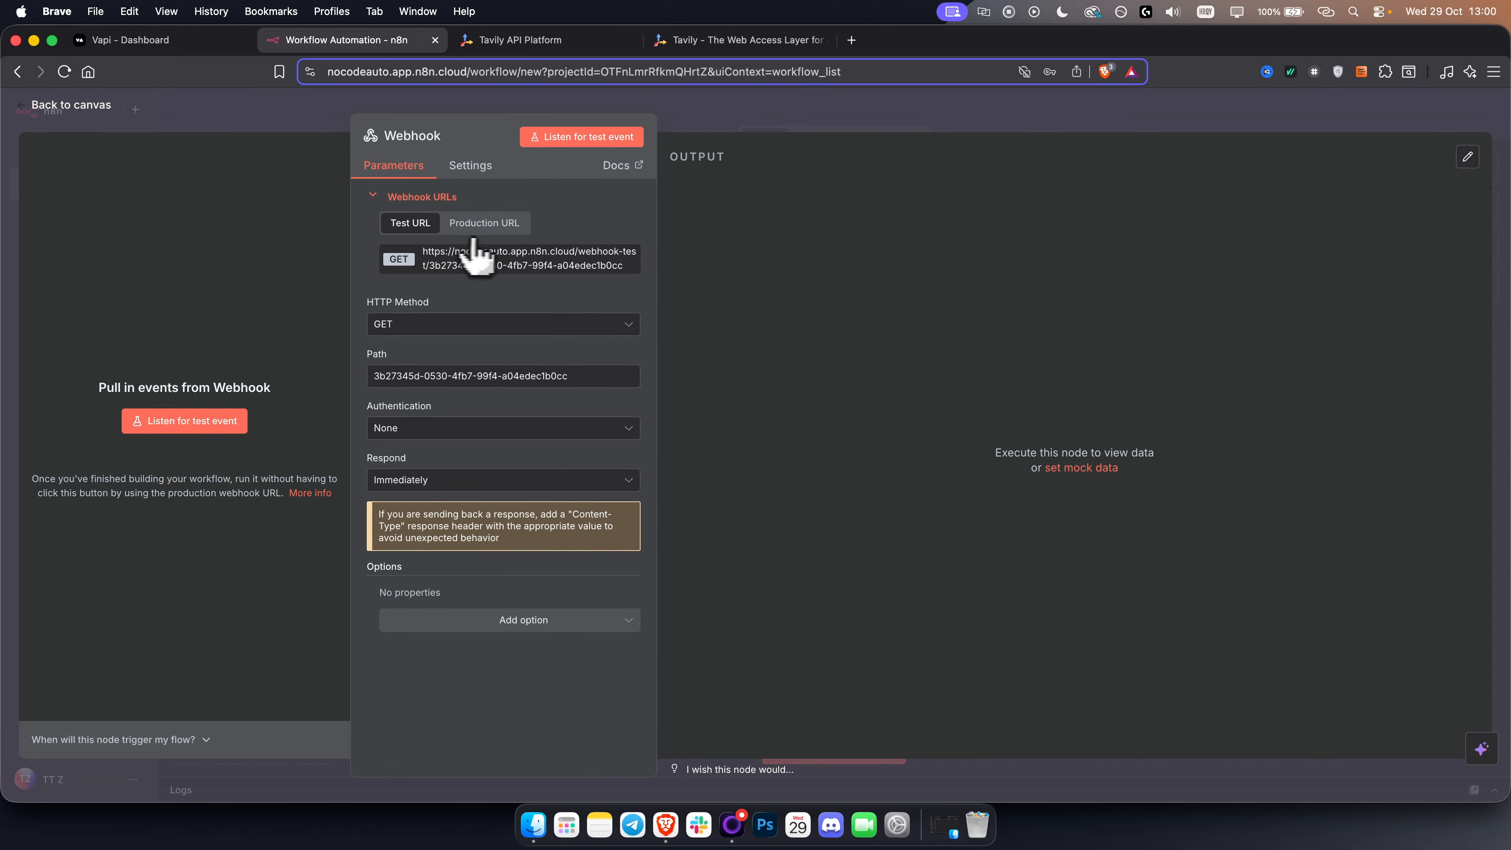
# Step: Close the Webhook node's settings, save the new workflow and dismiss the recommendation survey
pyautogui.click(964, 122)
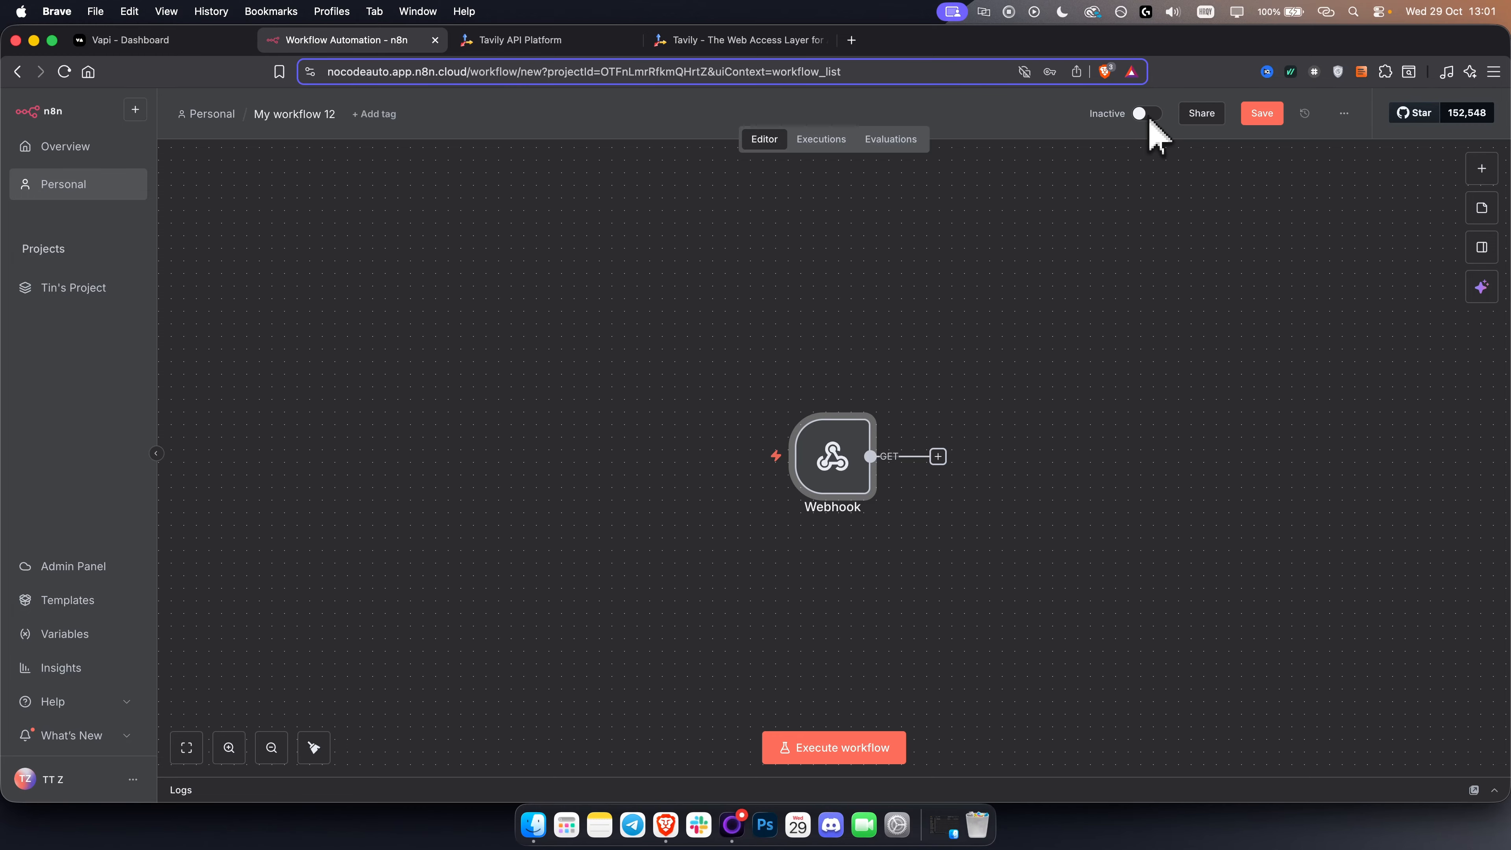
pyautogui.click(1264, 114)
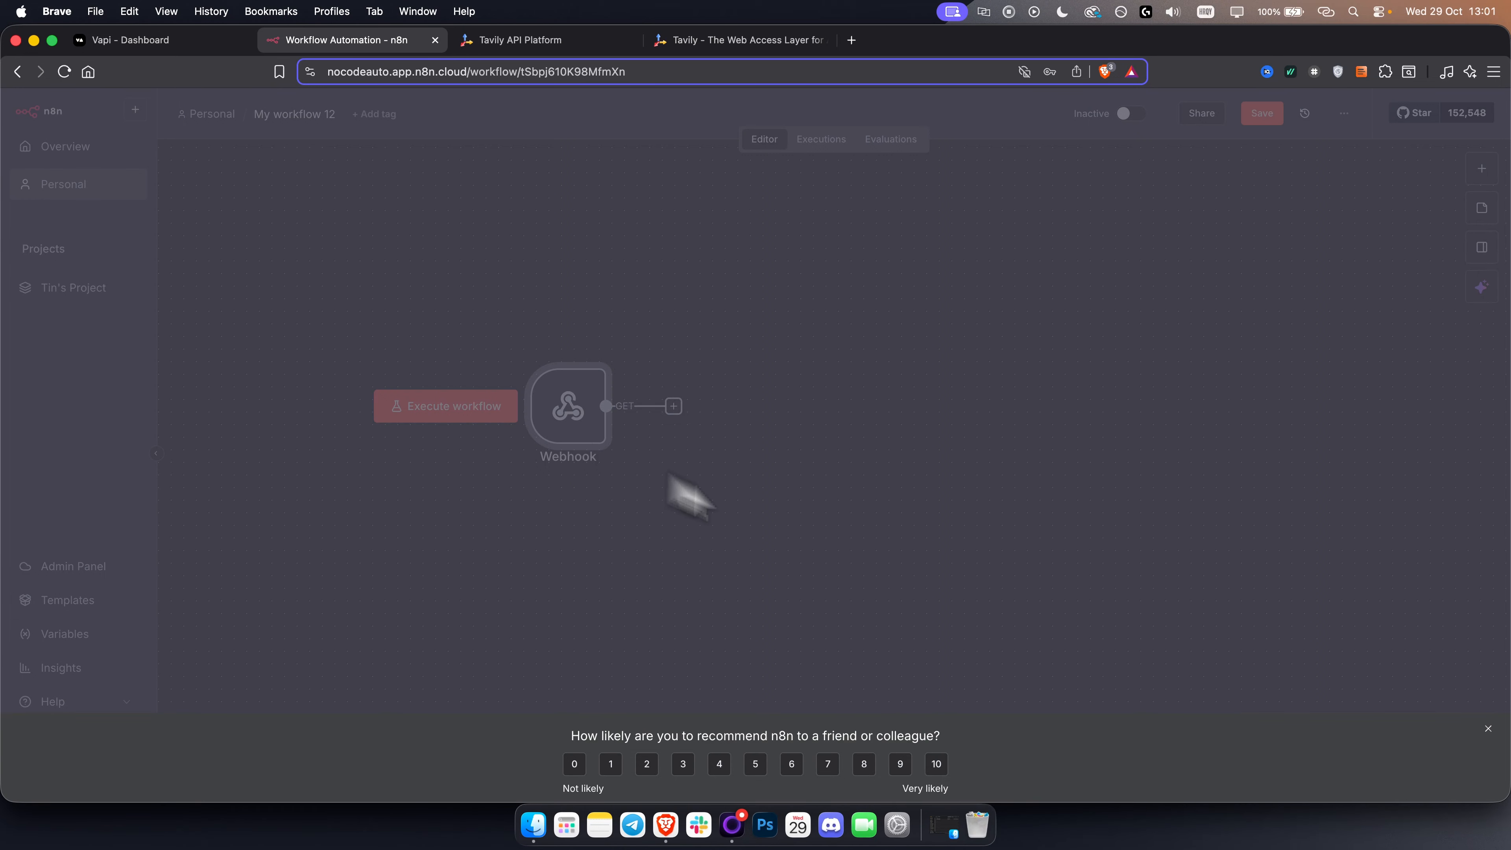
pyautogui.click(1488, 729)
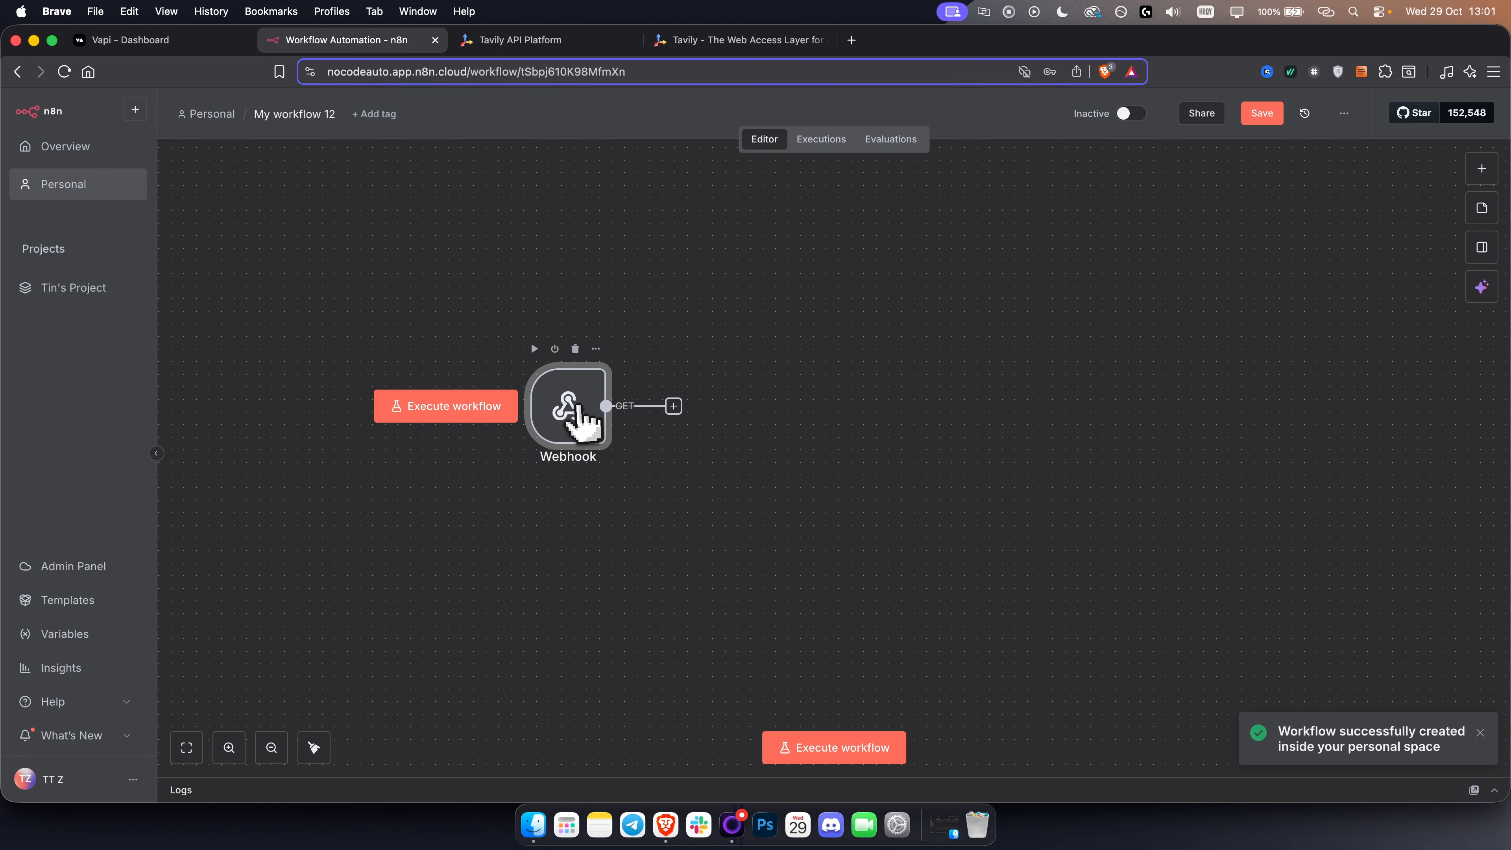
# Step: Copy the Webhook node's test URL and set its HTTP method to POST
pyautogui.doubleClick(568, 417)
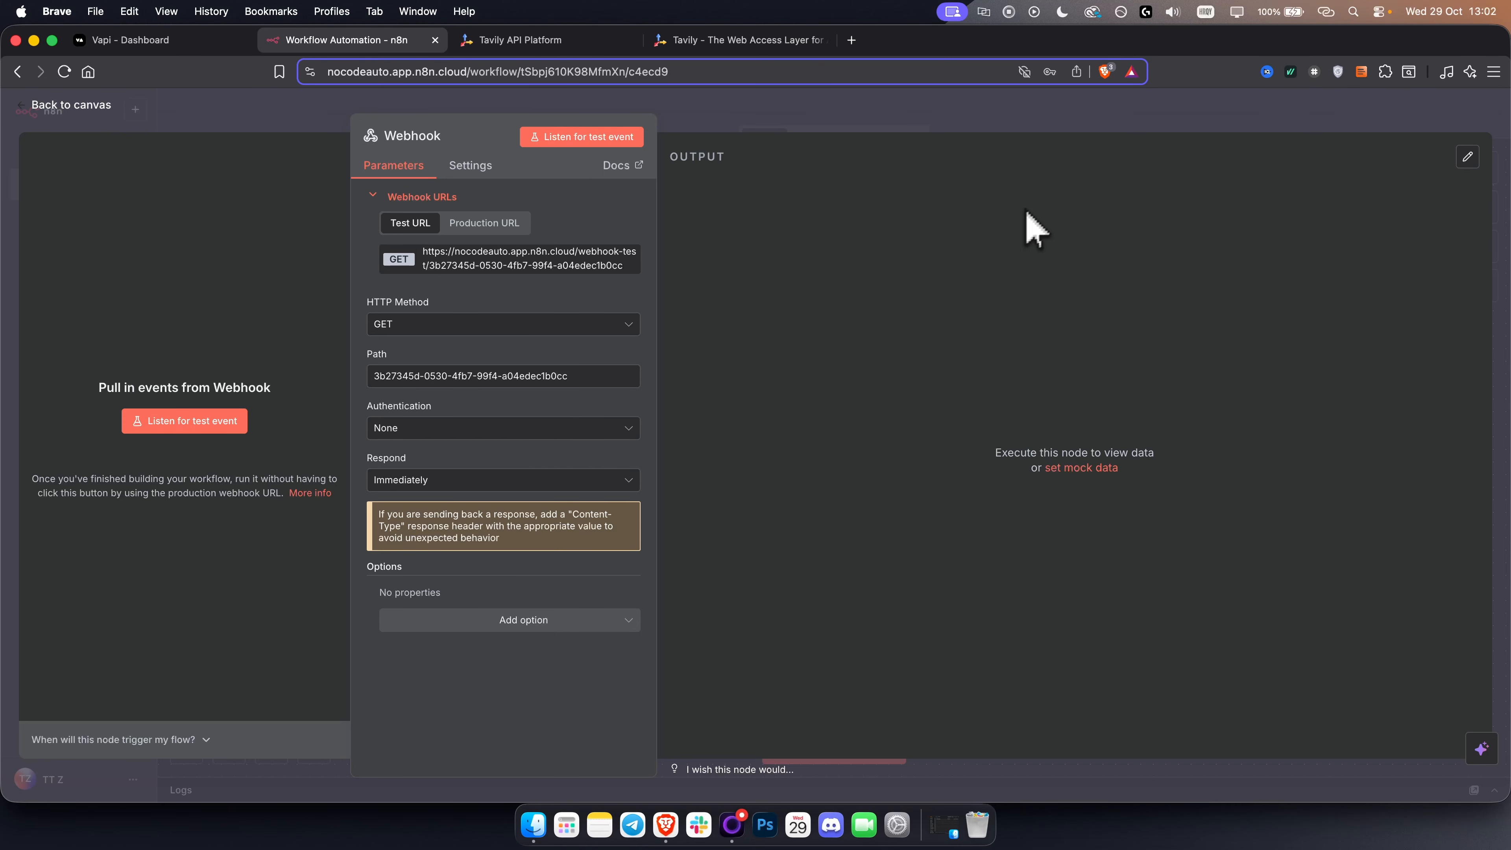
pyautogui.click(443, 262)
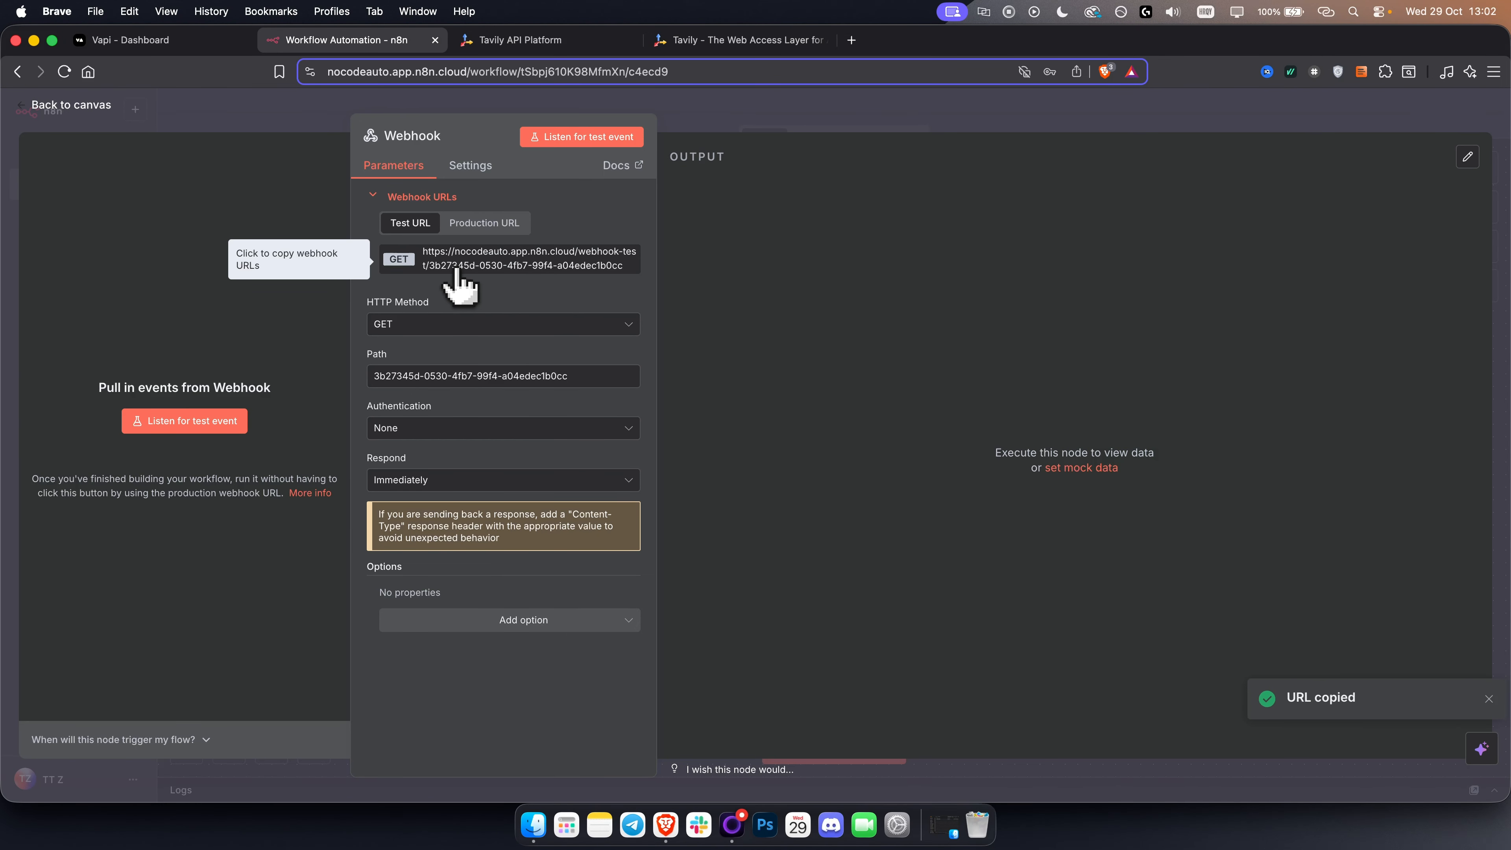
pyautogui.click(420, 328)
pyautogui.click(411, 471)
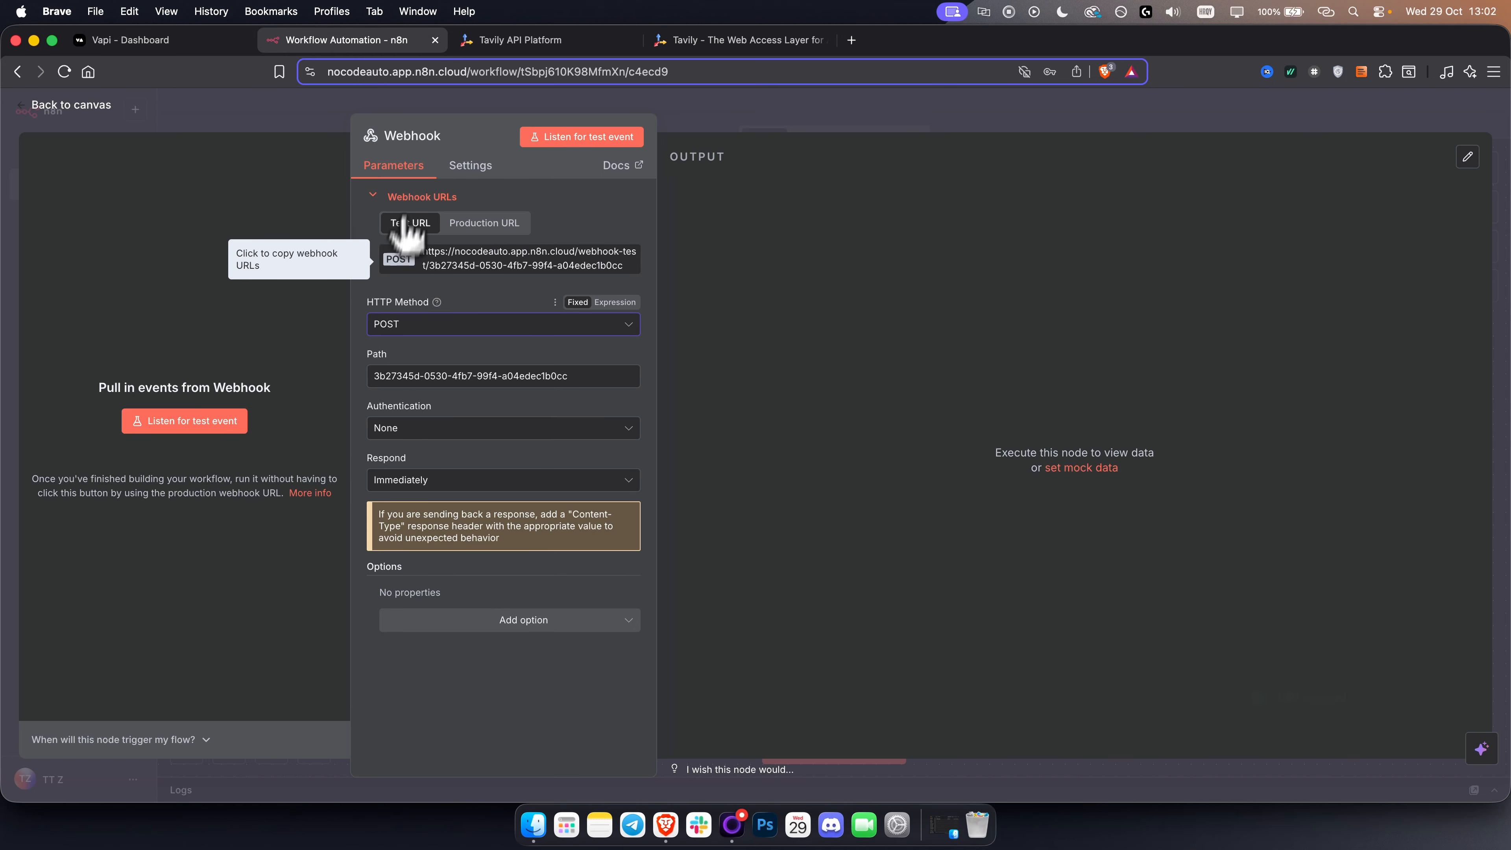
# Step: Switch to Vapi, paste the webhook test URL as the search_the_internet tool's server URL and save the tool
pyautogui.click(179, 43)
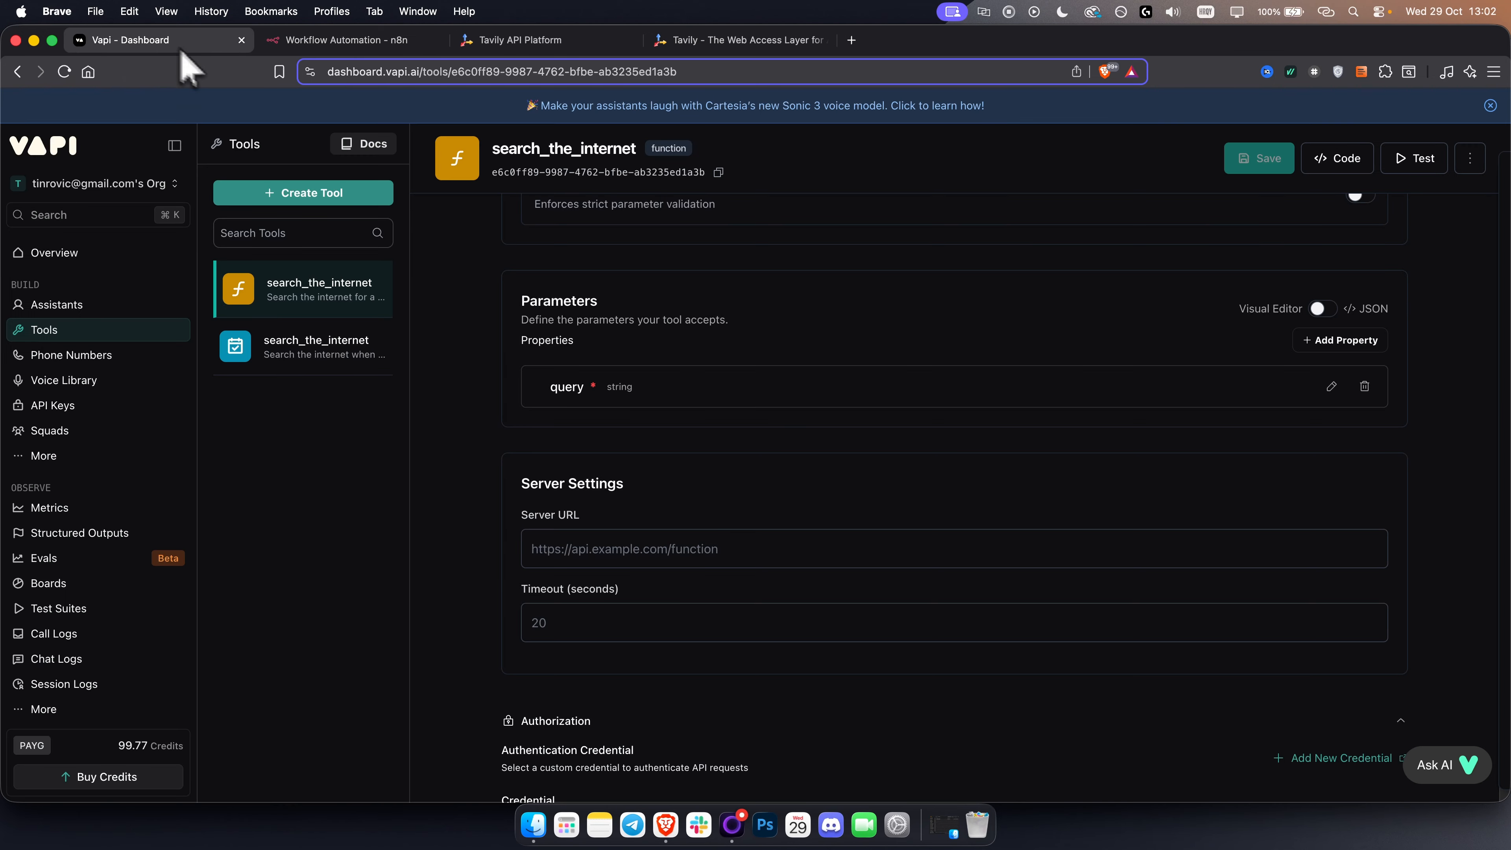
pyautogui.click(652, 551)
pyautogui.press('super+v')
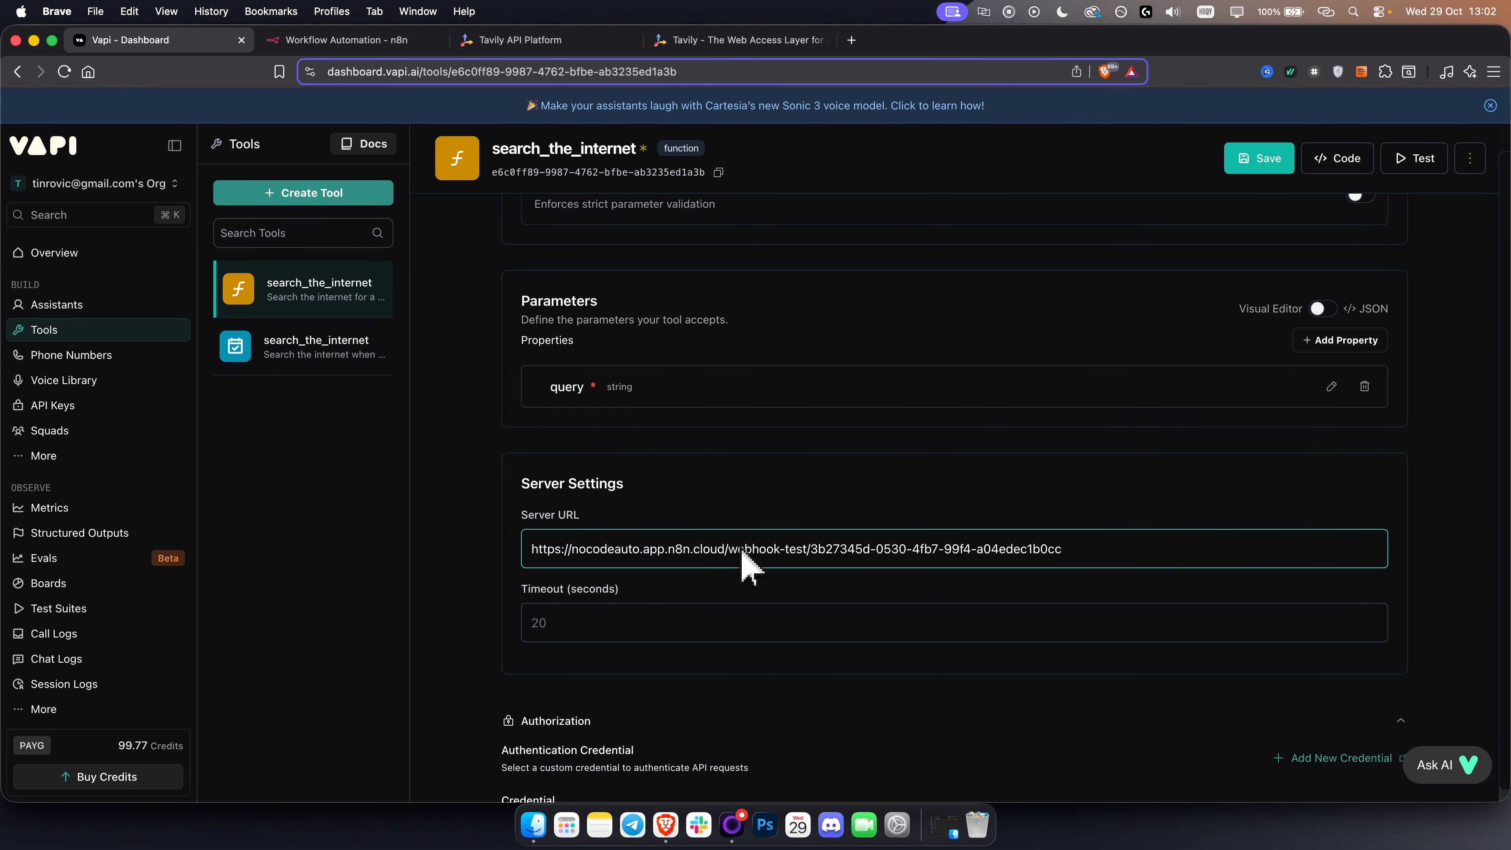
pyautogui.click(1260, 161)
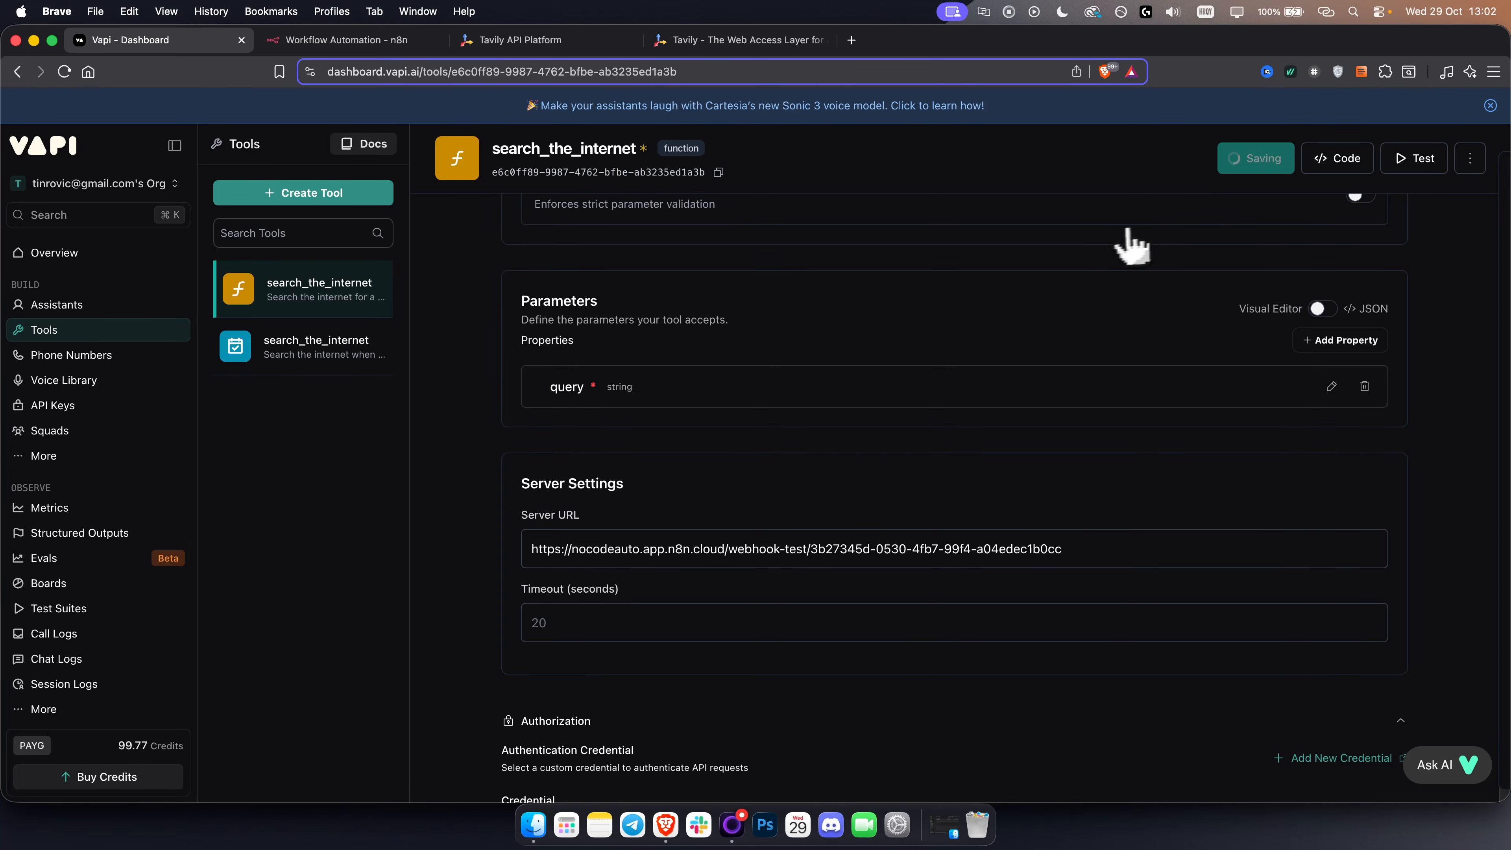
# Step: Attach the newly created search_the_internet function tool to the n8n Search Assistant and publish the assistant
pyautogui.click(36, 306)
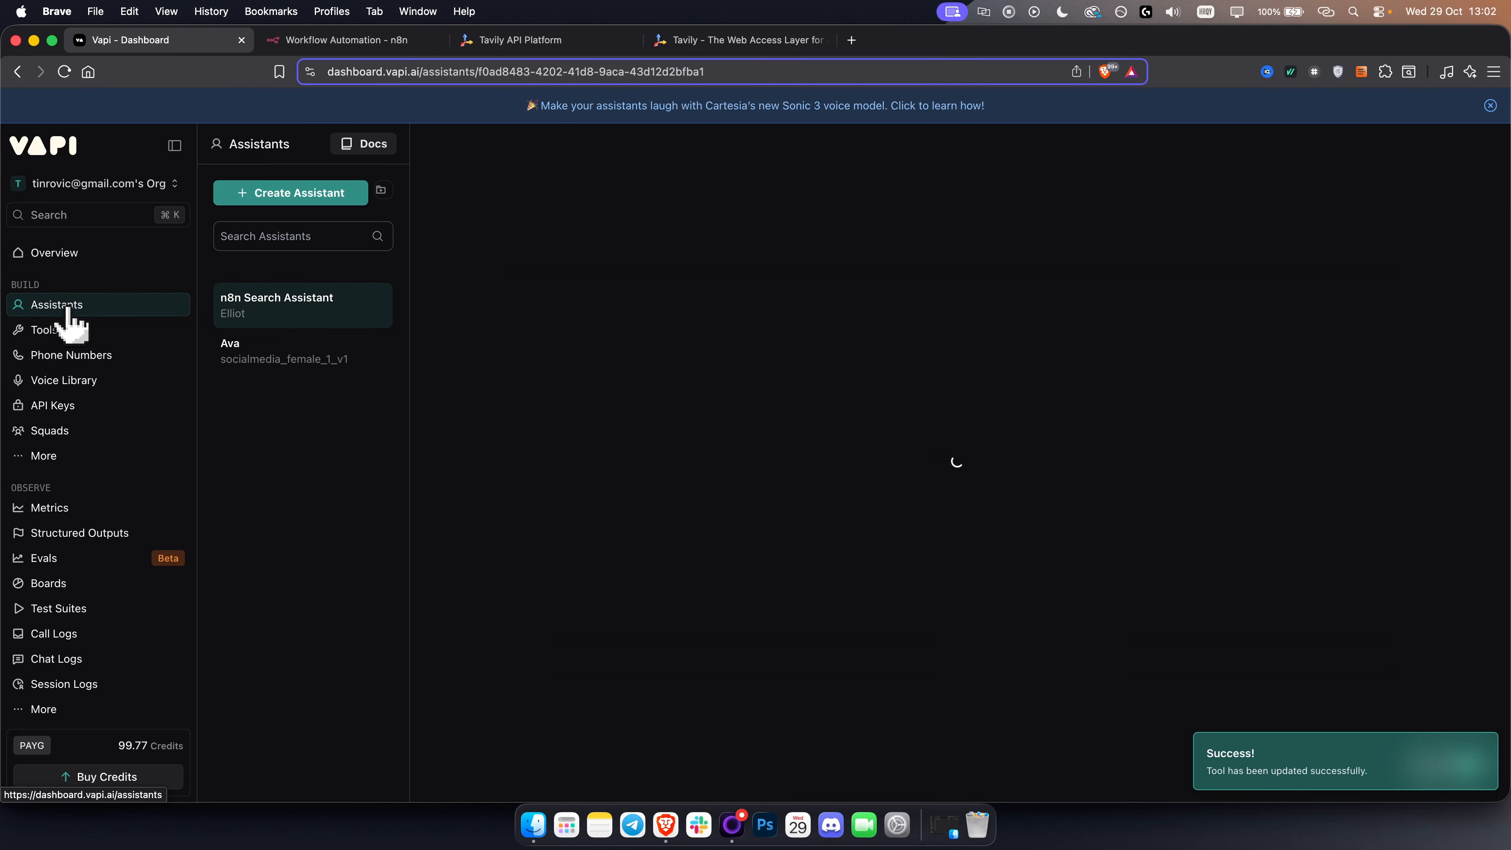
pyautogui.click(693, 198)
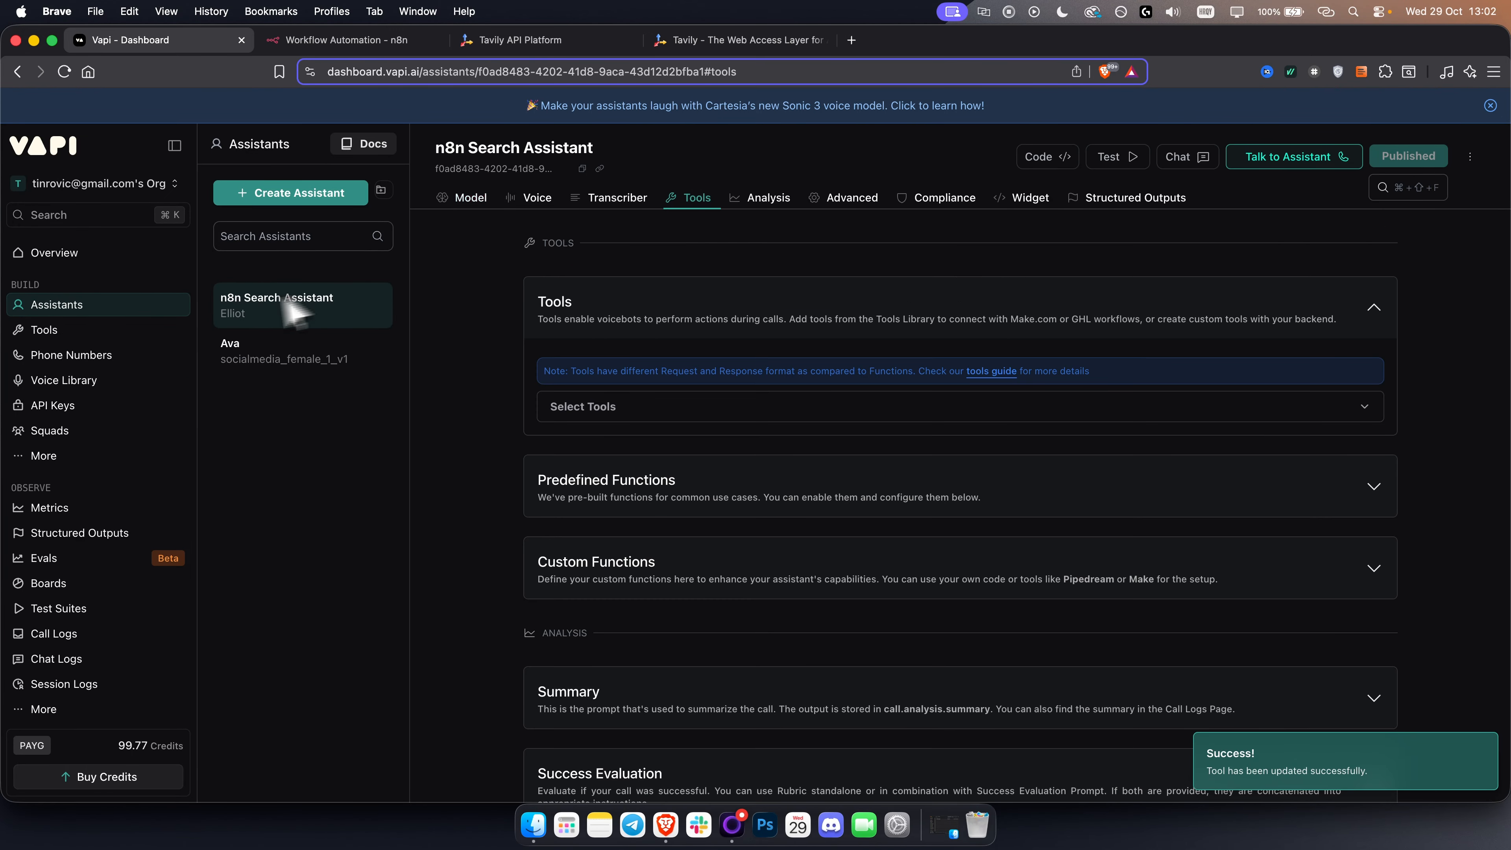
pyautogui.click(662, 410)
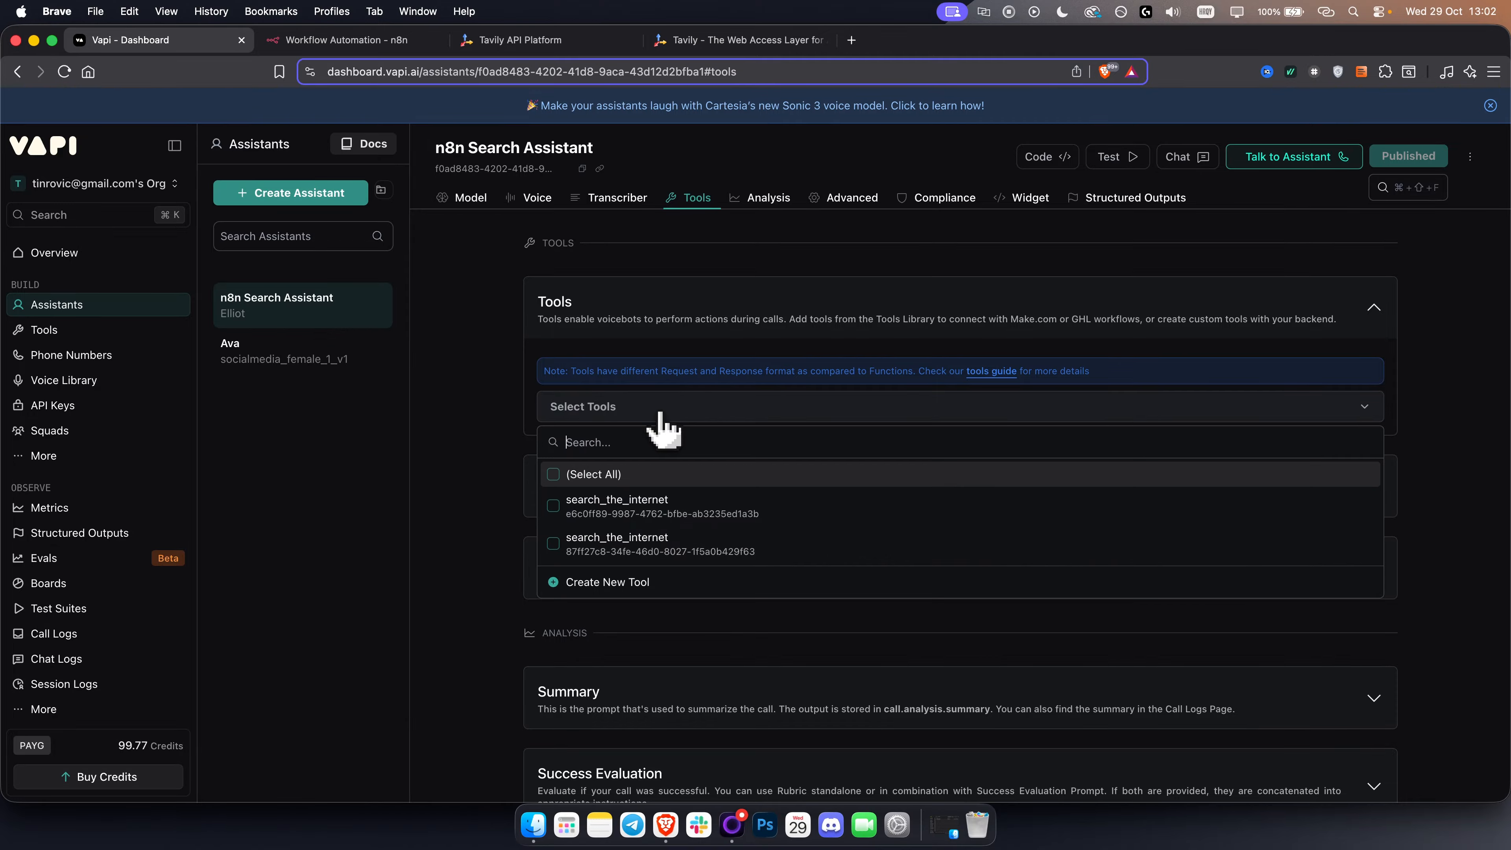
pyautogui.click(625, 513)
pyautogui.click(503, 520)
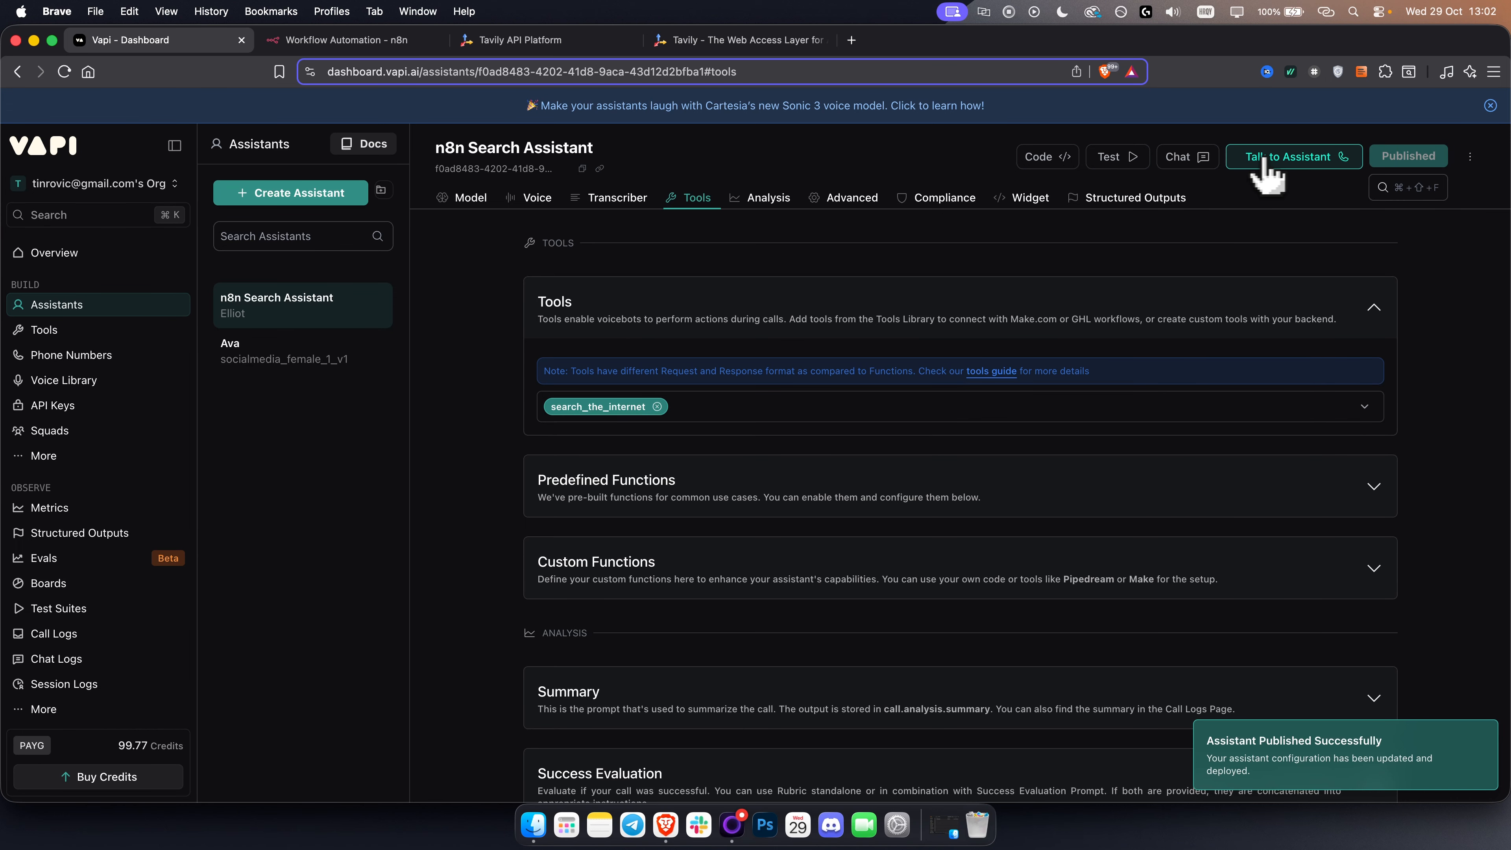
# Step: Switch to n8n, save the workflow and make the Webhook node listen for a test event
pyautogui.click(351, 42)
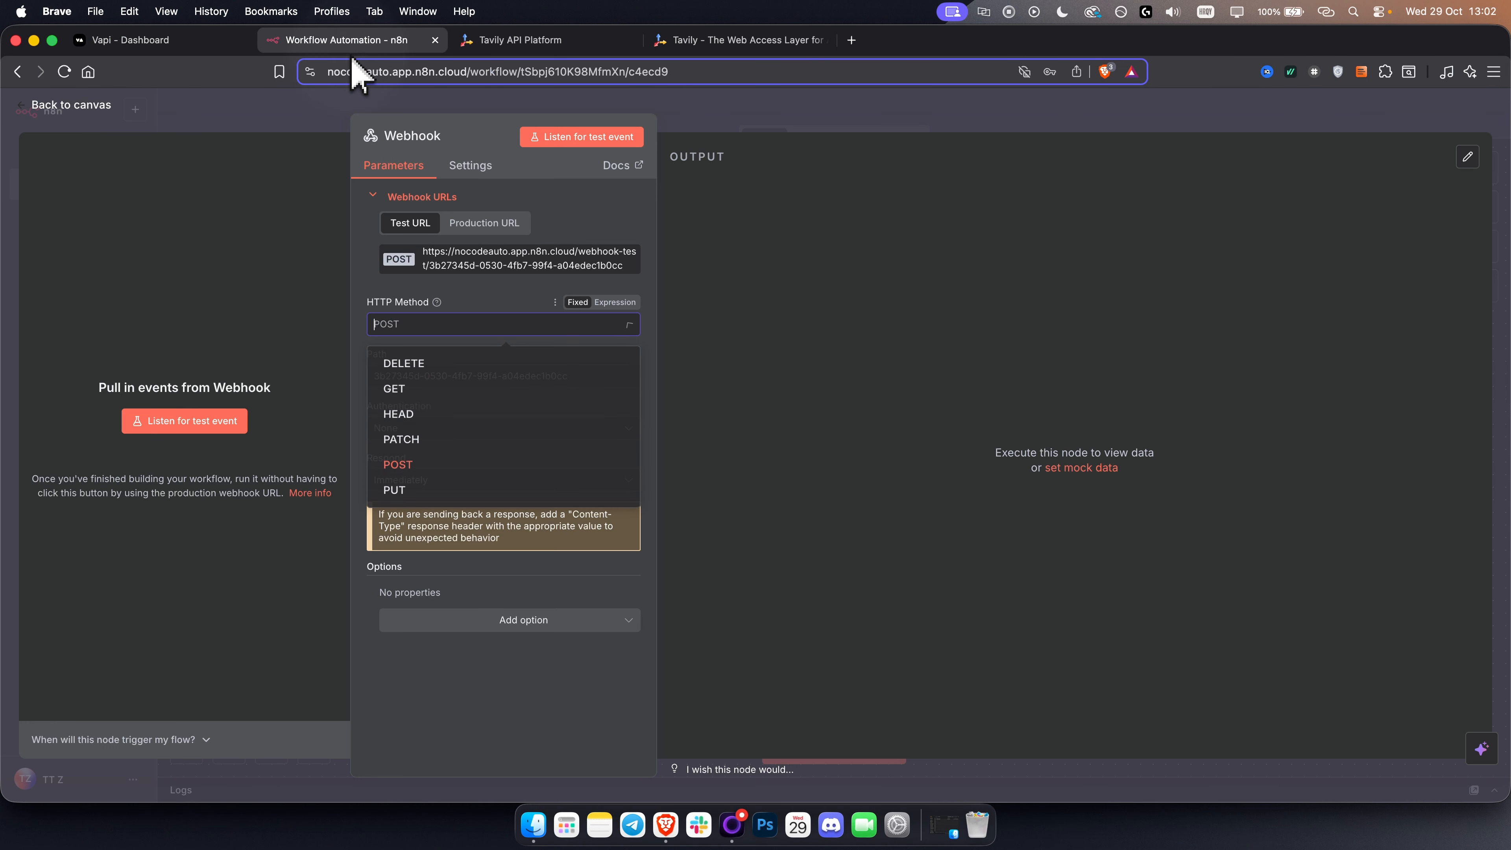
pyautogui.click(721, 132)
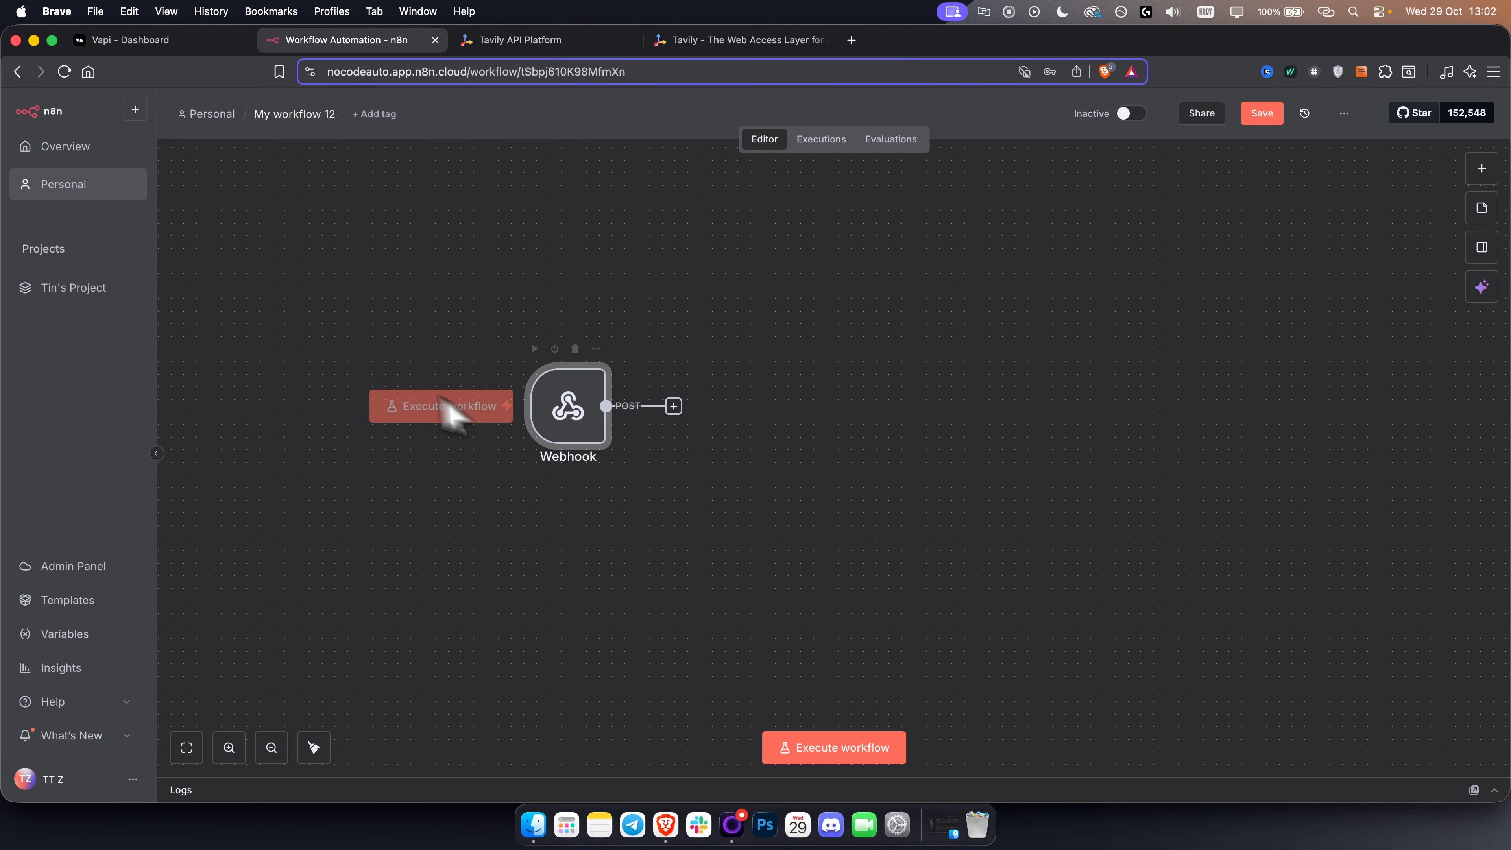
pyautogui.click(1257, 114)
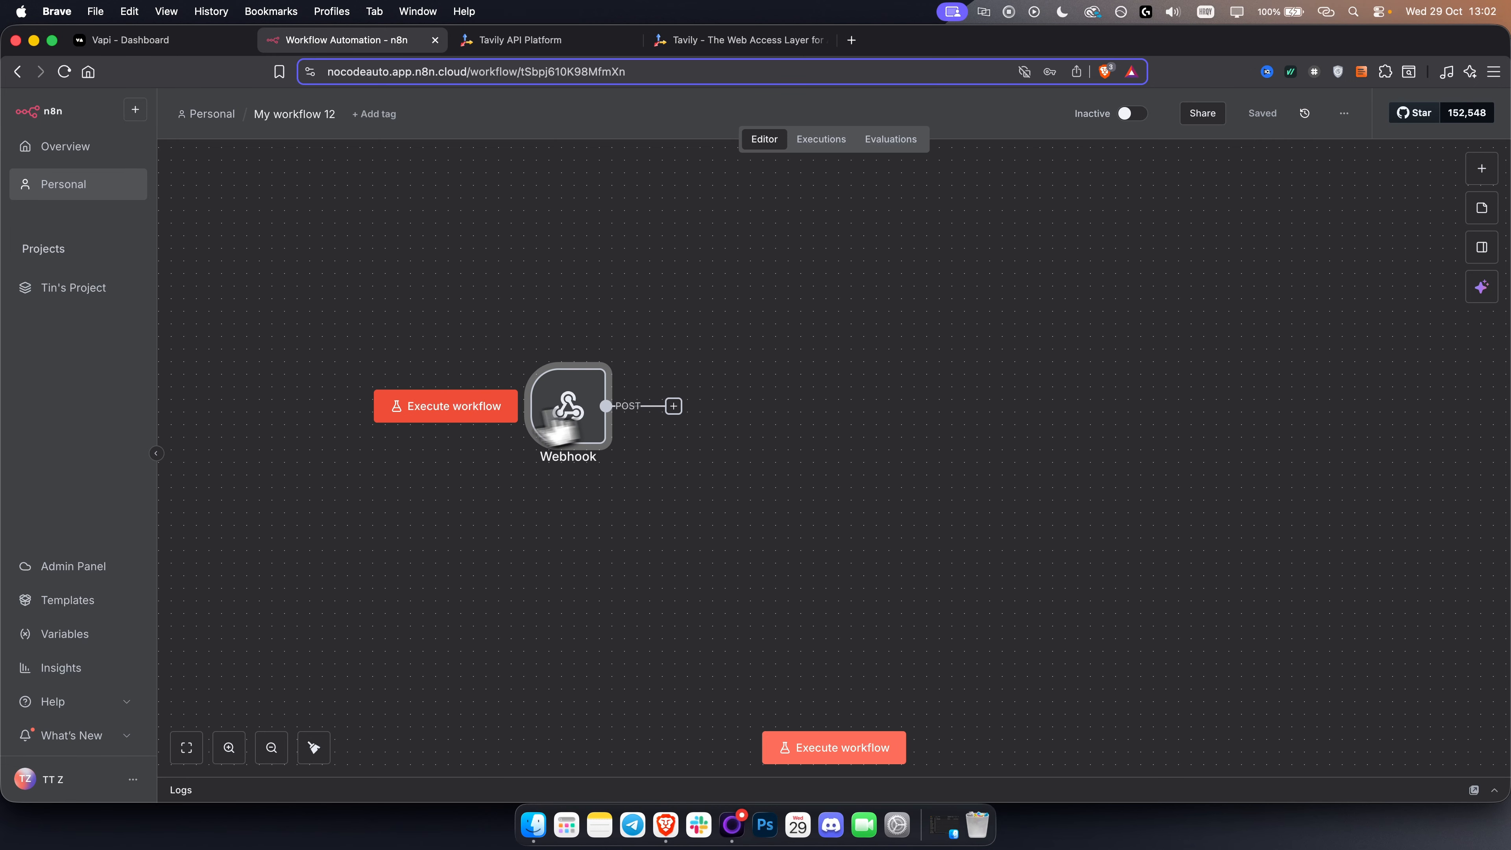
pyautogui.doubleClick(545, 408)
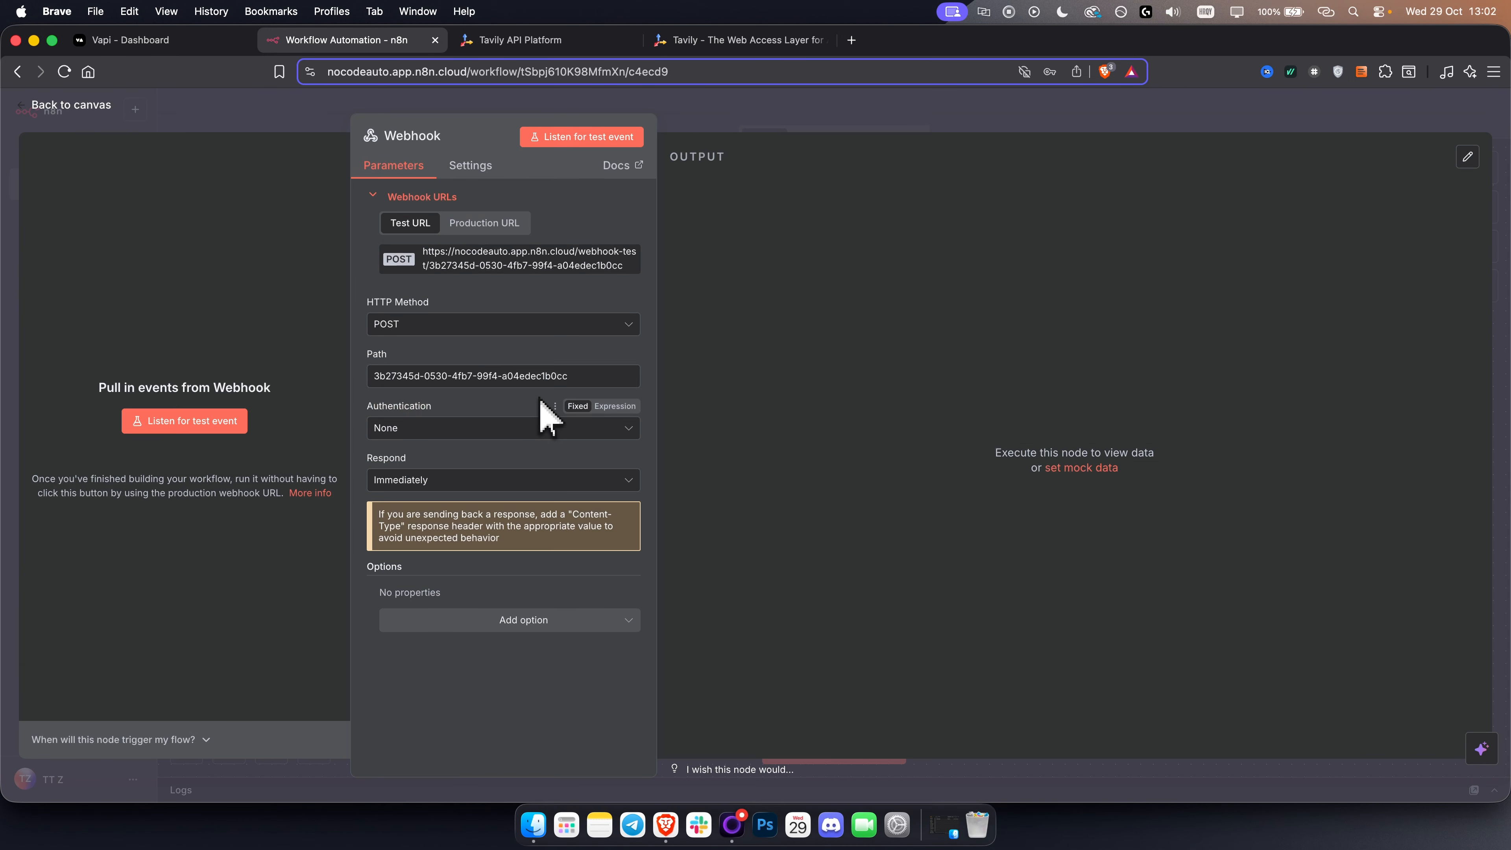
pyautogui.click(208, 424)
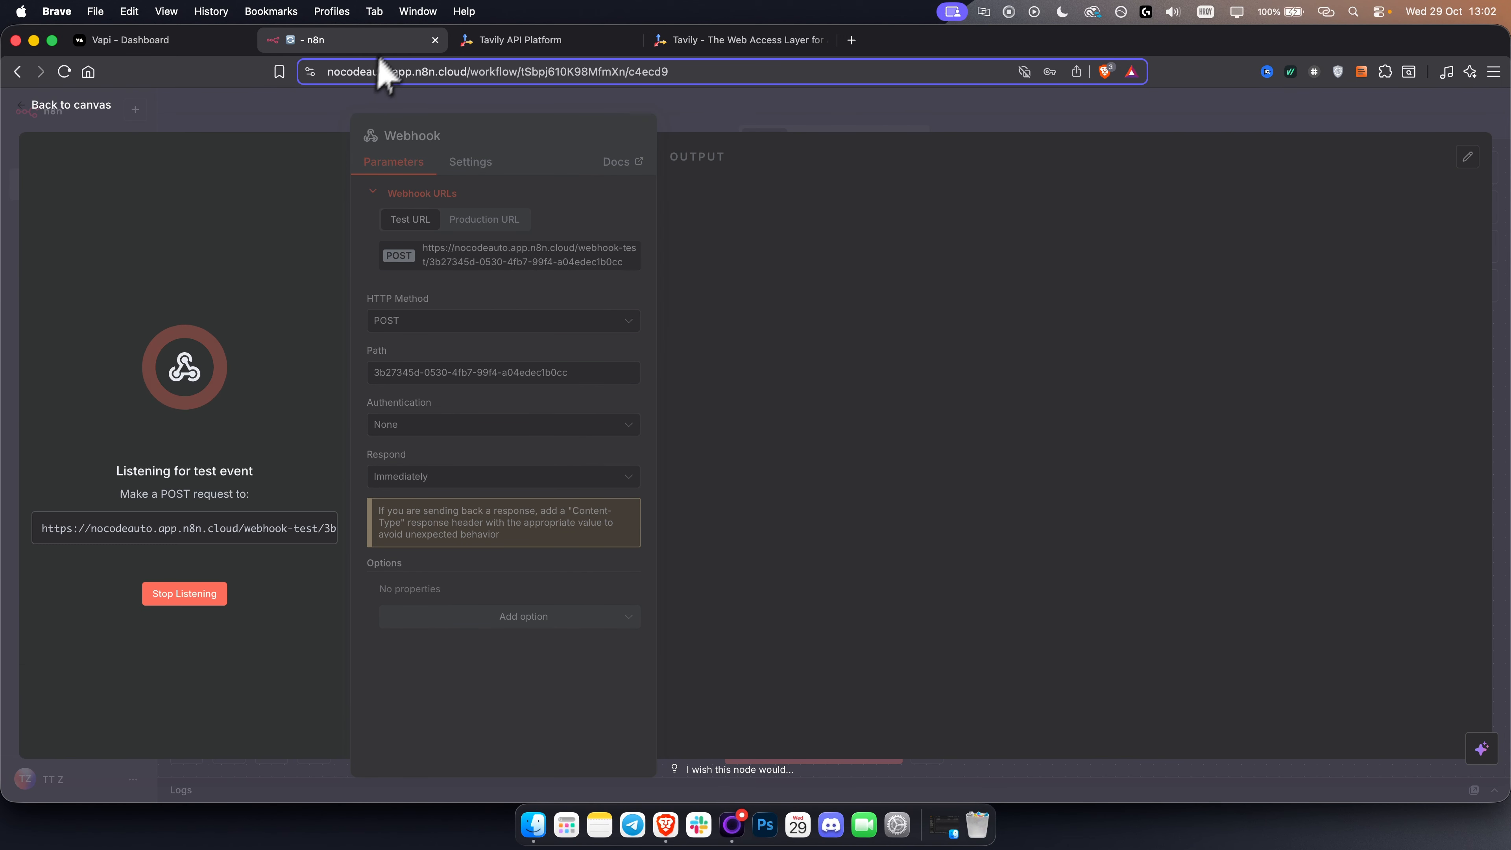
# Step: Switch to Vapi and start a voice call with the n8n Search Assistant, allowing microphone access
pyautogui.click(179, 40)
pyautogui.click(336, 39)
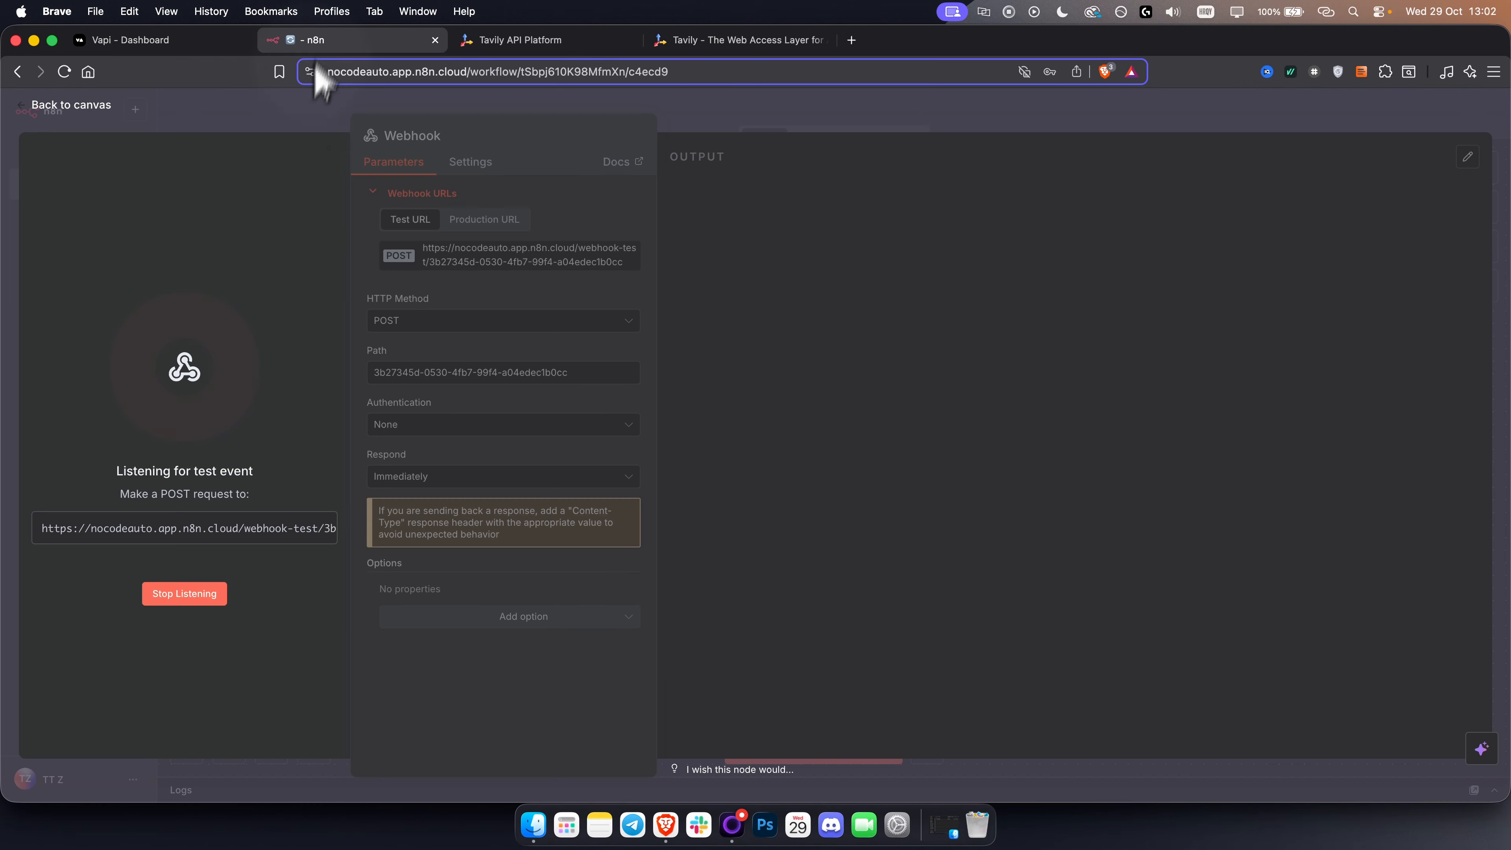
pyautogui.click(161, 40)
pyautogui.click(1292, 157)
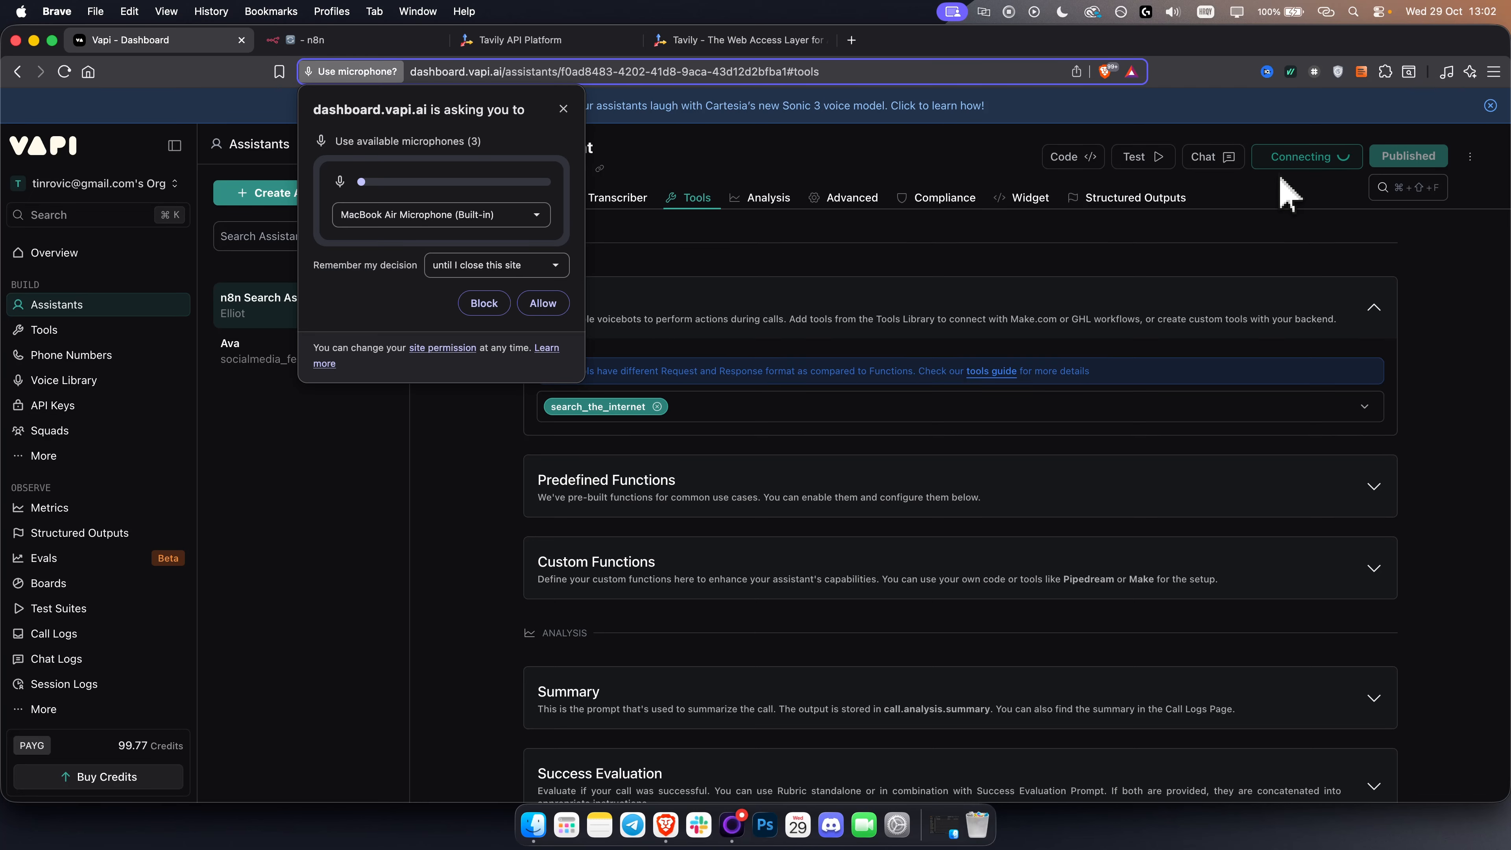
pyautogui.click(543, 301)
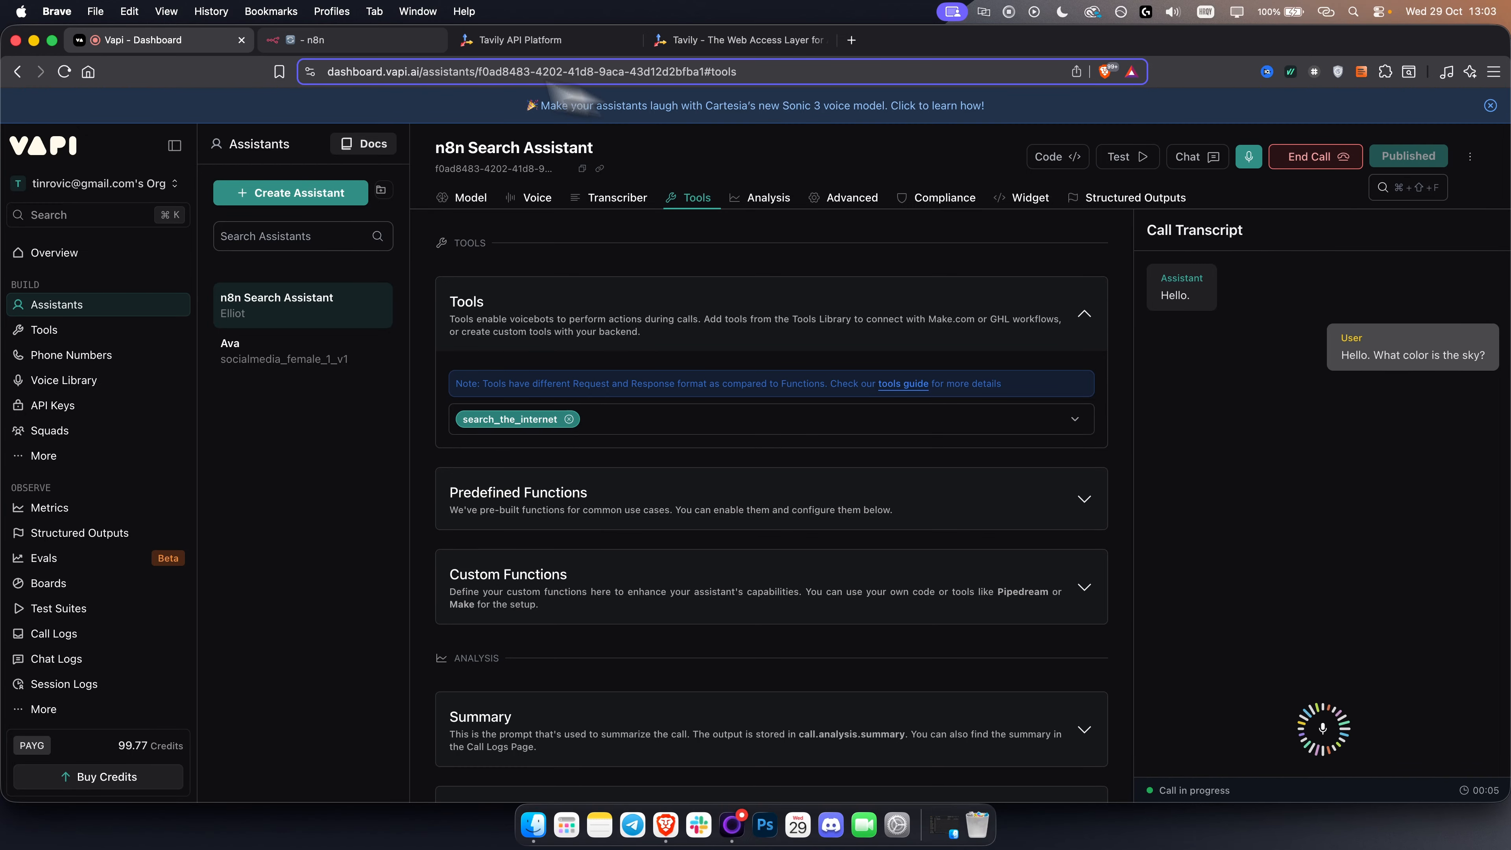
# Step: Check the listening n8n webhook and the Vapi call transcript during the test call, and end the call
pyautogui.click(339, 41)
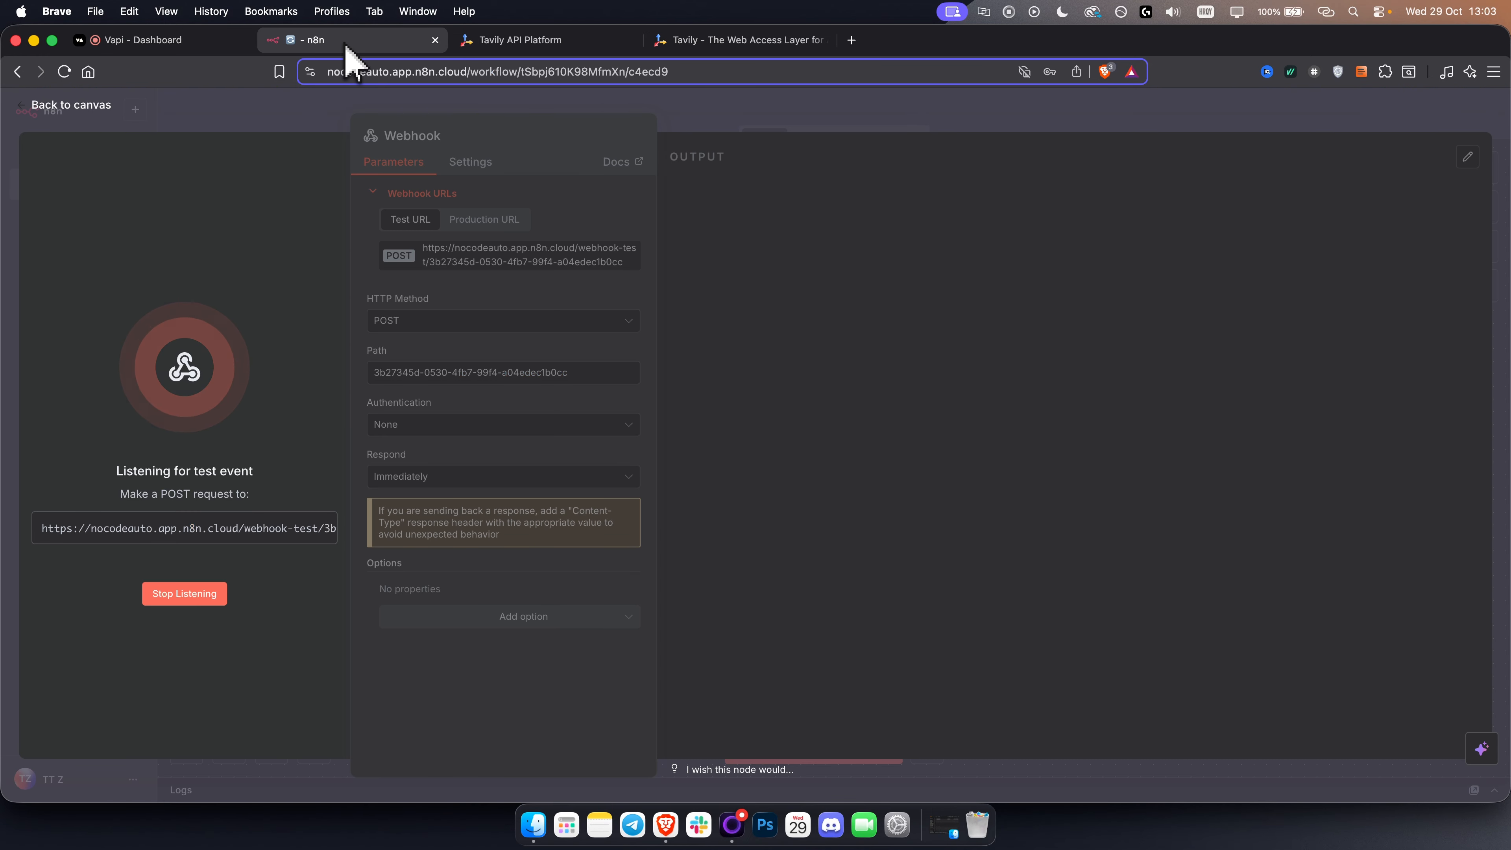
pyautogui.click(191, 49)
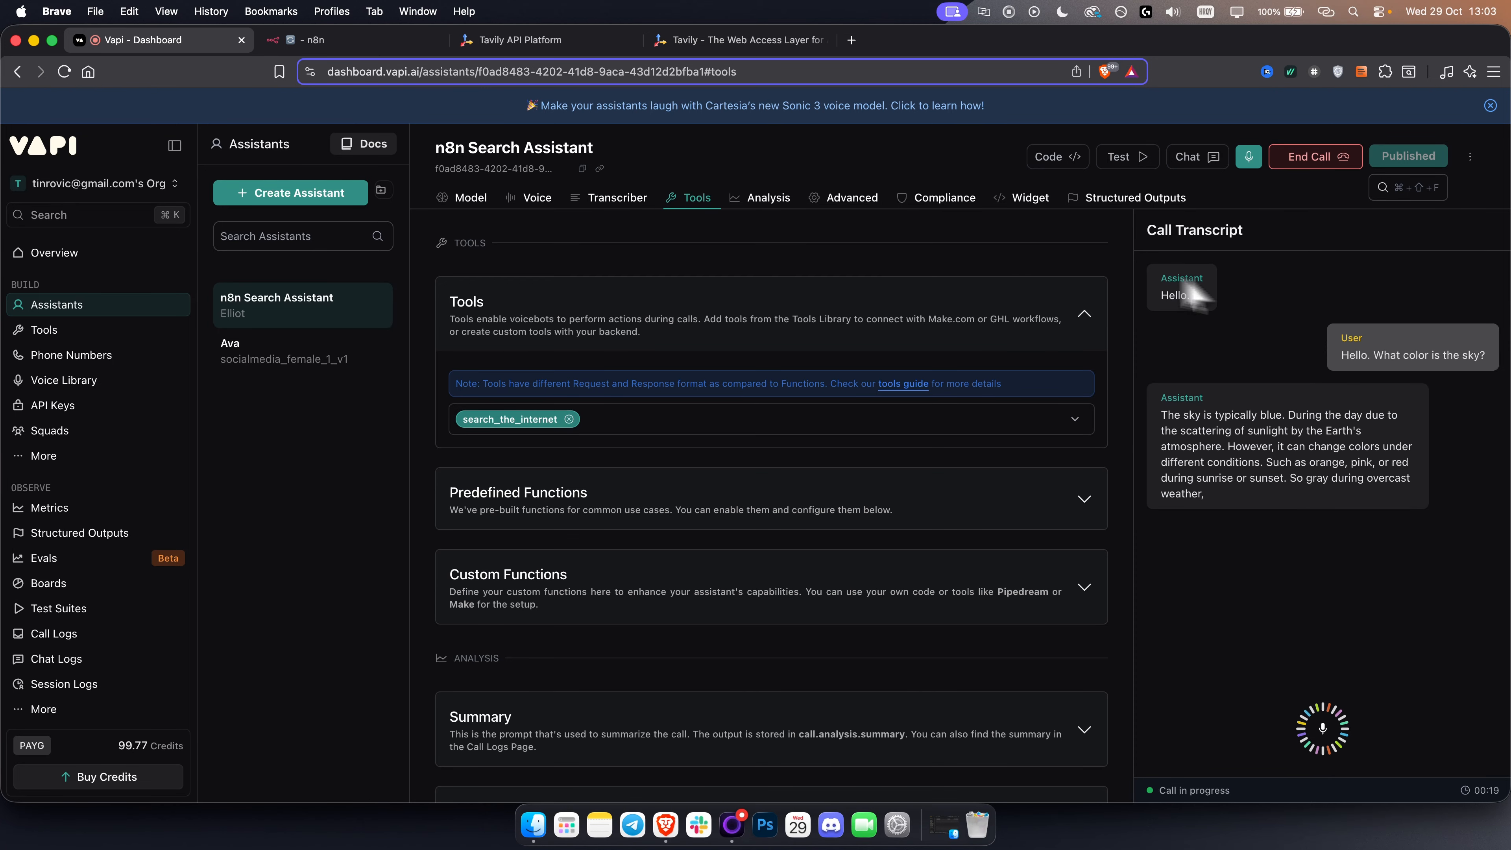
pyautogui.click(312, 43)
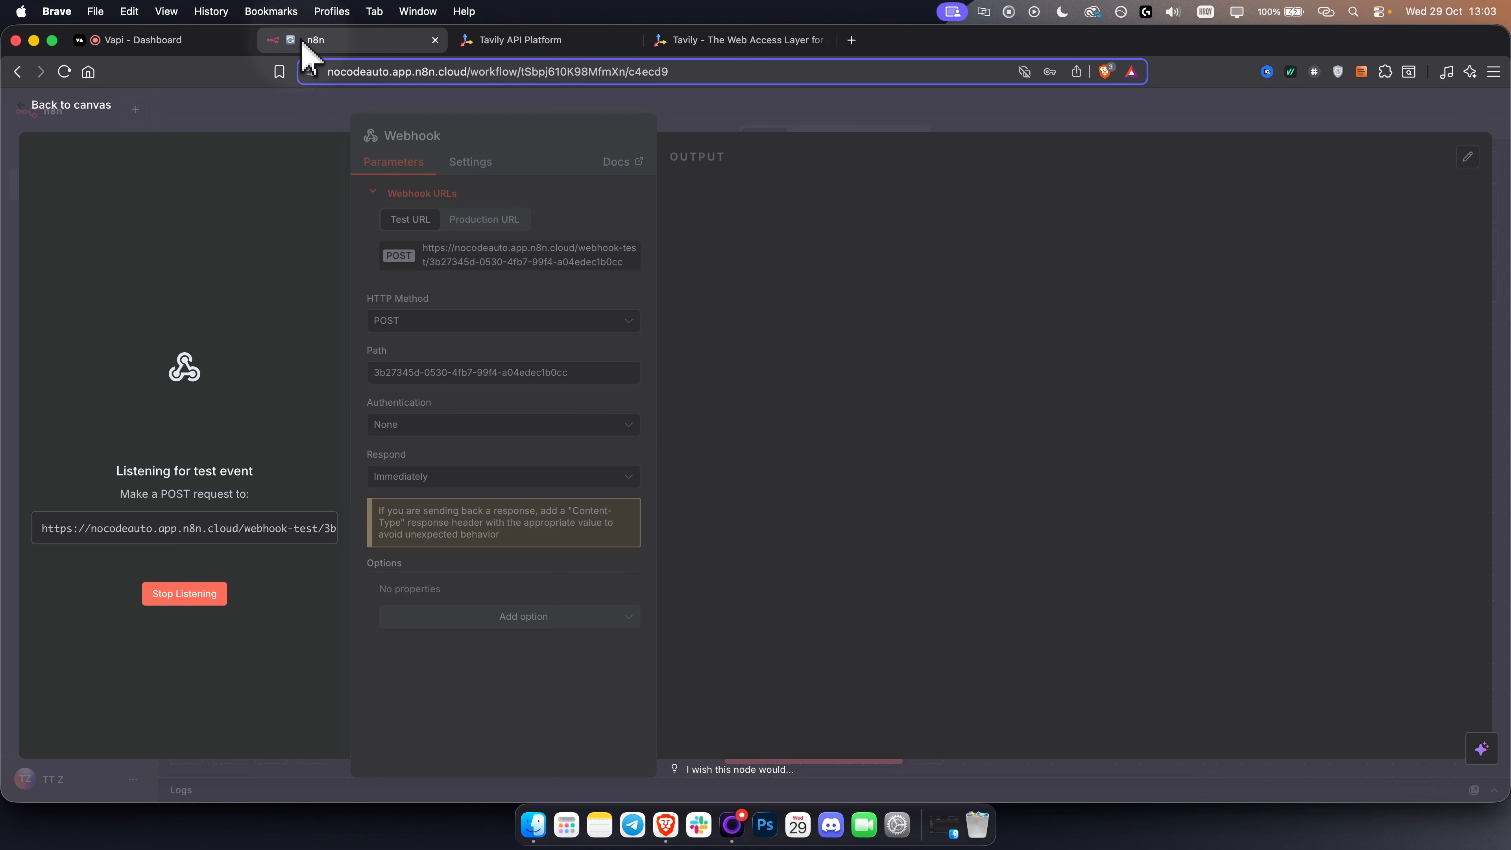
pyautogui.click(169, 42)
pyautogui.click(1312, 156)
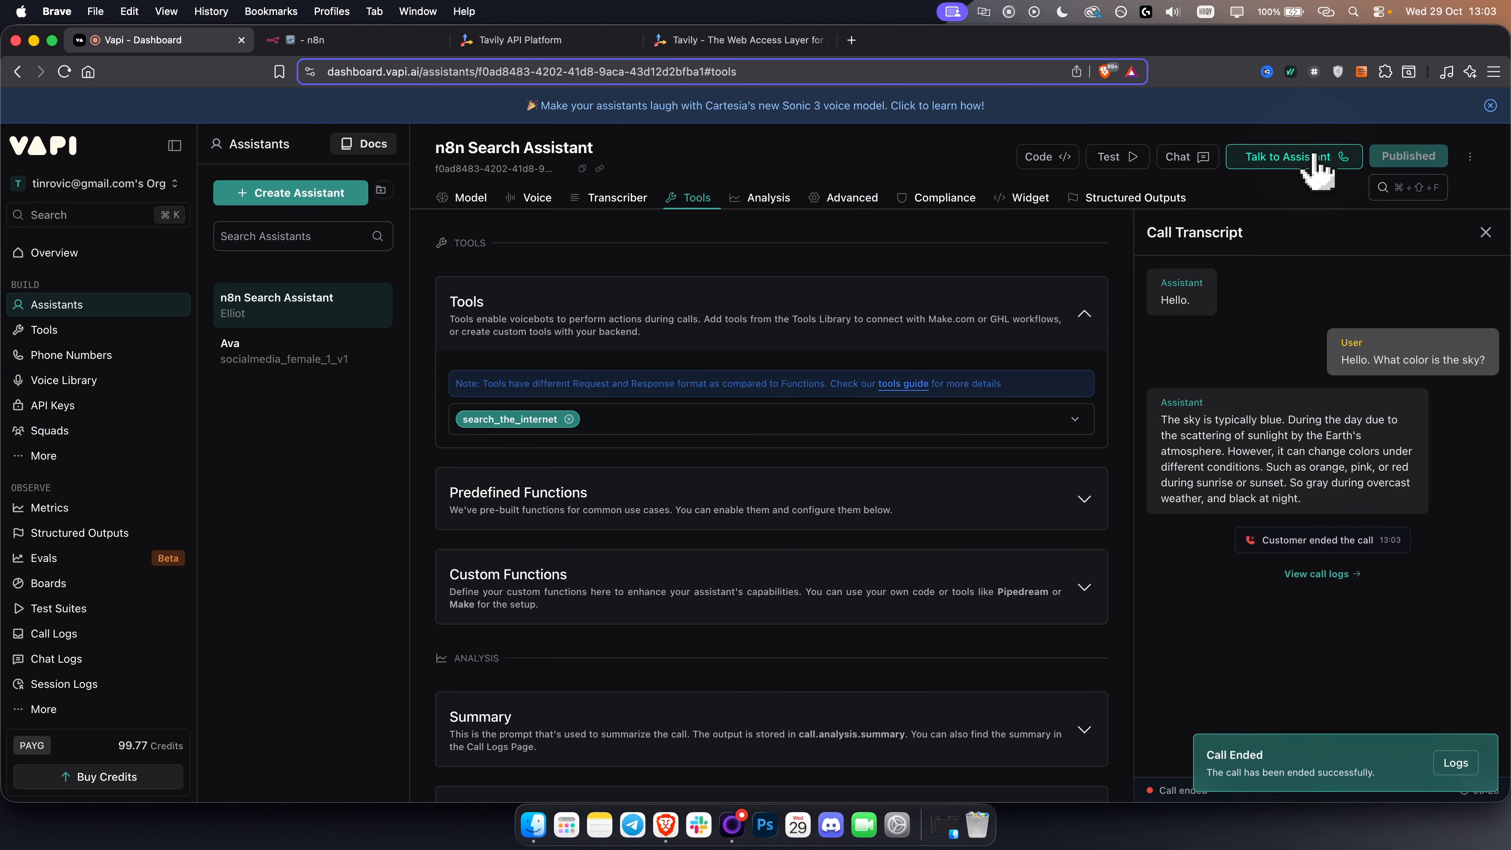
pyautogui.click(304, 41)
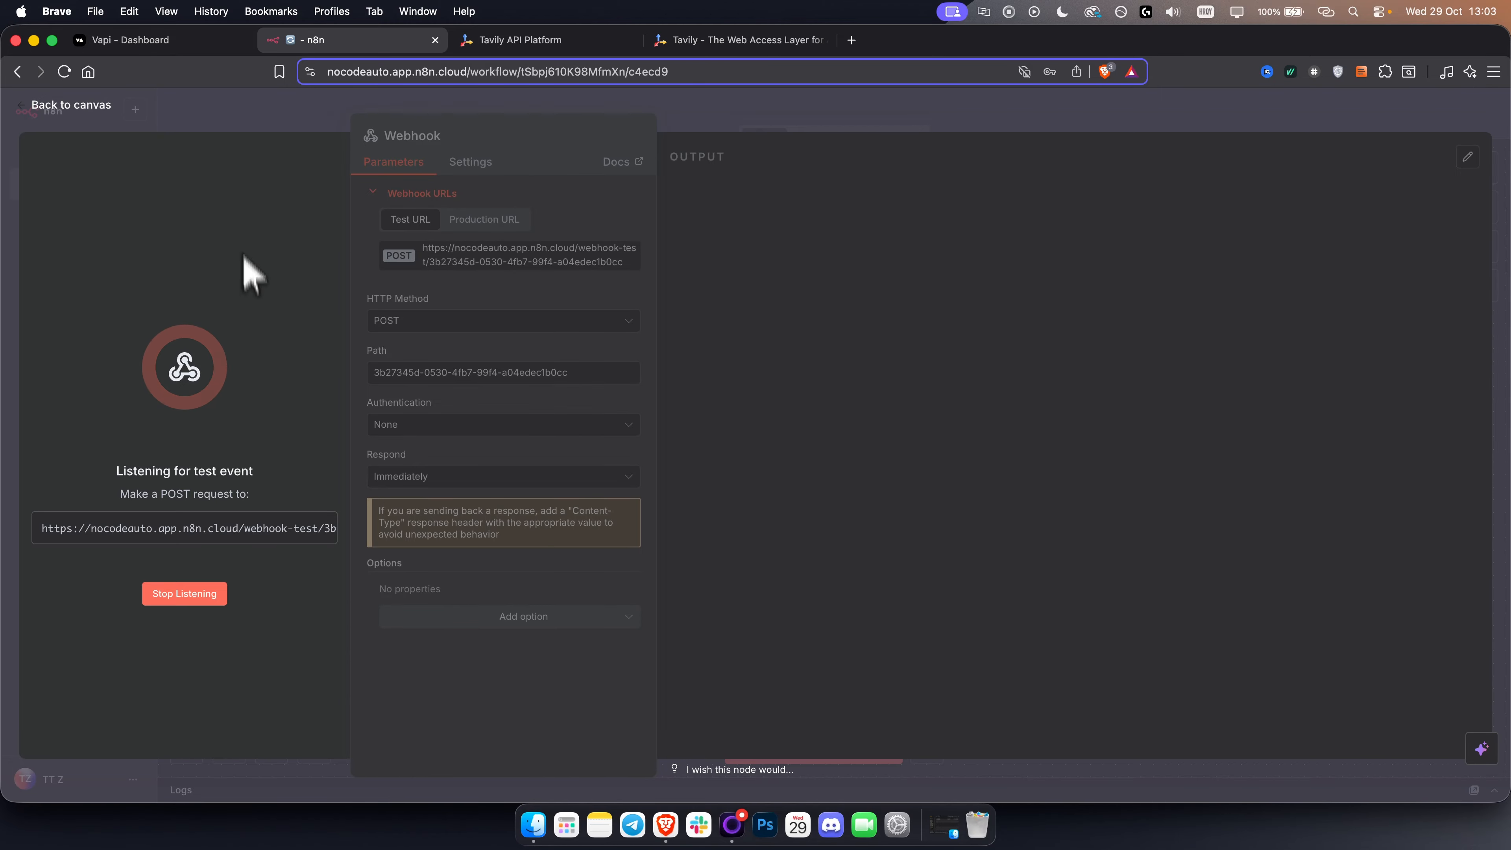
pyautogui.click(149, 43)
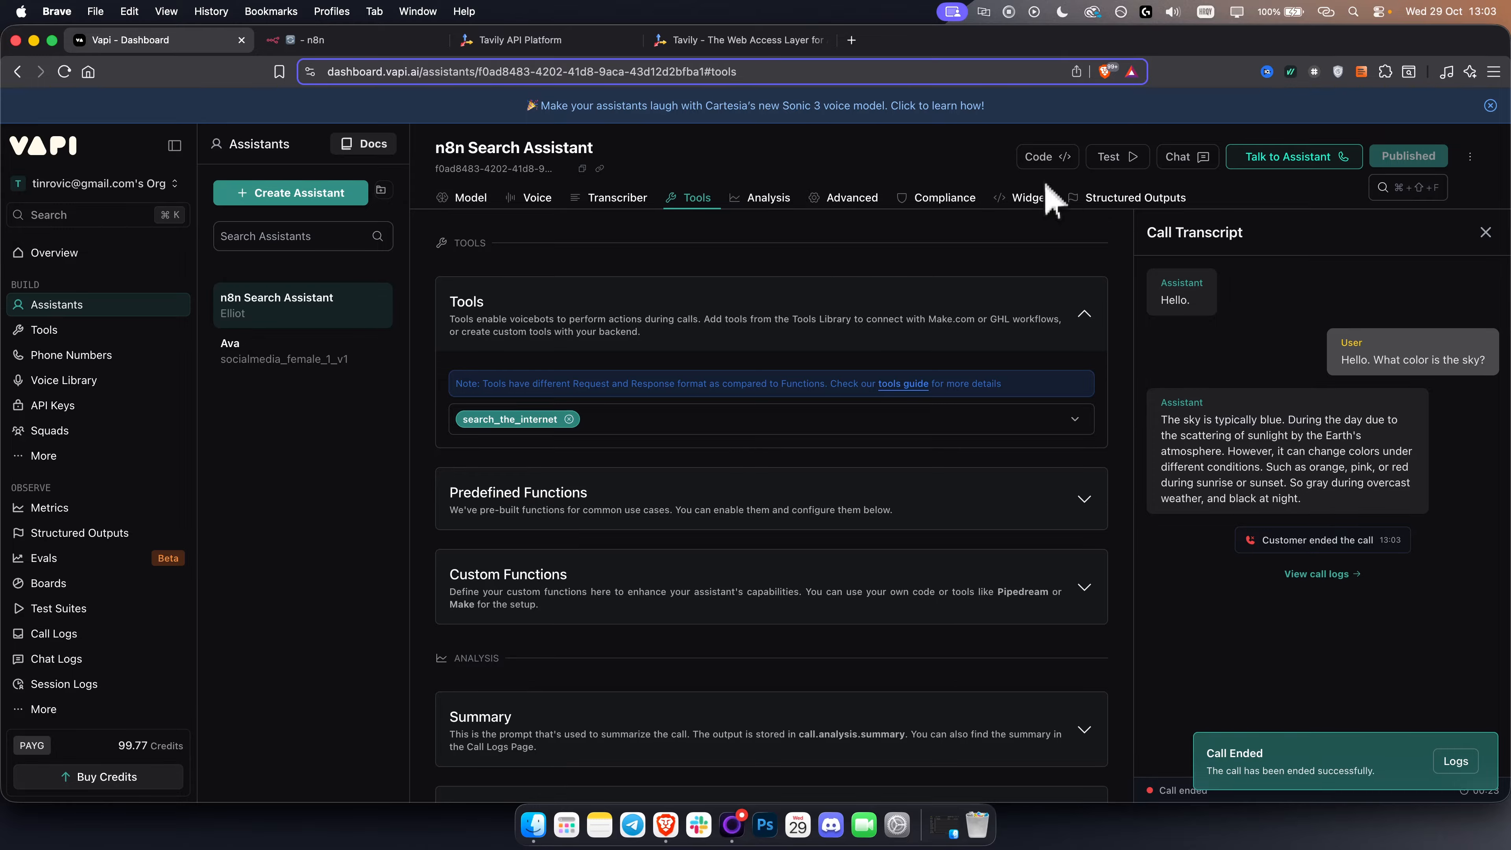
pyautogui.click(1107, 158)
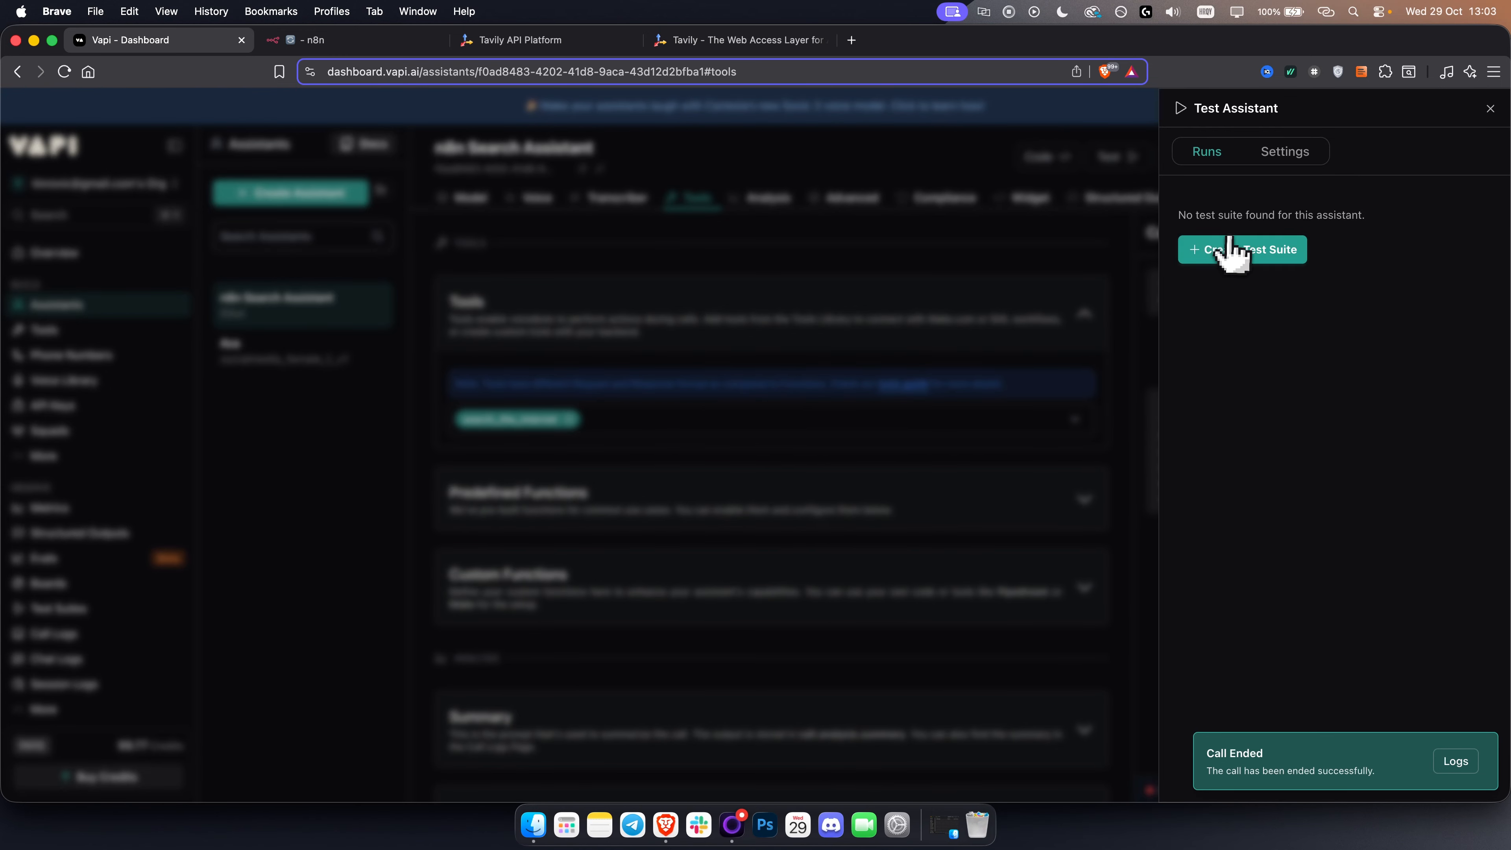
pyautogui.click(1491, 109)
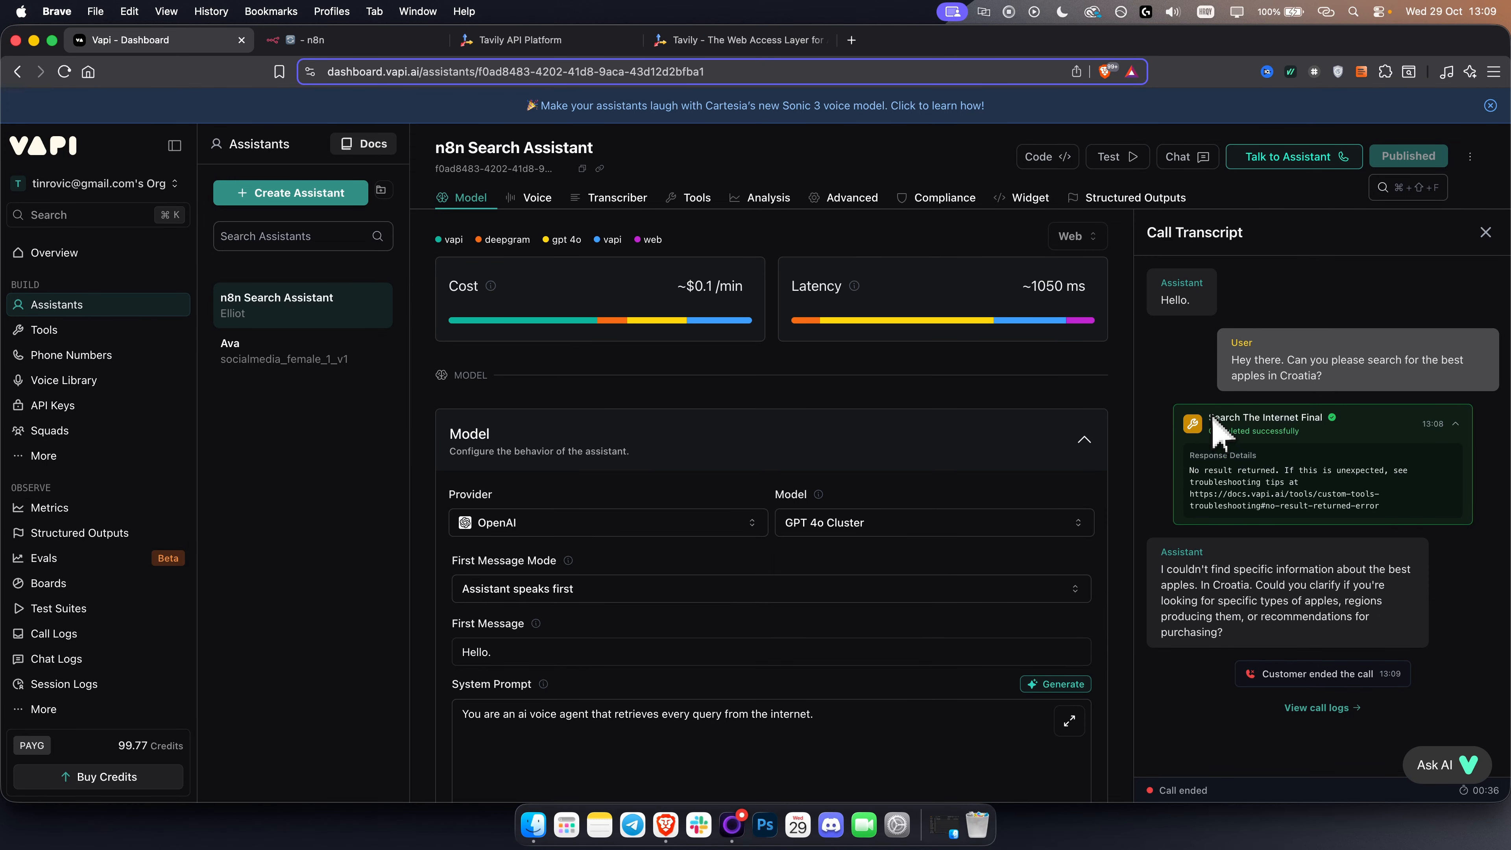
# Step: Review the tool call in the call transcript and the tools selected for the n8n Search Assistant
pyautogui.moveTo(1211, 419); pyautogui.dragTo(1312, 421)
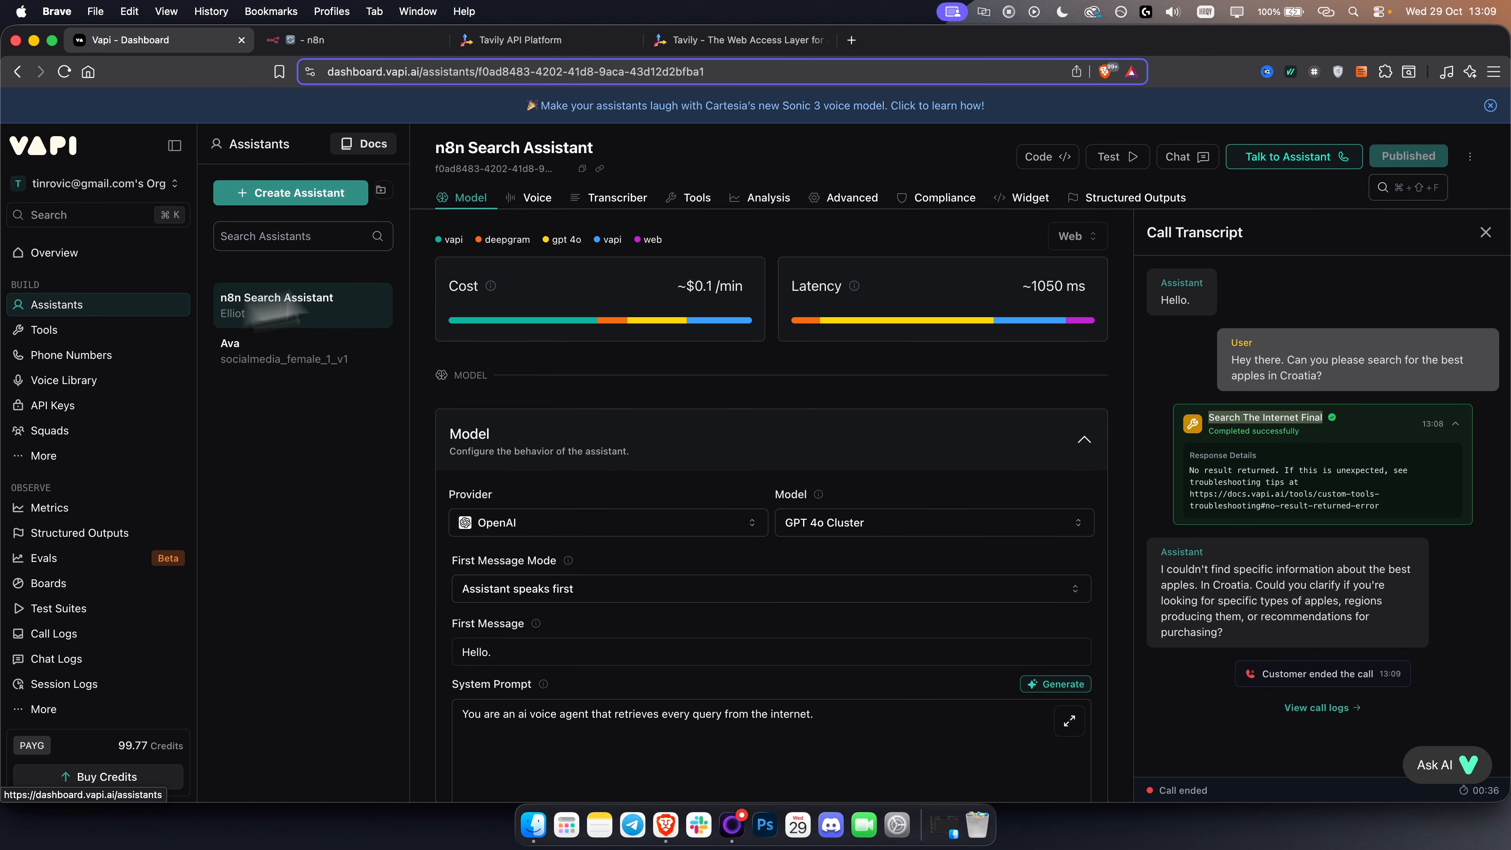
pyautogui.click(693, 198)
pyautogui.click(651, 423)
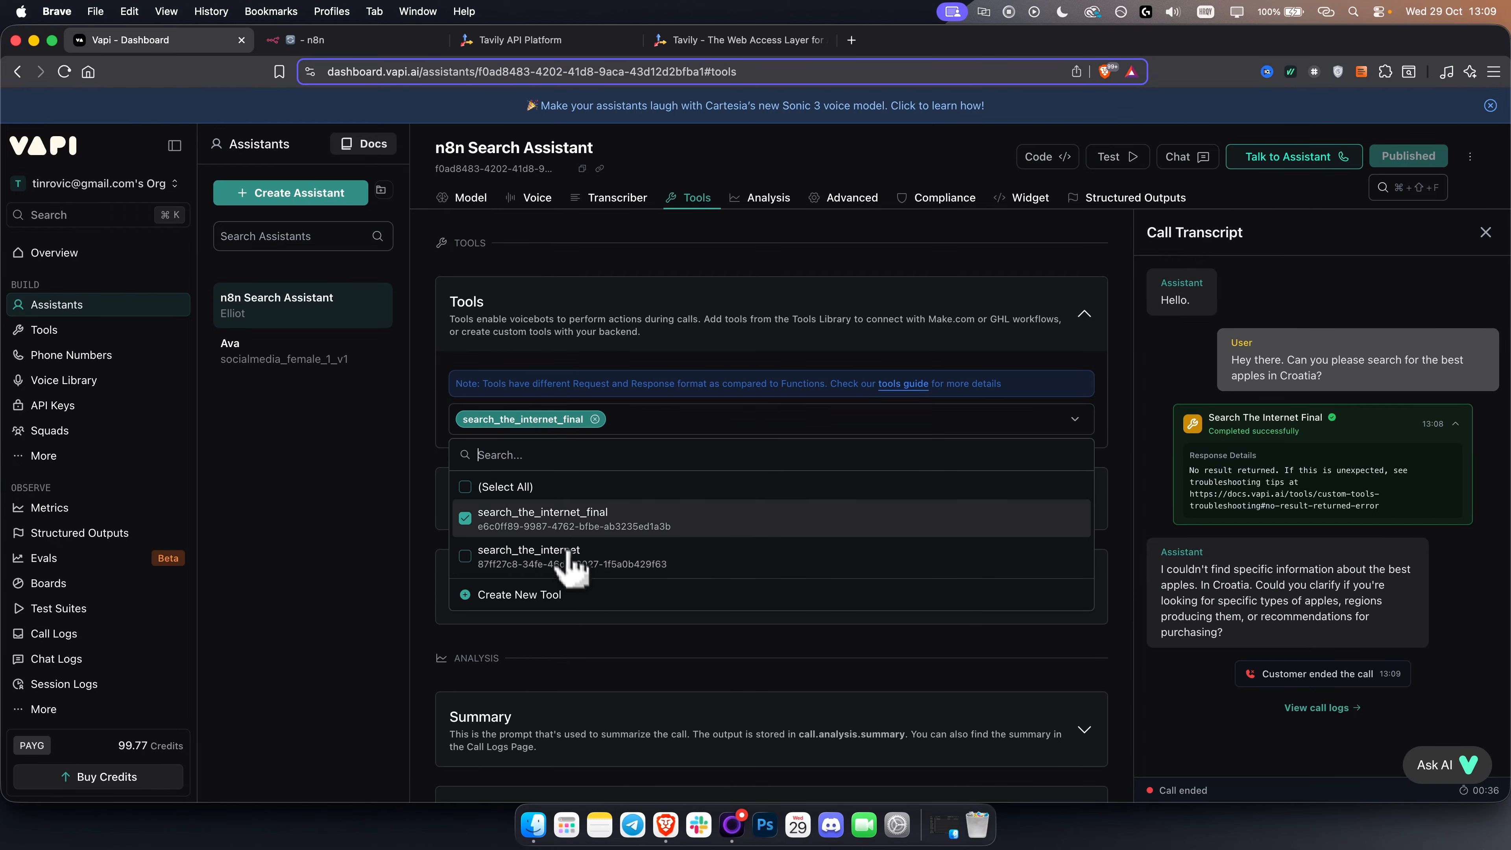
pyautogui.click(299, 439)
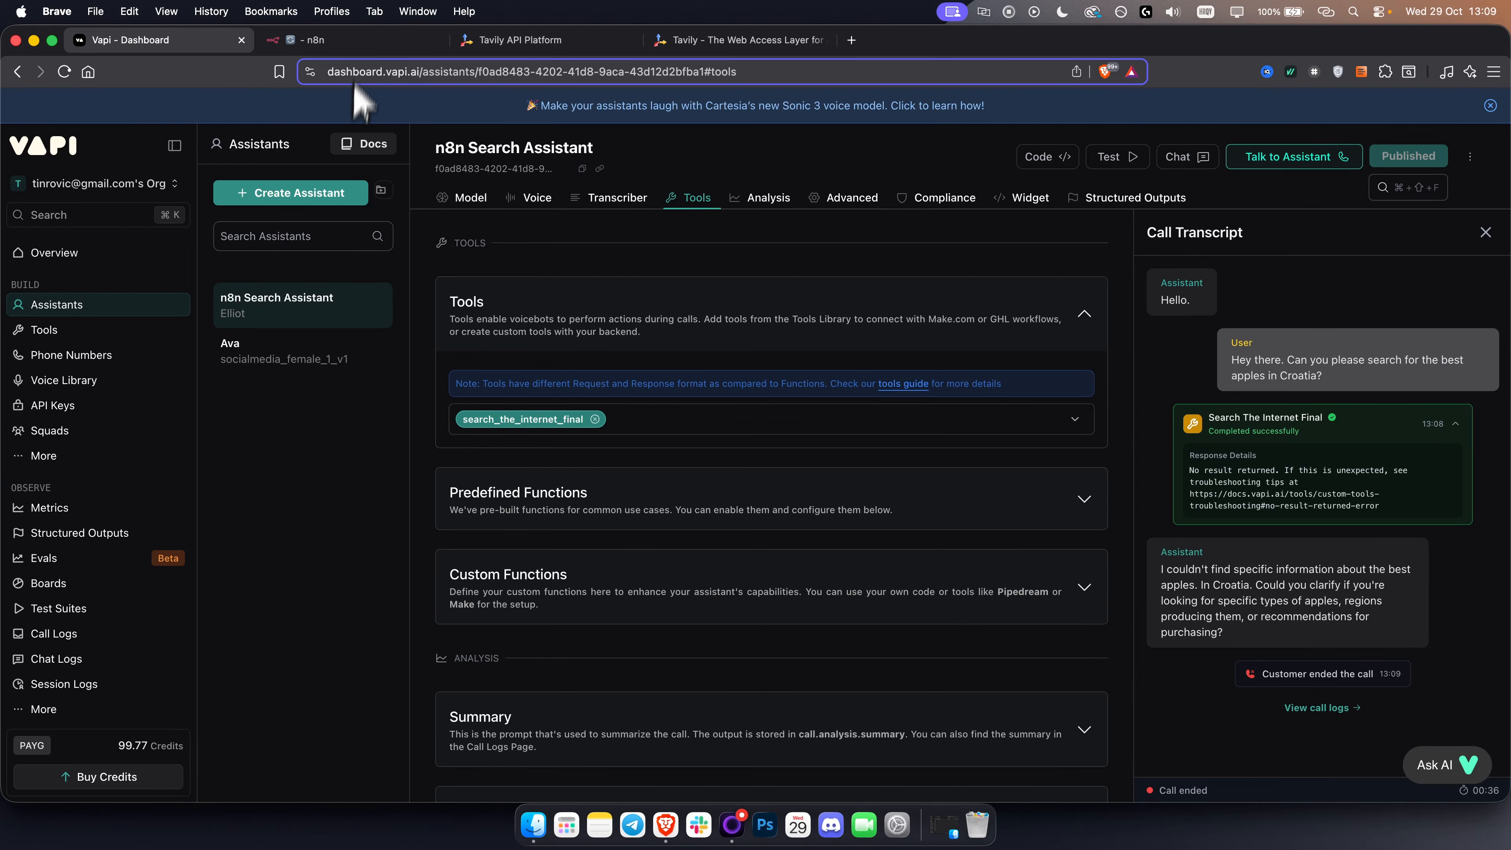
# Step: Switch to n8n and examine the Webhook node's output from the latest execution, from the body up to the headers
pyautogui.click(355, 39)
pyautogui.scroll(5, 535, 244)
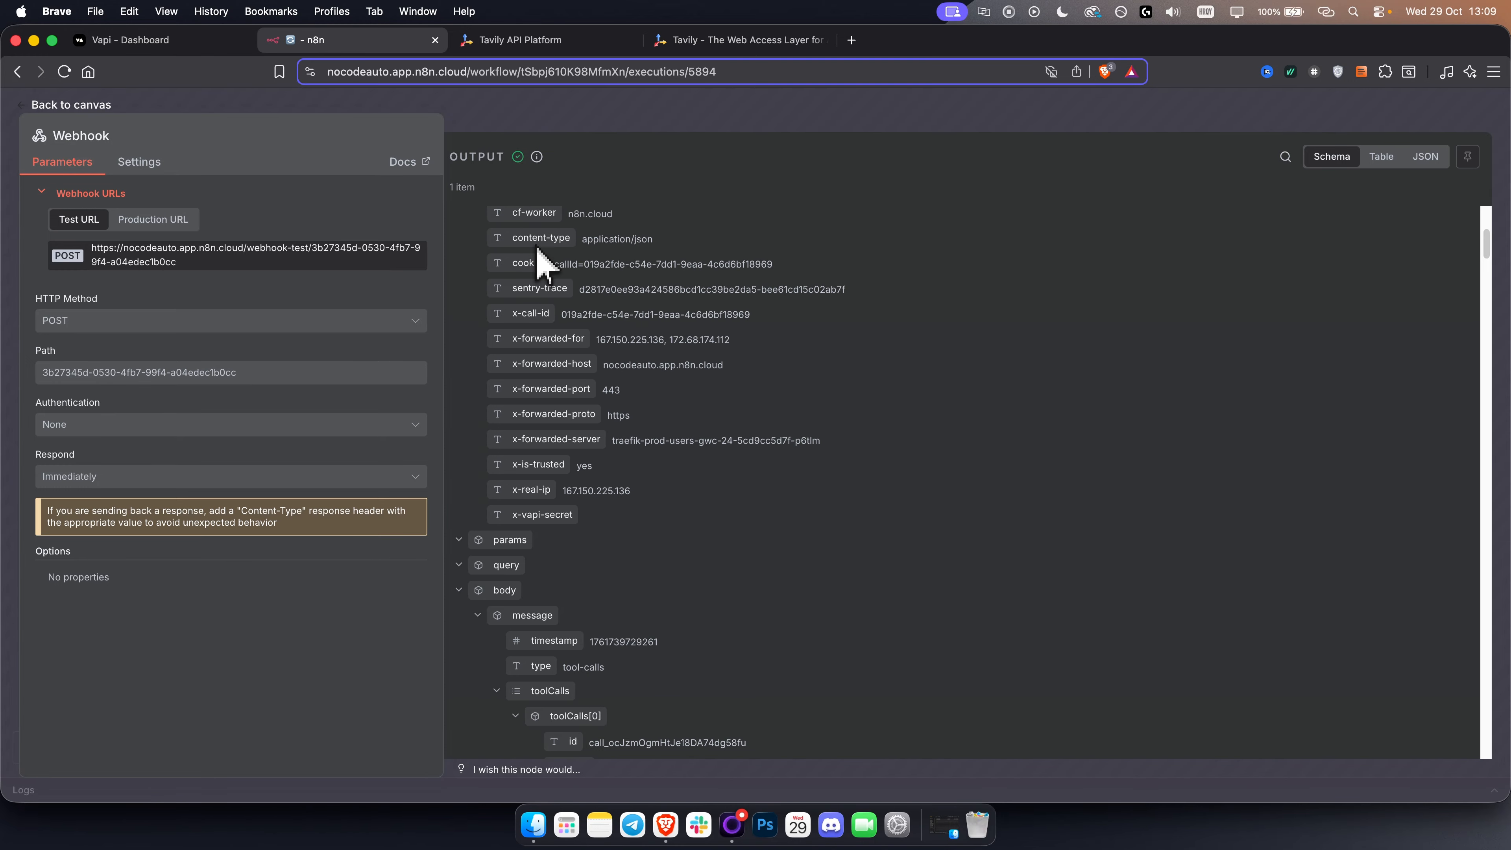
pyautogui.scroll(6, 542, 285)
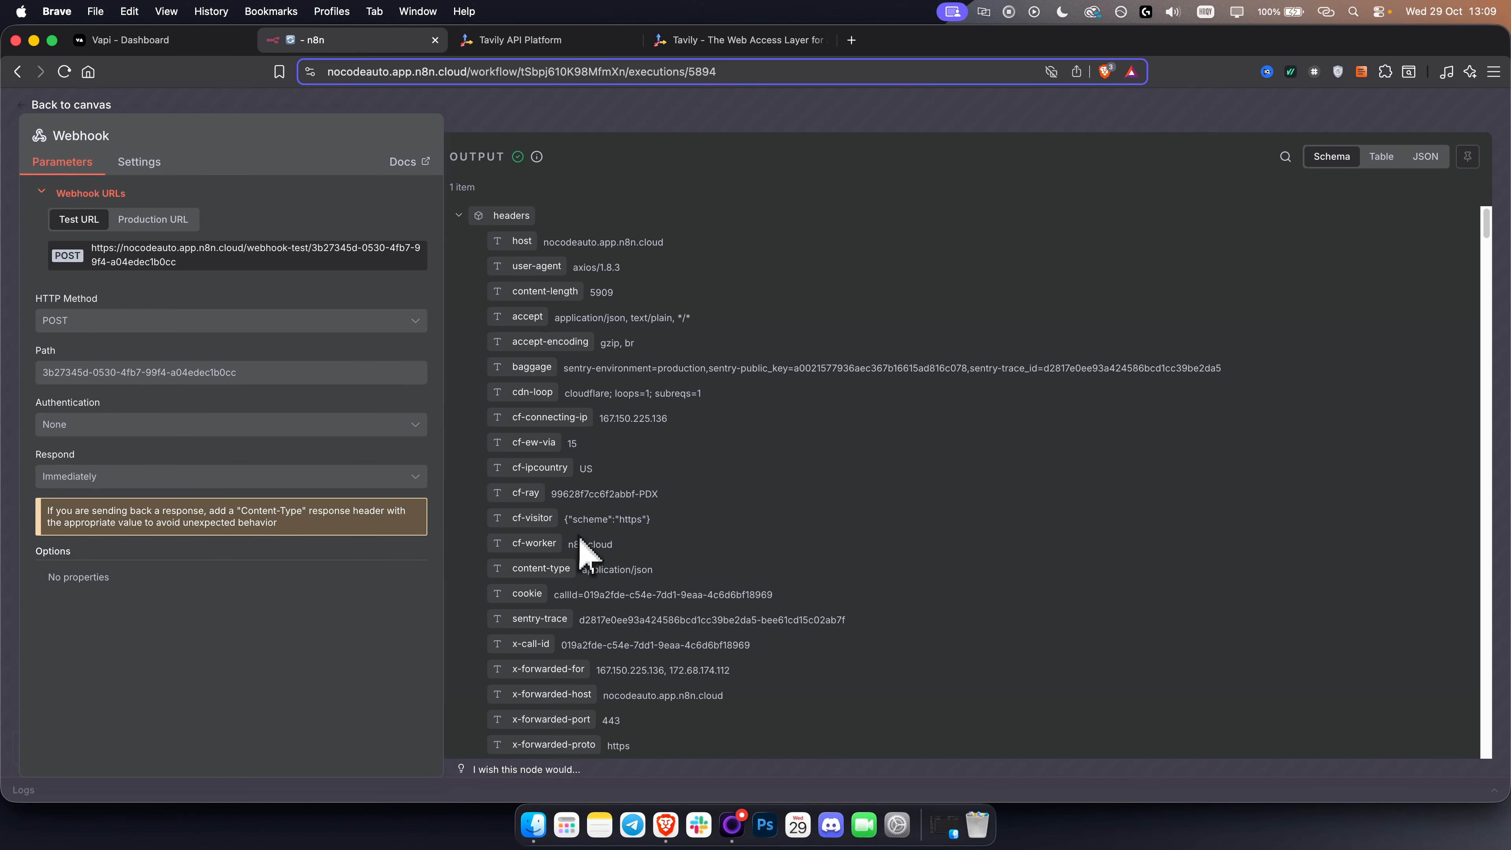
pyautogui.click(678, 129)
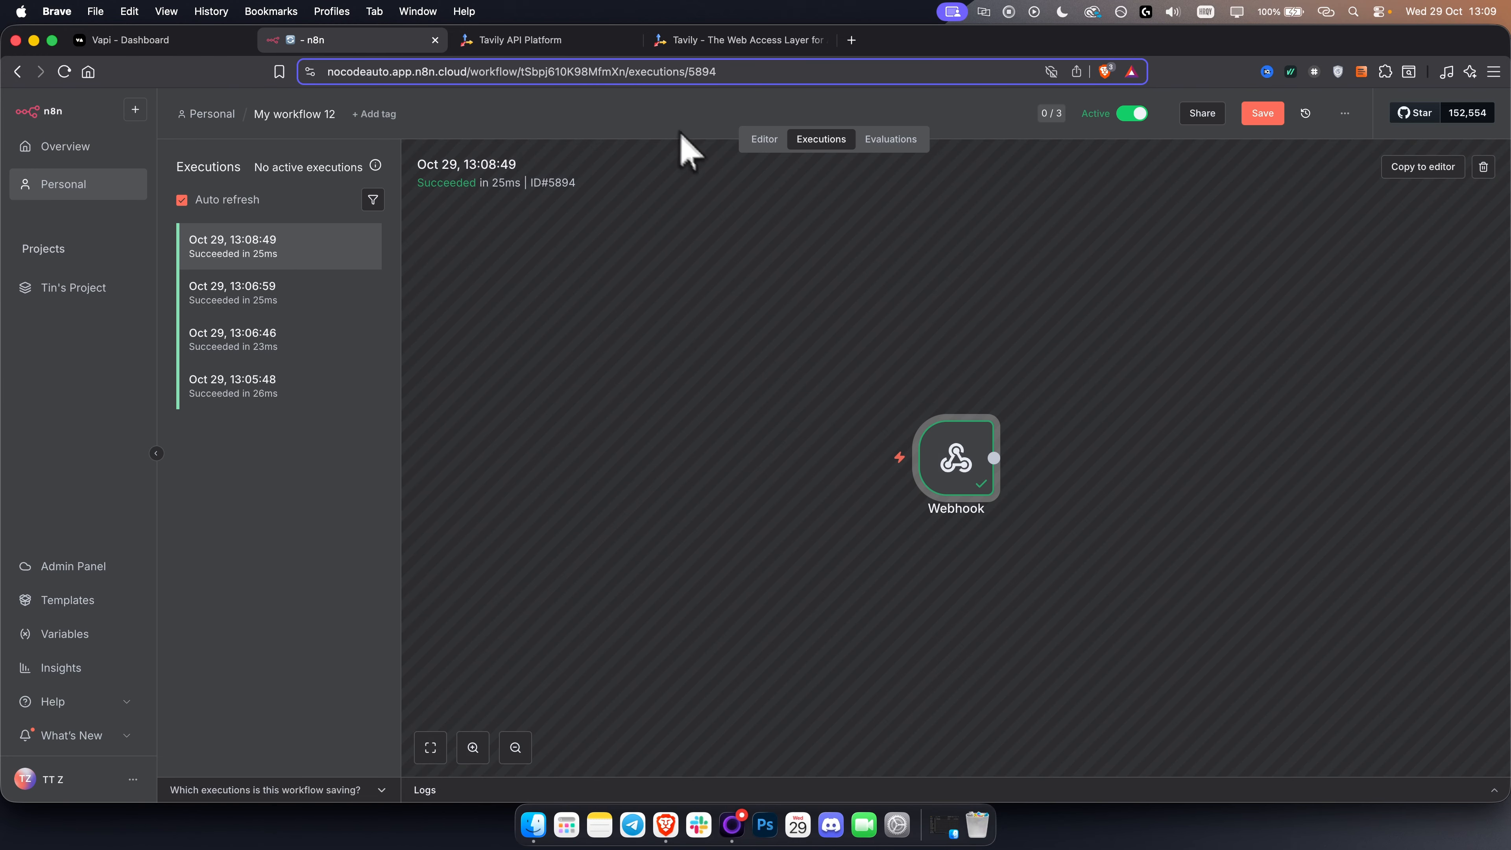
# Step: Copy the Oct 29, 13:08:49 execution into the editor and stop the Webhook node's listening for a test event
pyautogui.moveTo(945, 456); pyautogui.dragTo(843, 443)
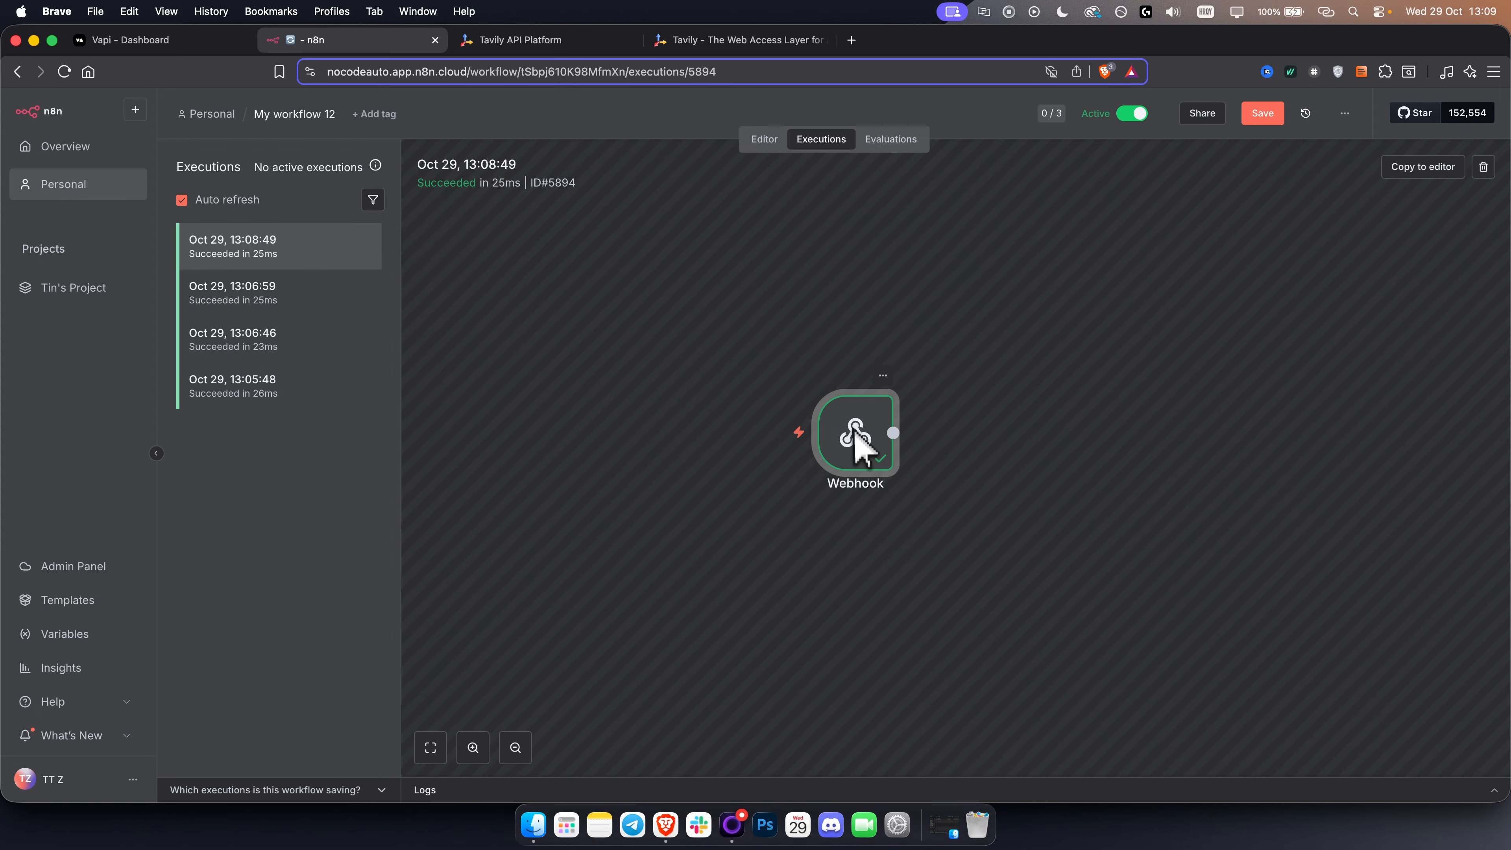
pyautogui.click(1422, 173)
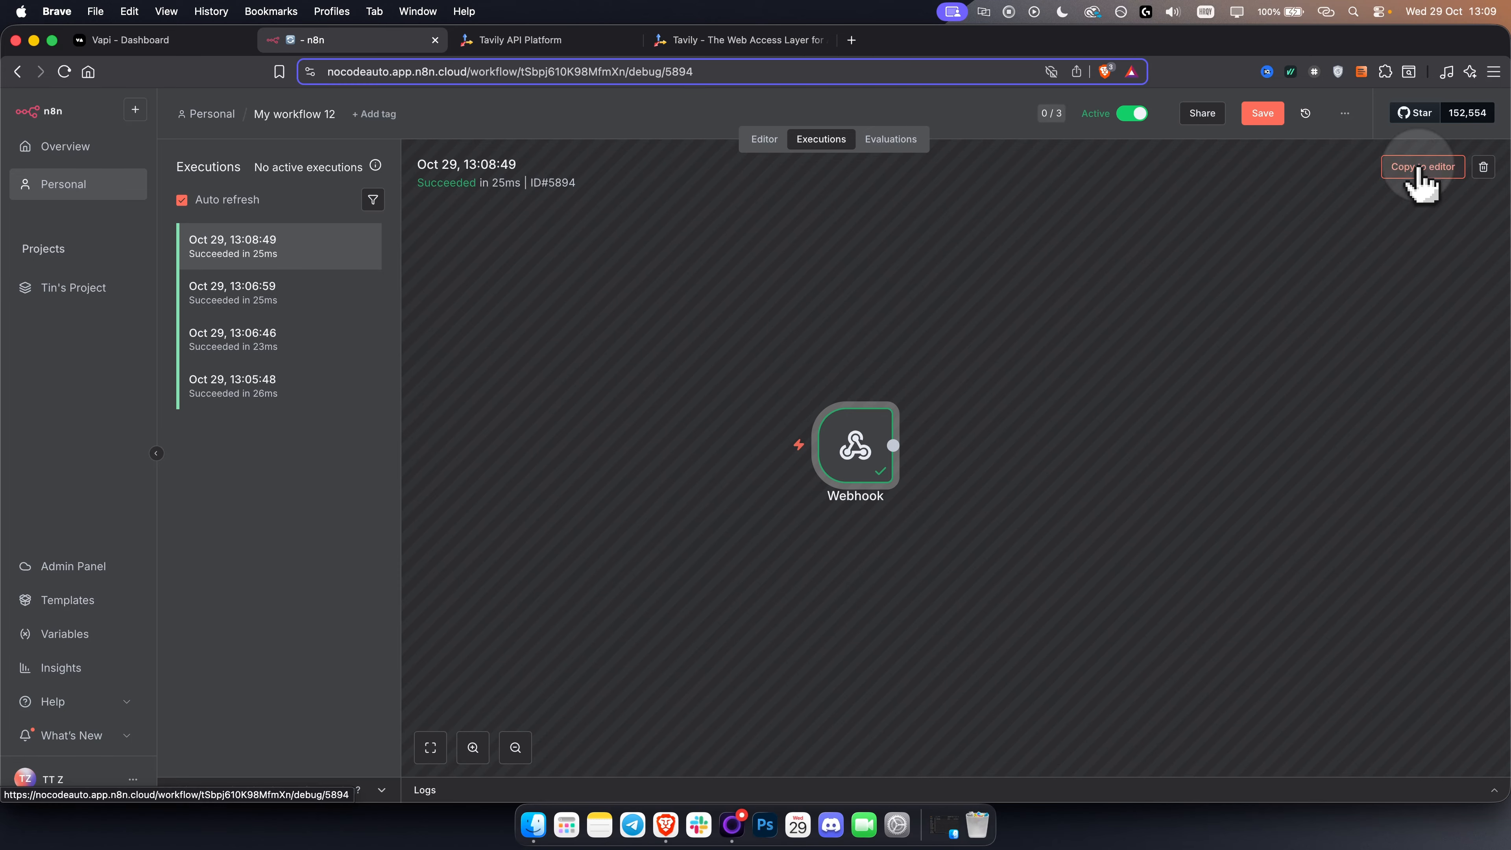
pyautogui.doubleClick(387, 396)
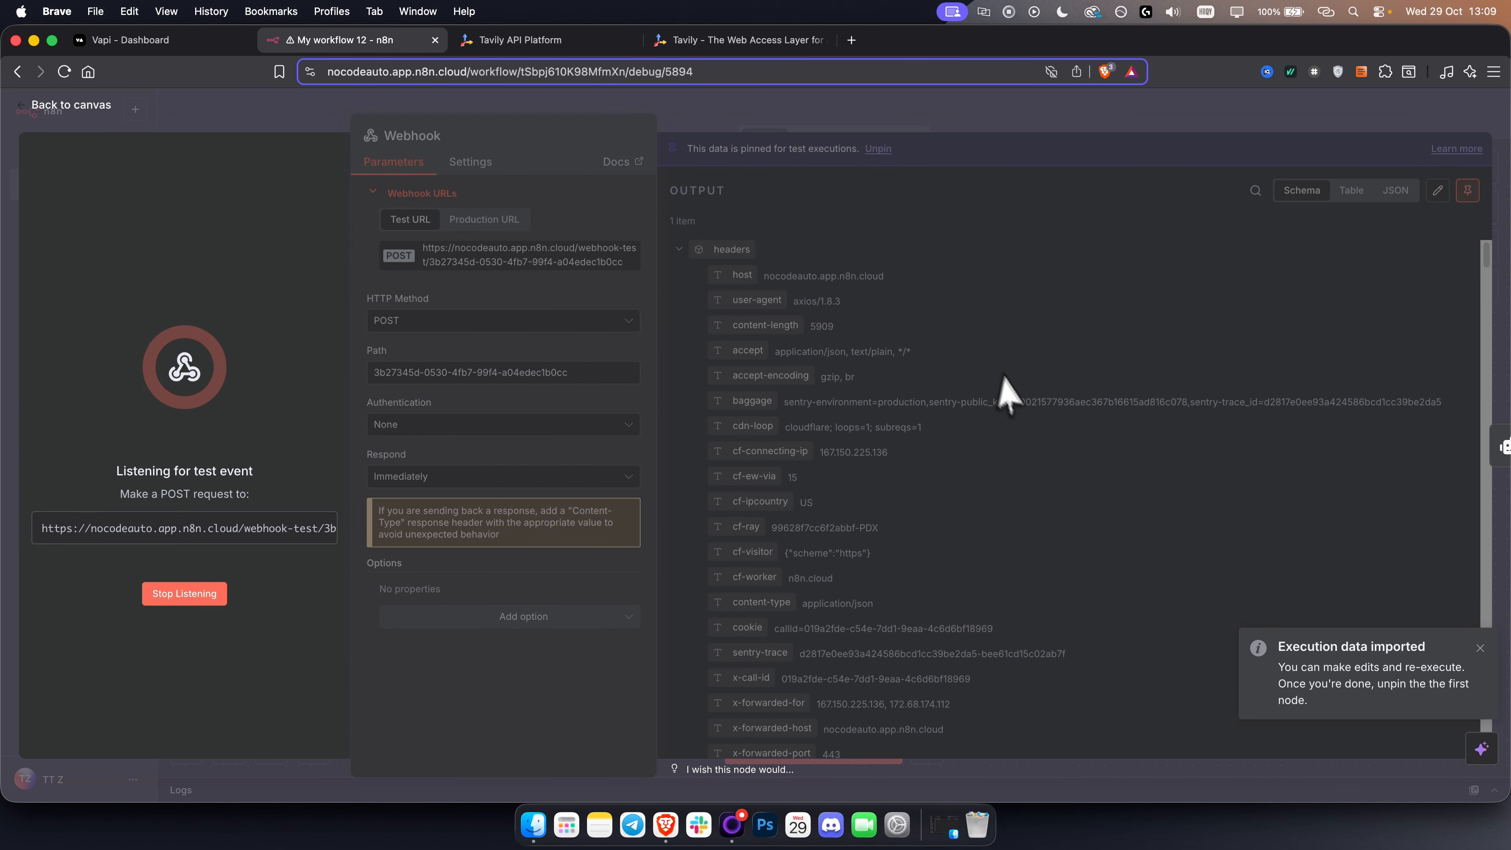
pyautogui.click(191, 597)
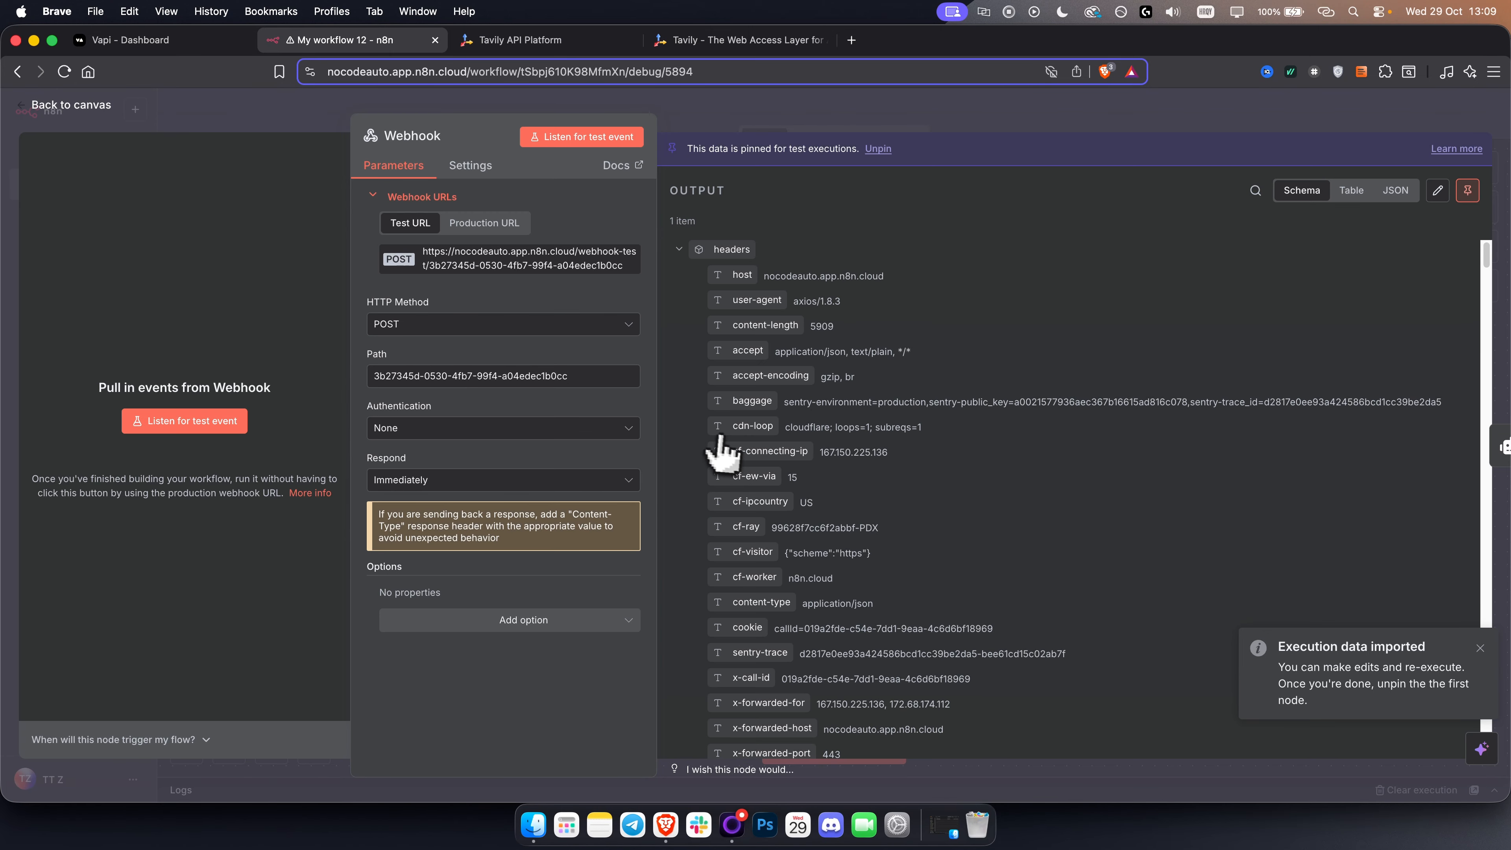
# Step: Examine the query argument of the first tool call in the Webhook node's output body, and return to the canvas
pyautogui.scroll(-7, 782, 428)
pyautogui.scroll(-4, 798, 425)
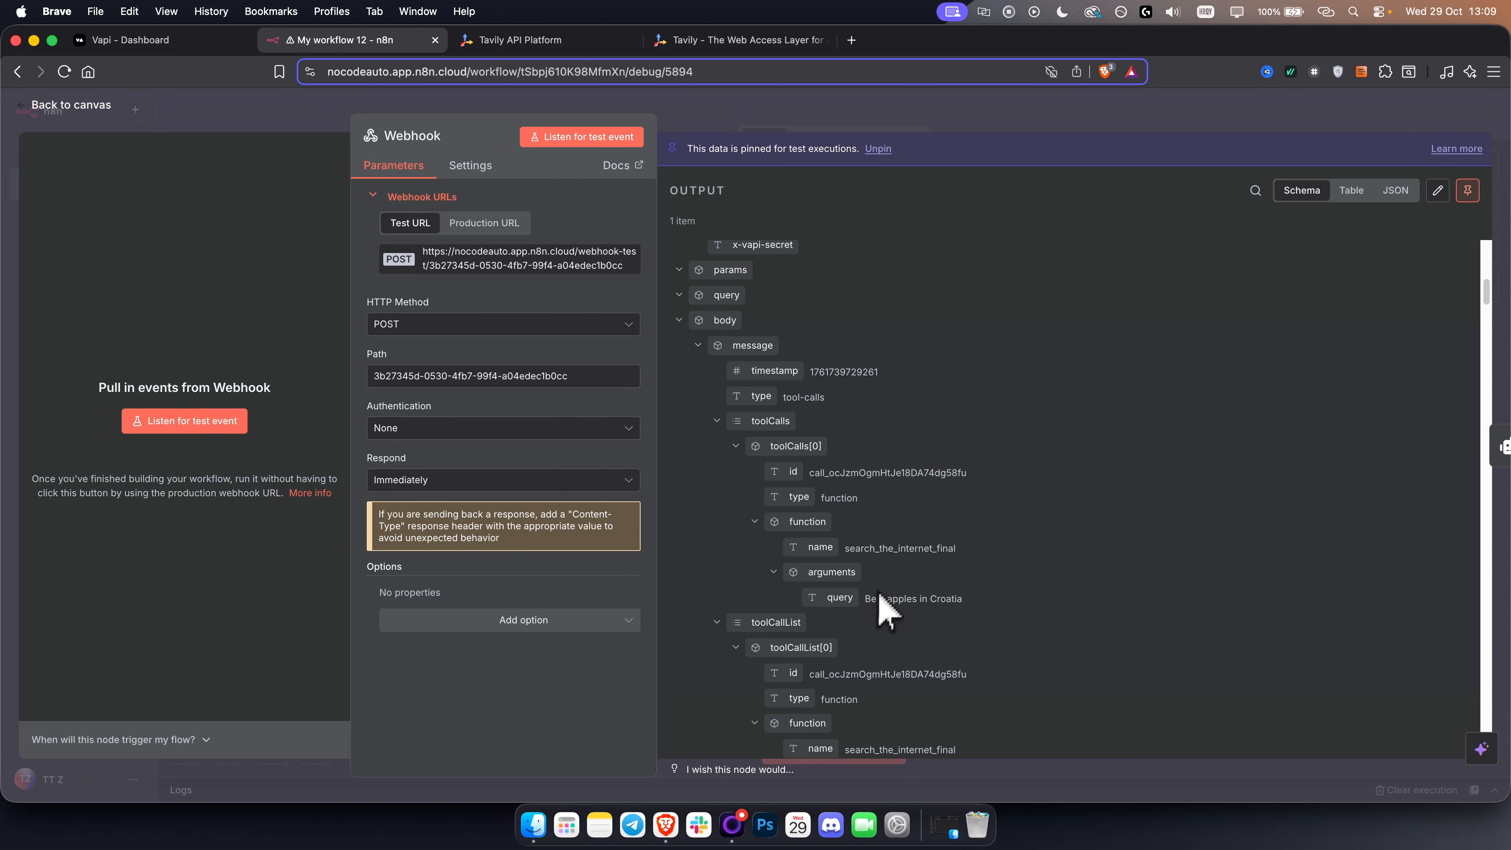
pyautogui.moveTo(869, 602); pyautogui.dragTo(990, 601)
pyautogui.press('Escape')
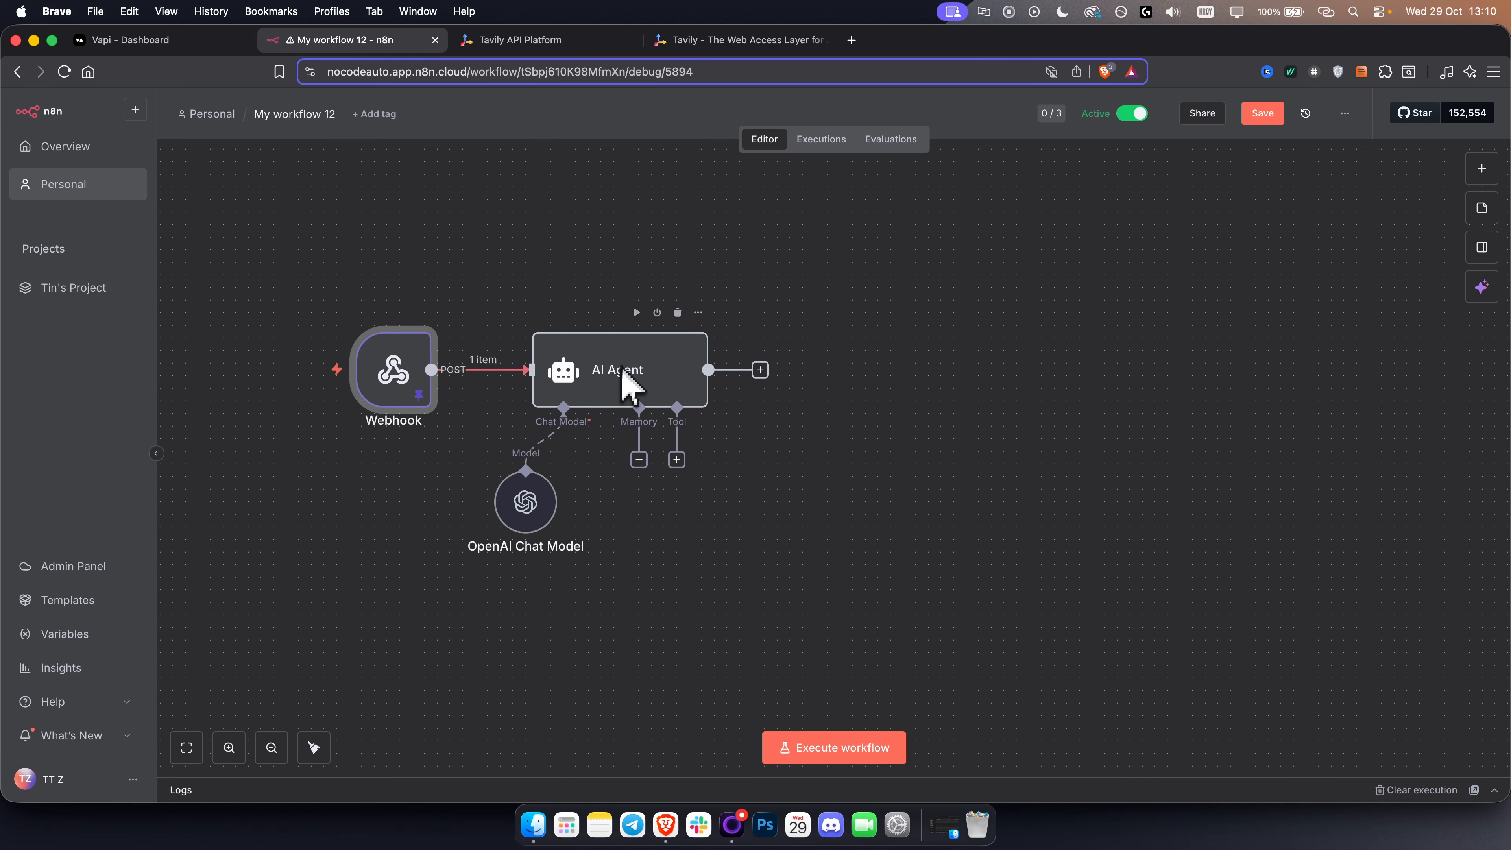
# Step: Look up the AI Agent node among the available nodes and check the existing AI Agent's parameters
pyautogui.click(1481, 169)
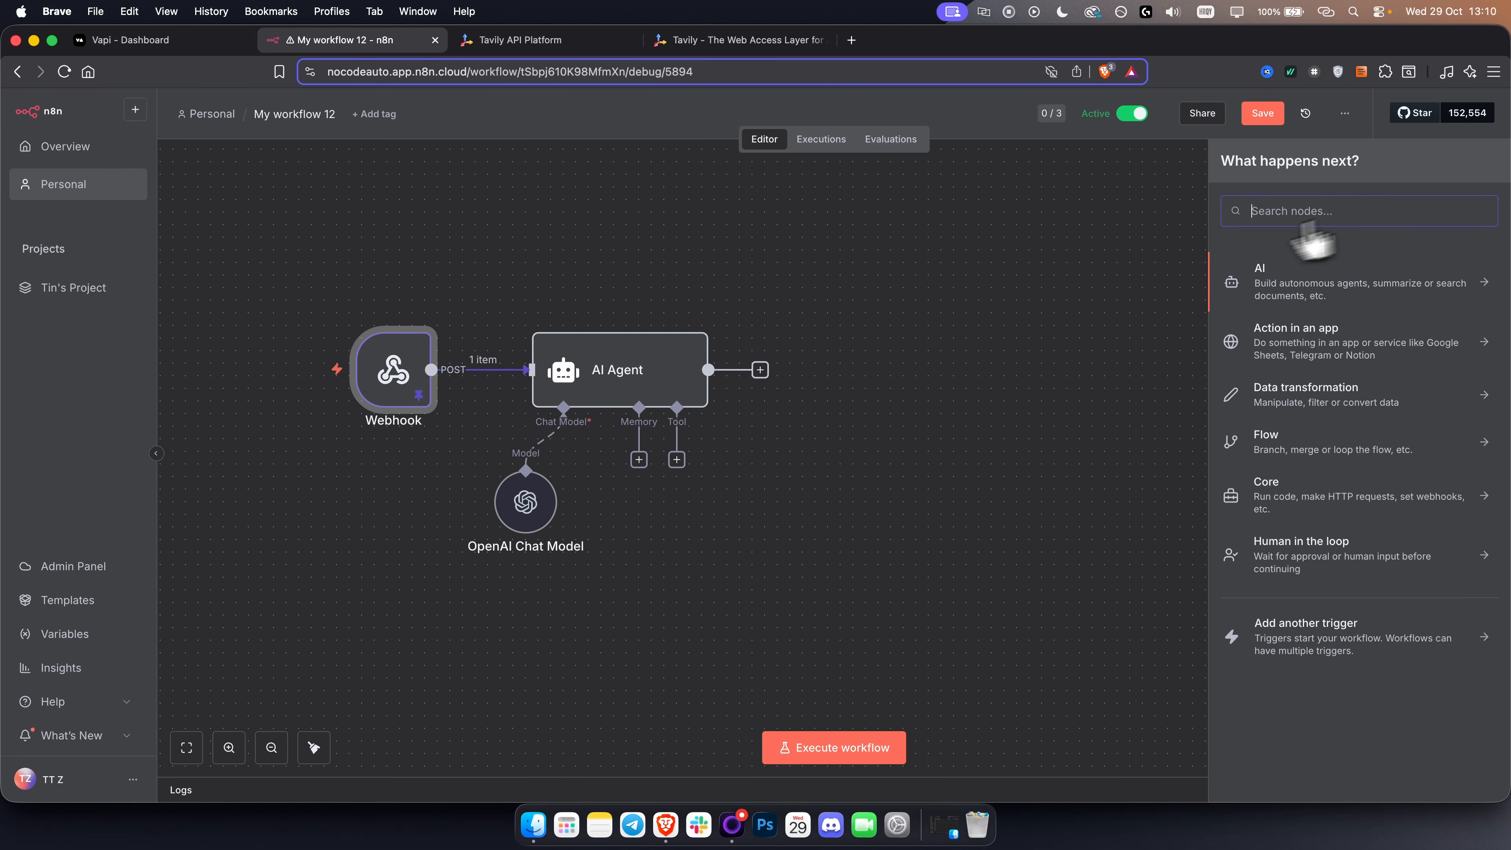
pyautogui.write('ai age')
pyautogui.press('Escape')
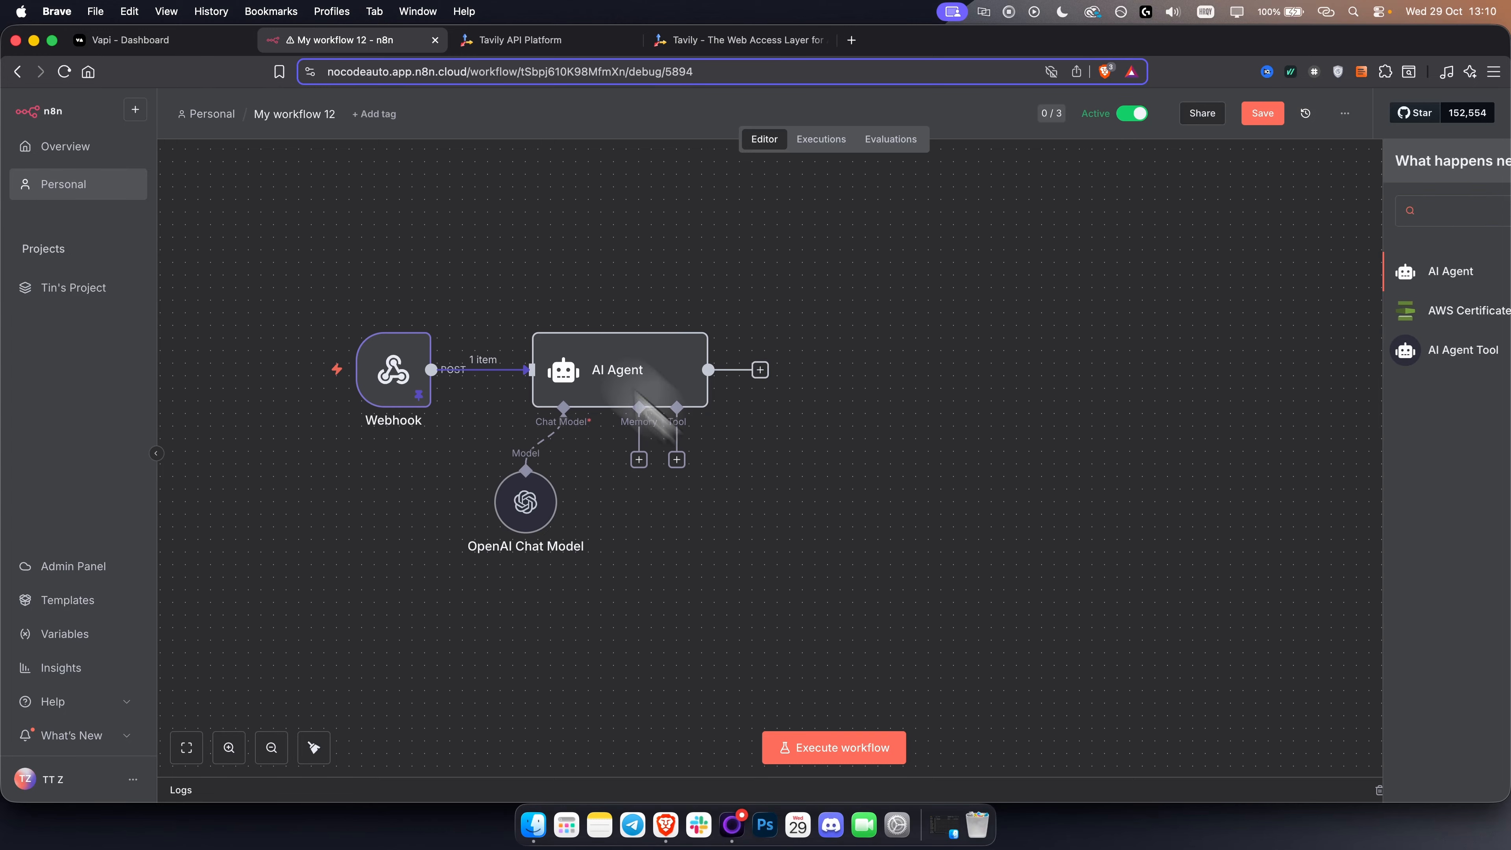
pyautogui.doubleClick(621, 387)
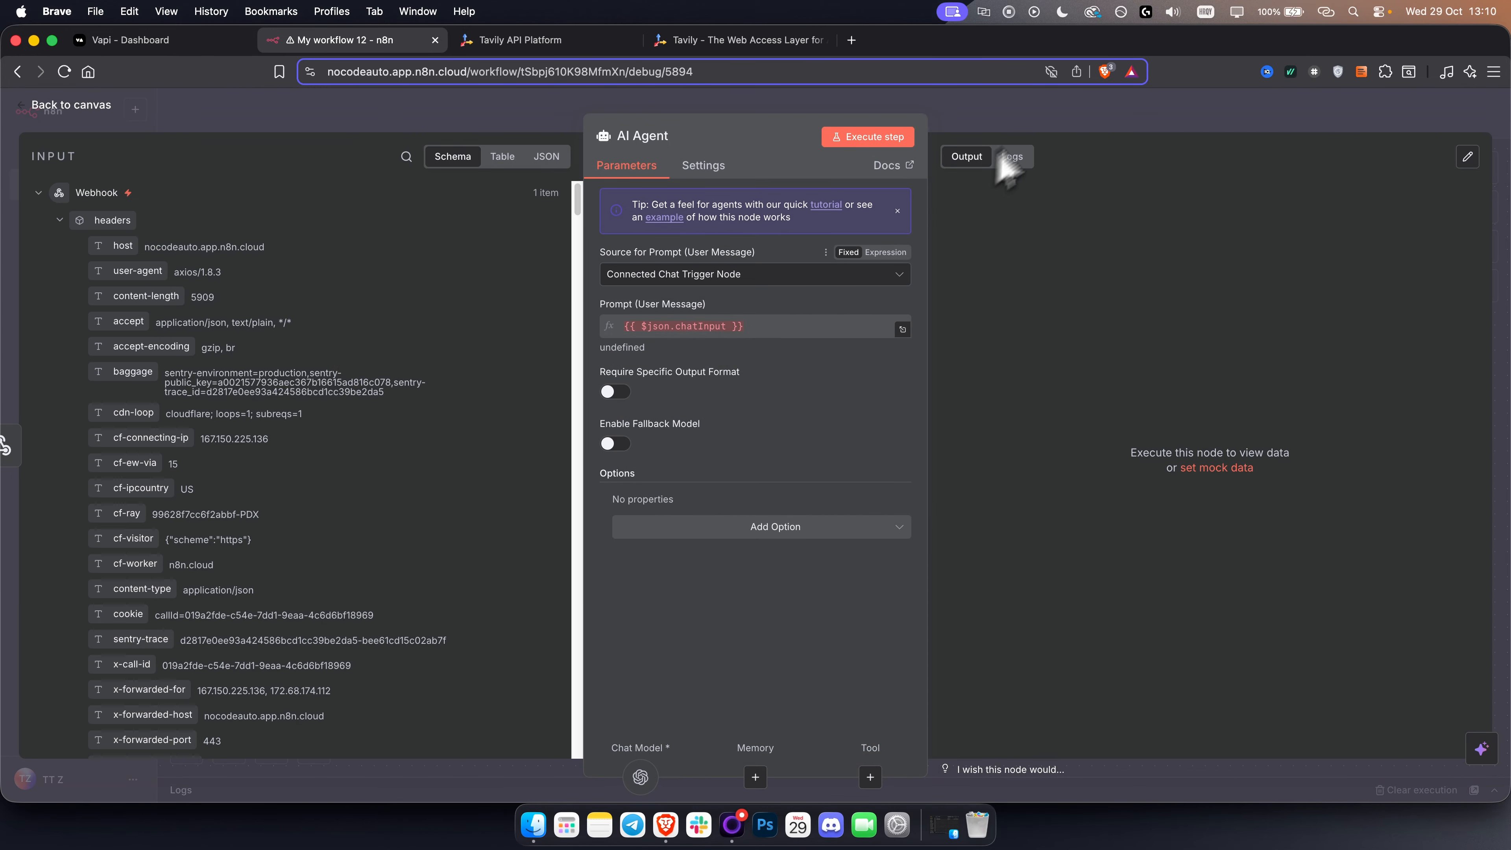
pyautogui.press('Escape')
# Step: Move the OpenAI Chat Model node slightly lower and review its model setting and Fuel Your Digital API credential
pyautogui.moveTo(514, 529); pyautogui.dragTo(509, 539)
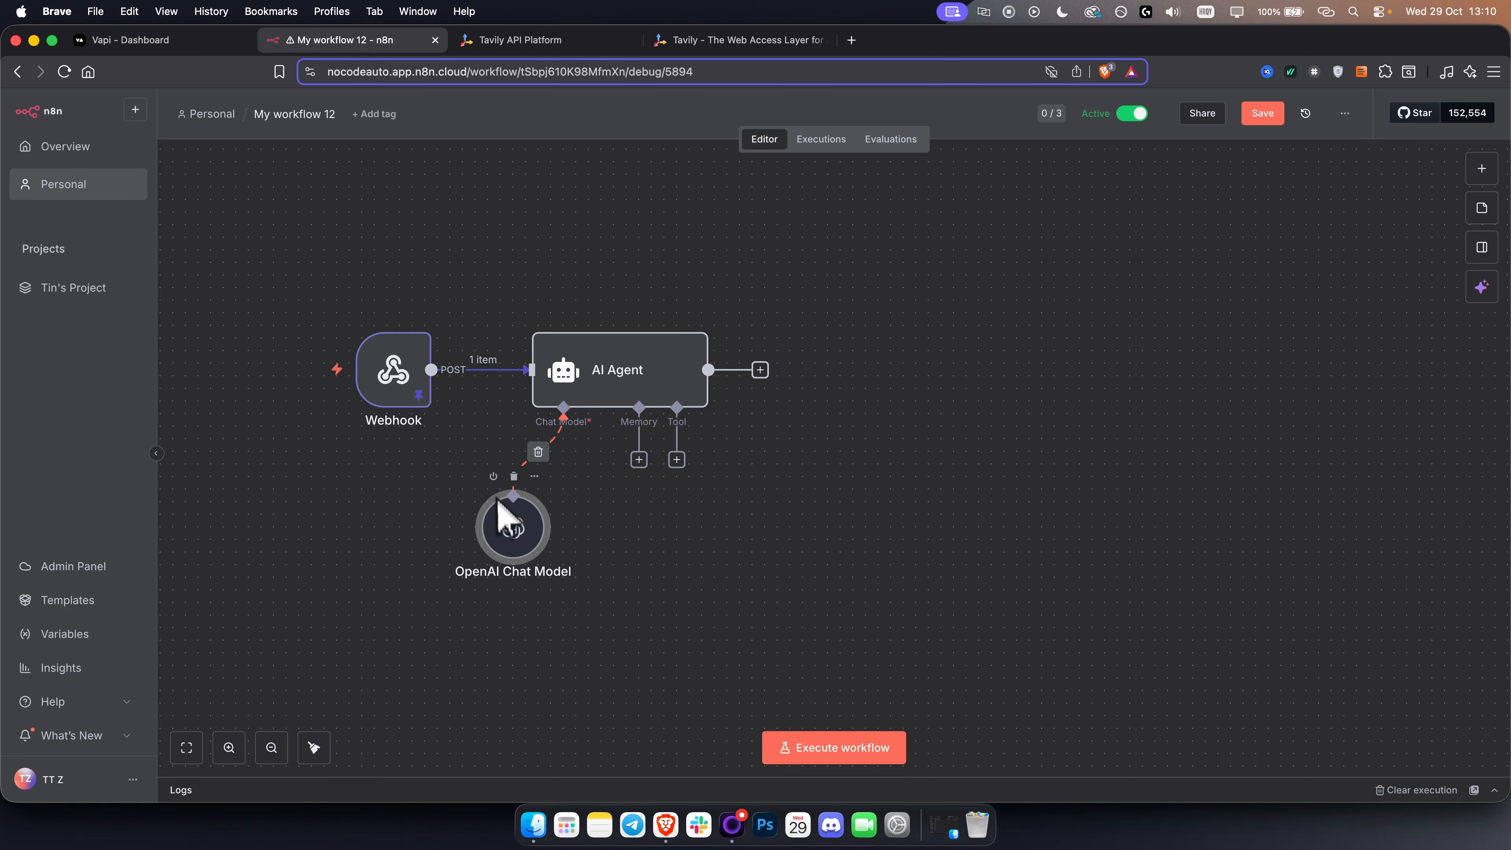
pyautogui.doubleClick(512, 535)
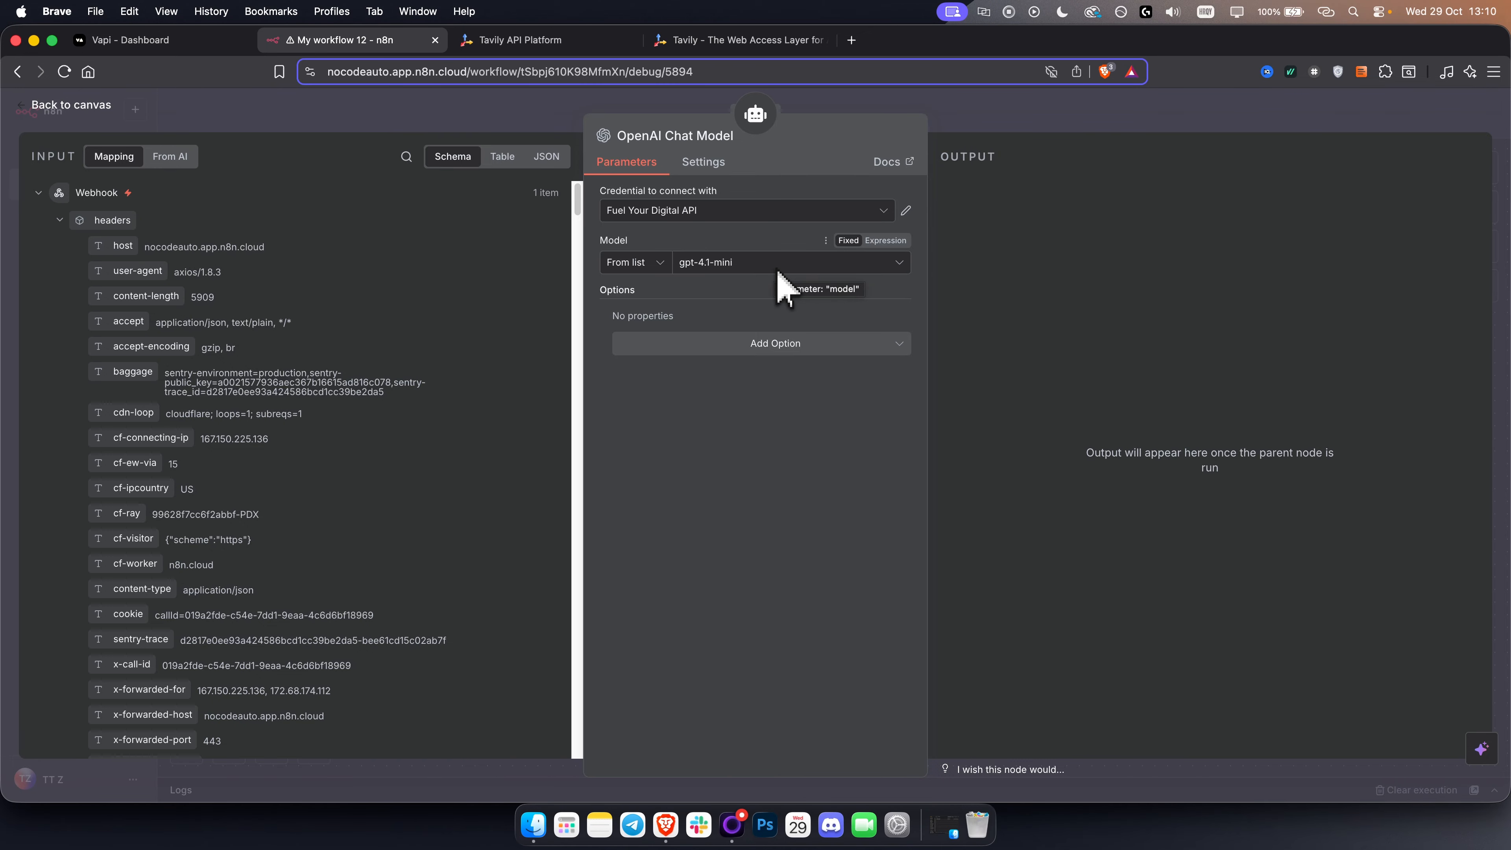
pyautogui.click(916, 213)
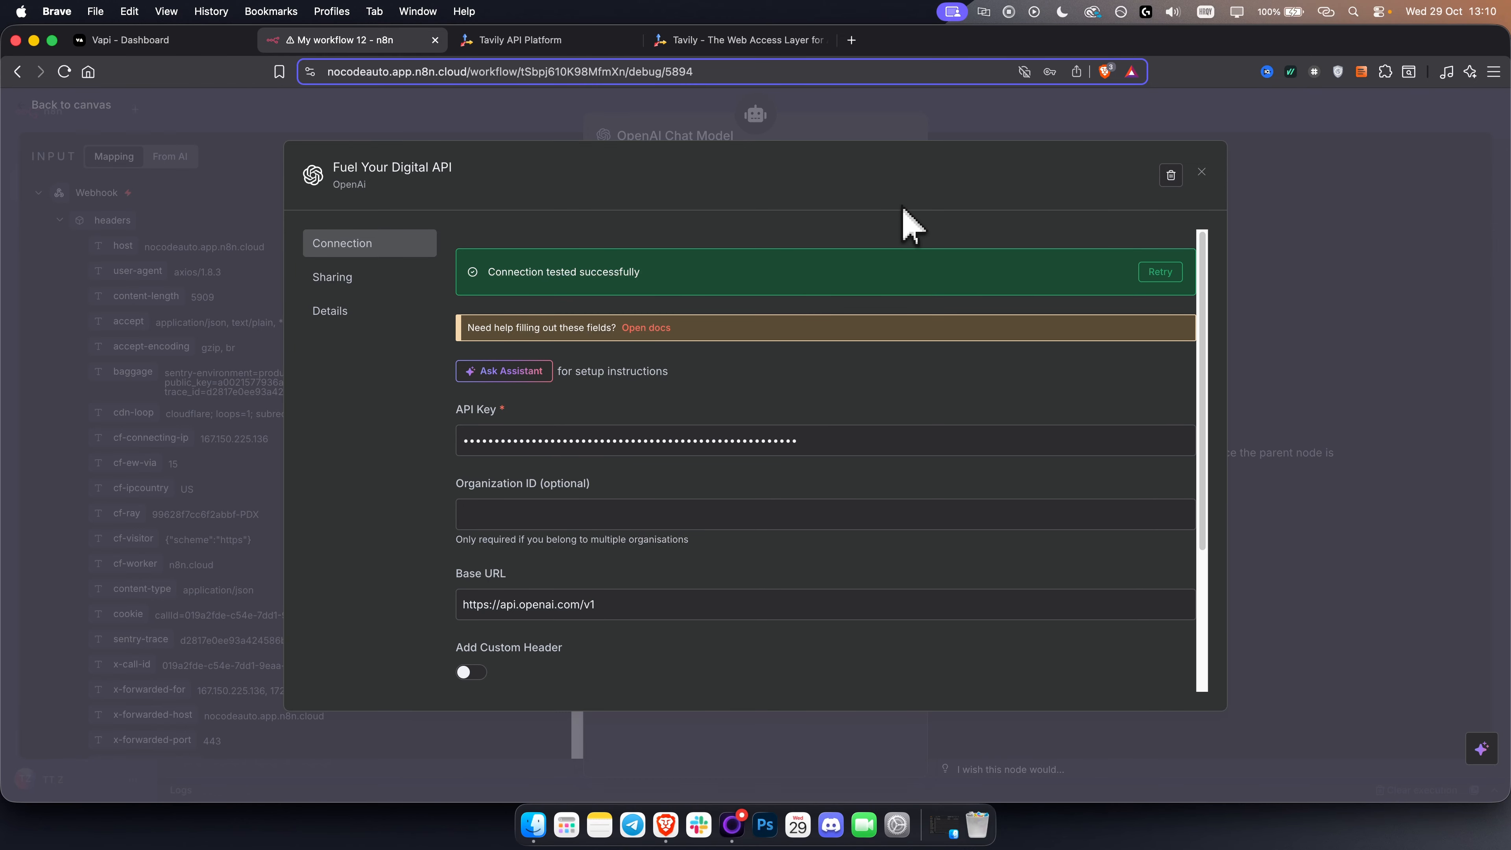
pyautogui.click(1201, 172)
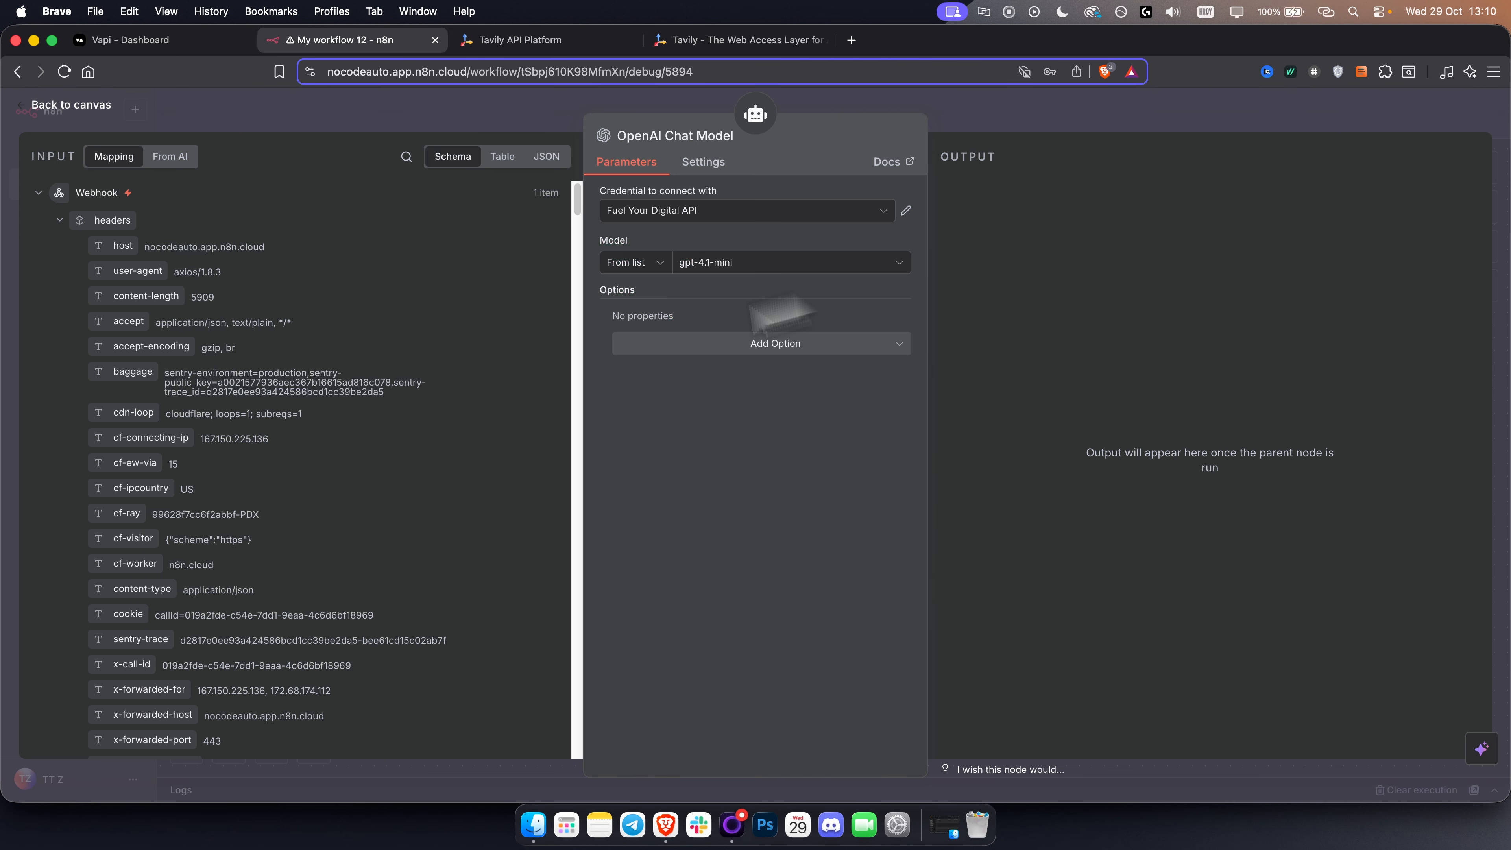
pyautogui.click(1018, 122)
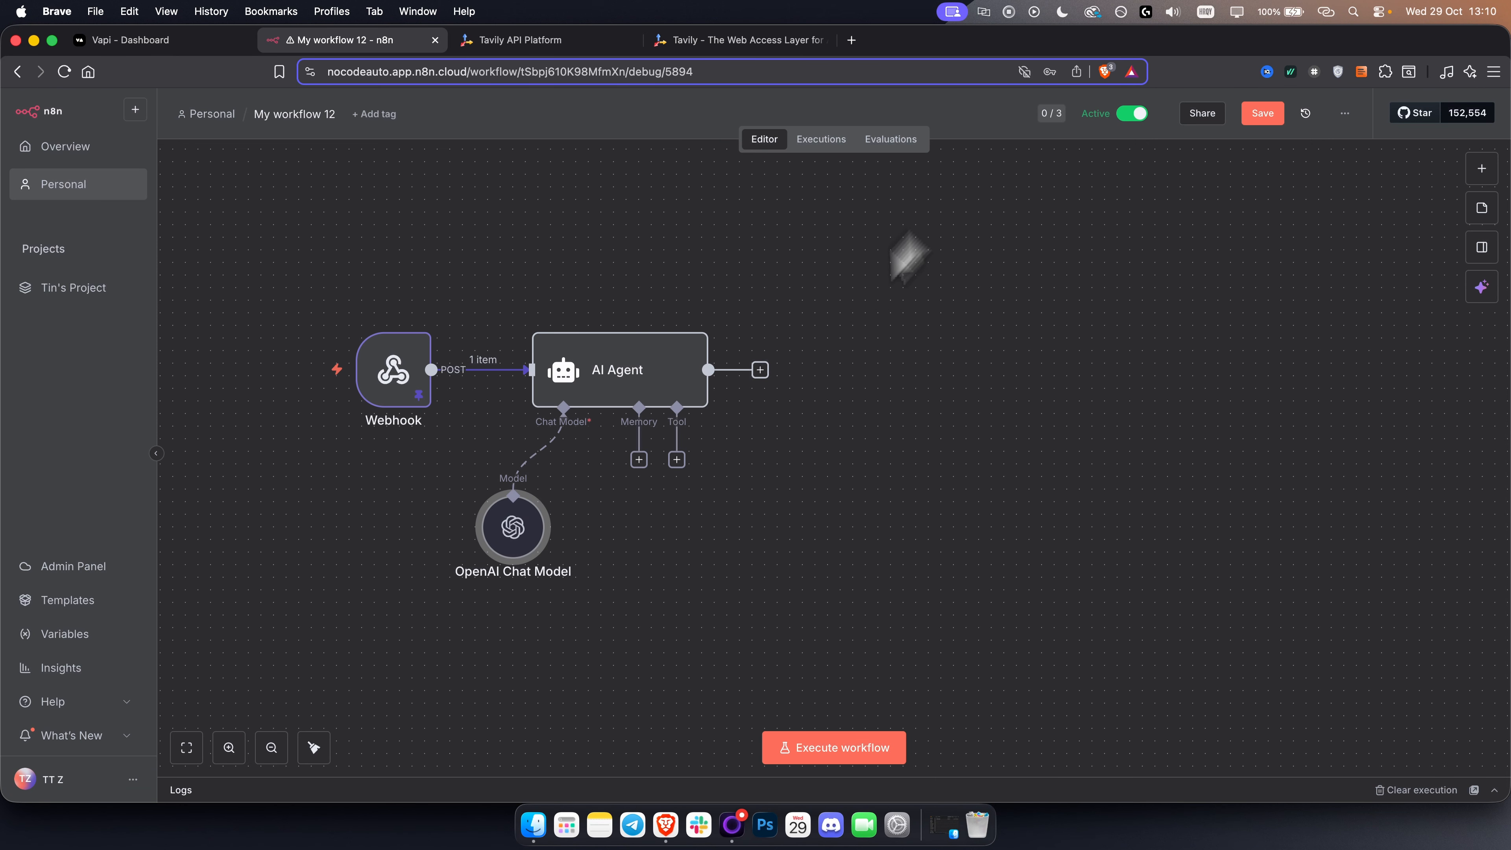
# Step: Add the Tavily Tool to the AI Agent and select the Tavily account credential for it
pyautogui.click(676, 459)
pyautogui.write('tavi')
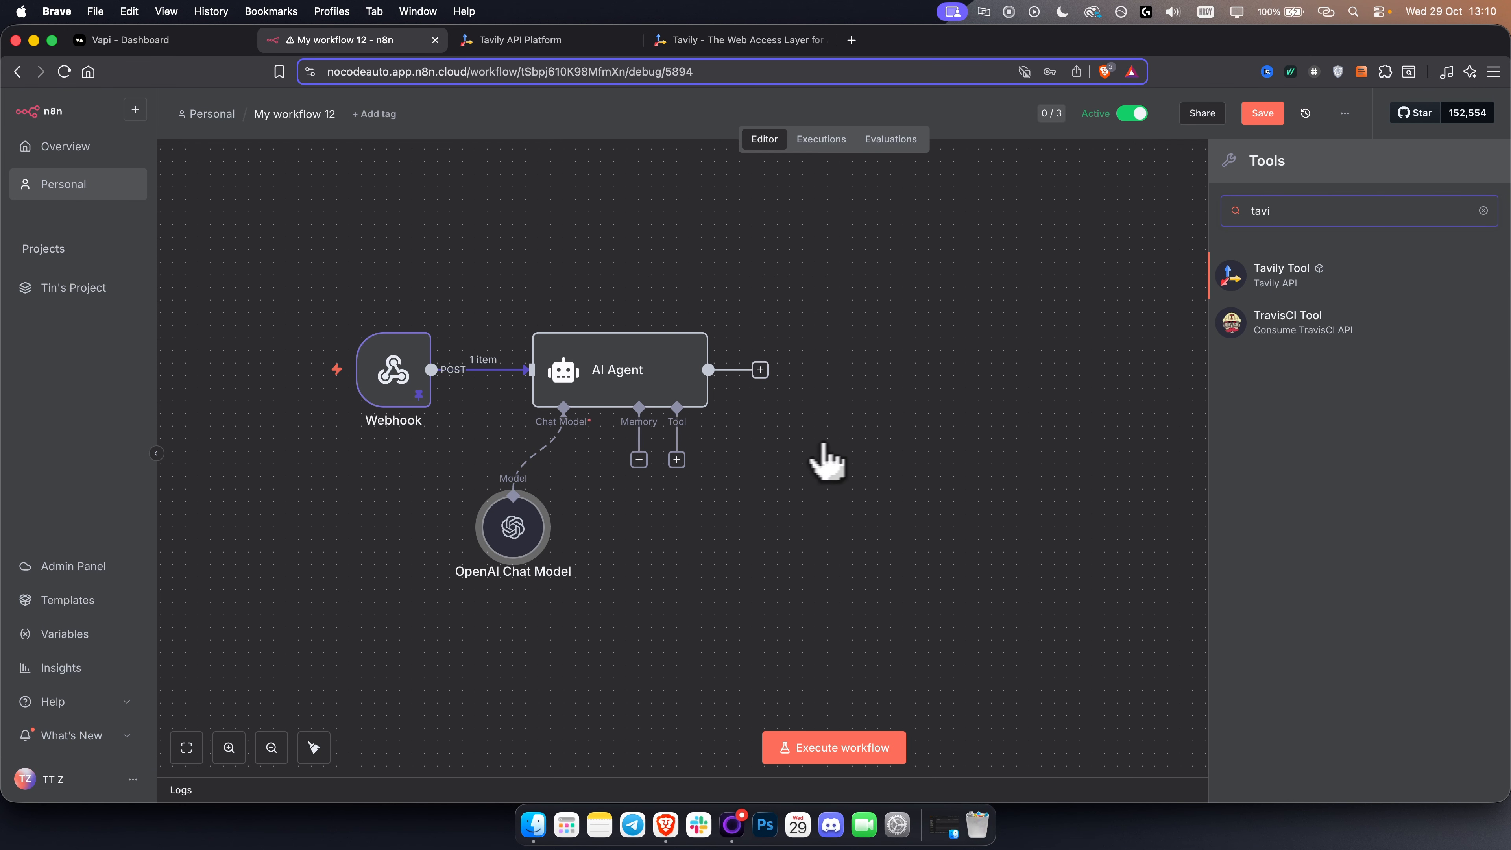
pyautogui.click(1279, 275)
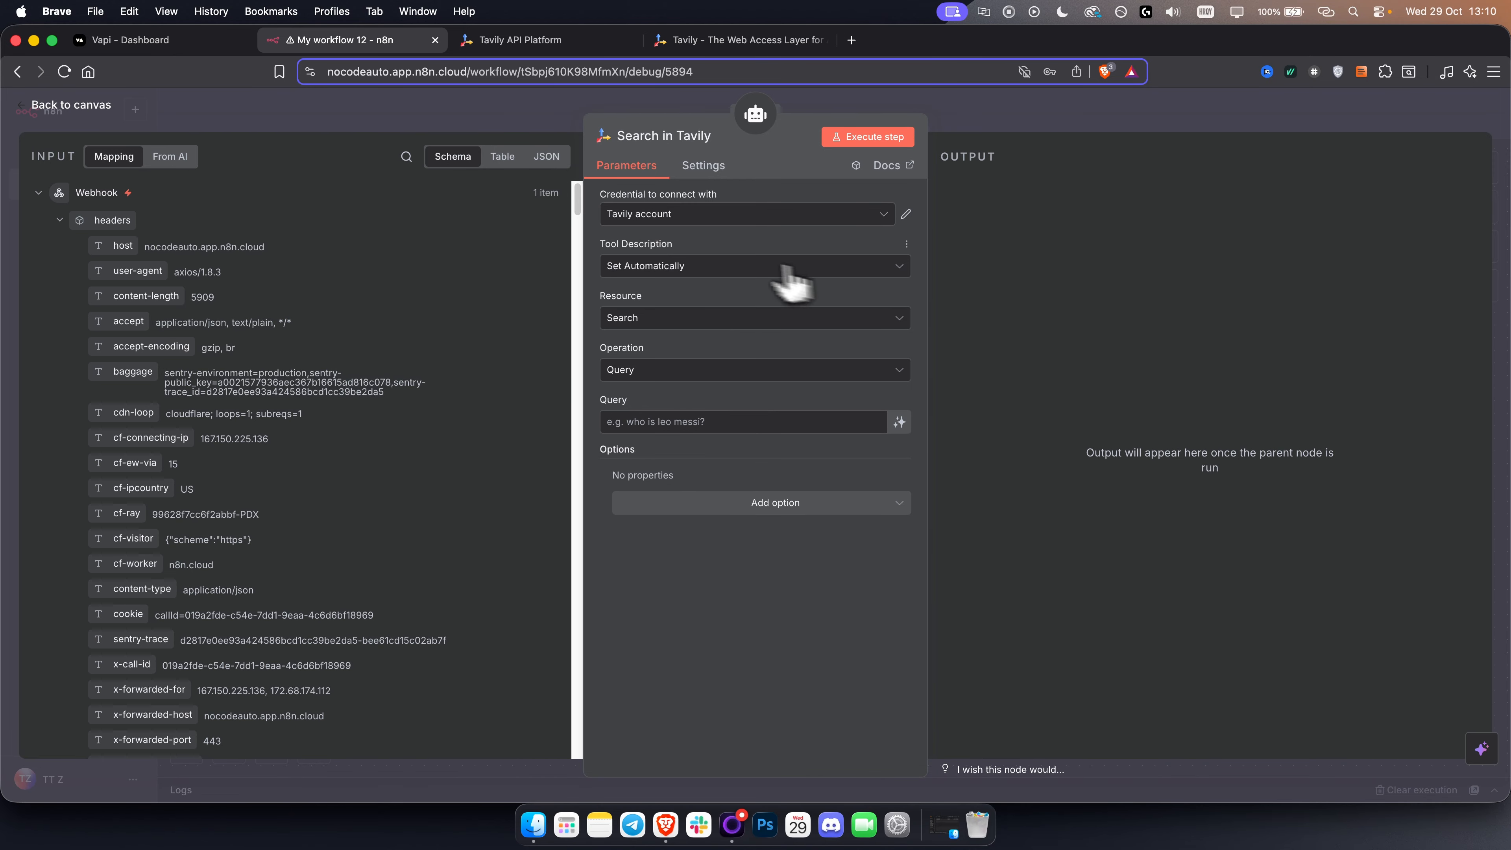
pyautogui.click(706, 216)
pyautogui.click(691, 248)
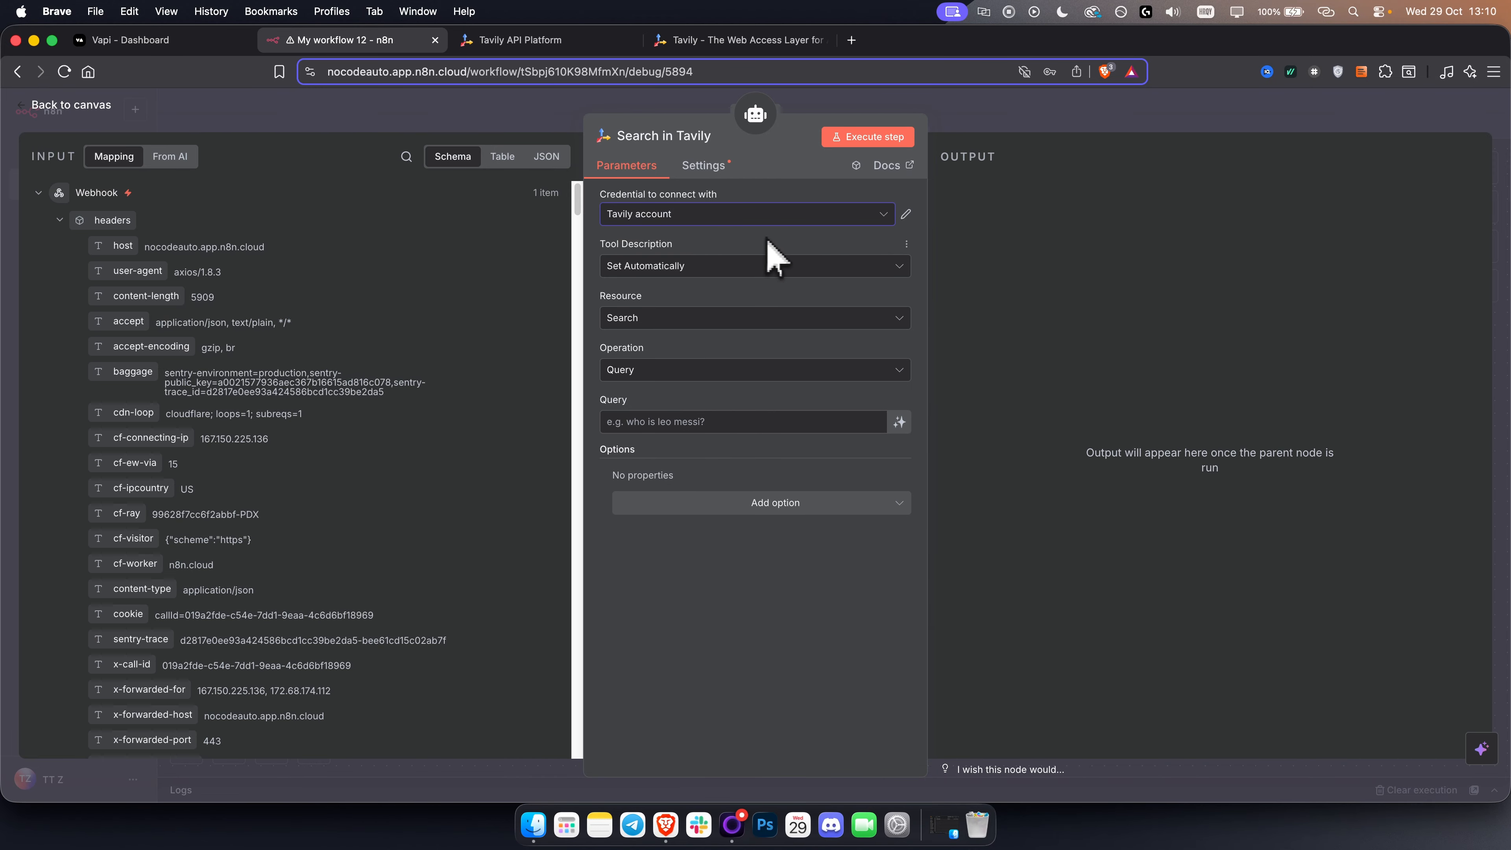
pyautogui.click(670, 423)
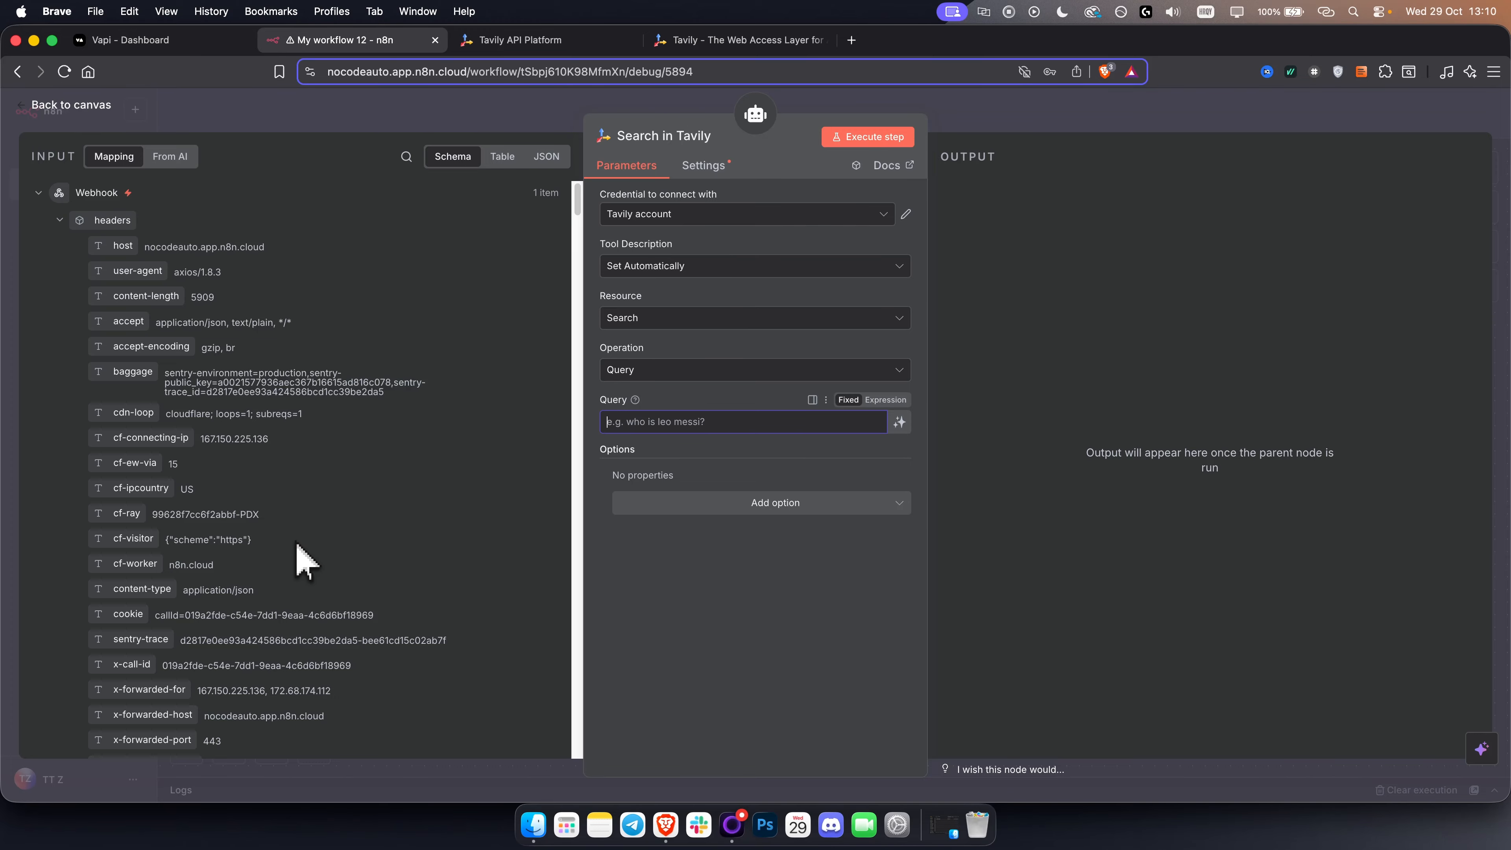
# Step: Open the Tavily account credential for editing and copy the API key named n8n from the Tavily API Platform
pyautogui.click(905, 215)
pyautogui.click(744, 39)
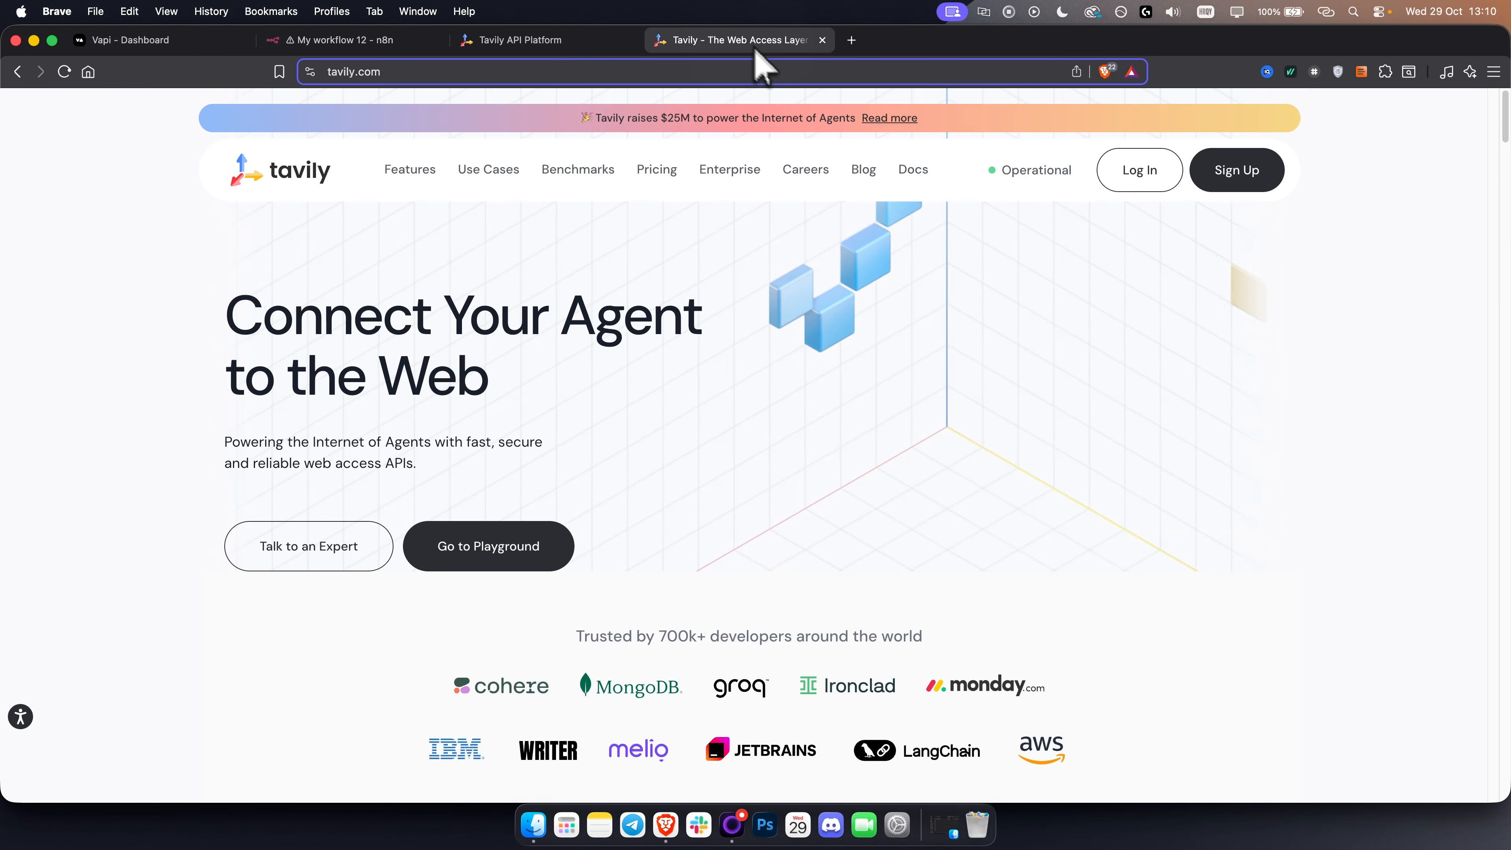
pyautogui.click(559, 40)
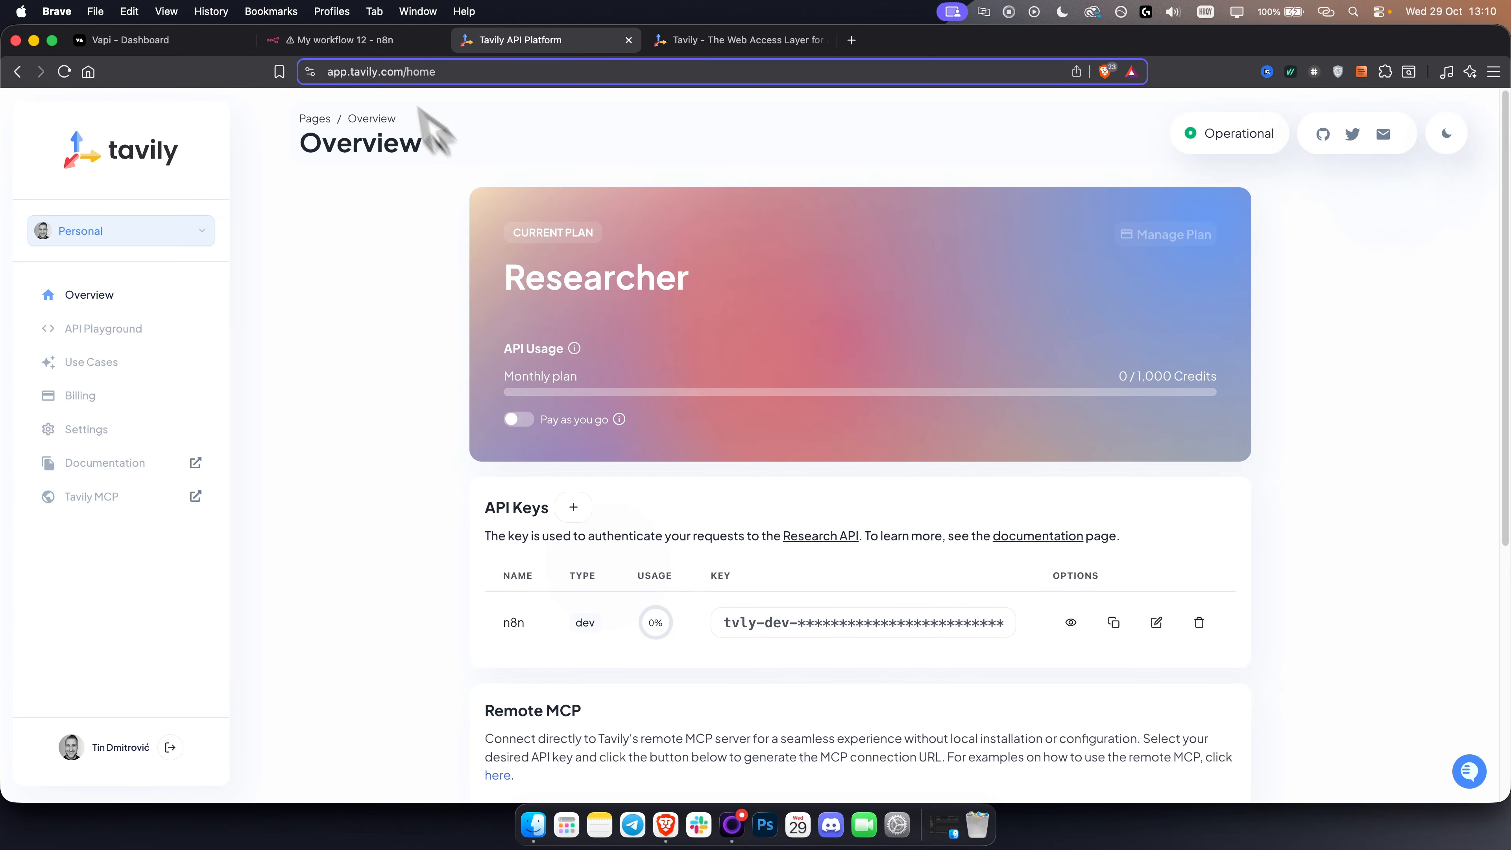
pyautogui.click(363, 39)
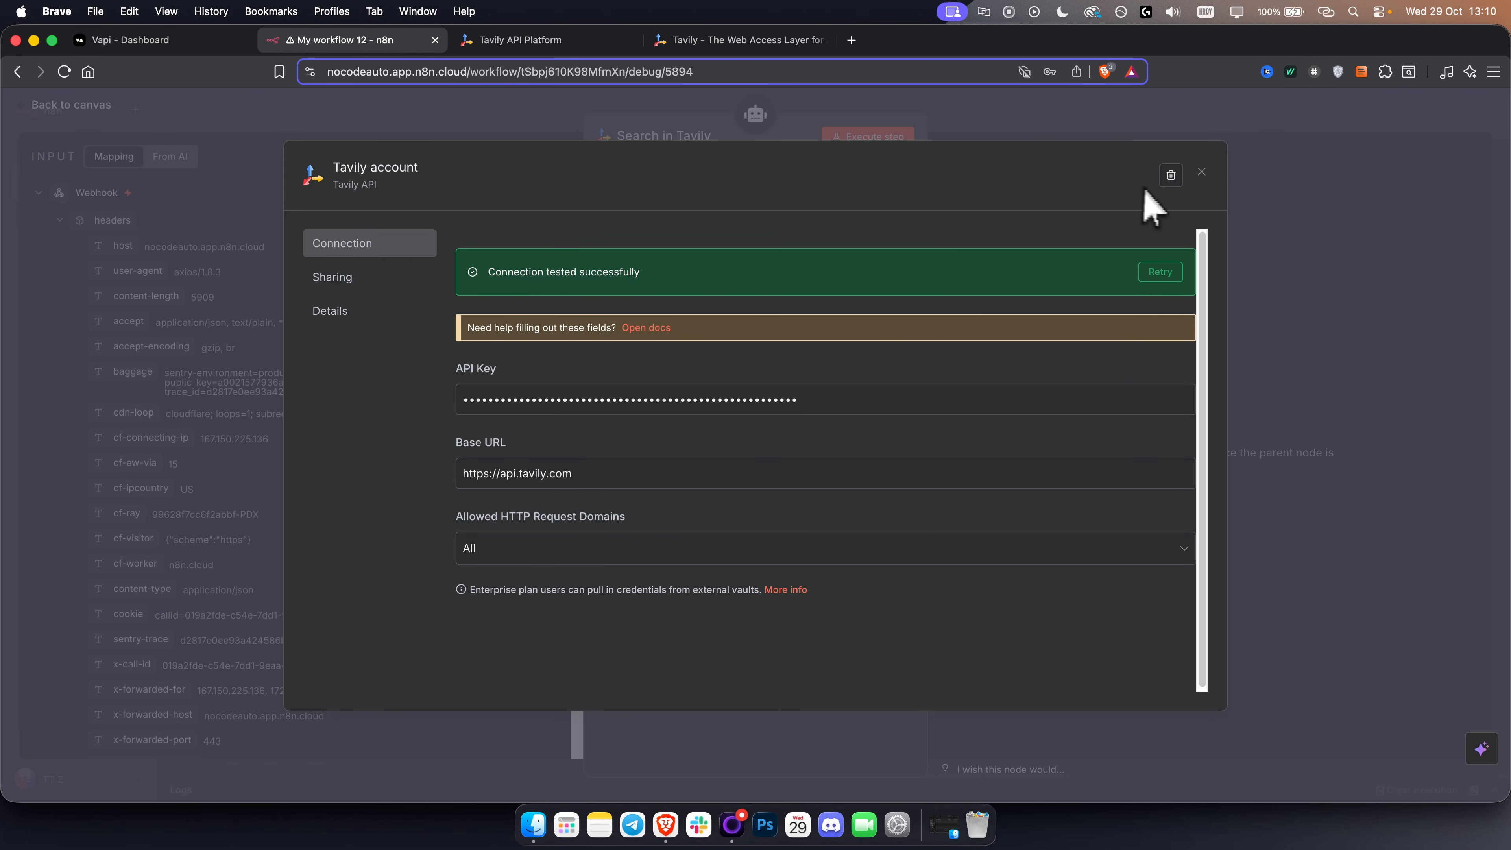
pyautogui.click(523, 39)
pyautogui.click(796, 619)
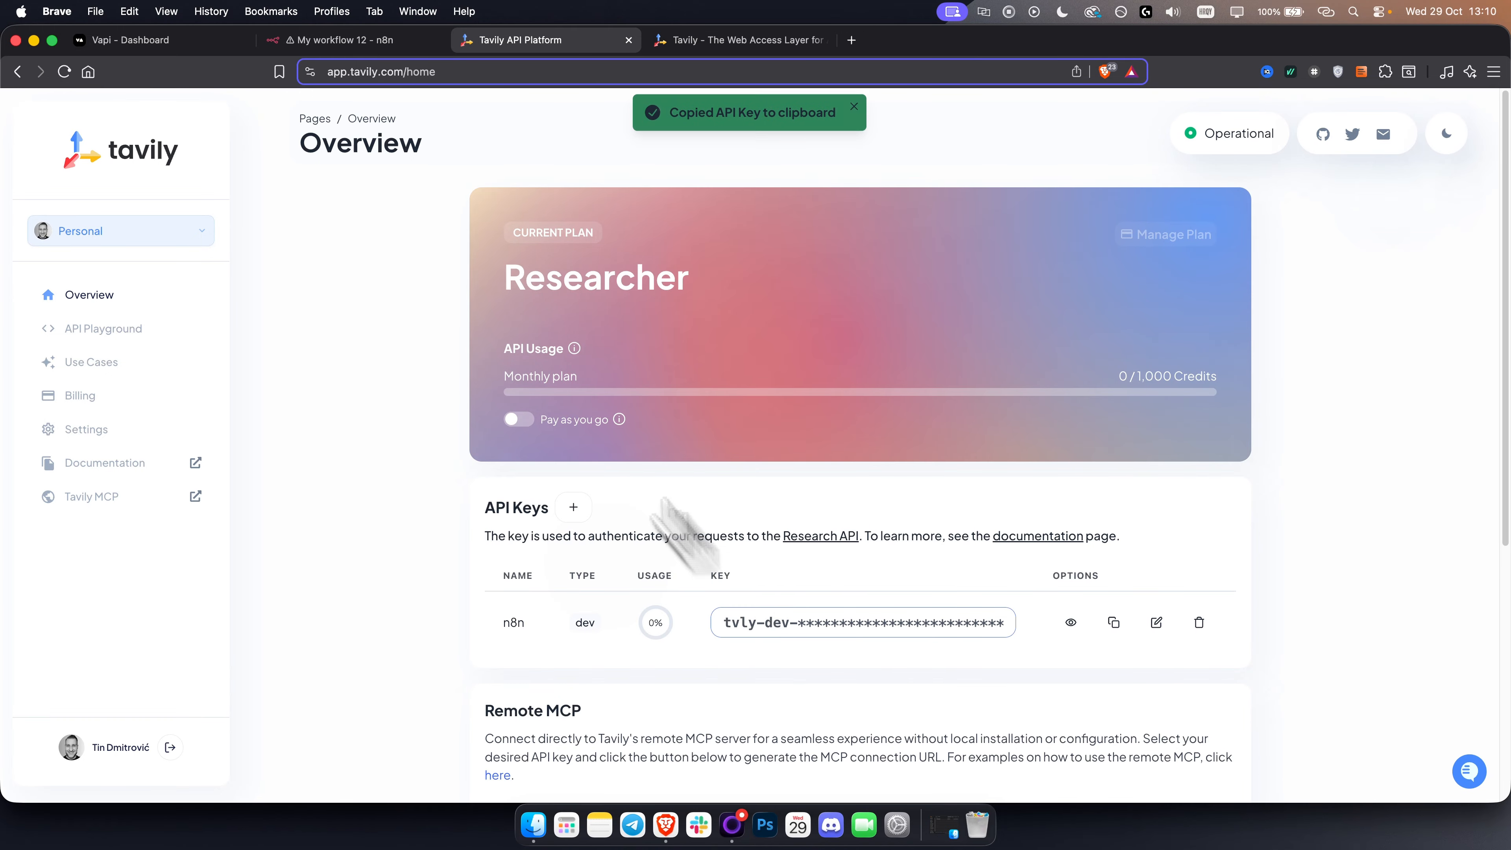
# Step: Paste the API key into the Tavily account credential in n8n, save it, and dismiss the browser's password update offer
pyautogui.click(339, 43)
pyautogui.doubleClick(687, 397)
pyautogui.press('super+v')
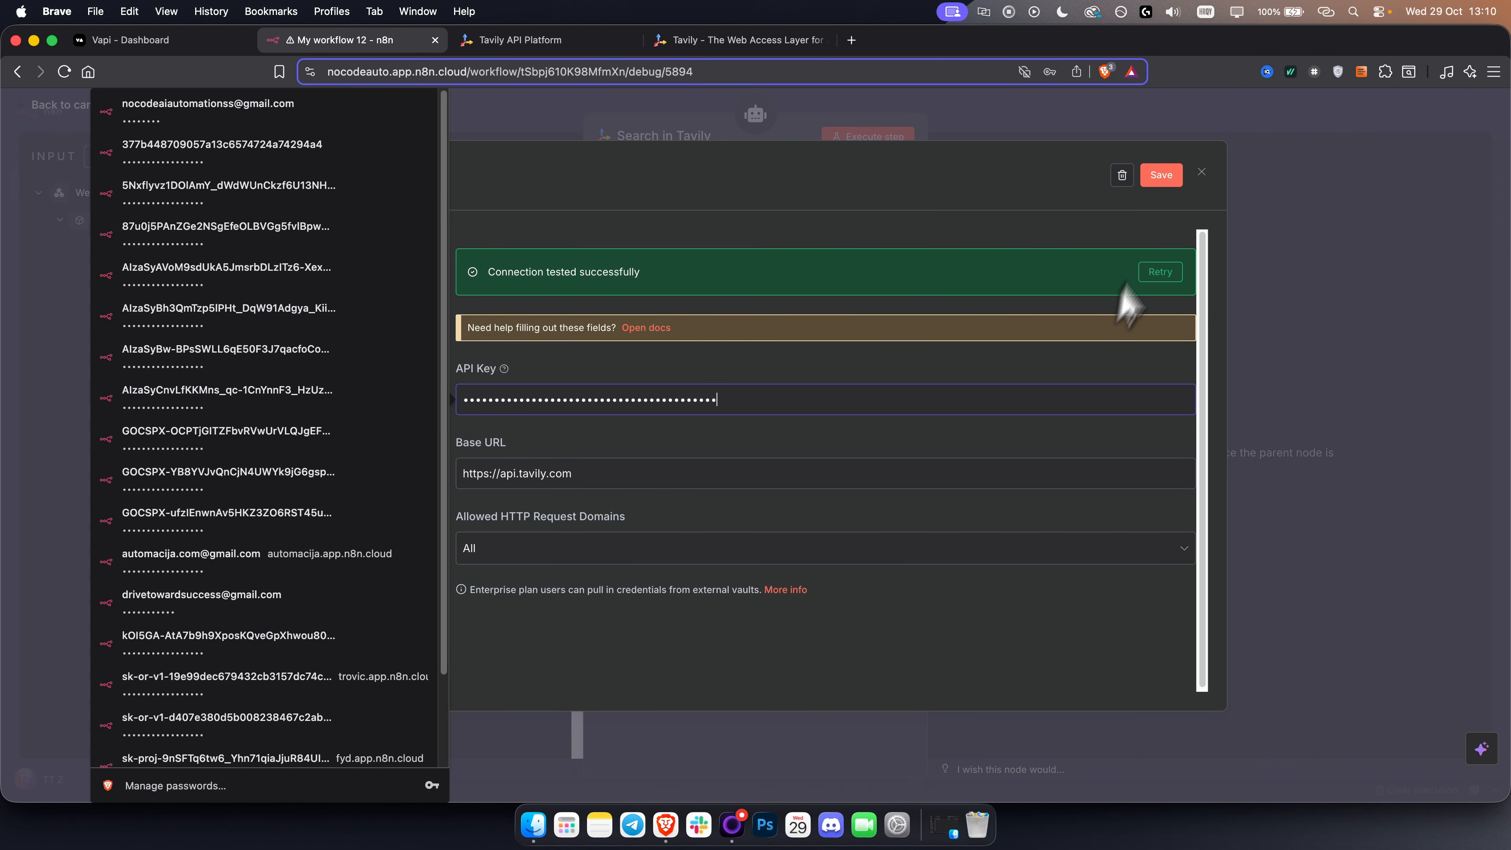
pyautogui.click(1157, 175)
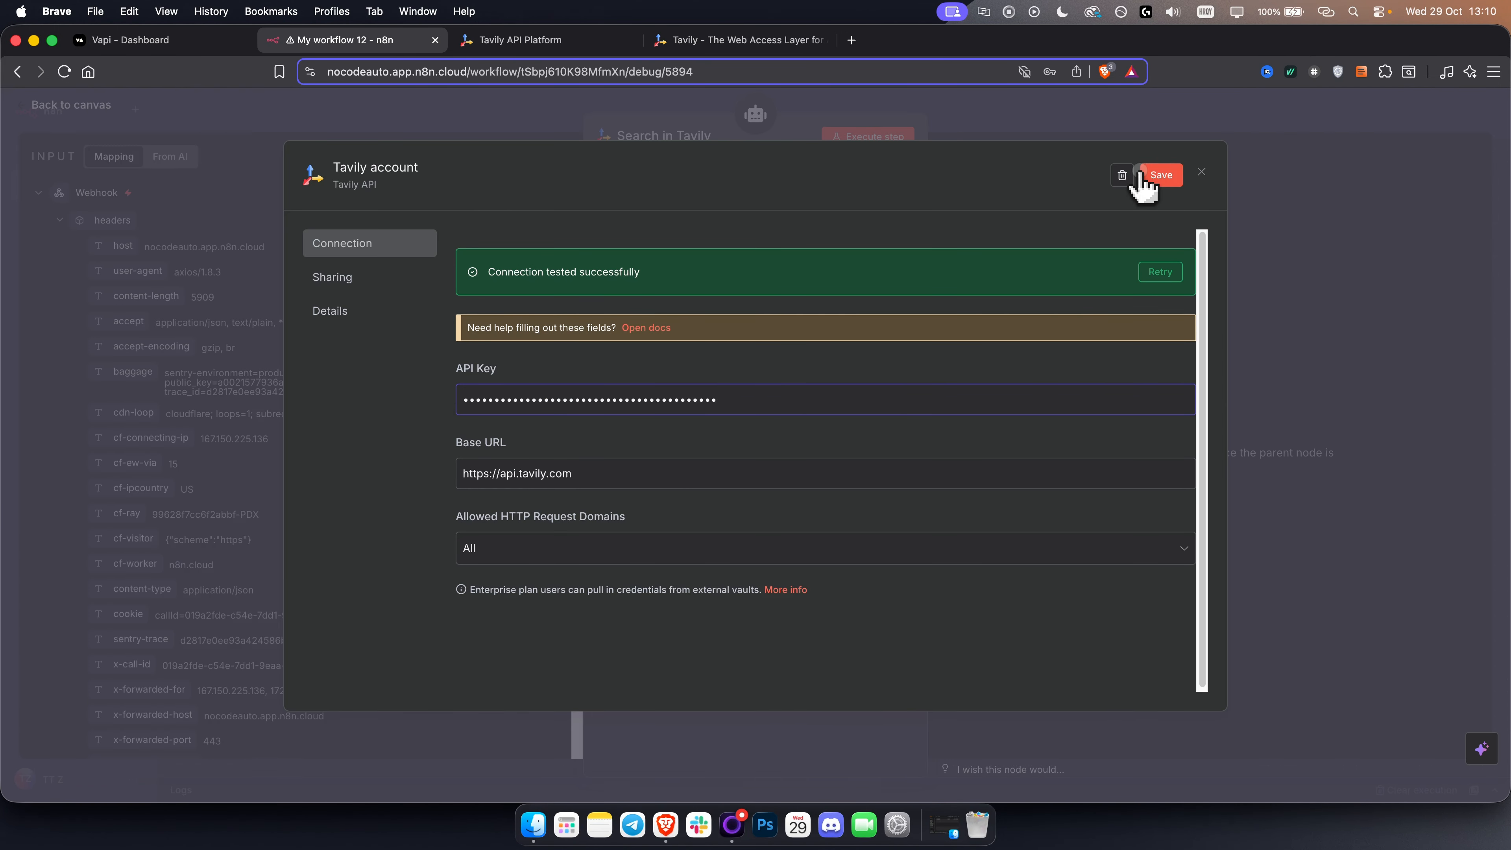
pyautogui.click(1202, 173)
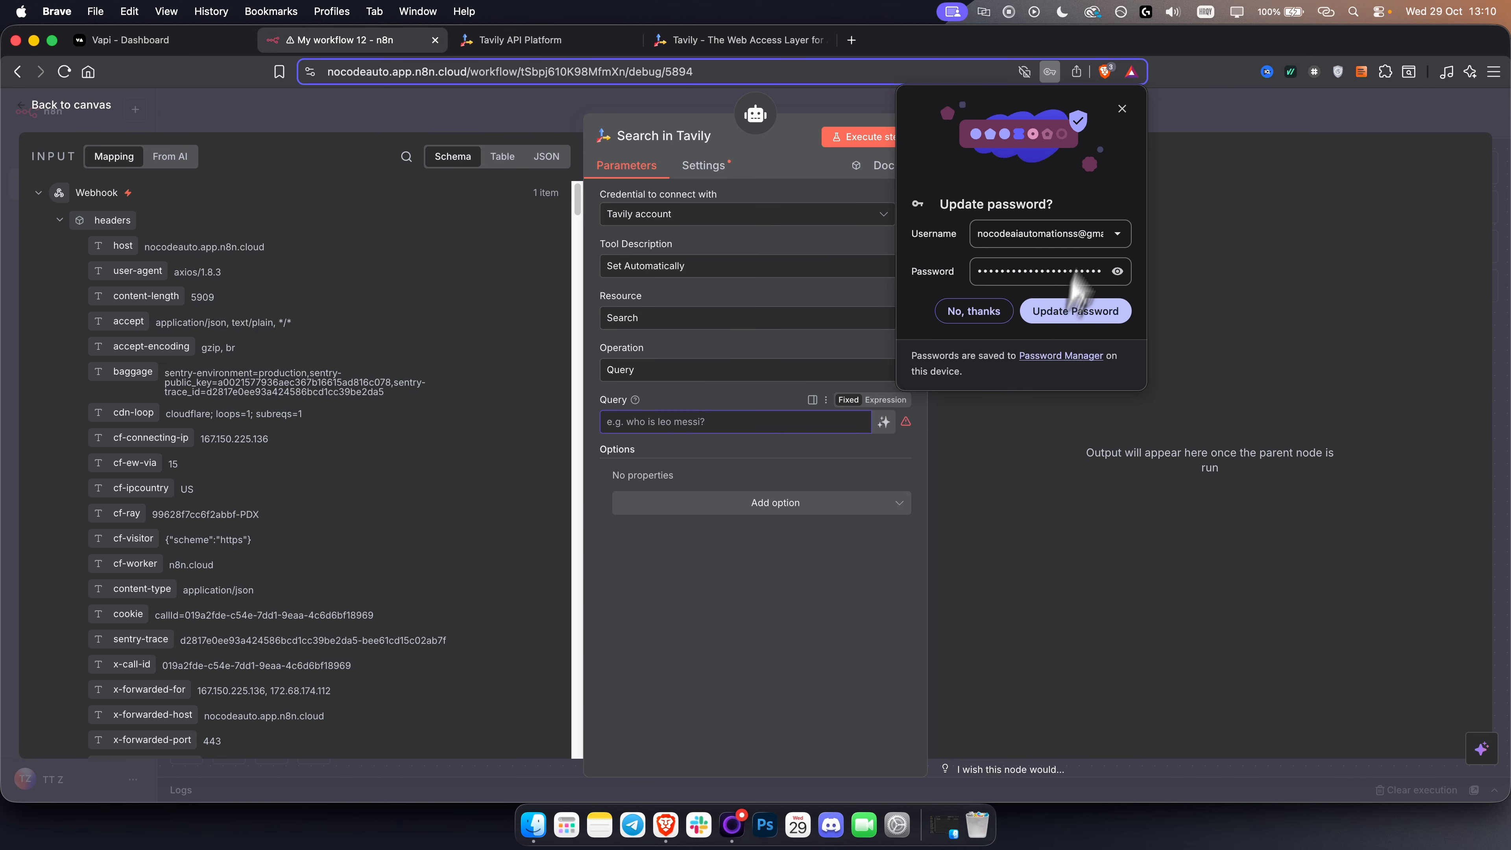
pyautogui.click(1122, 108)
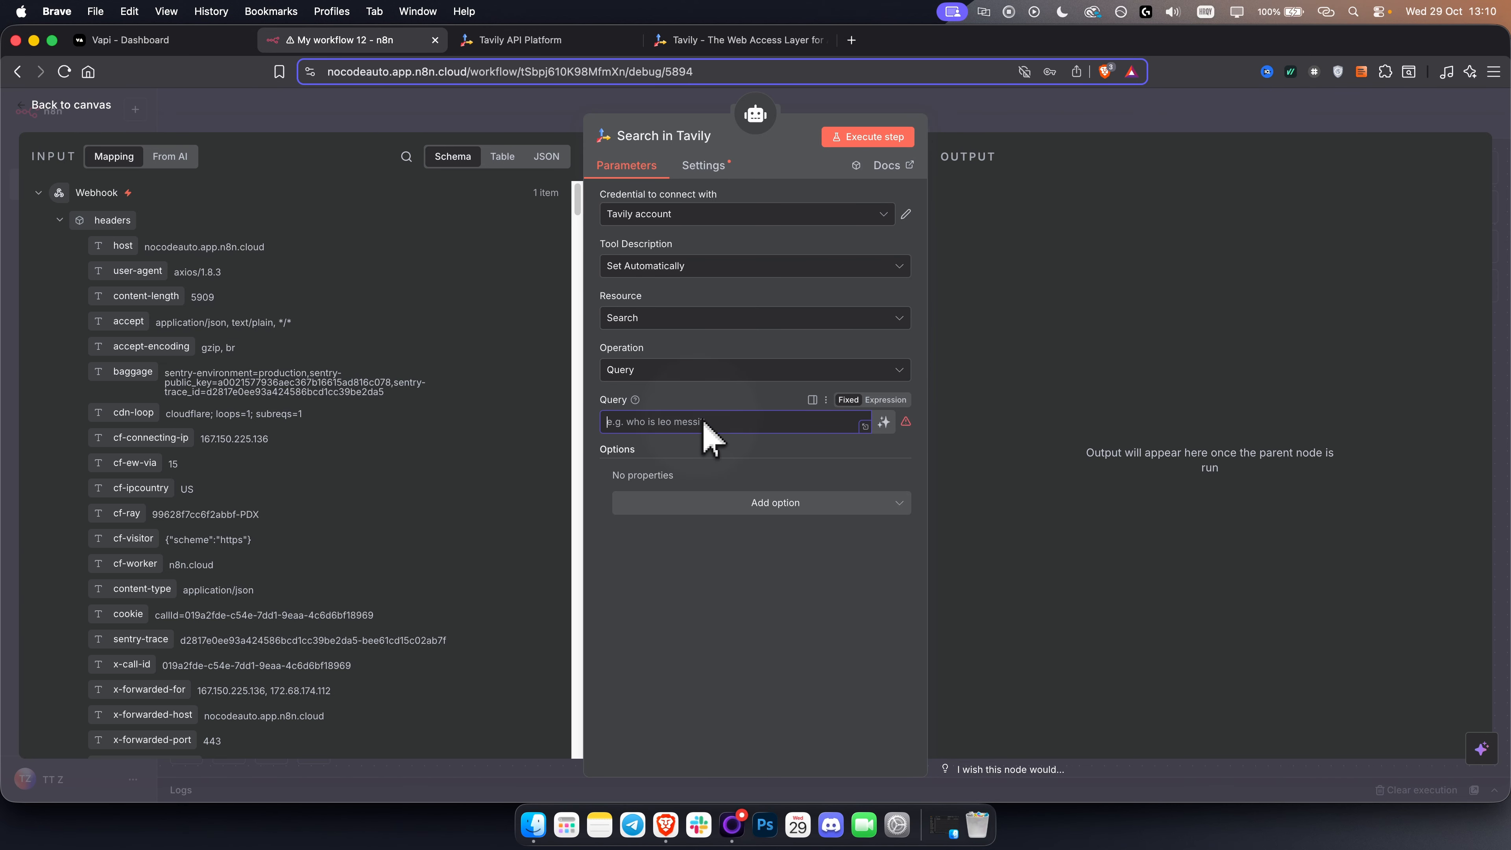
# Step: Map the Search in Tavily query to {{ $json.body.message.toolCalls[0].function.arguments.query }} and shift the node slightly right on the canvas
pyautogui.scroll(-5, 276, 529)
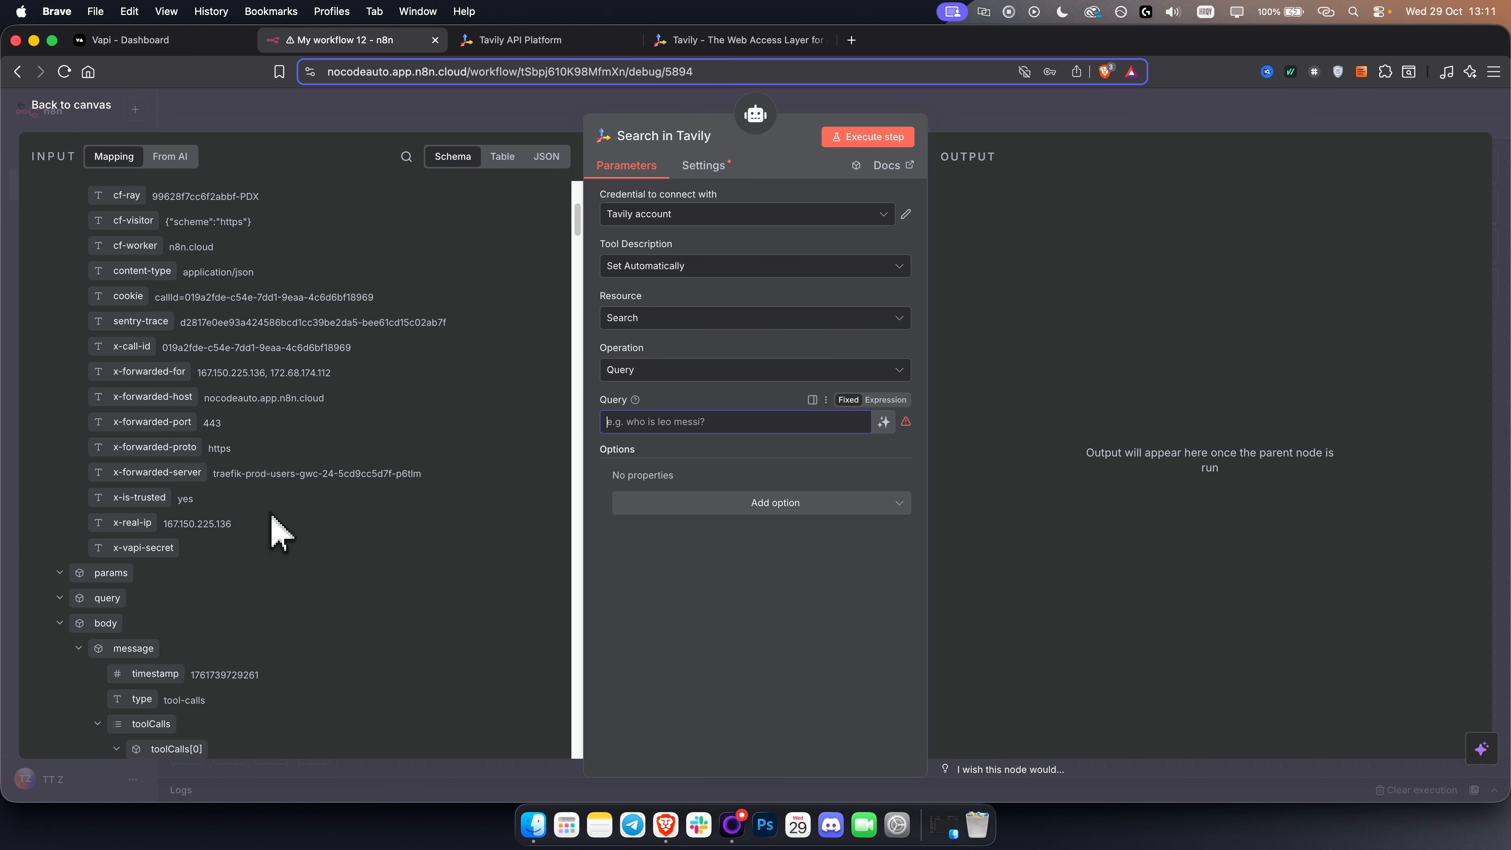
pyautogui.scroll(-5, 277, 529)
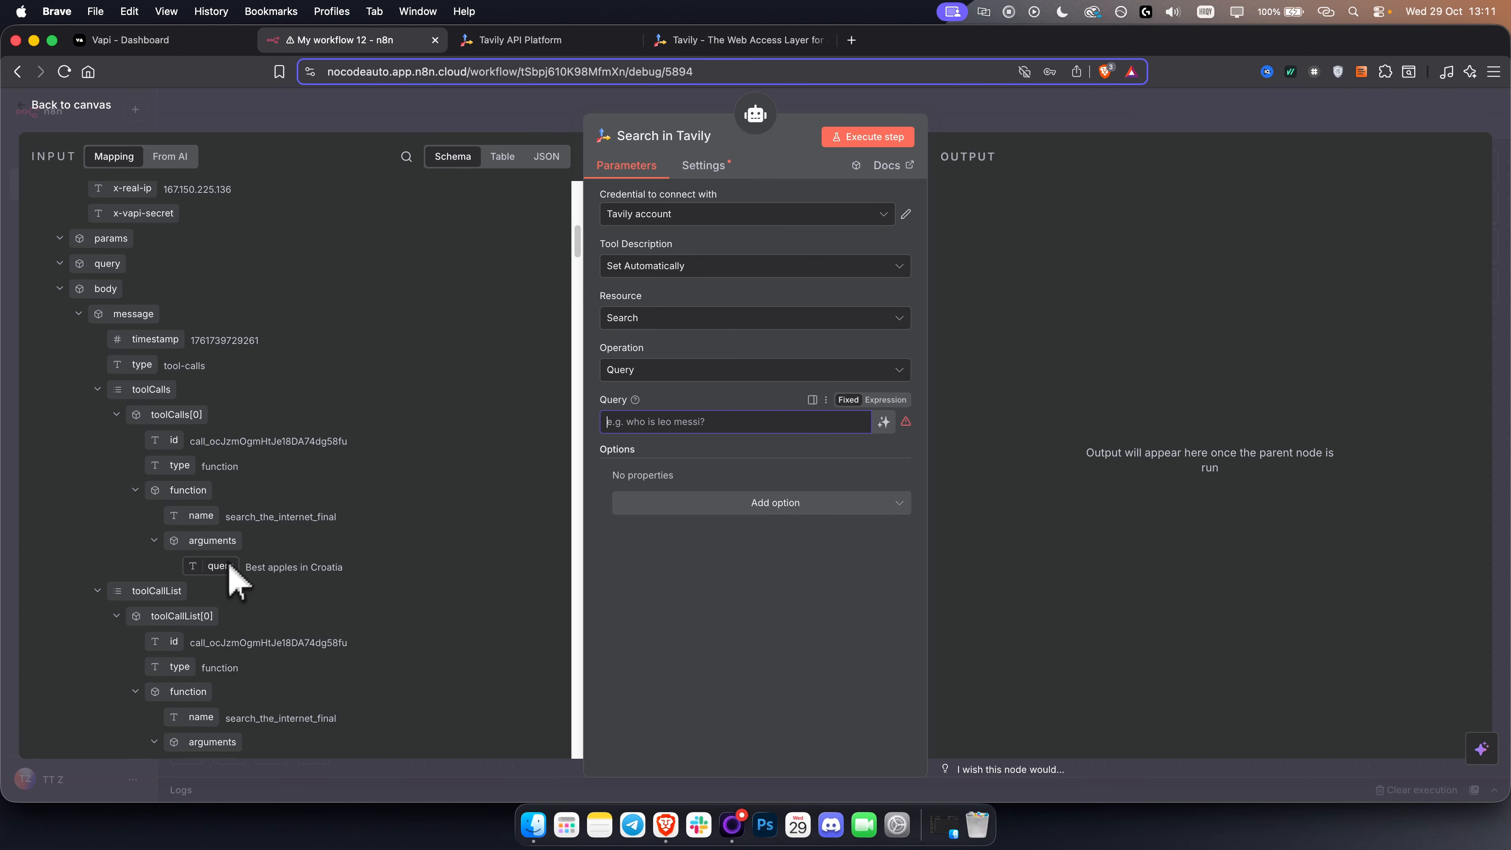
pyautogui.moveTo(226, 575); pyautogui.dragTo(725, 472)
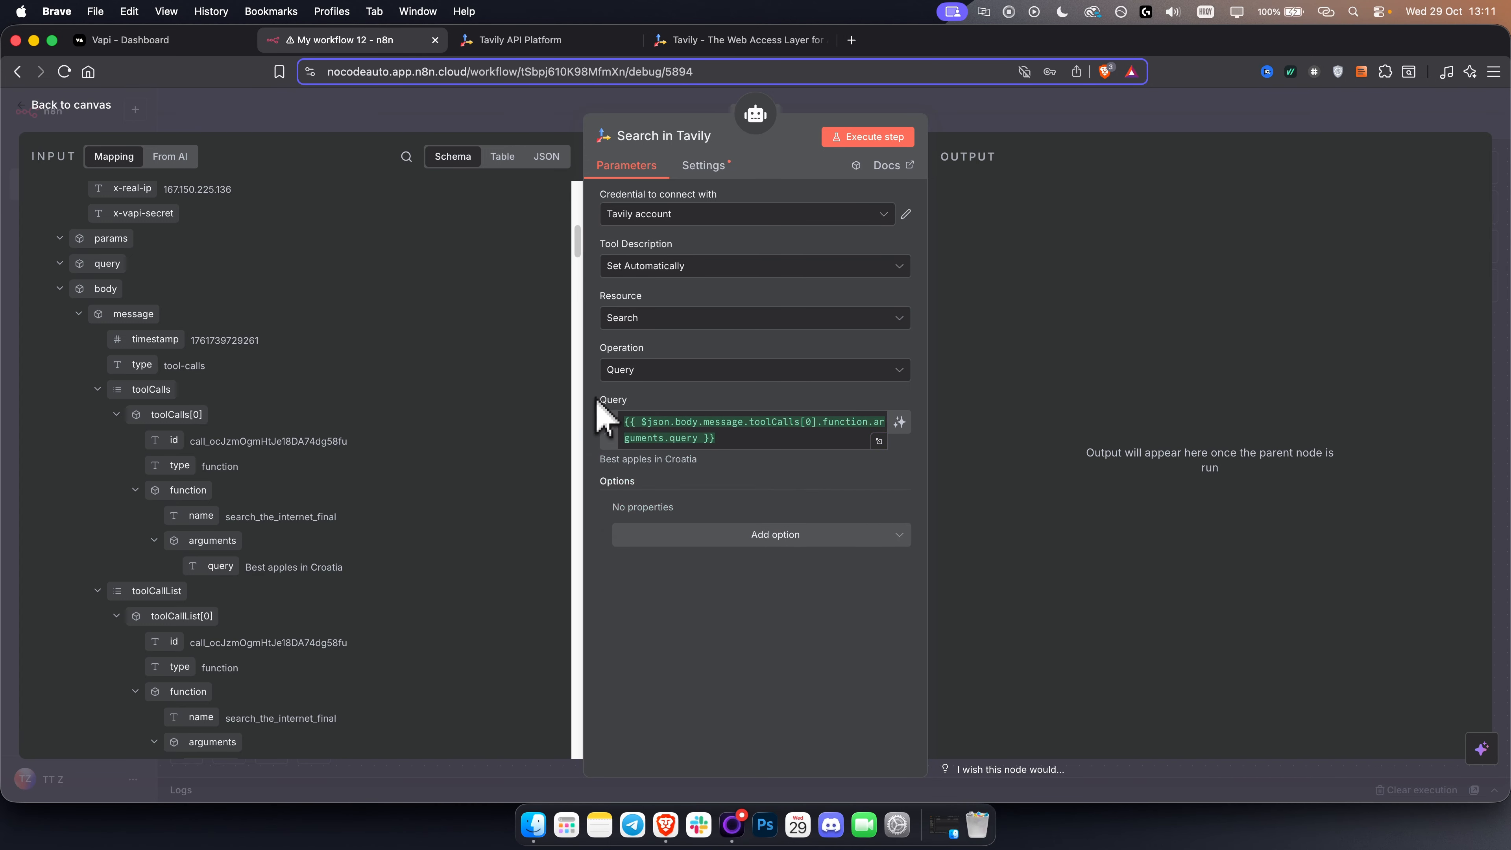
pyautogui.click(1002, 128)
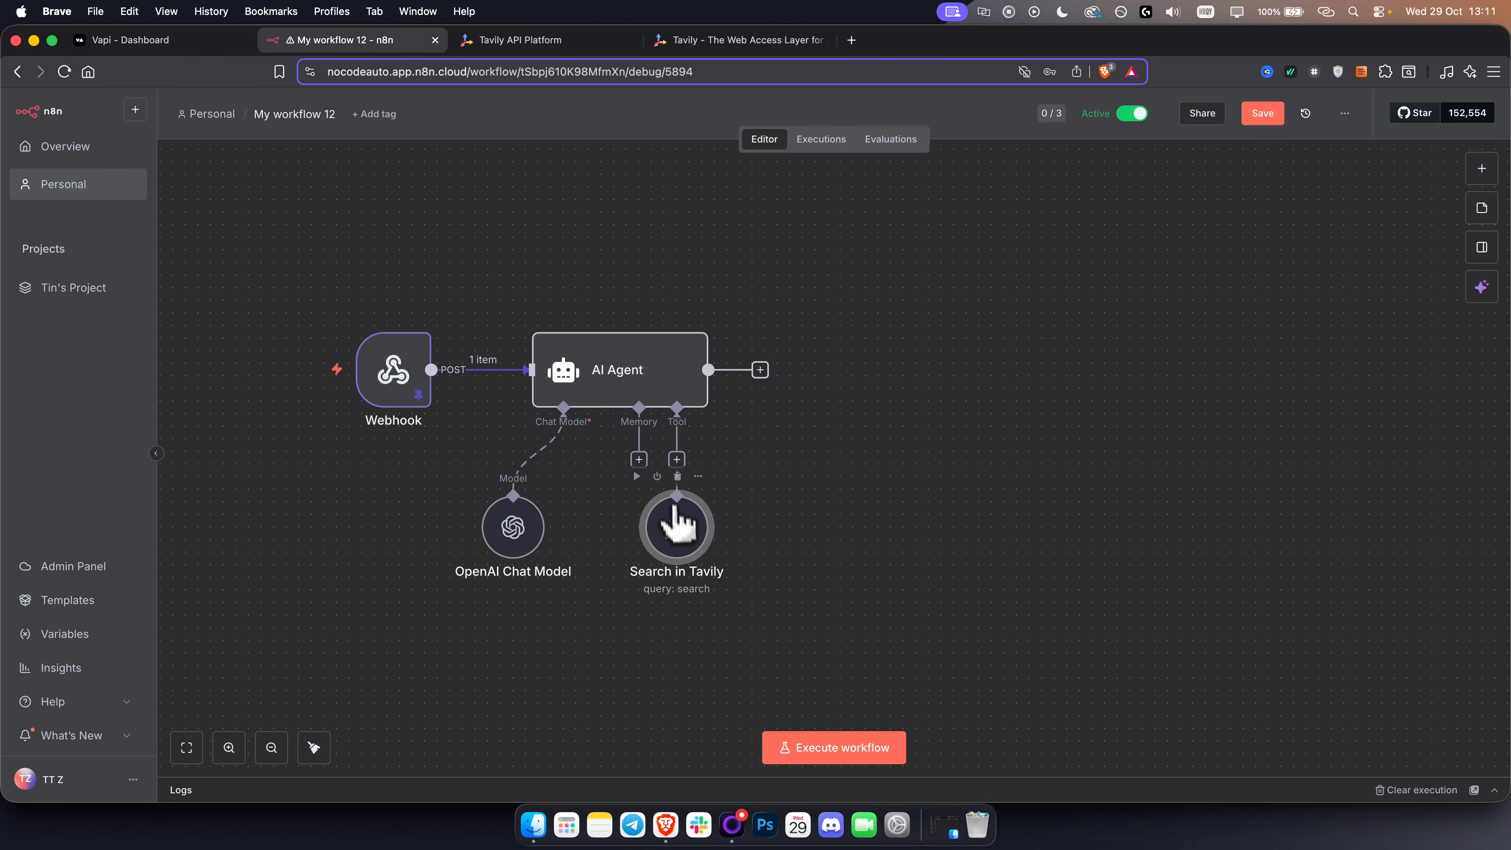
pyautogui.moveTo(678, 523); pyautogui.dragTo(728, 511)
# Step: Set the AI Agent's prompt source to Define below with the prompt "use the tavily tool to answer the query"
pyautogui.doubleClick(643, 399)
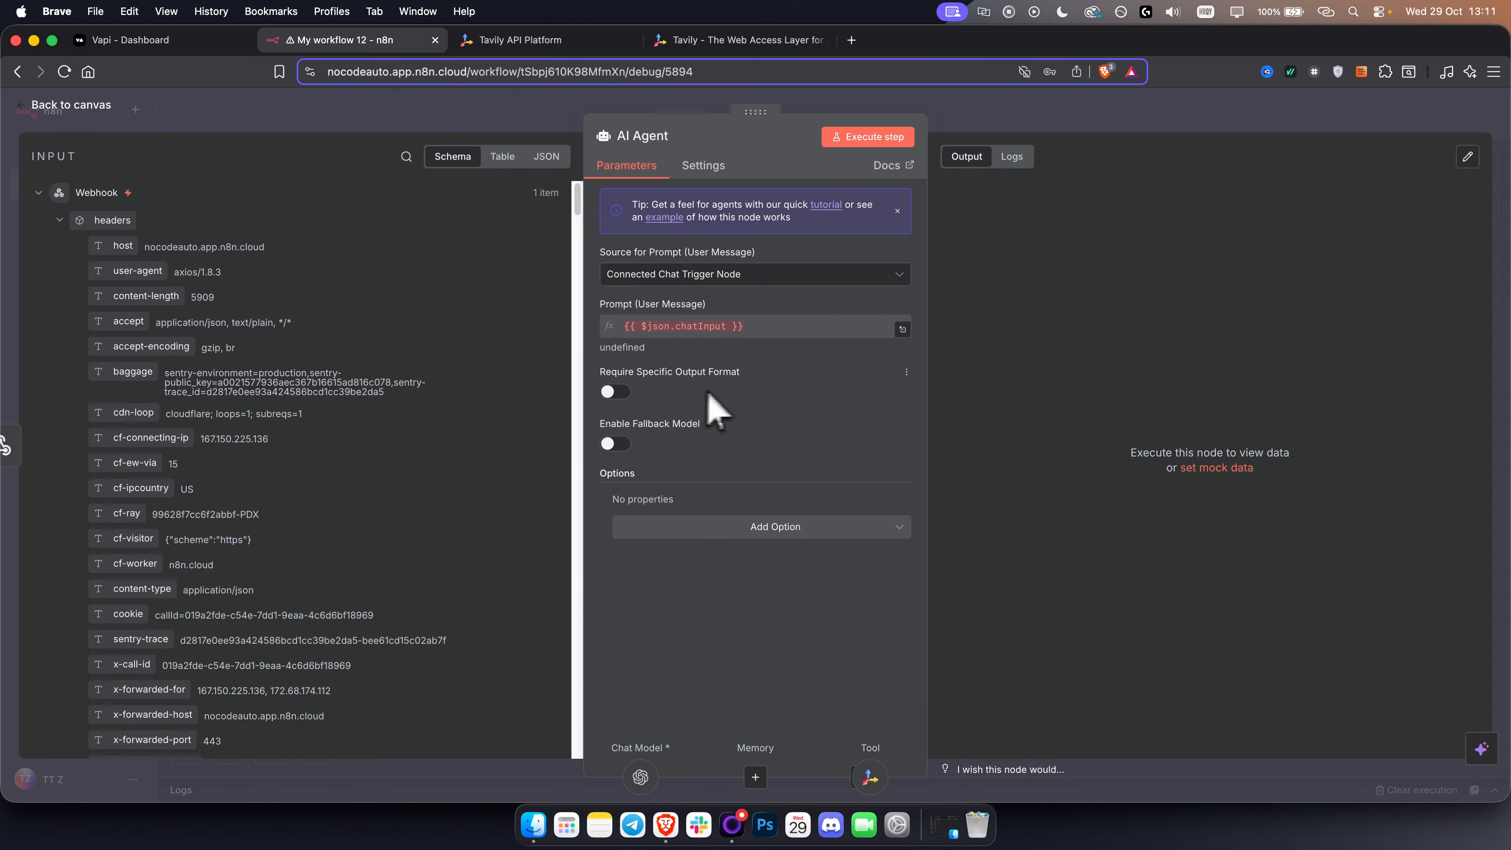
pyautogui.click(720, 278)
pyautogui.click(675, 395)
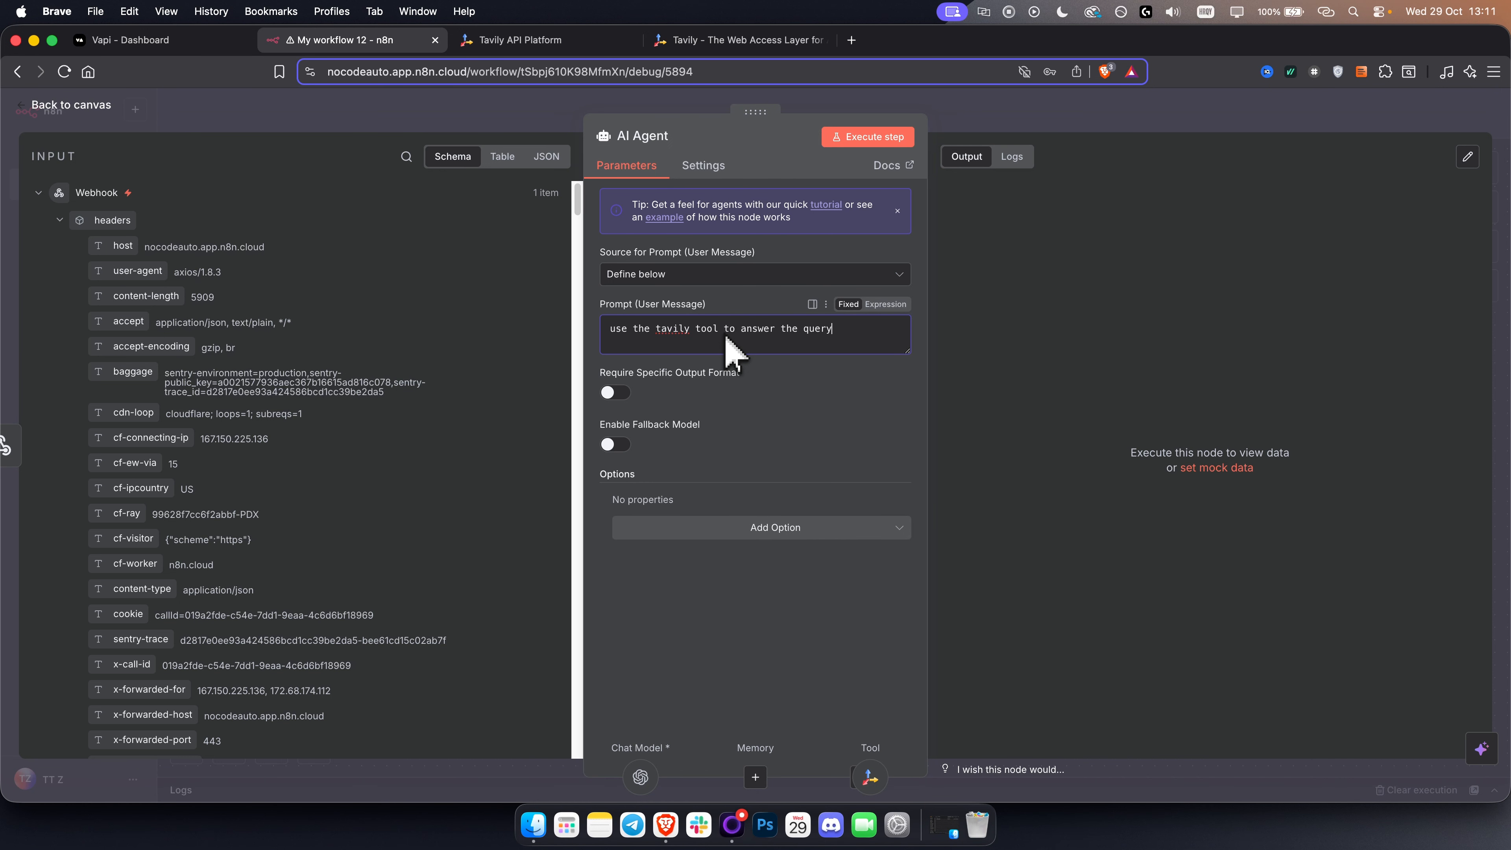
# Step: Execute the AI Agent step and watch its run on the canvas
pyautogui.click(872, 137)
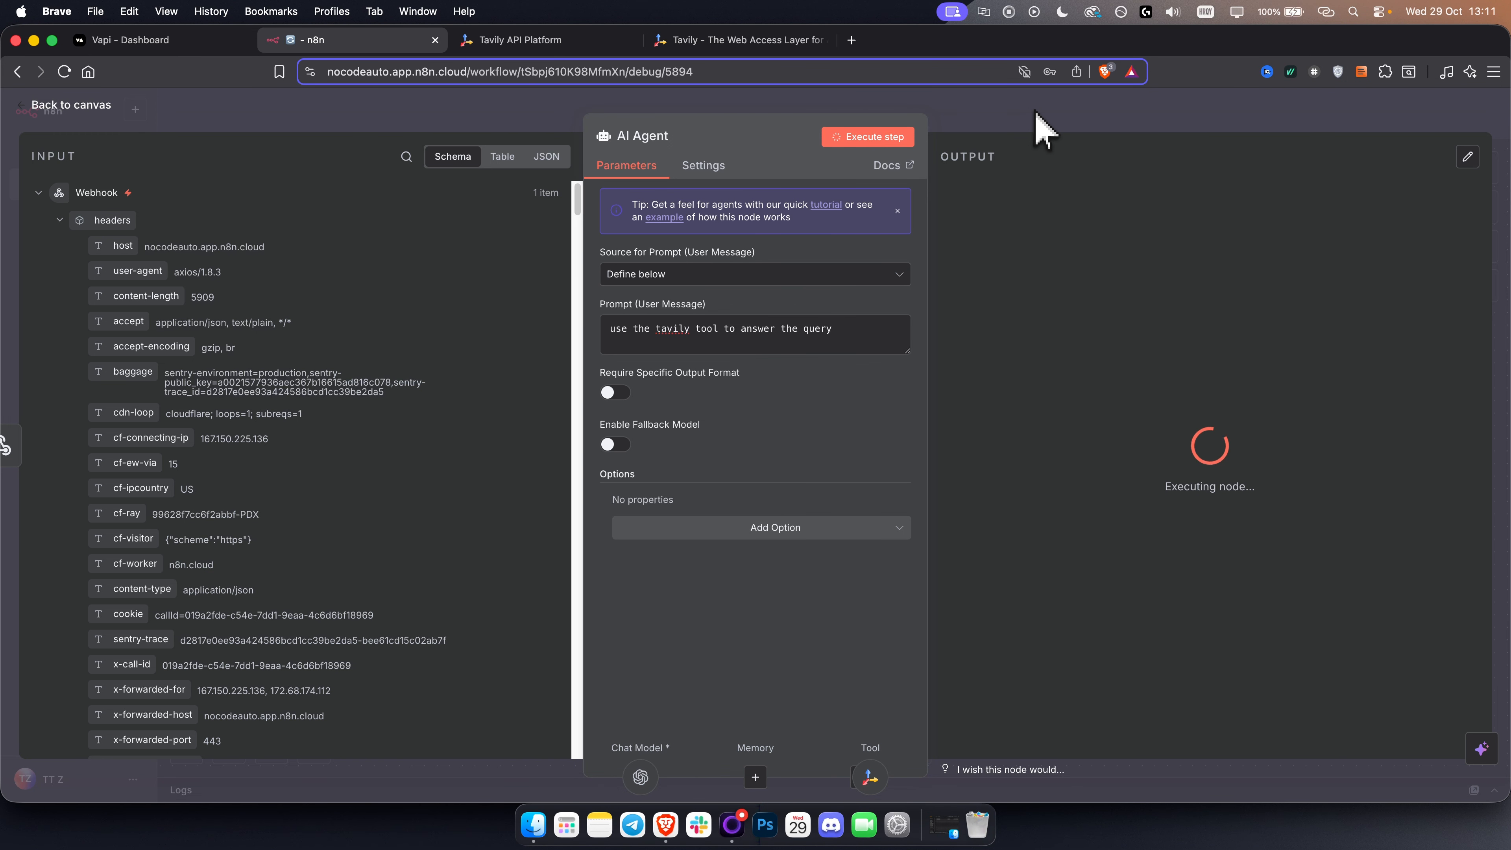
pyautogui.click(1038, 123)
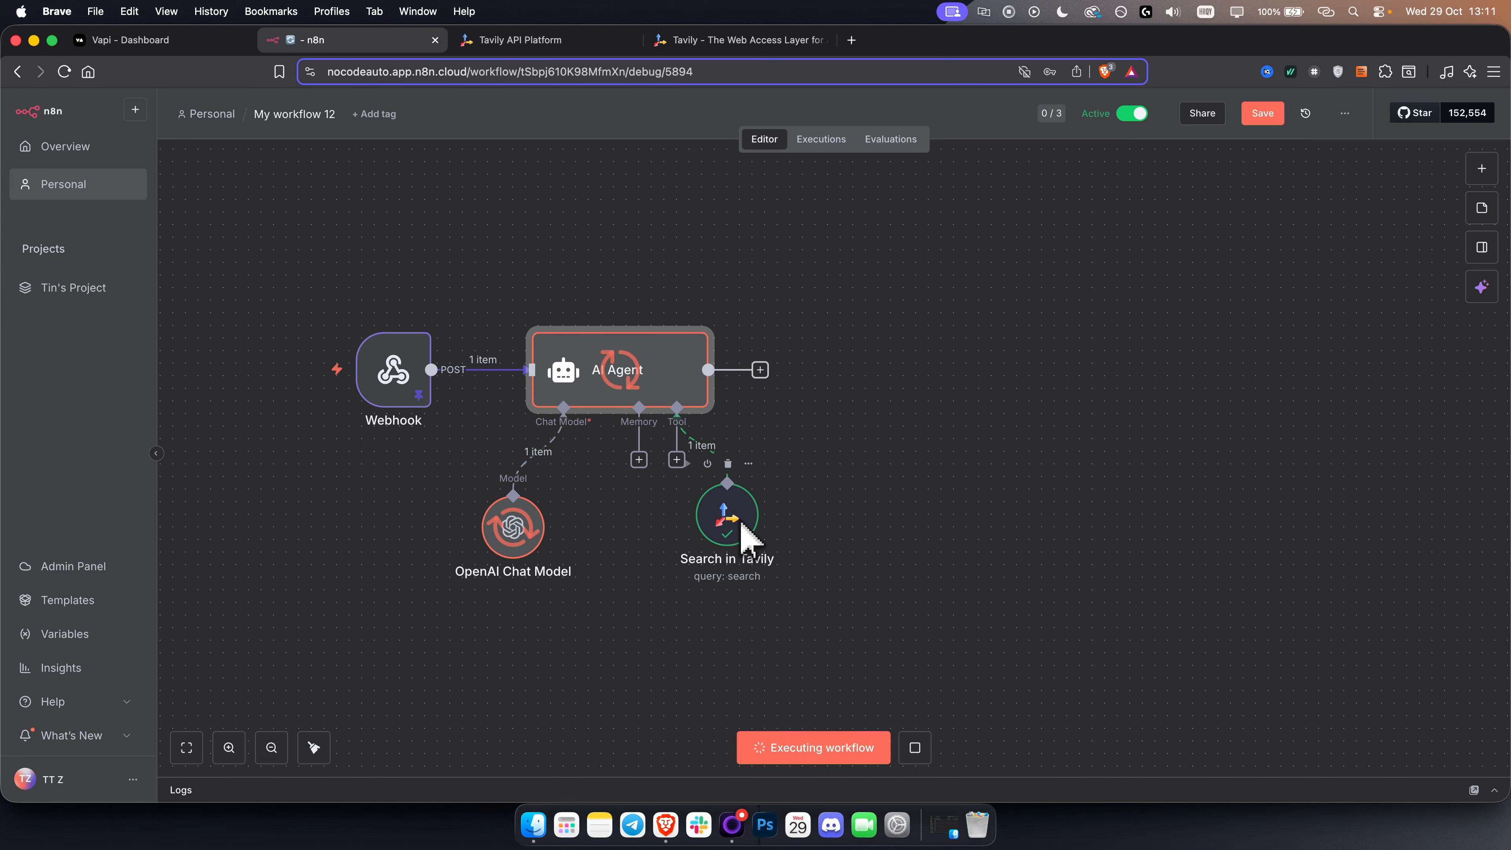
pyautogui.moveTo(650, 417)
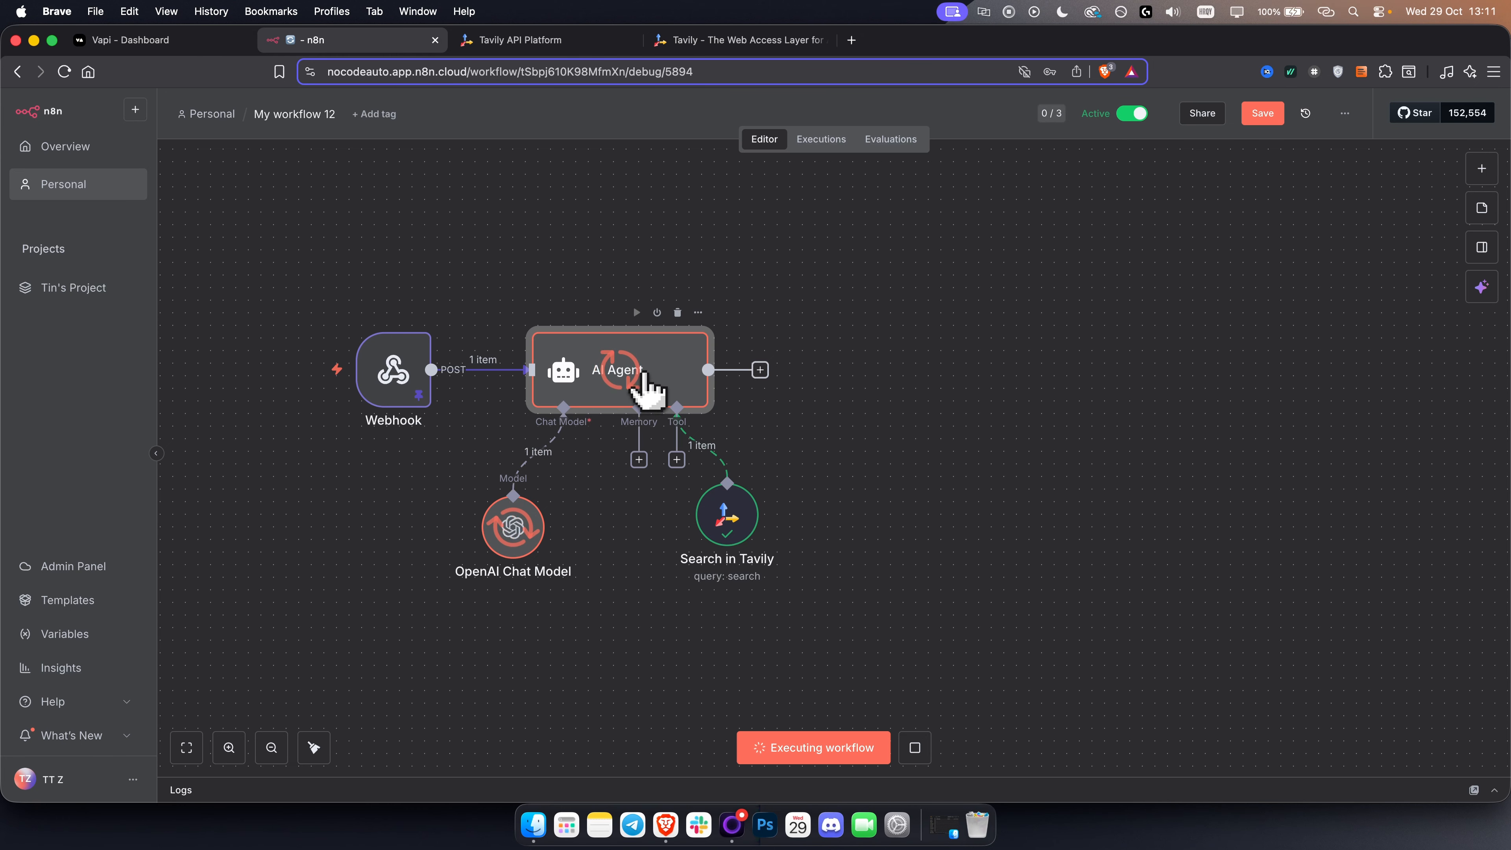
# Step: Check the AI Agent's output, and add and execute a Respond to Webhook node connected after the AI Agent
pyautogui.doubleClick(602, 379)
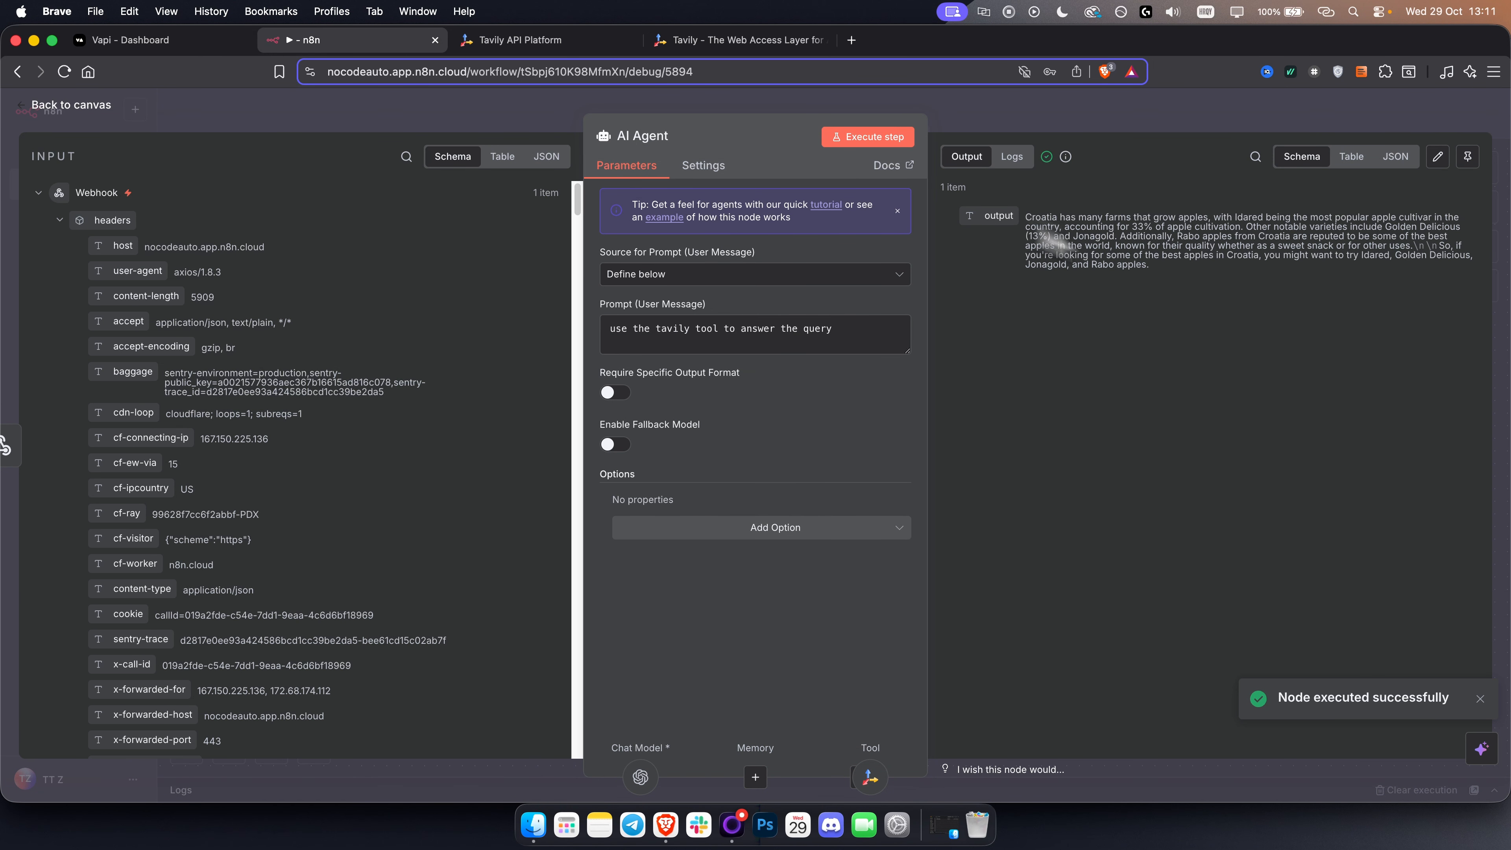
pyautogui.click(1074, 128)
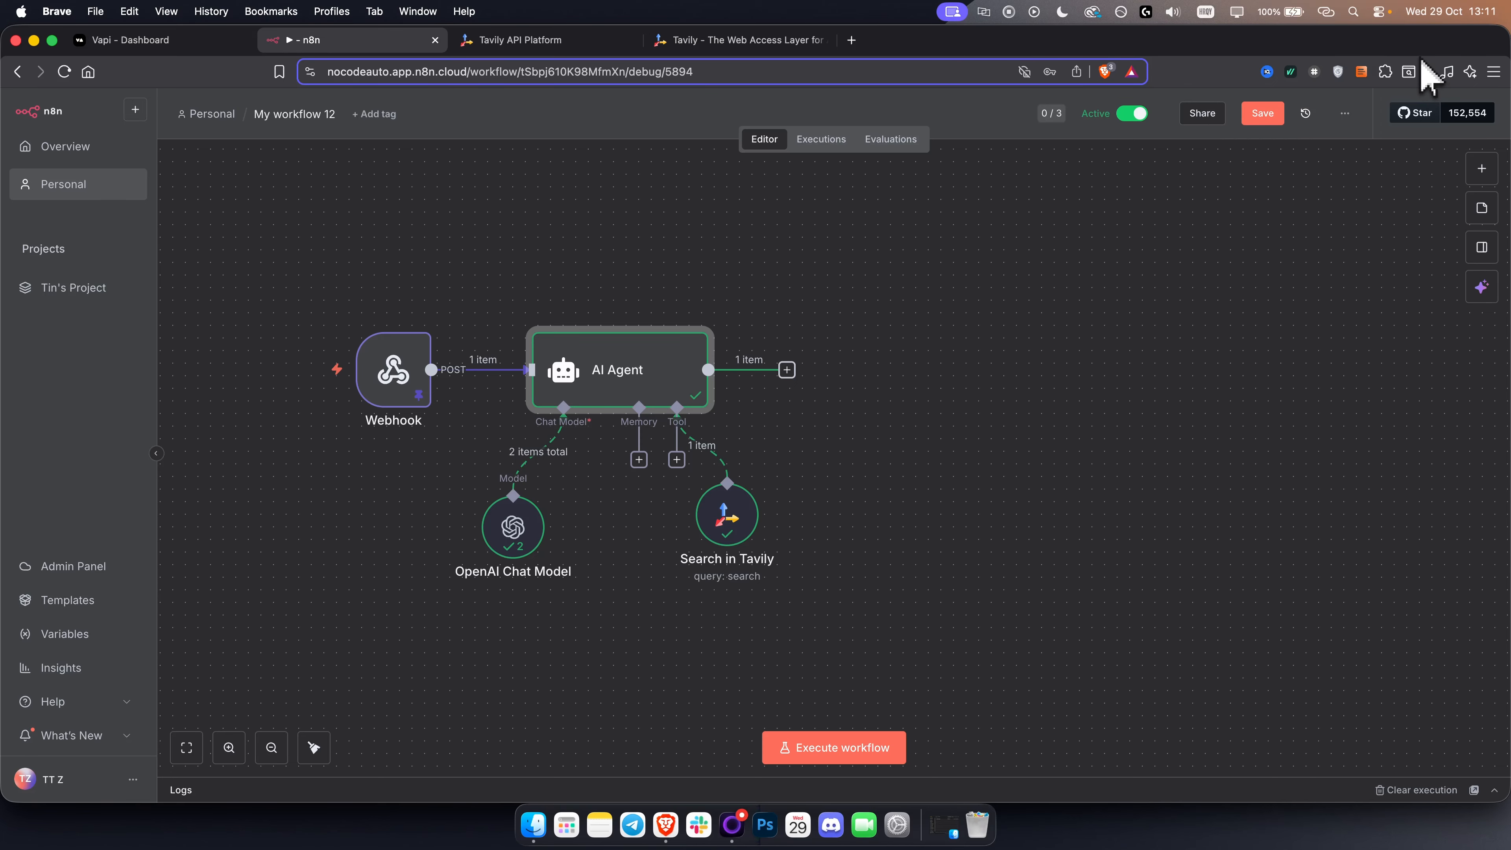
pyautogui.click(787, 370)
pyautogui.write('reas')
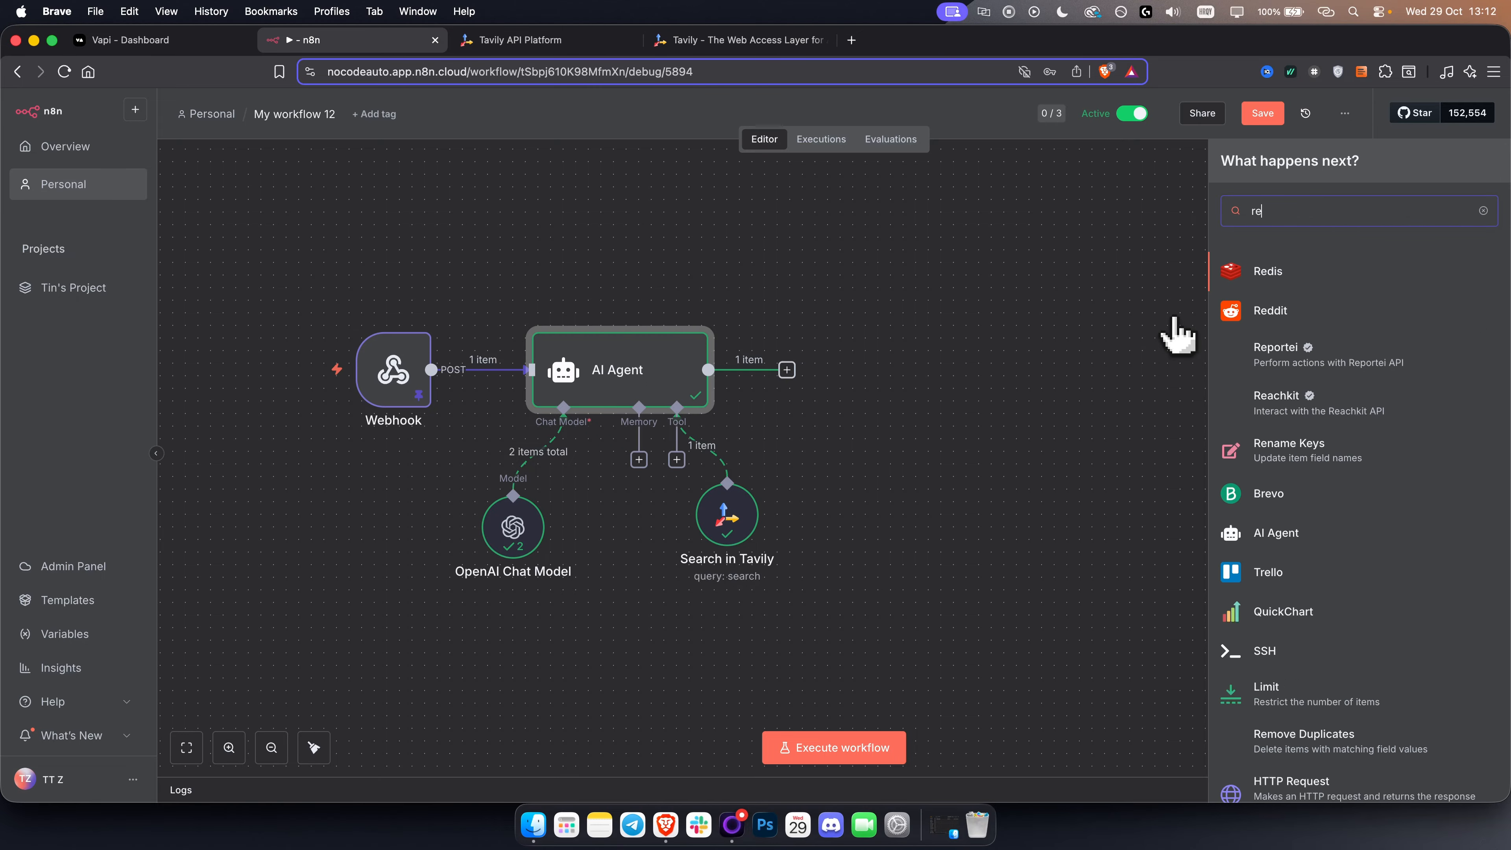
pyautogui.press('BackSpace')
pyautogui.press('BackSpace')
pyautogui.write('spo')
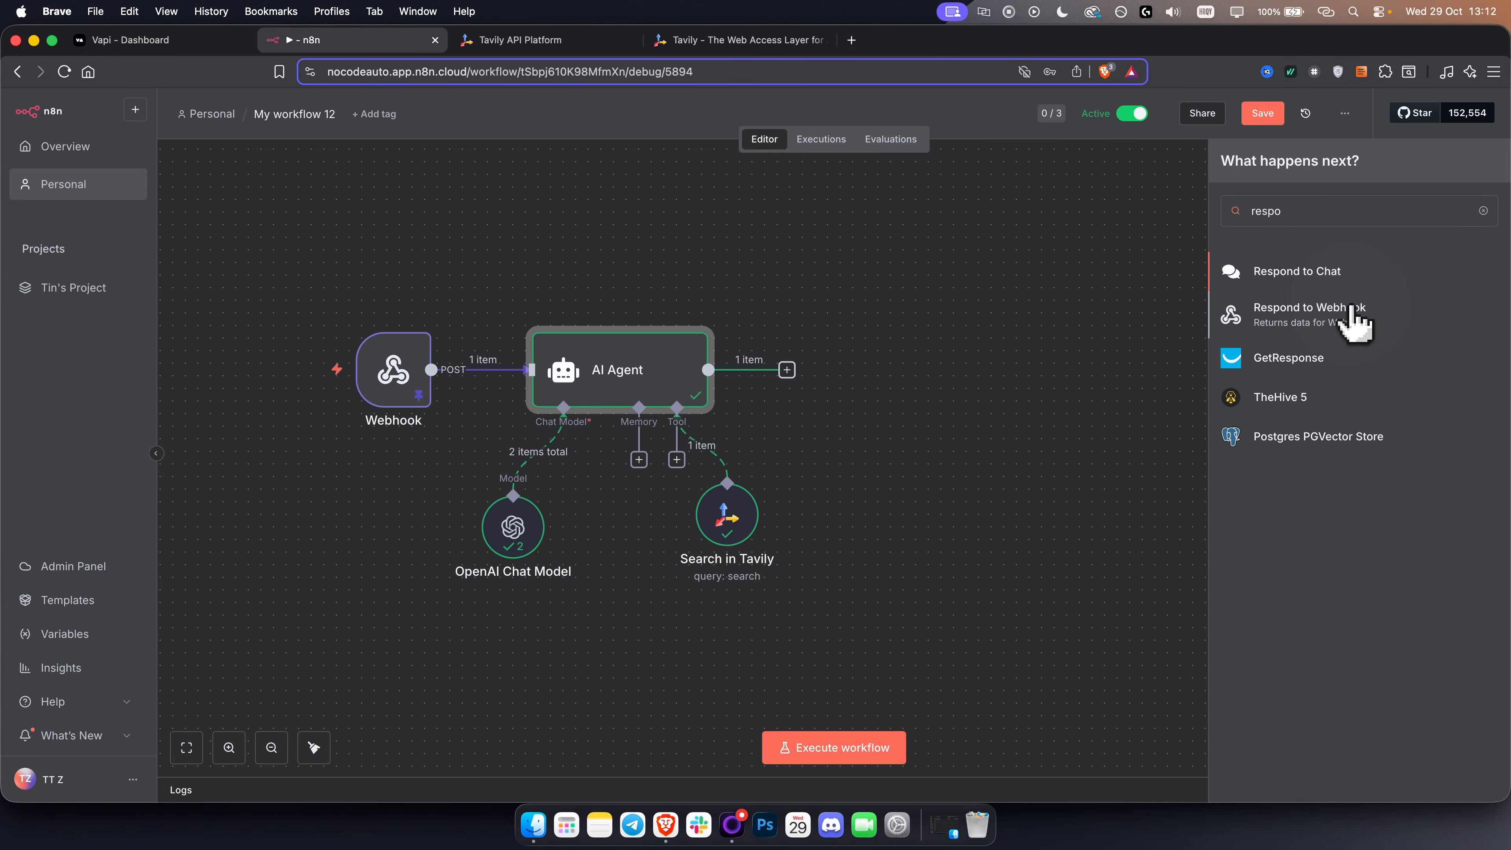
pyautogui.click(1340, 315)
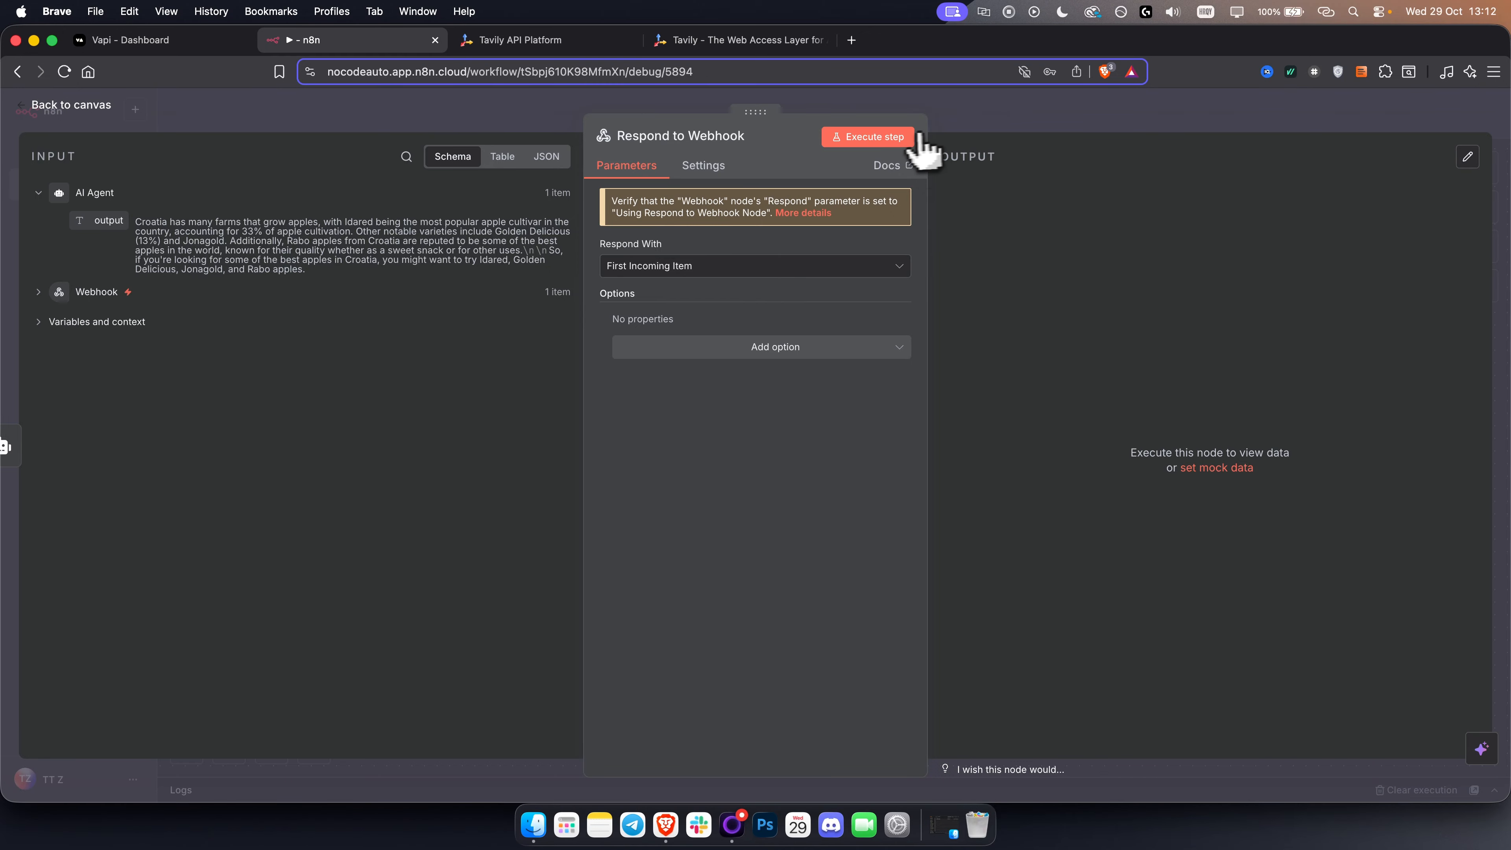
pyautogui.click(909, 138)
pyautogui.click(1050, 122)
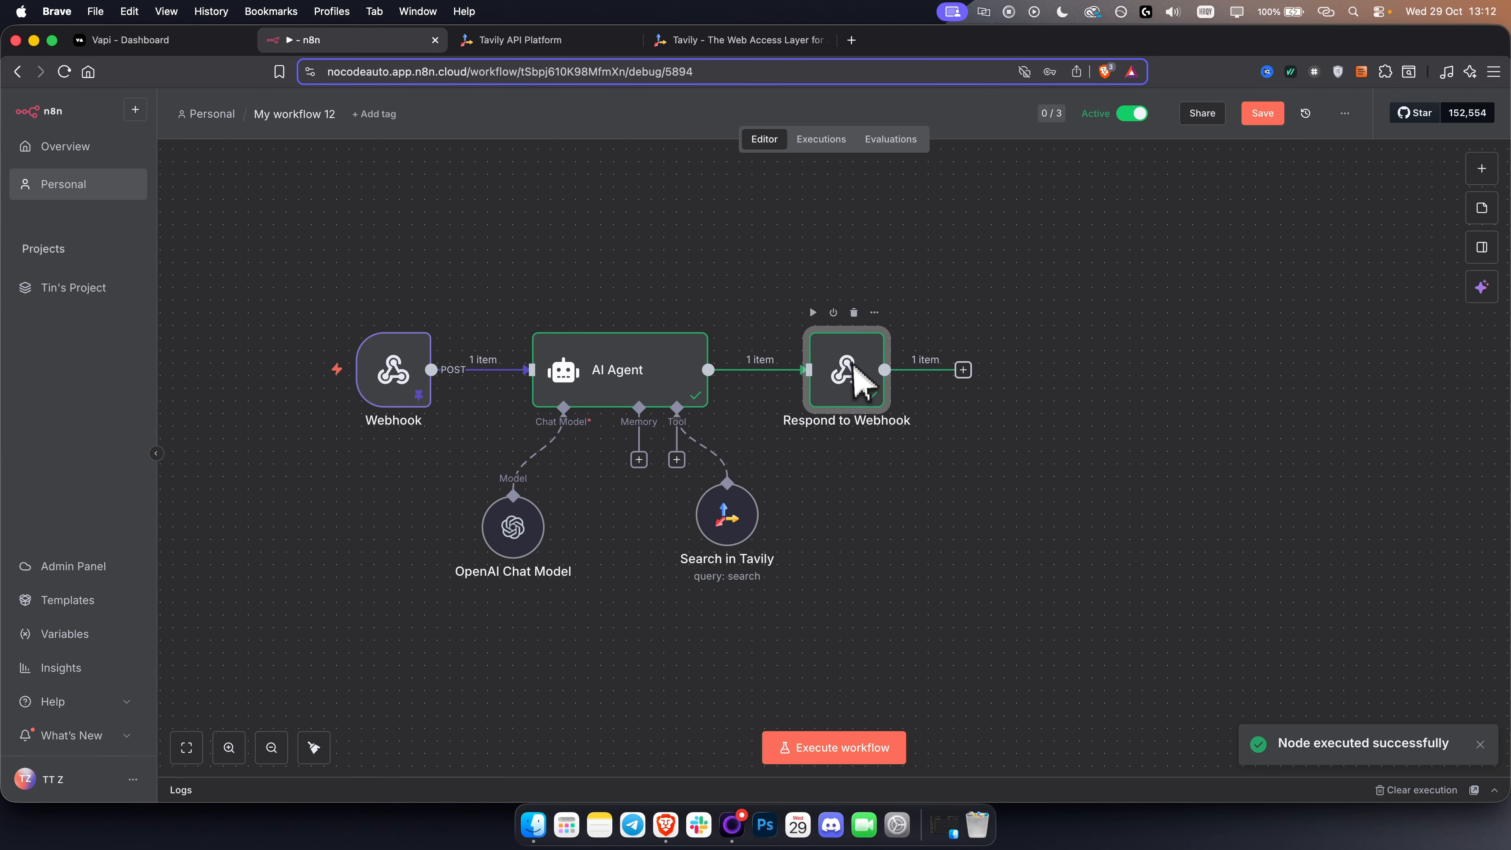
# Step: Set the Webhook node's Respond option to Using 'Respond to Webhook' Node
pyautogui.doubleClick(394, 372)
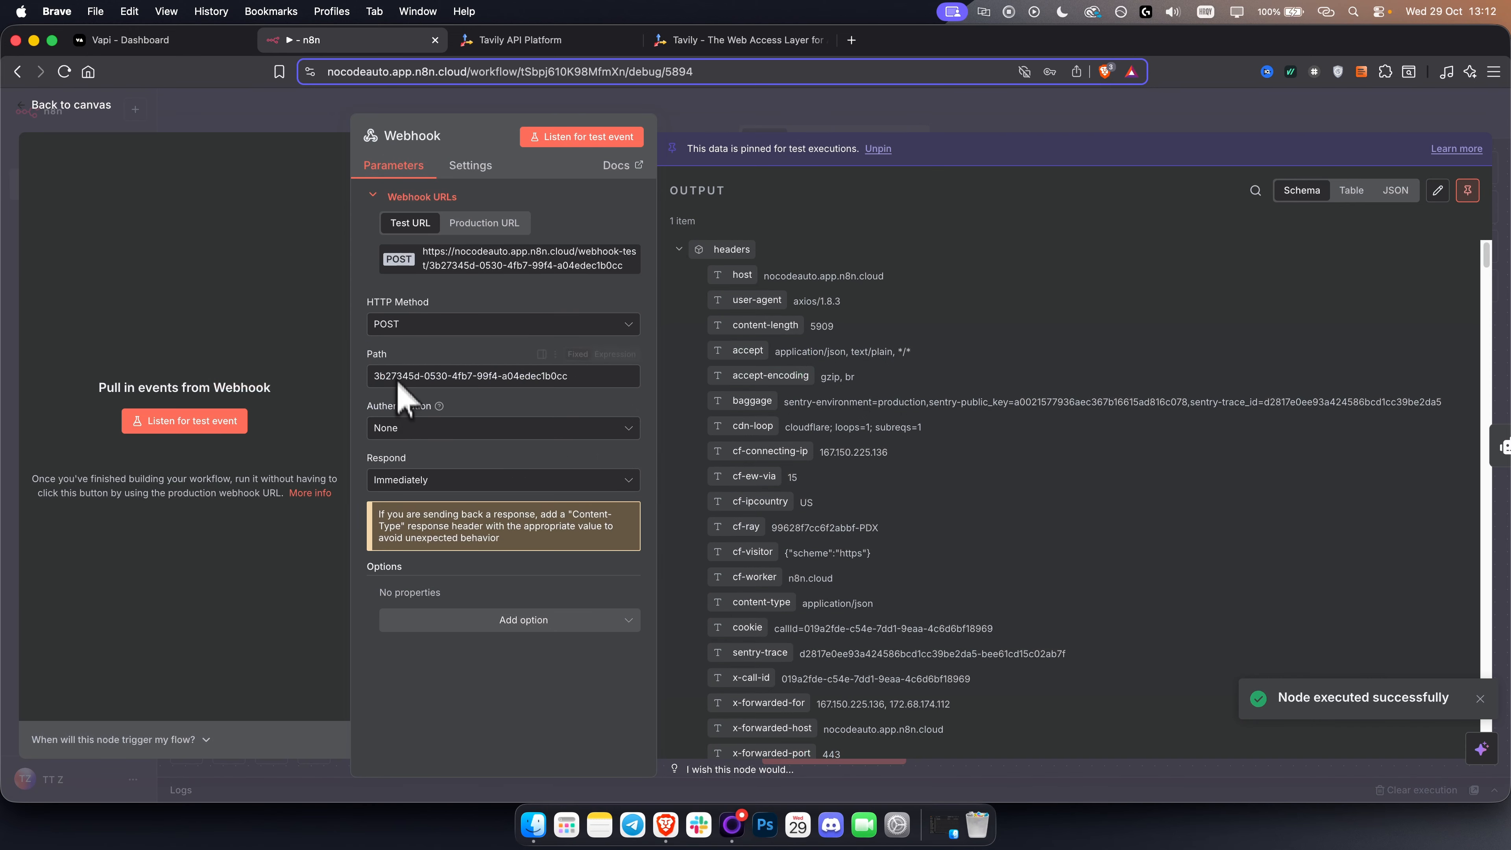
pyautogui.click(445, 483)
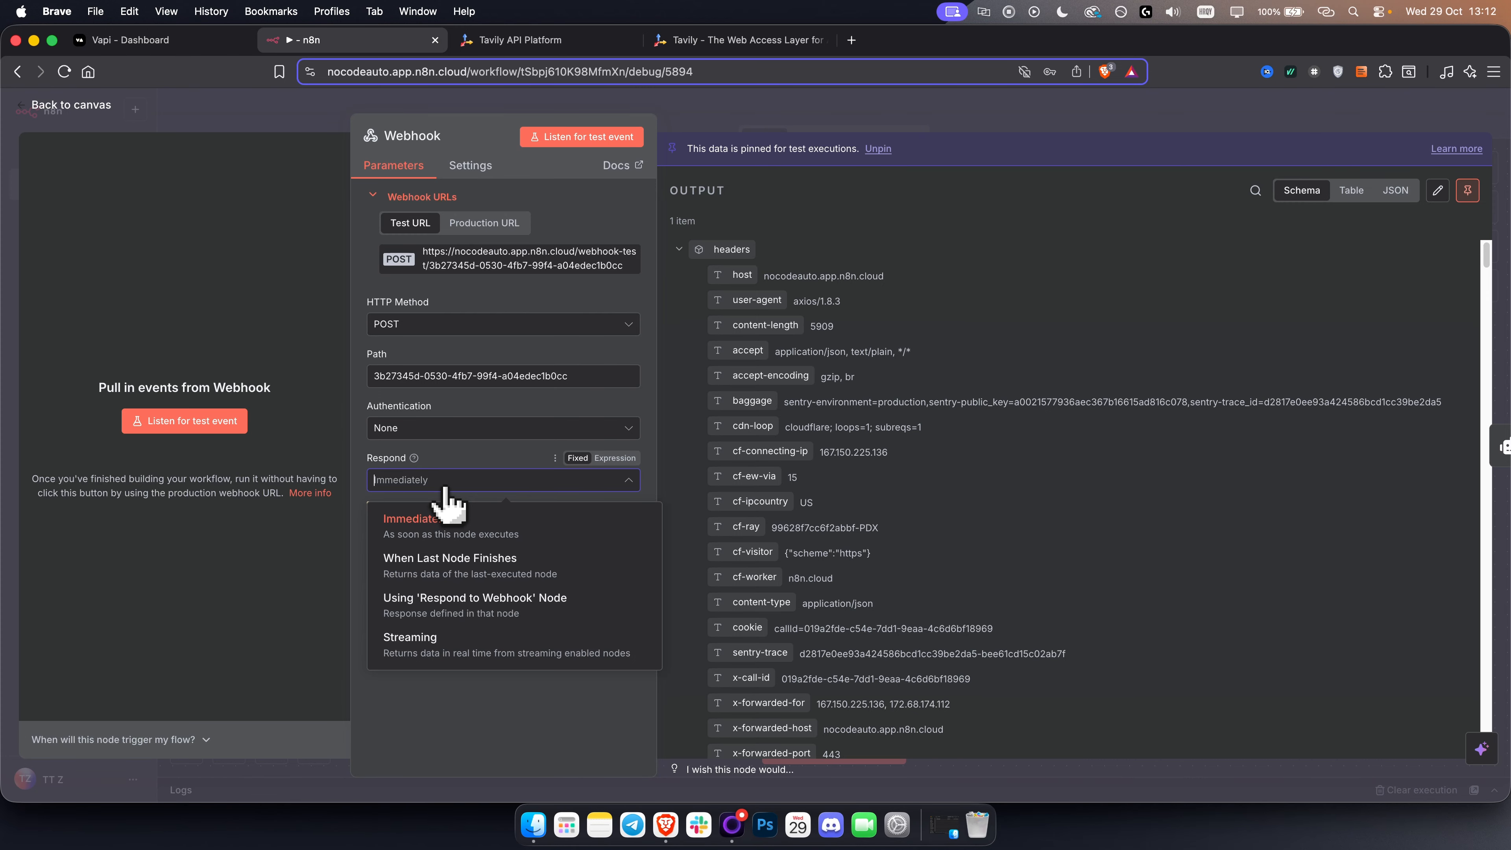
pyautogui.click(463, 604)
pyautogui.click(769, 127)
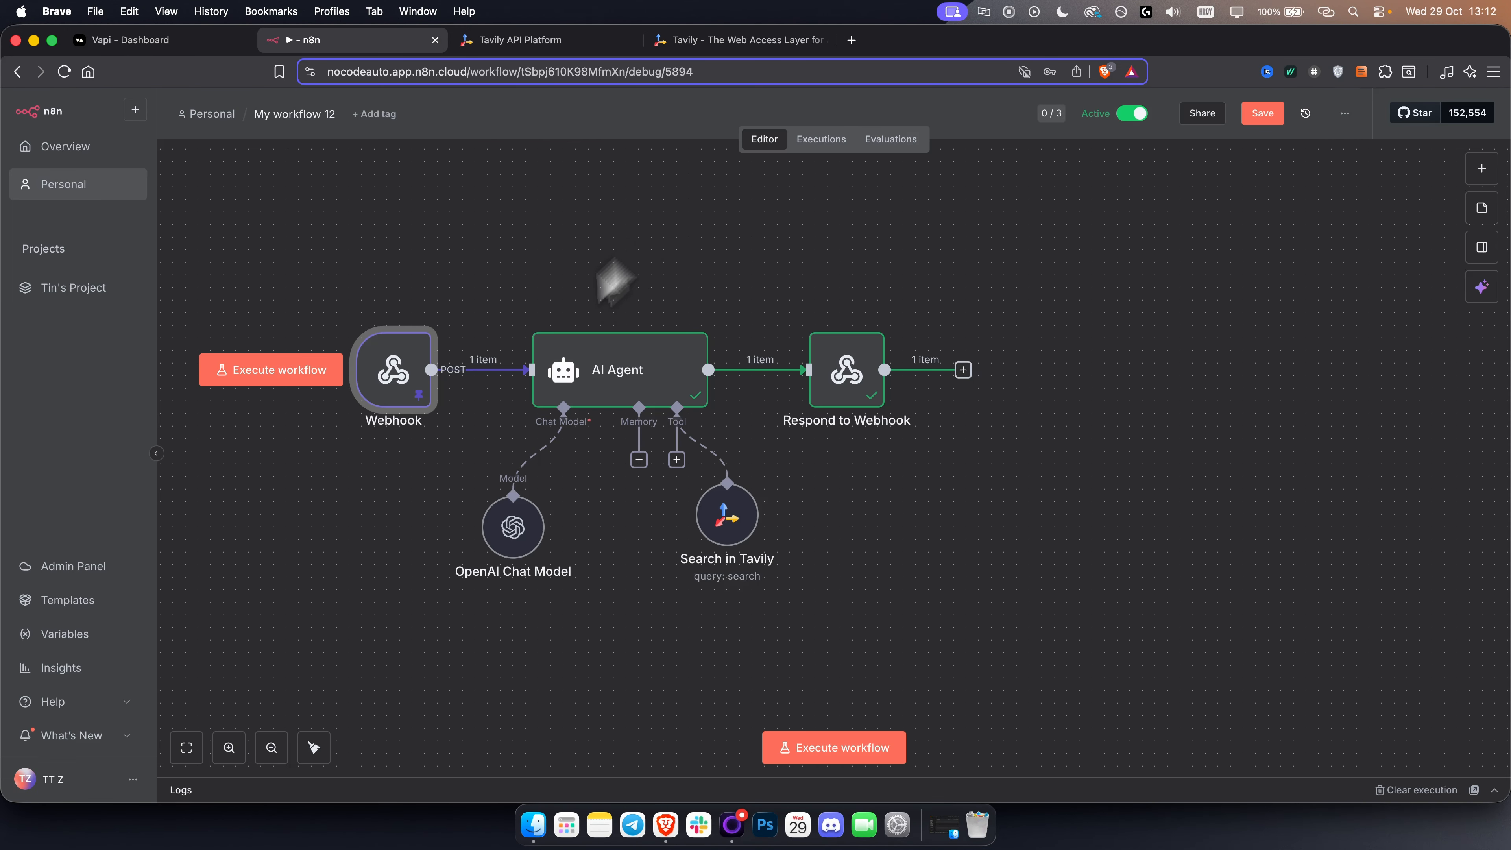
# Step: Unpin the Webhook node's test data and save the workflow
pyautogui.doubleClick(407, 402)
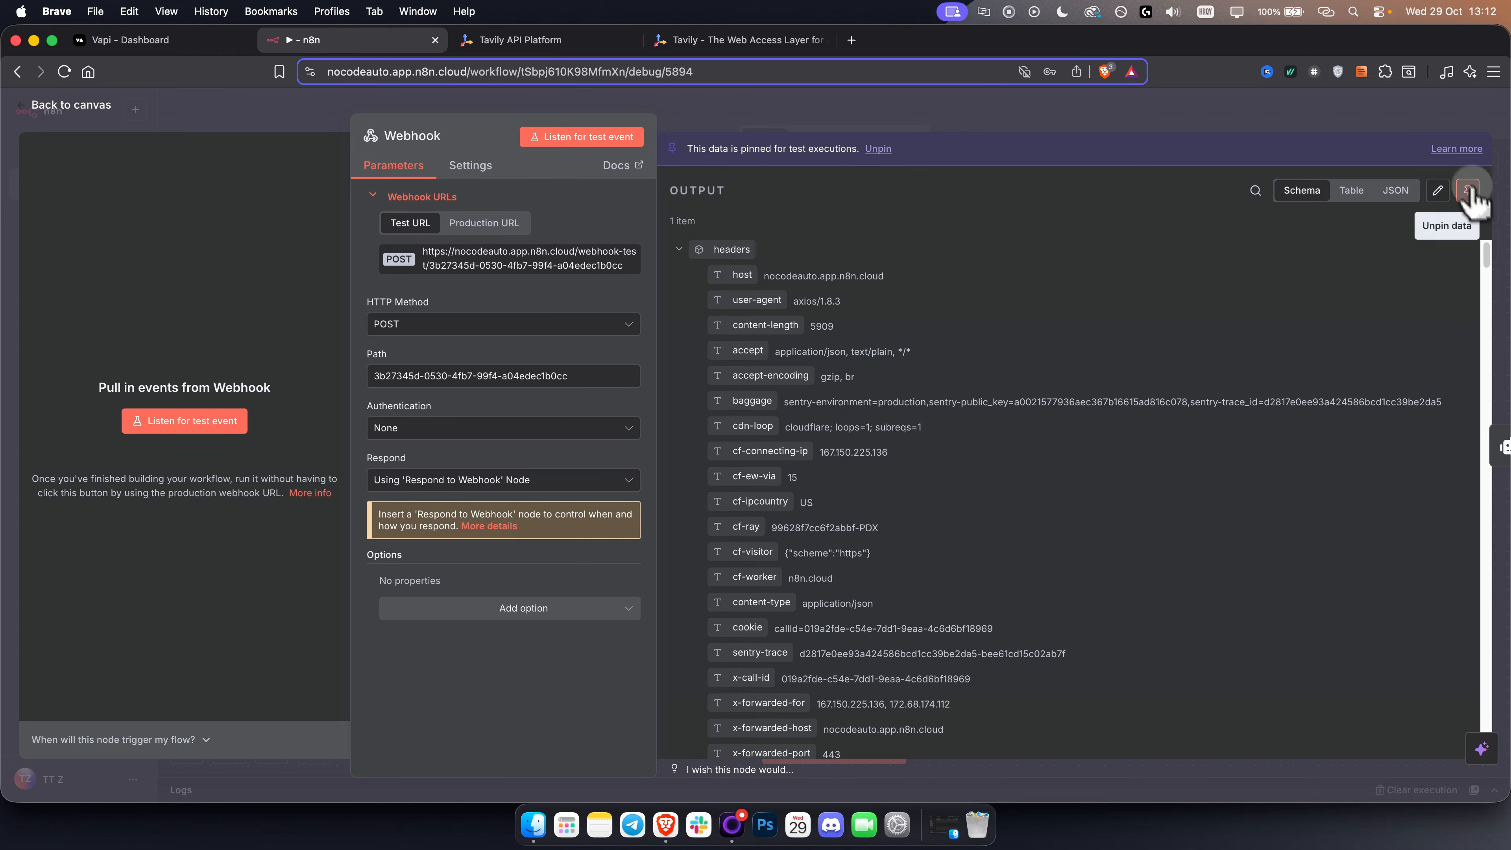
pyautogui.click(1468, 190)
pyautogui.click(1446, 126)
pyautogui.click(1256, 114)
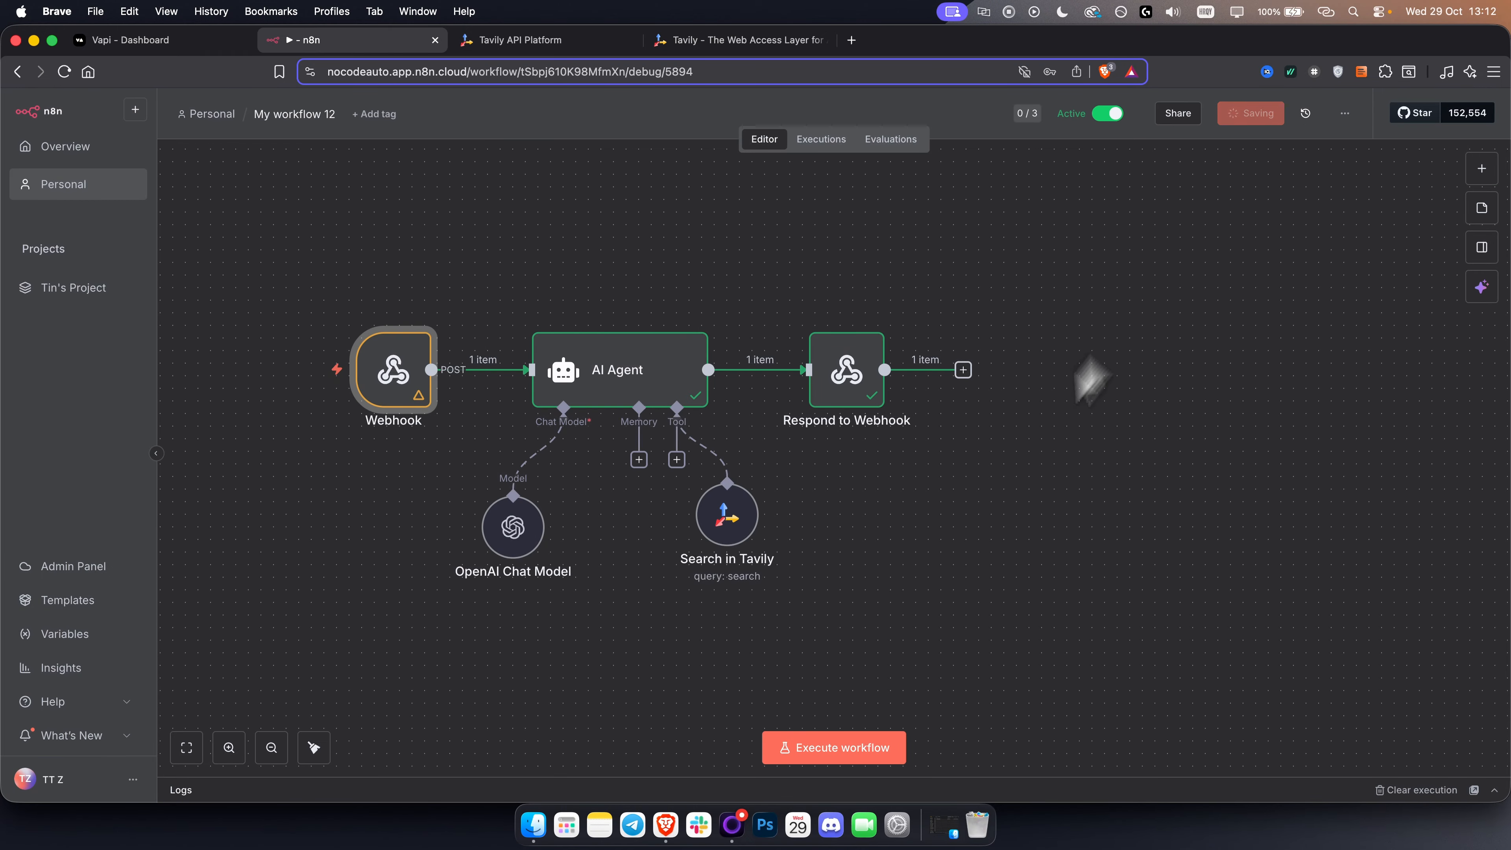
pyautogui.moveTo(1066, 540); pyautogui.dragTo(1171, 551)
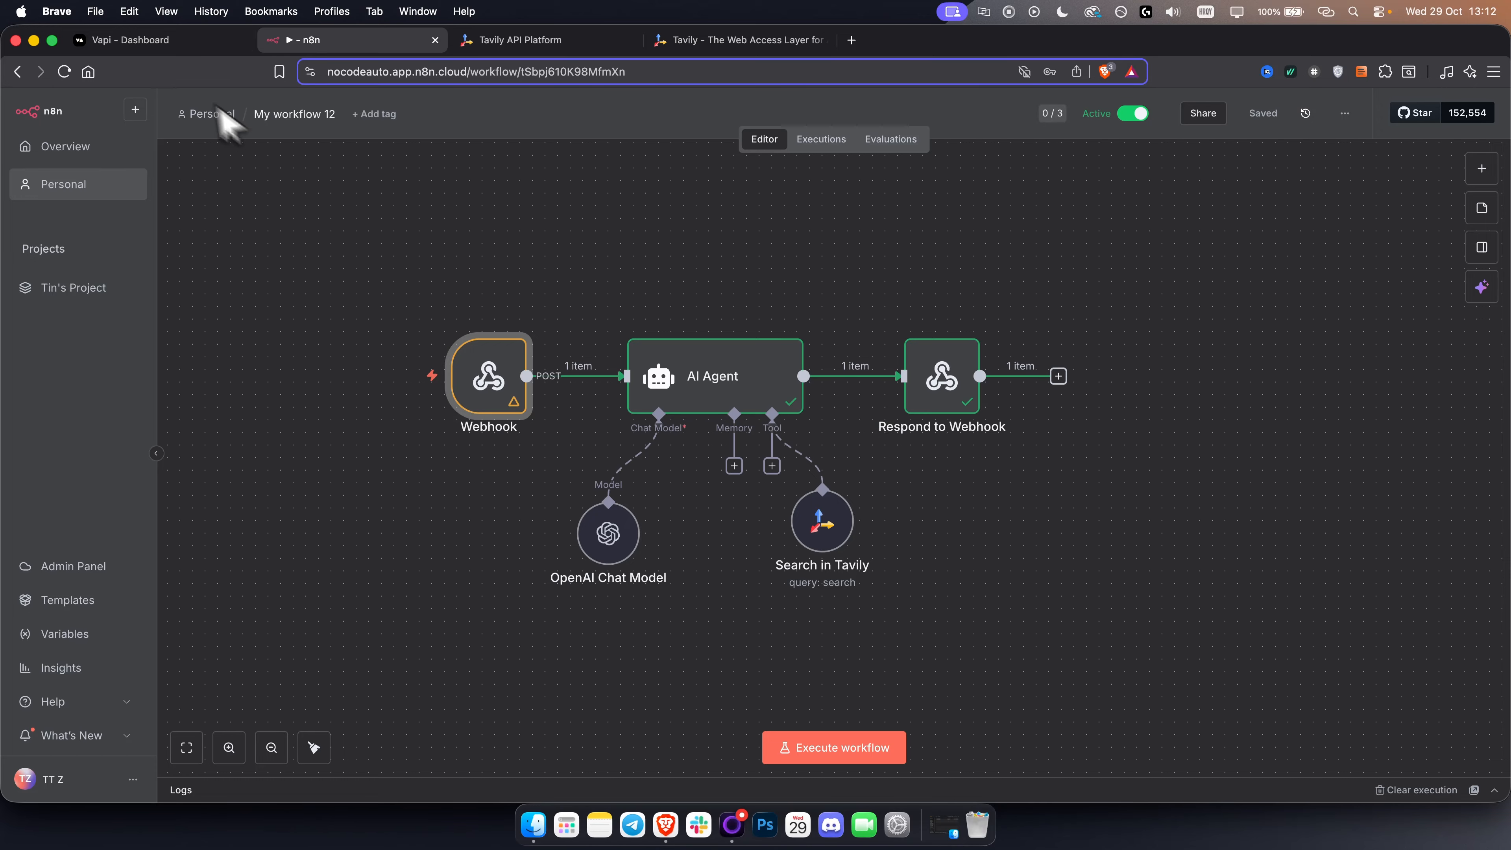
# Step: Switch to Vapi, make a test call asking the assistant to search for the best apples in Croatia, and expand the tool's response details
pyautogui.click(160, 43)
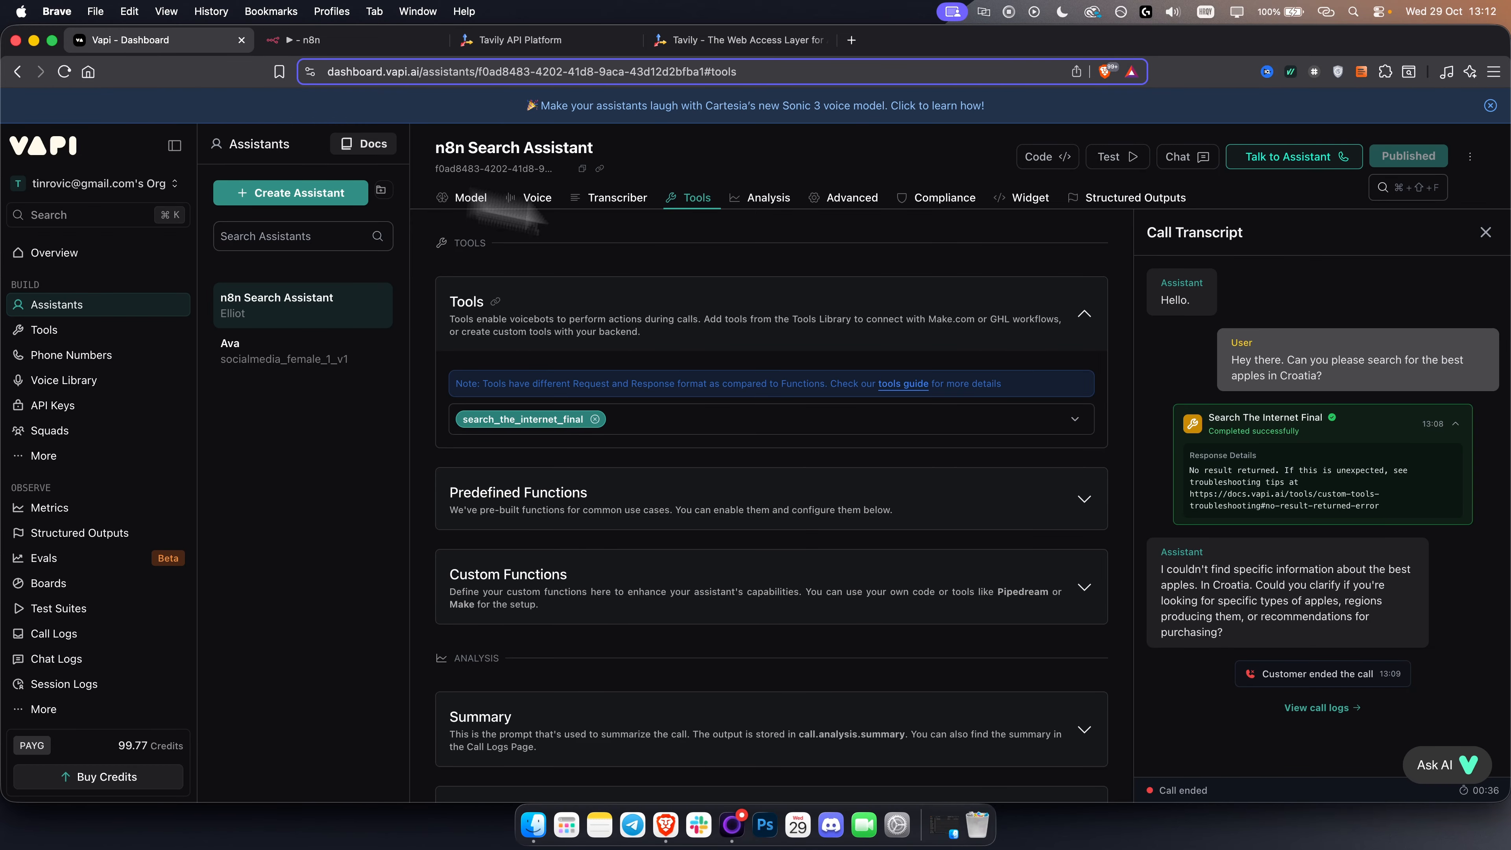
pyautogui.click(1485, 234)
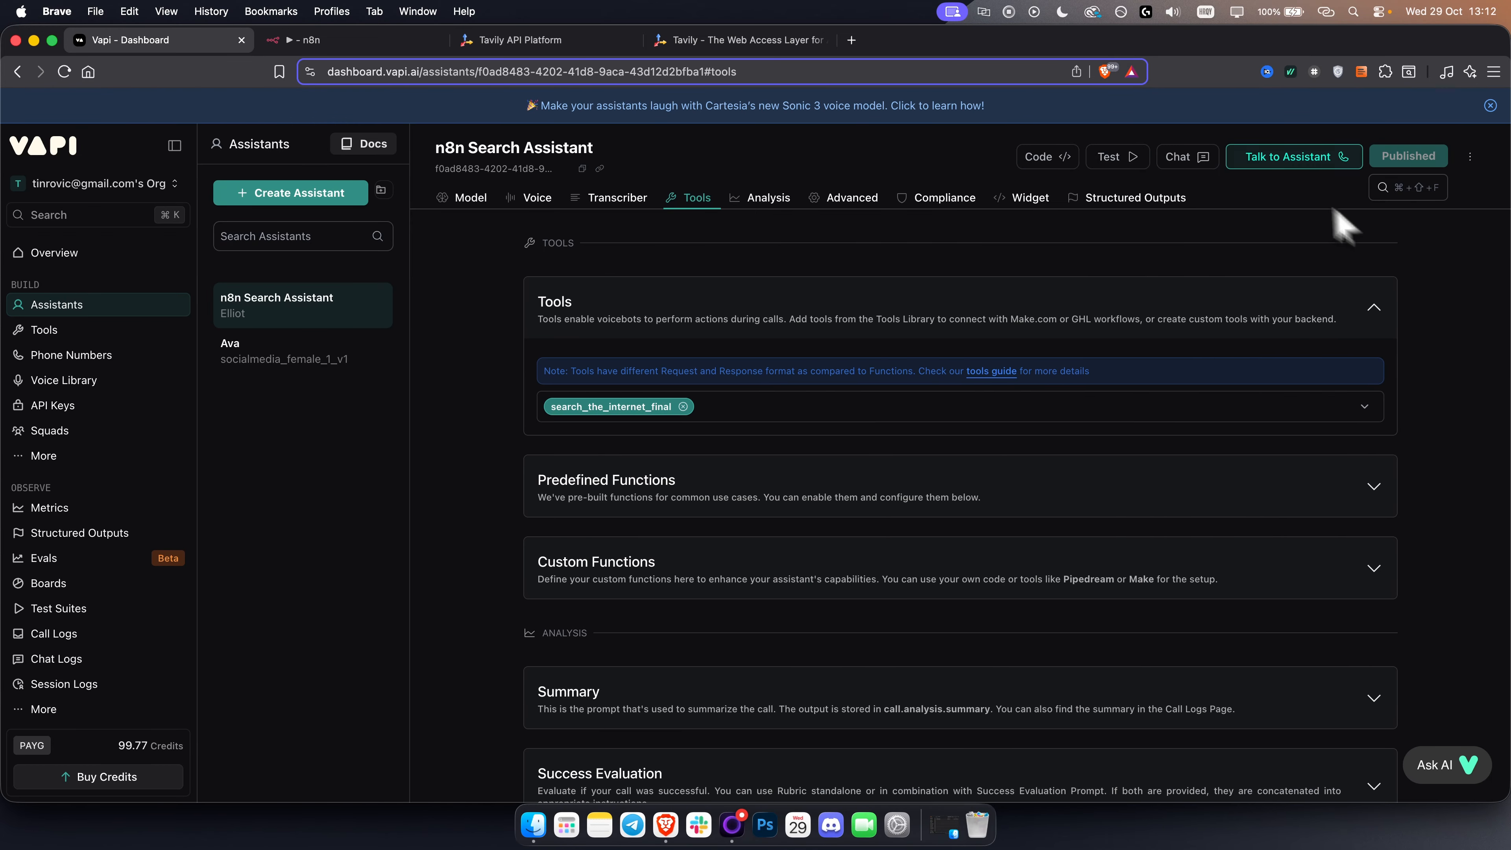
pyautogui.click(1292, 159)
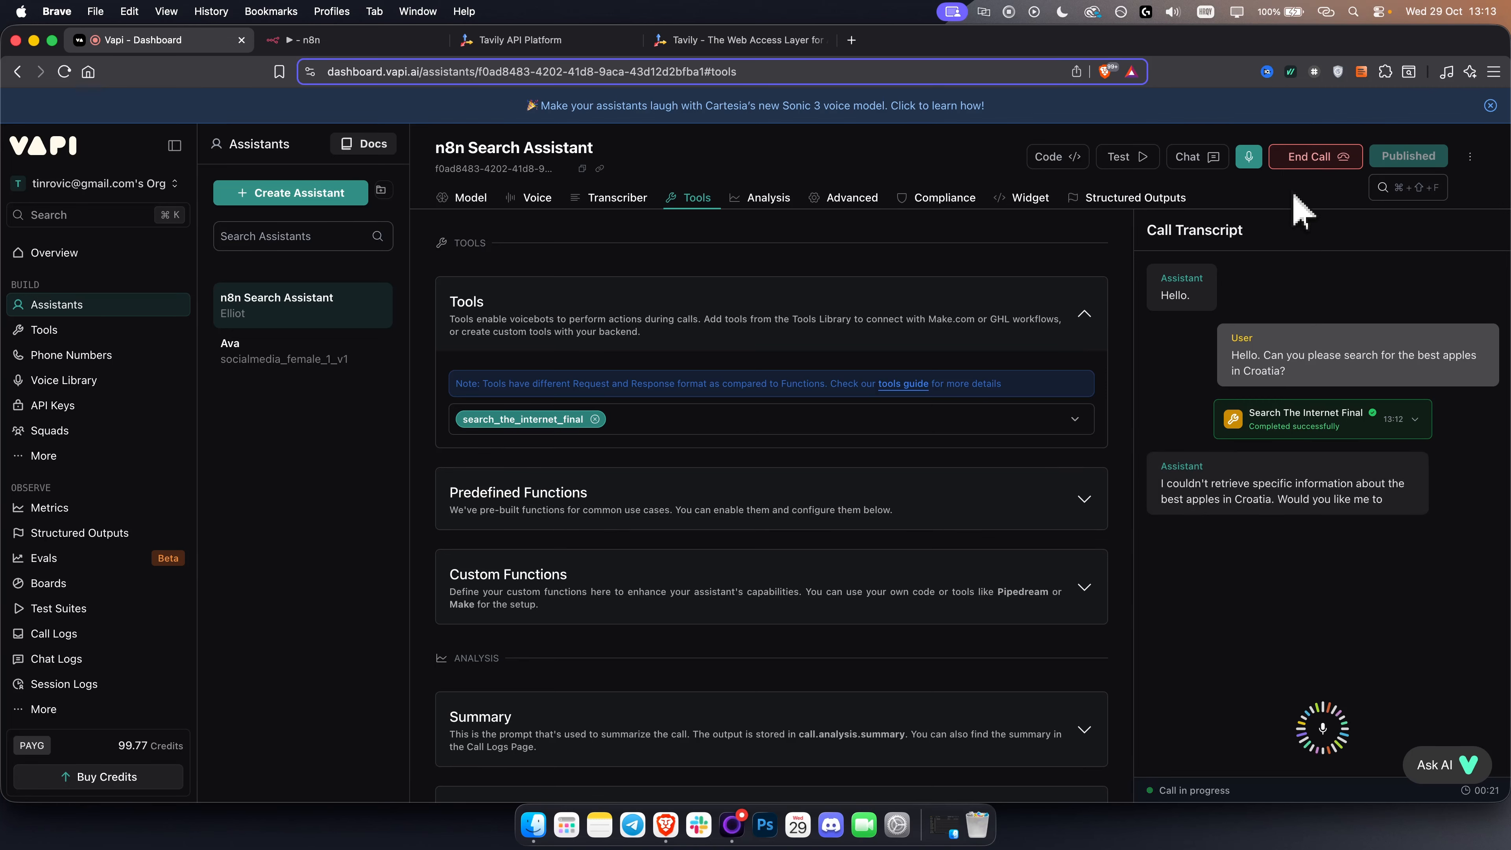
pyautogui.click(1315, 158)
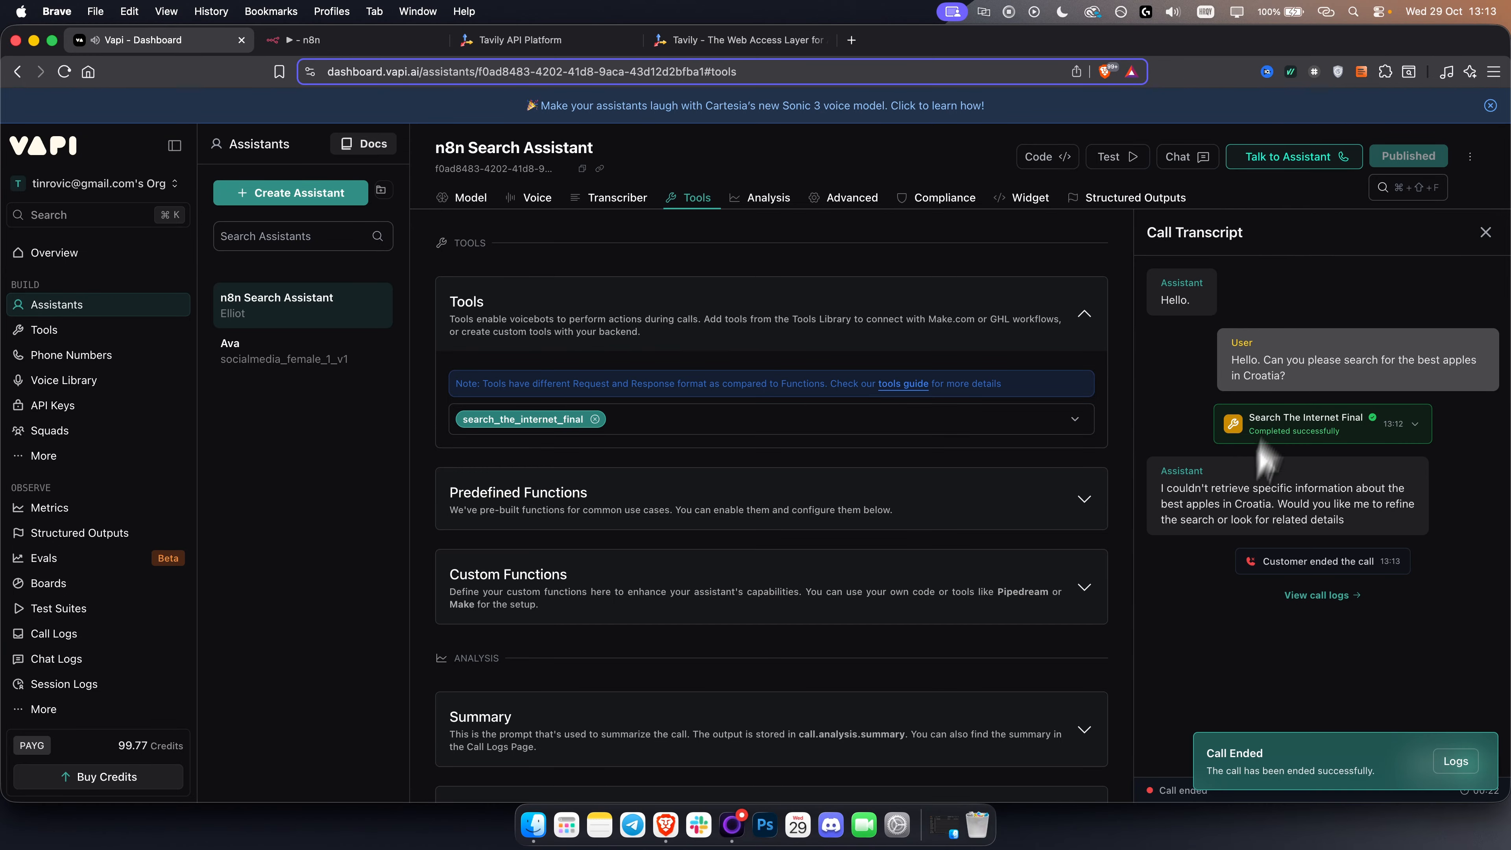
pyautogui.click(1415, 434)
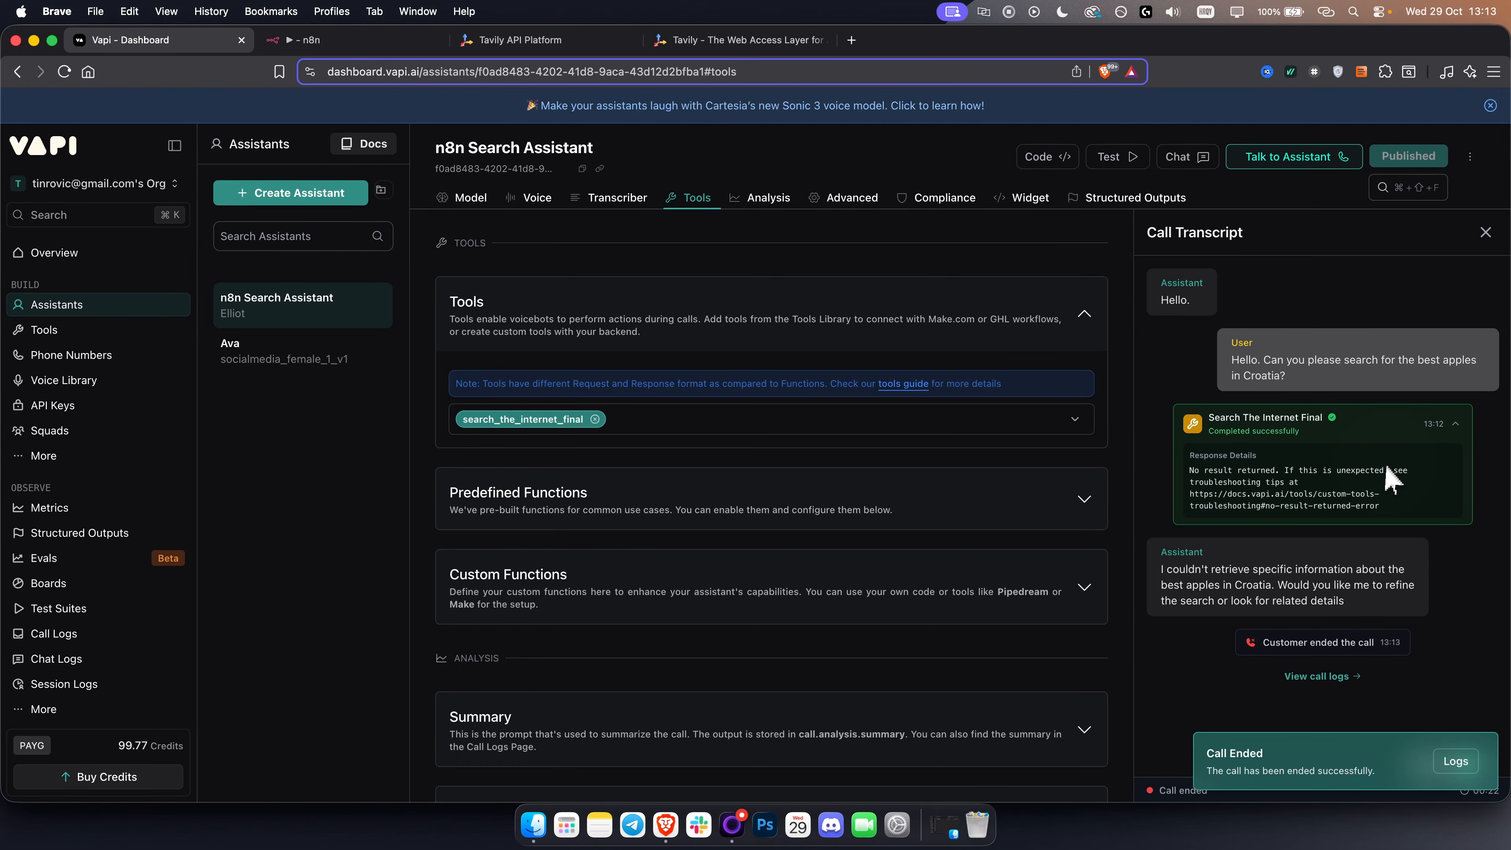
# Step: Switch to n8n and examine the tool call data in the Webhook node's output
pyautogui.click(374, 42)
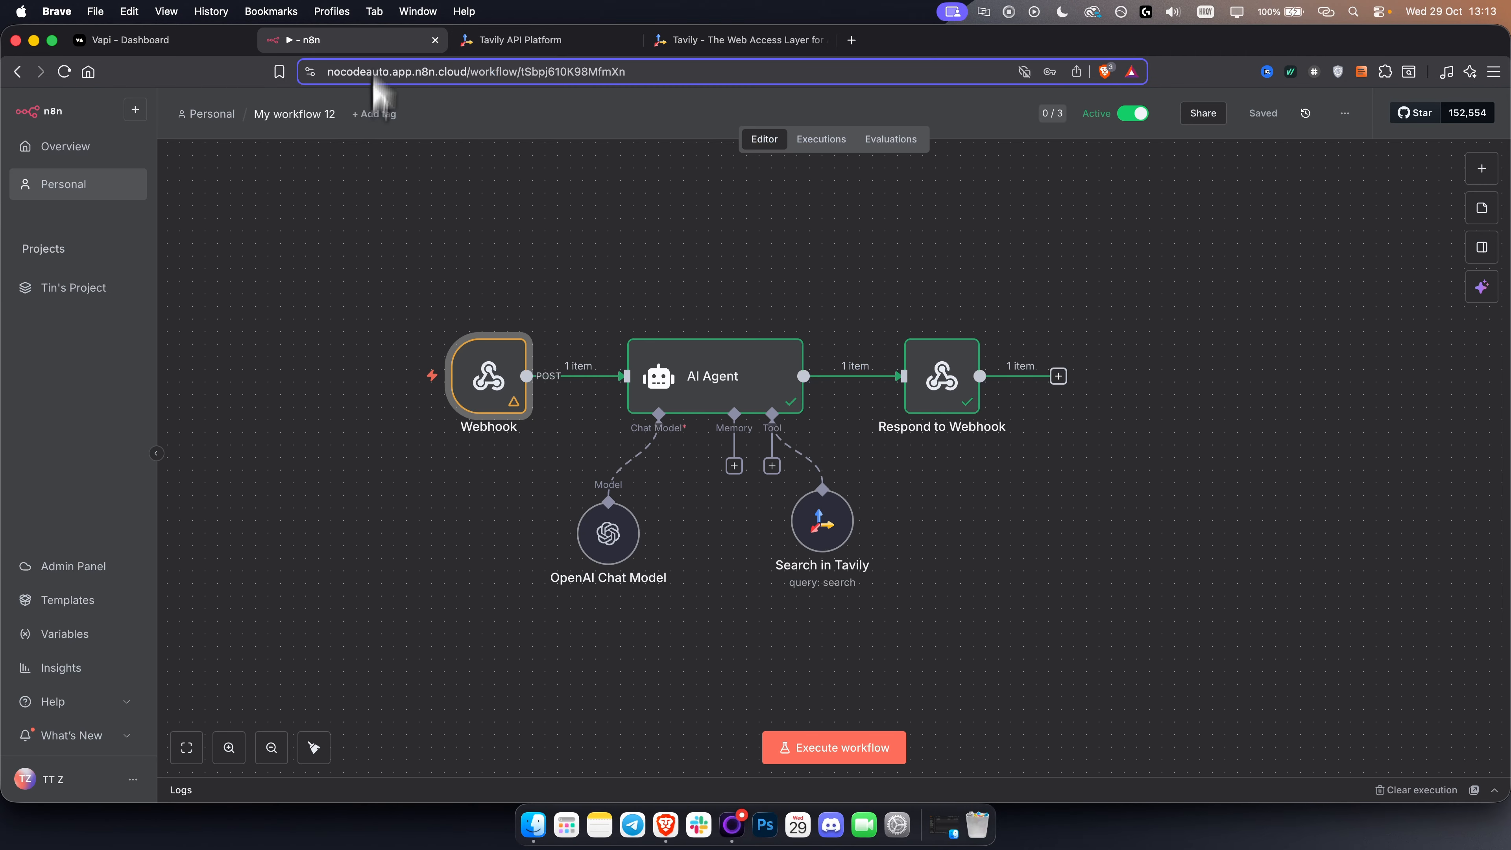
pyautogui.doubleClick(485, 402)
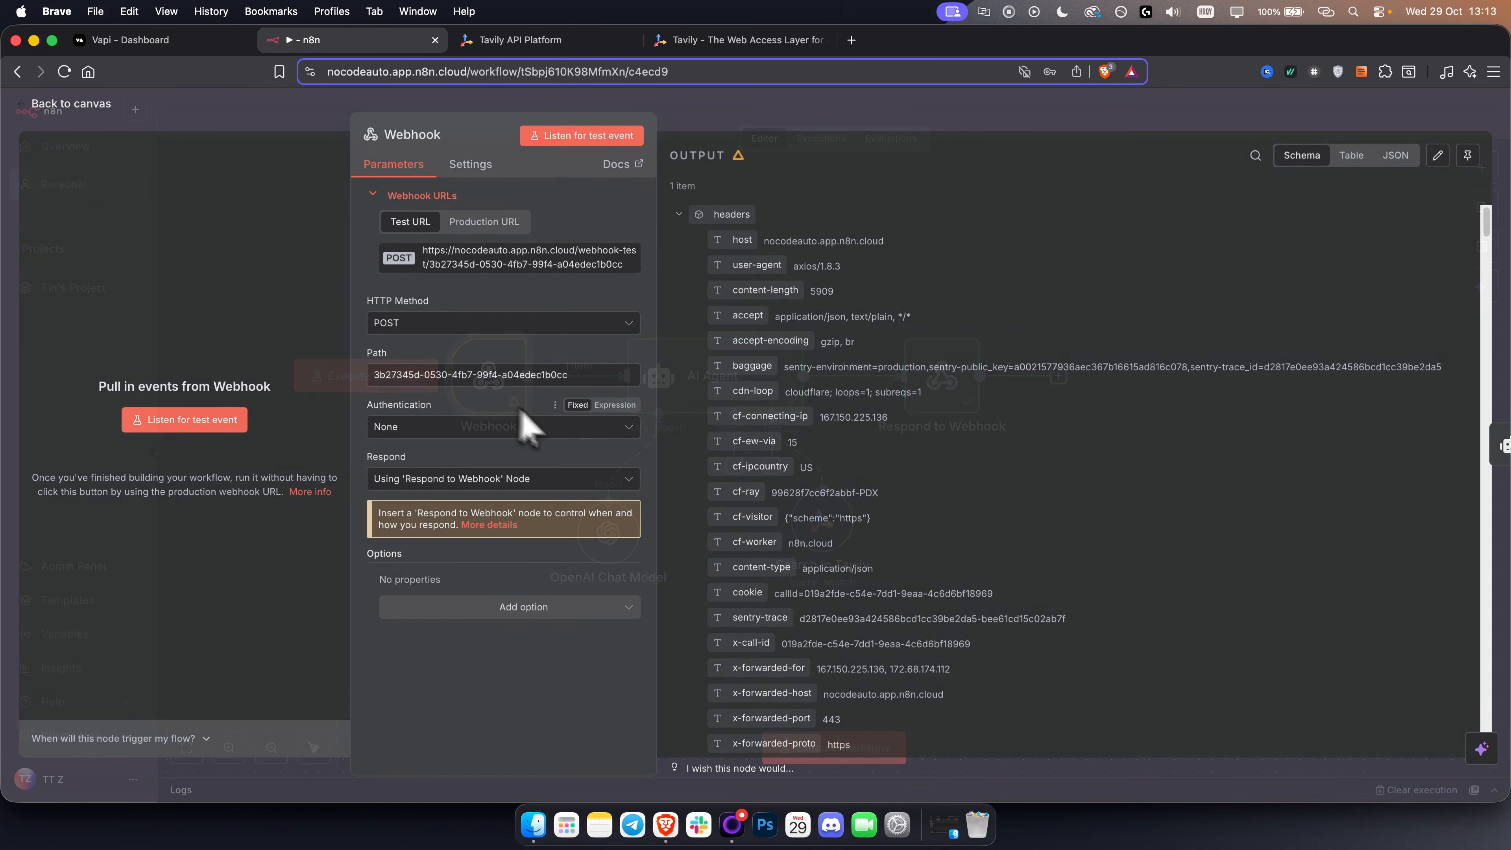
pyautogui.scroll(-15, 911, 364)
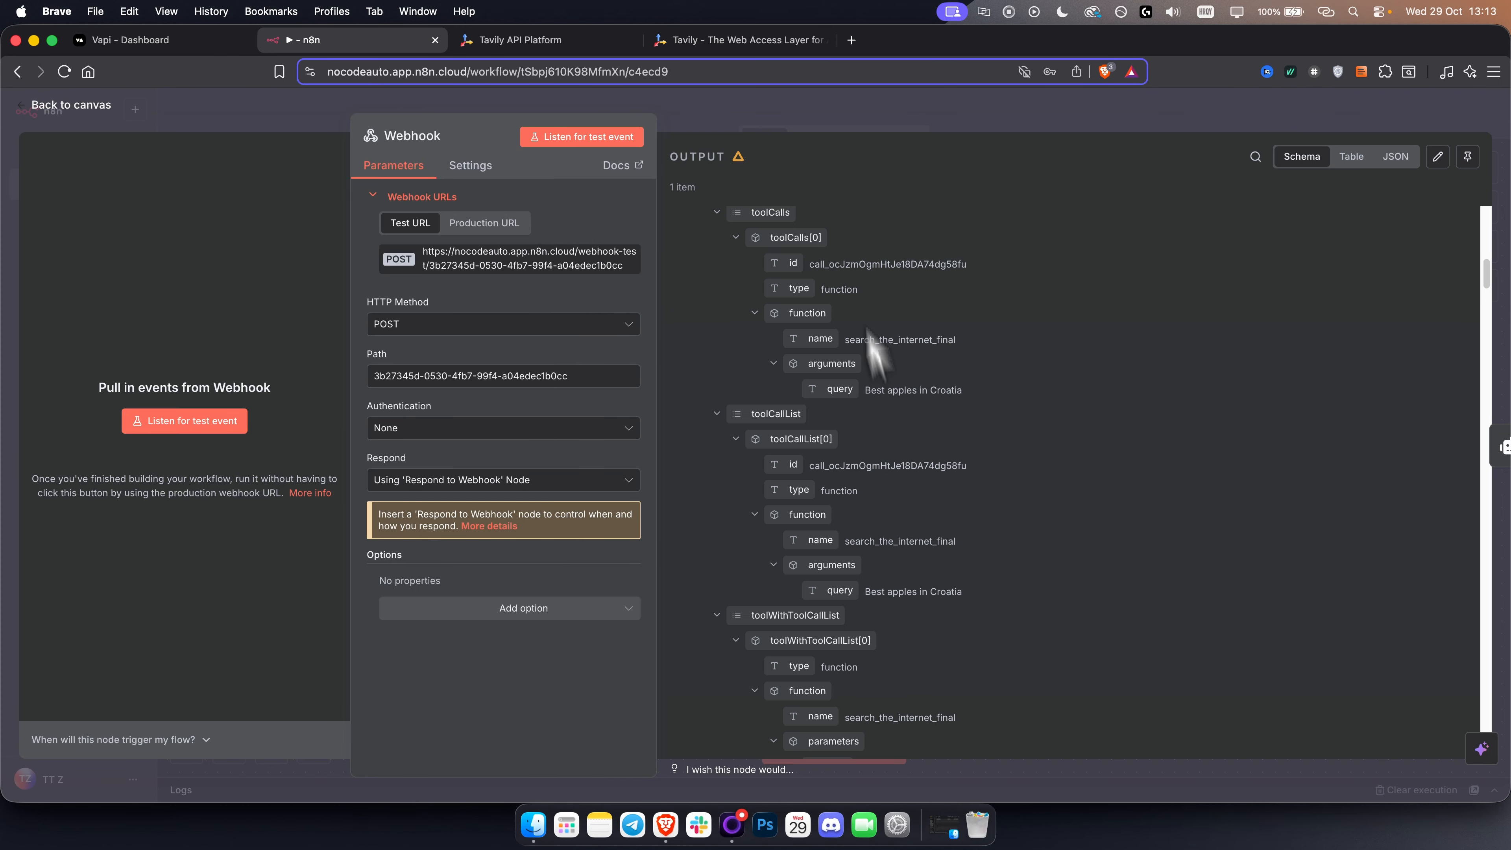
pyautogui.press('Escape')
# Step: Open the workflow's Oct 29, 13:12:51 execution and examine the Respond to Webhook node's output
pyautogui.click(821, 139)
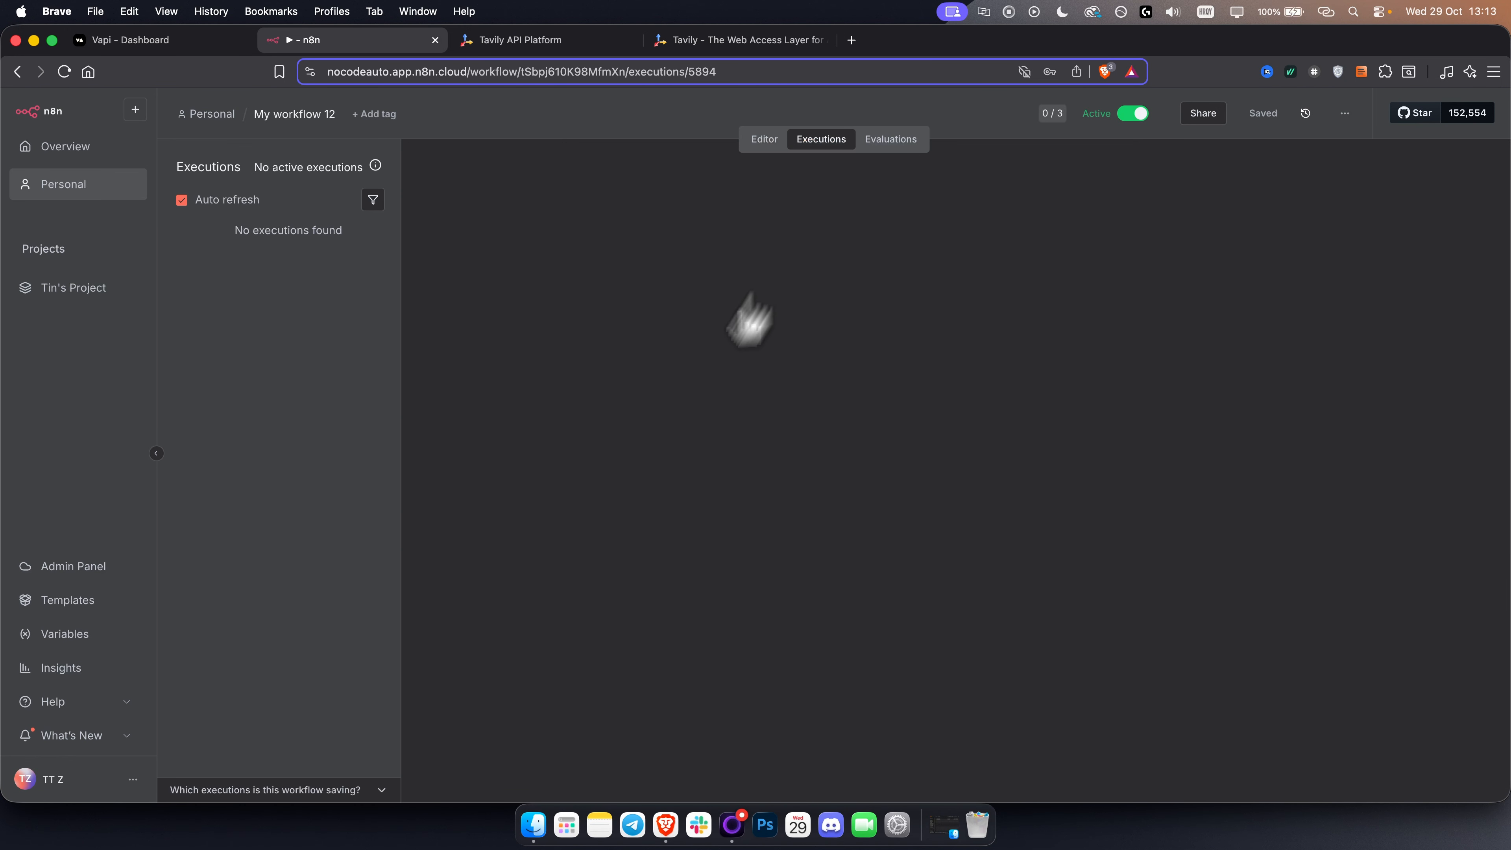
pyautogui.click(244, 247)
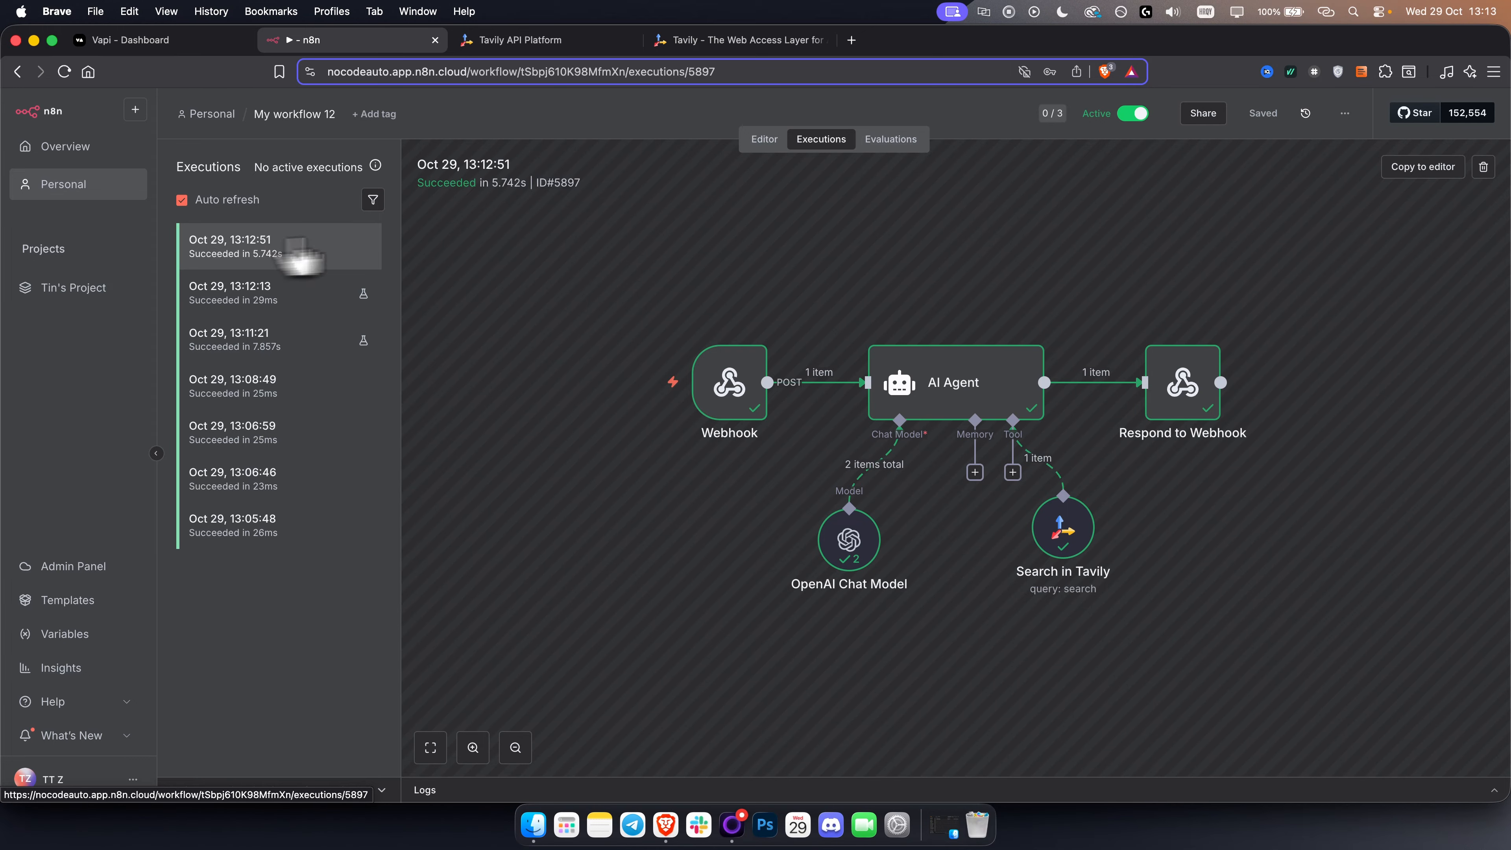
pyautogui.doubleClick(1198, 398)
pyautogui.moveTo(1026, 218); pyautogui.dragTo(1279, 246)
pyautogui.click(1268, 234)
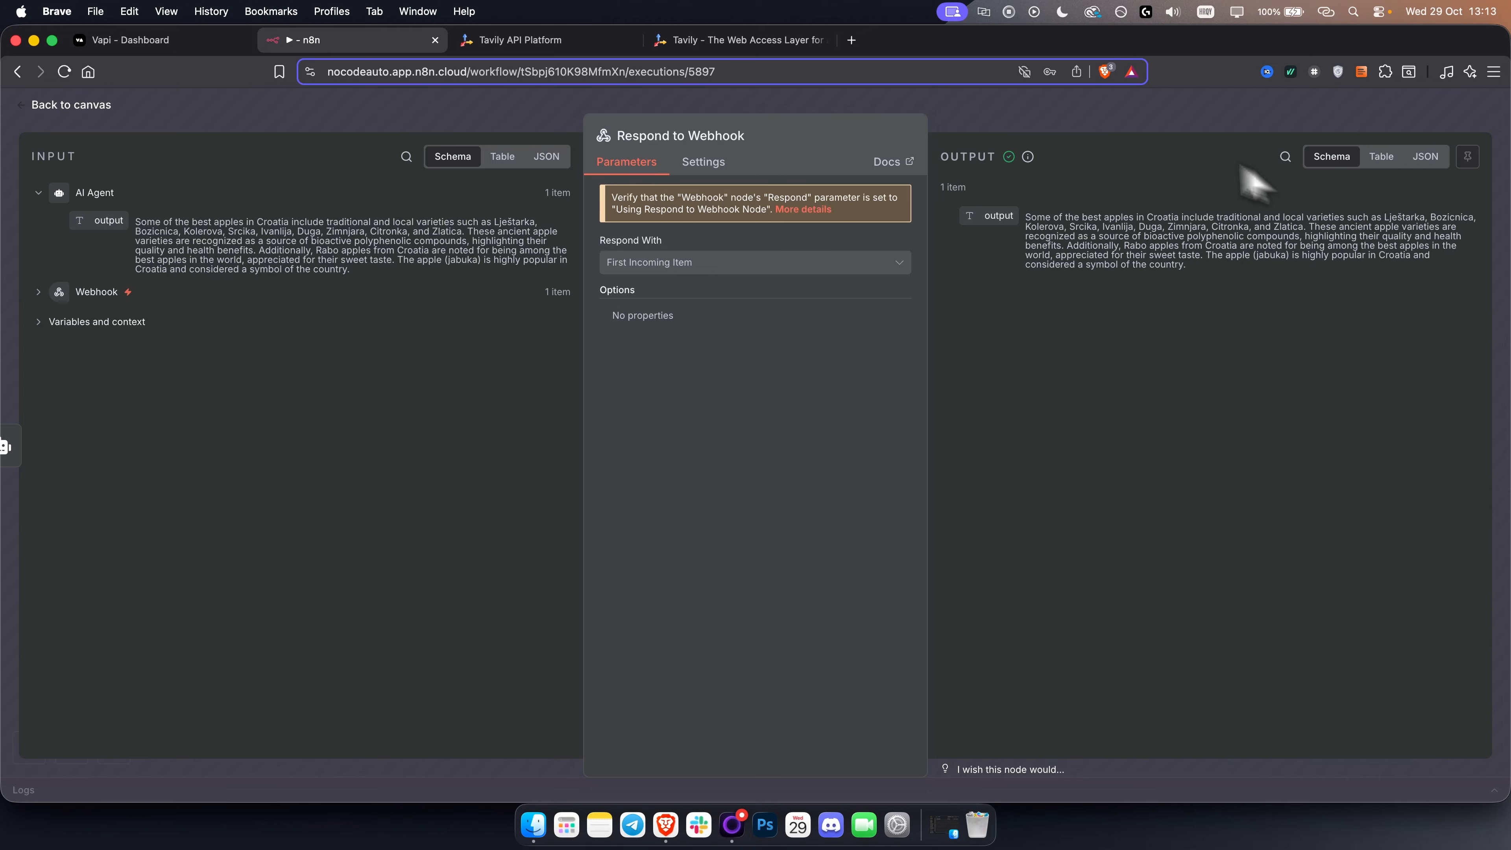
pyautogui.click(1137, 120)
pyautogui.click(1270, 661)
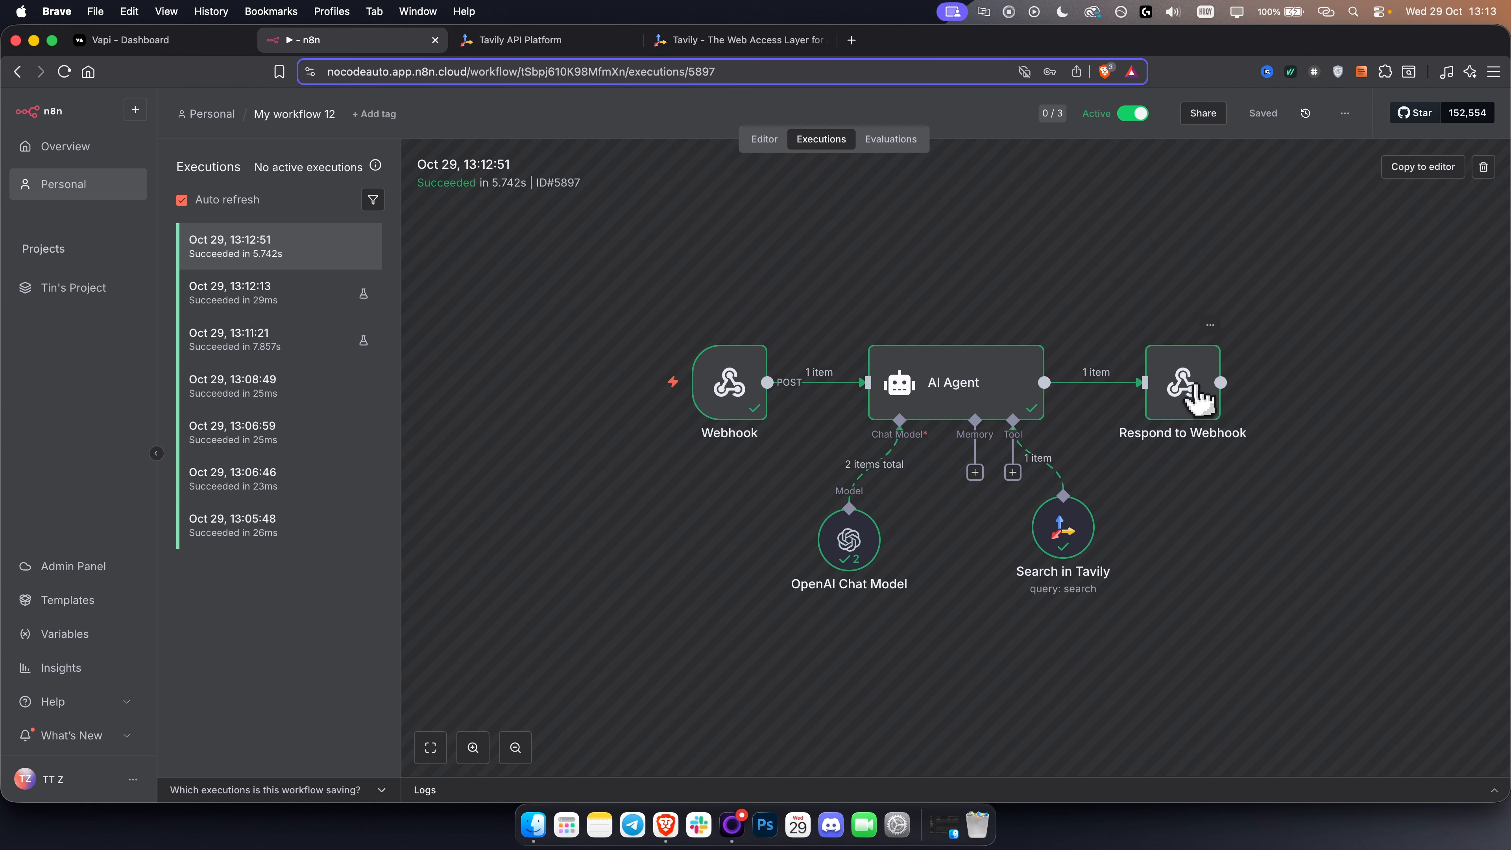
pyautogui.doubleClick(1197, 398)
pyautogui.moveTo(1028, 217); pyautogui.dragTo(1214, 287)
pyautogui.click(1213, 288)
pyautogui.click(1037, 124)
# Step: In Vapi, set the query property's description in the search_the_internet_final tool to "Query that the user asks" and save the tool
pyautogui.click(119, 42)
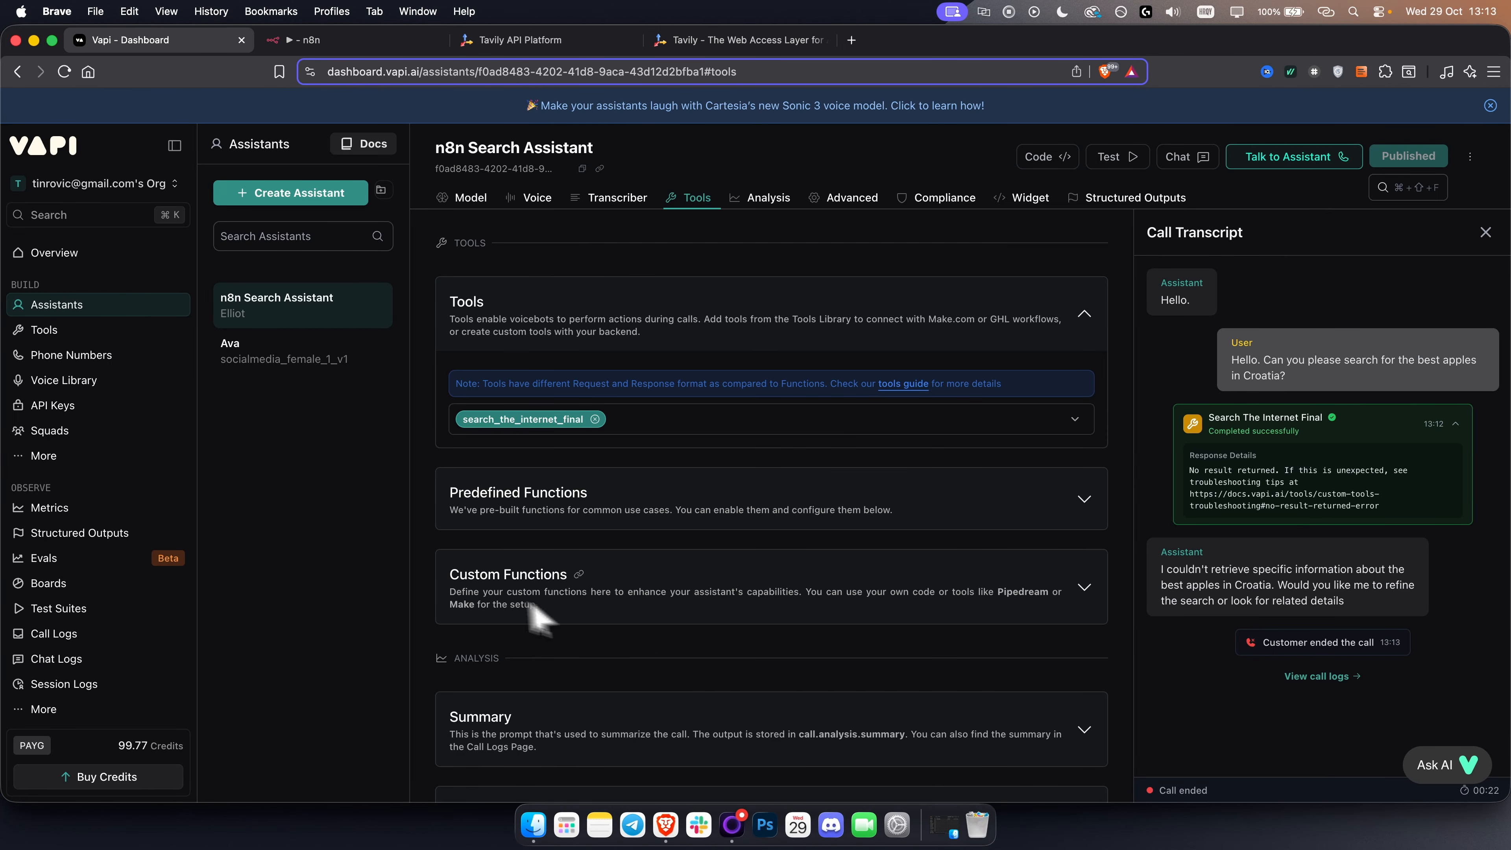
pyautogui.click(111, 332)
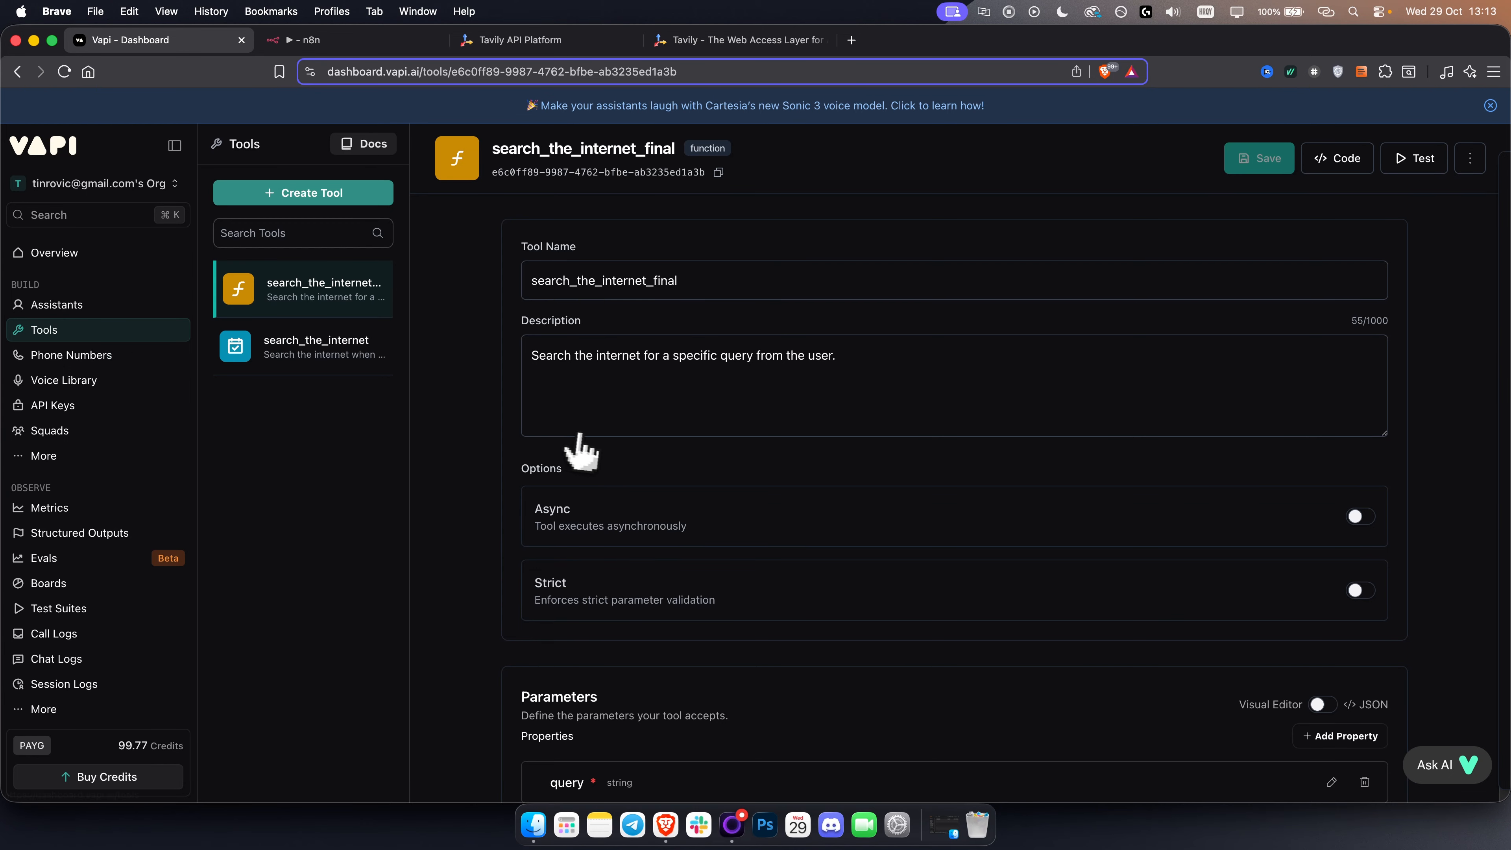
pyautogui.scroll(-5, 505, 641)
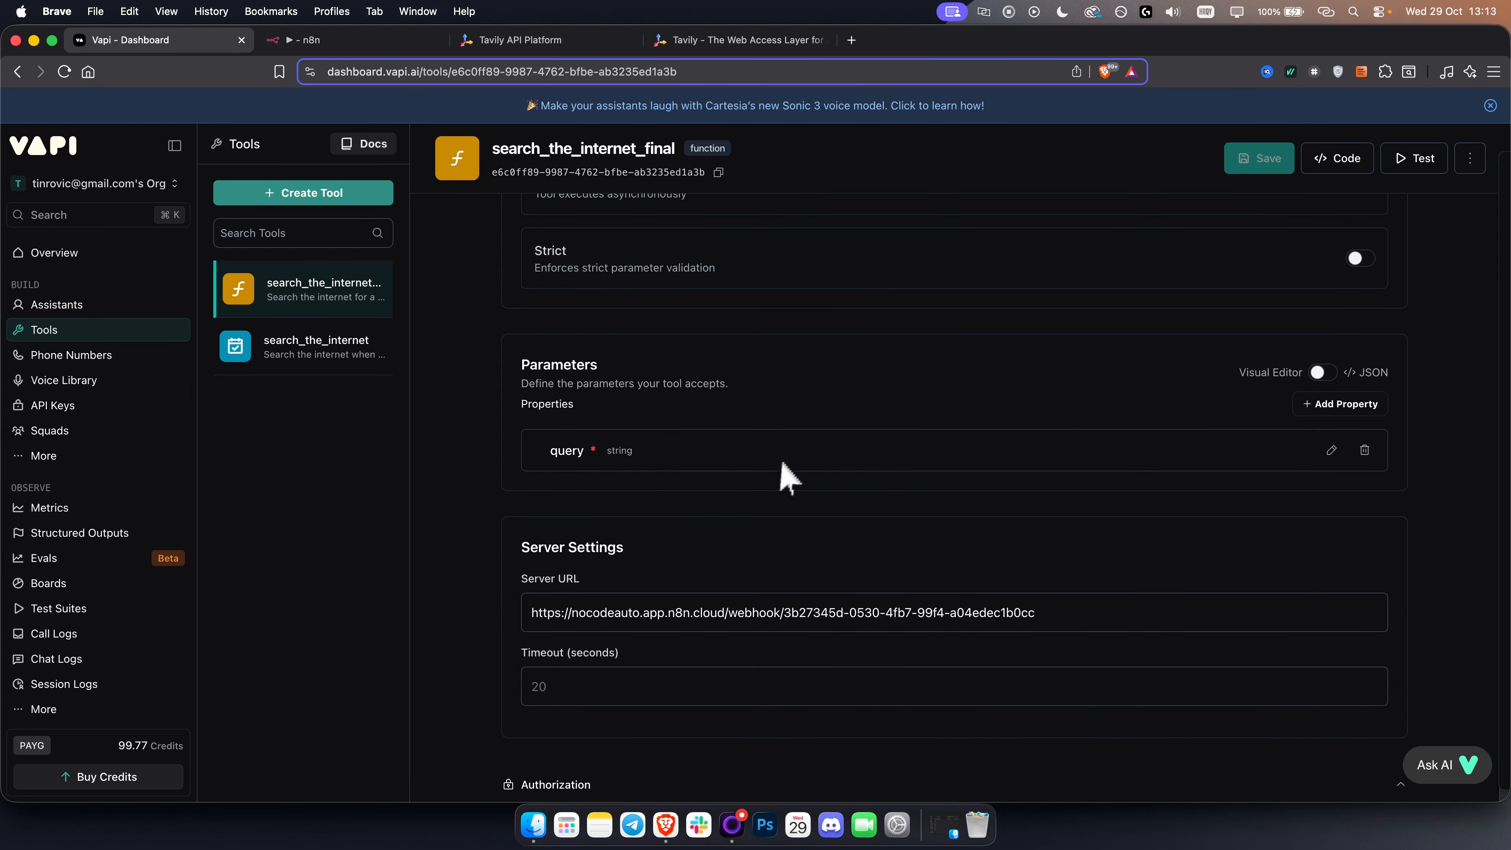
pyautogui.click(1332, 450)
pyautogui.click(630, 537)
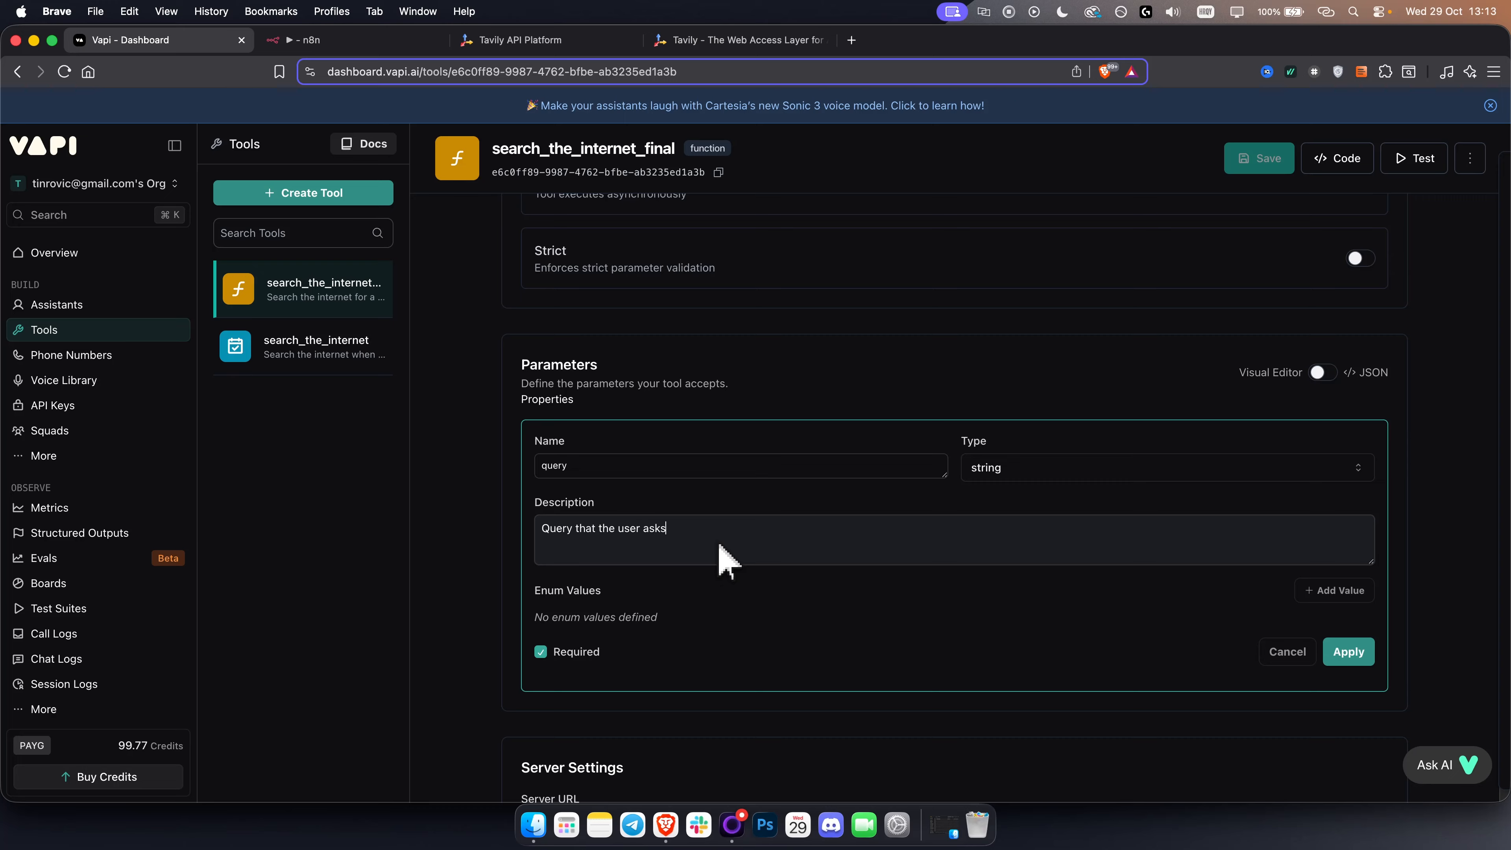
pyautogui.click(1347, 651)
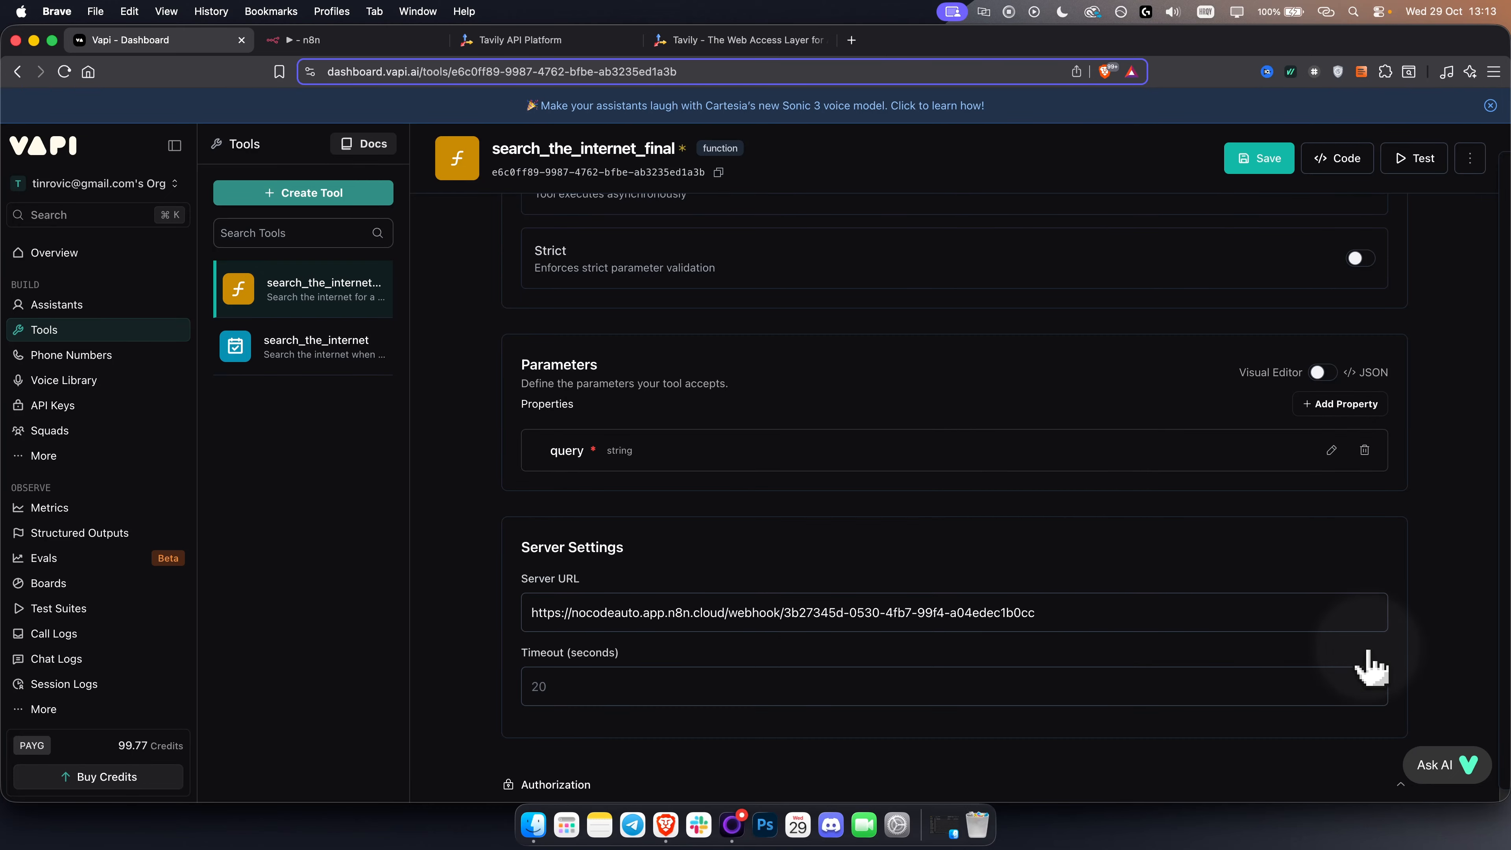
pyautogui.click(1253, 172)
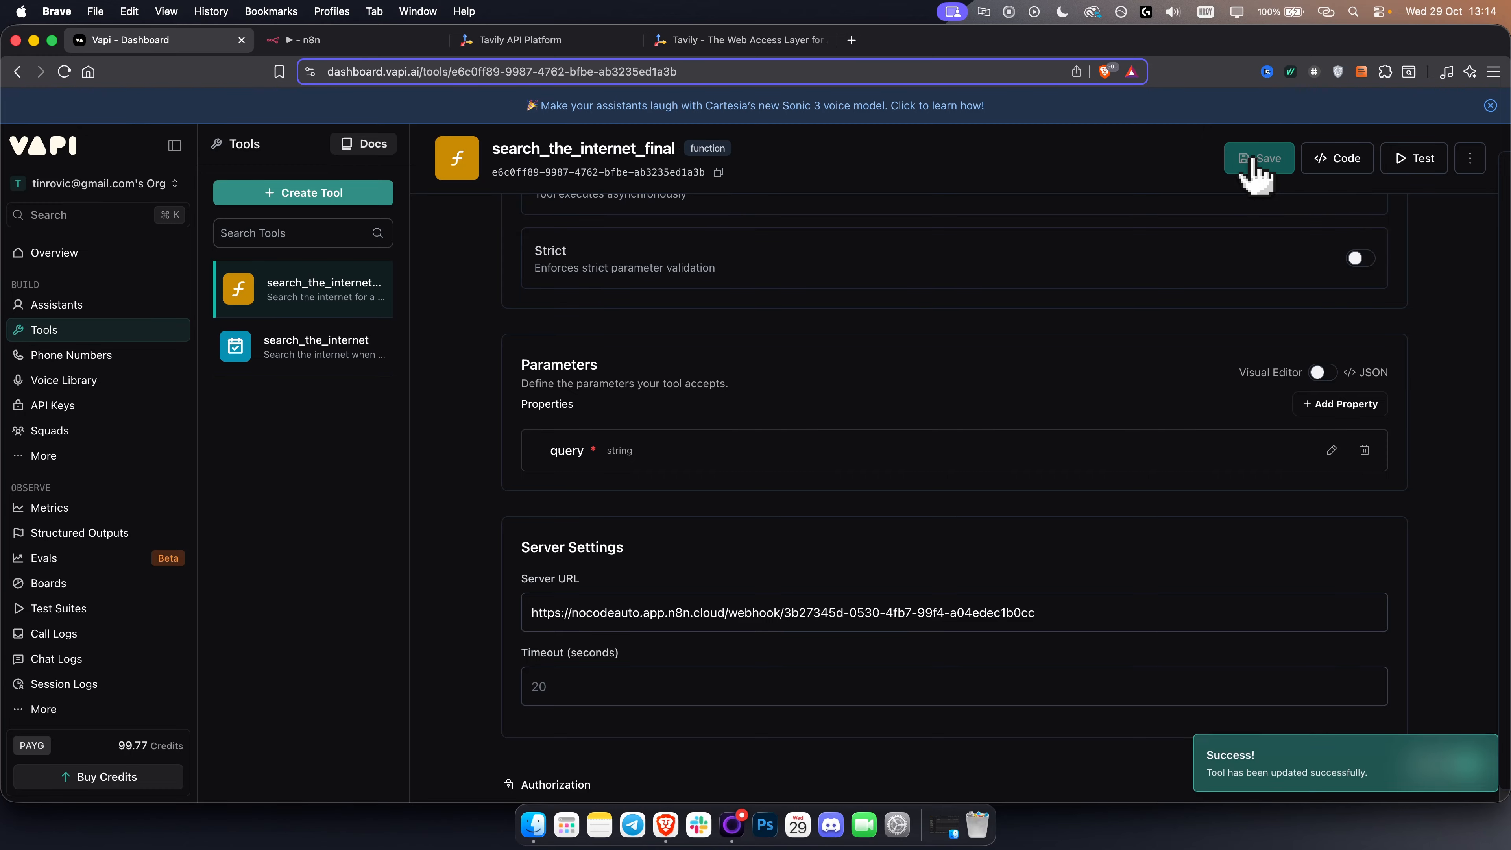
# Step: Open the n8n Search Assistant in Vapi, check the workflow execution in n8n, and return to the assistant
pyautogui.click(42, 304)
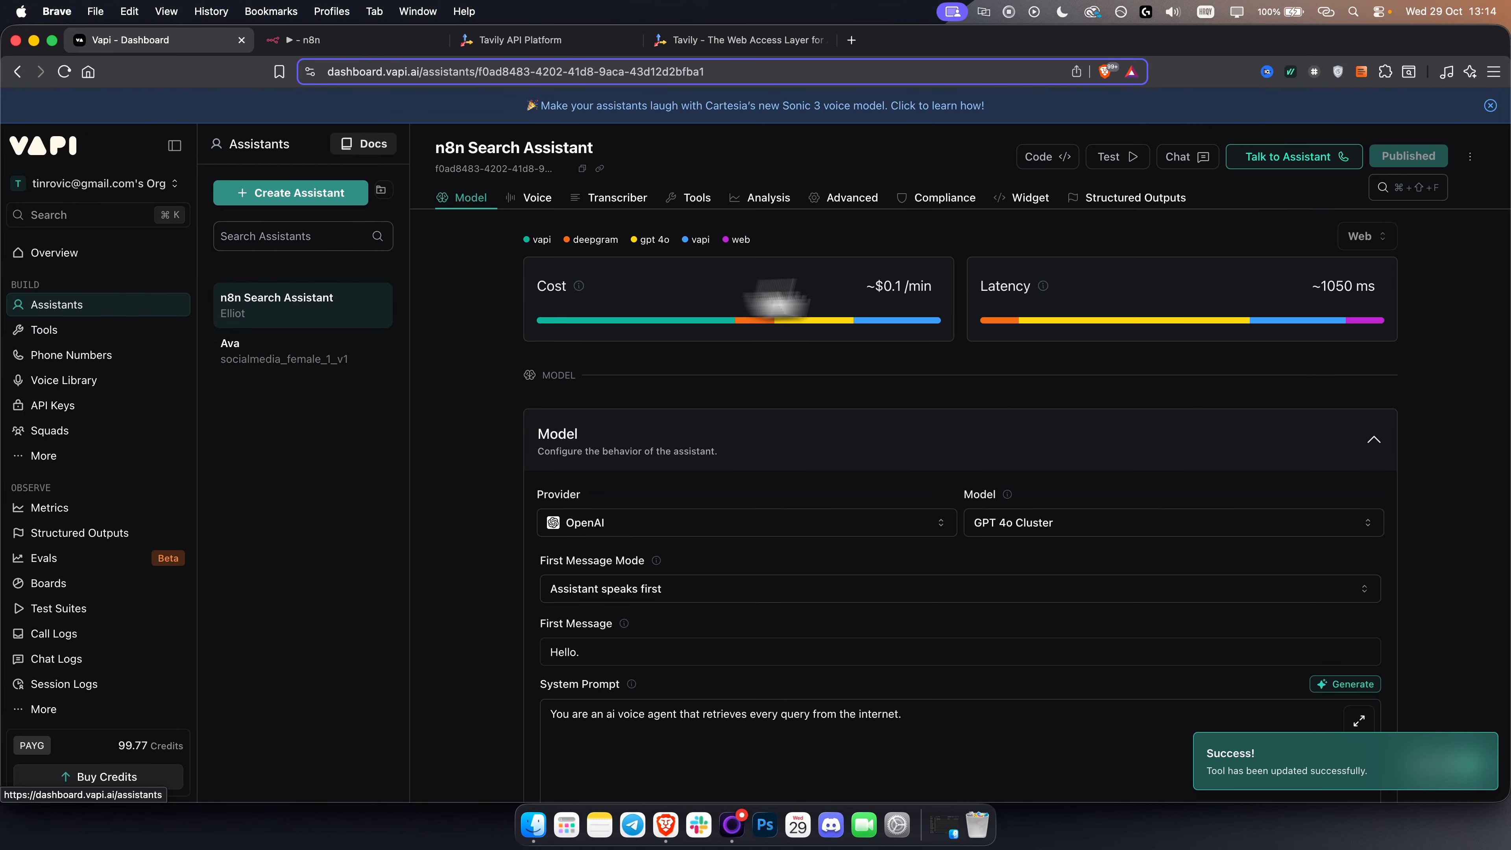
pyautogui.click(334, 39)
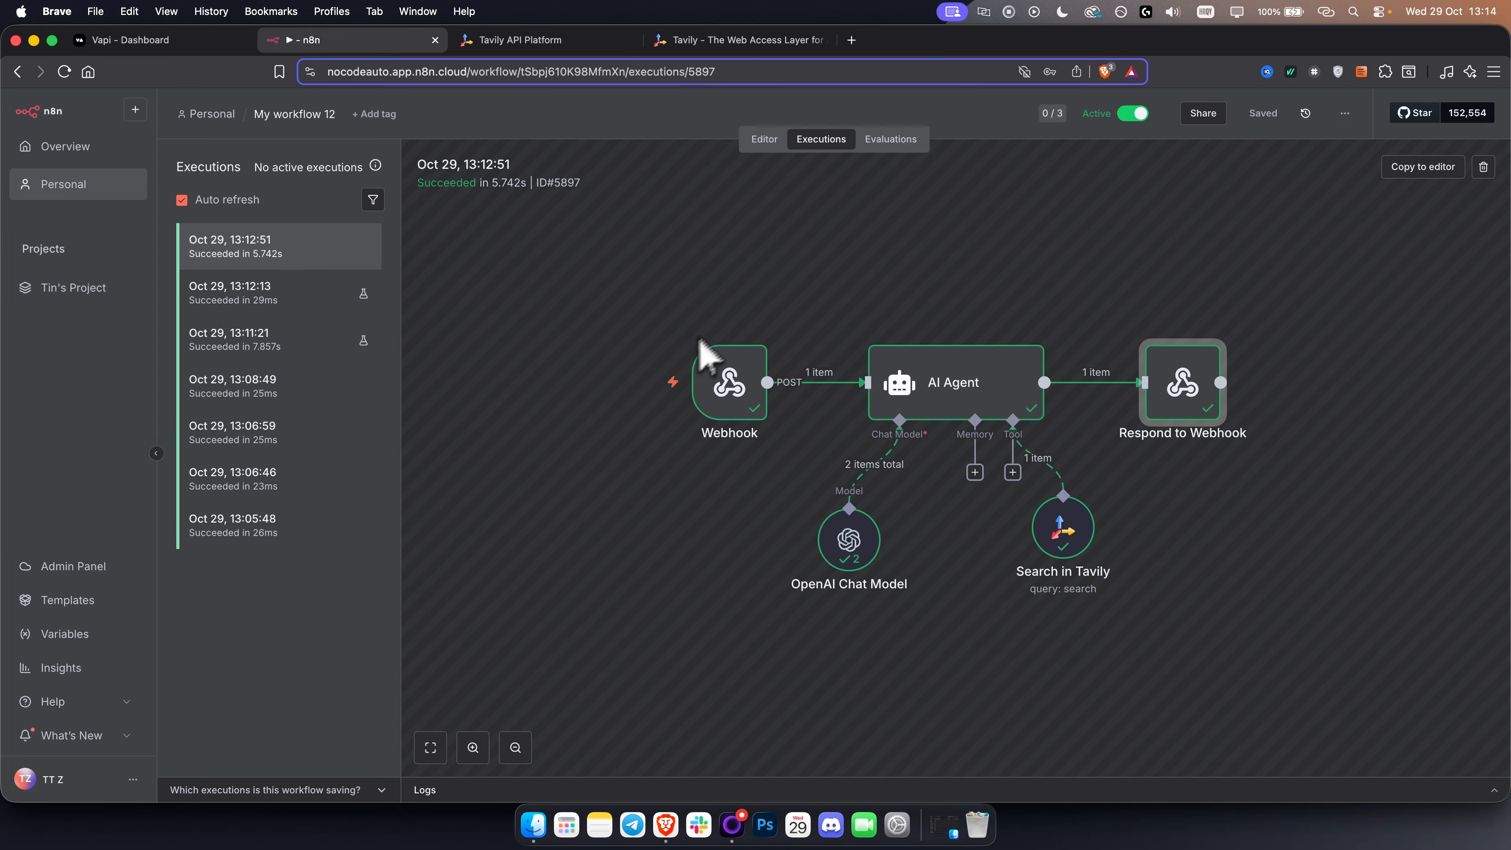
pyautogui.click(166, 43)
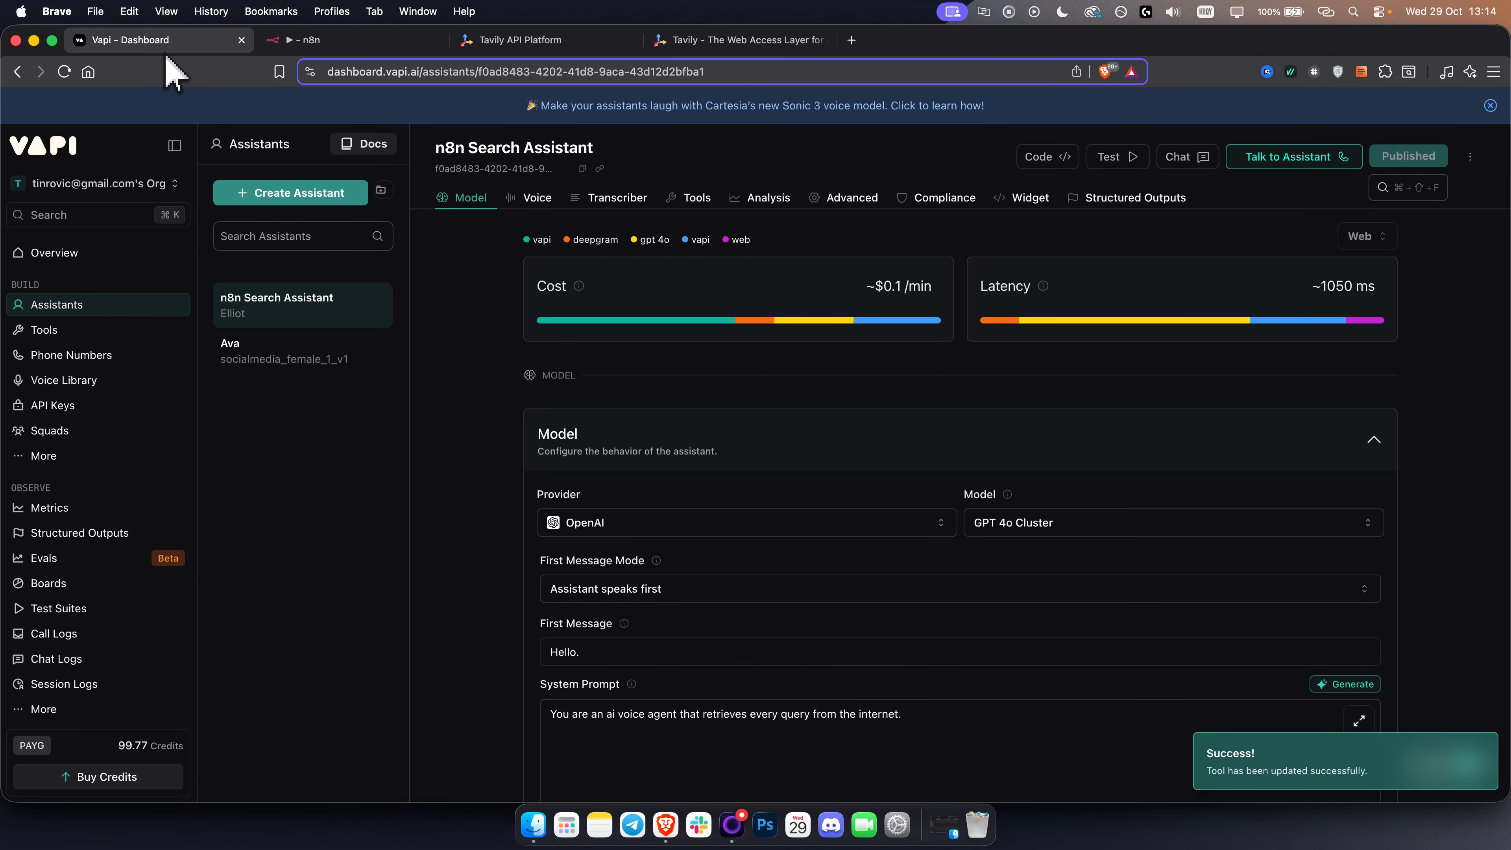